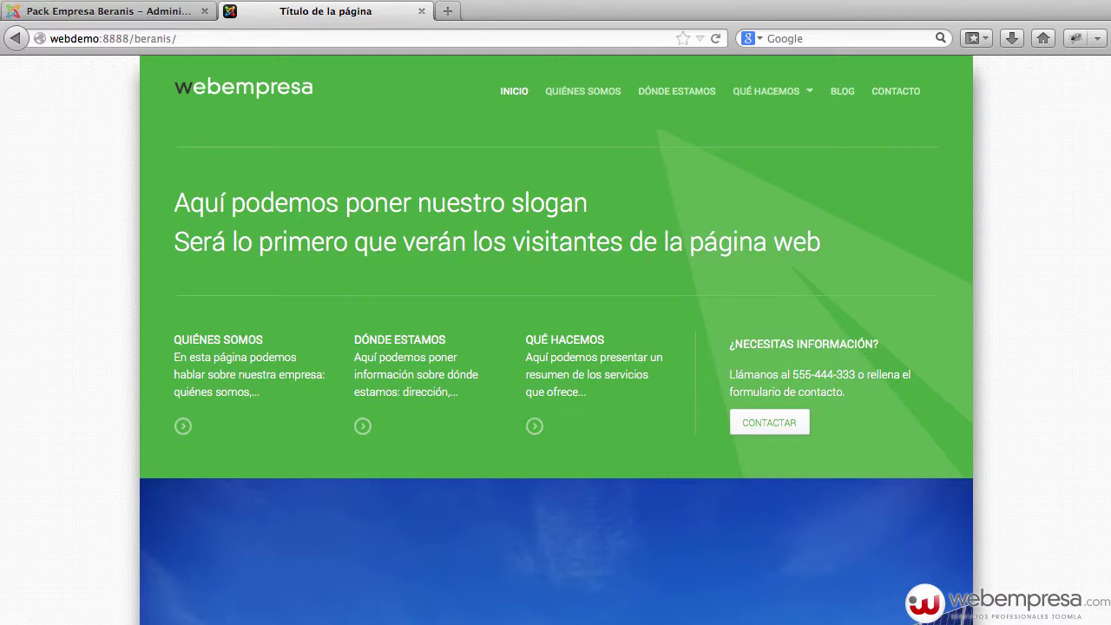
Load the site's home page with ?tp=1 appended to its address to display the module positions
click(199, 37)
click(226, 38)
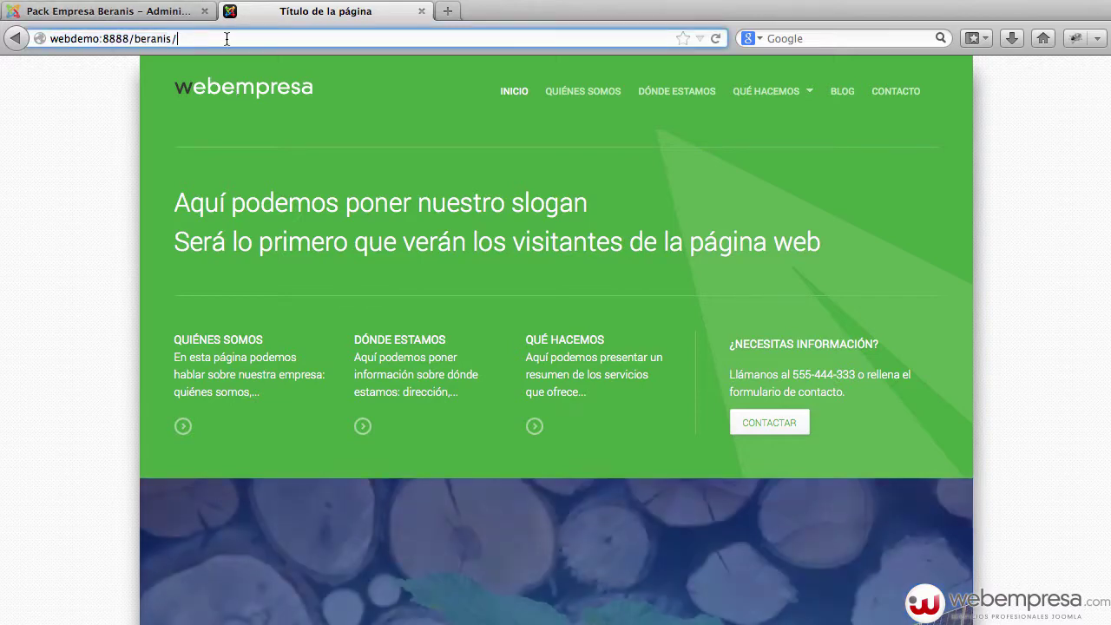
text(?tp=1)
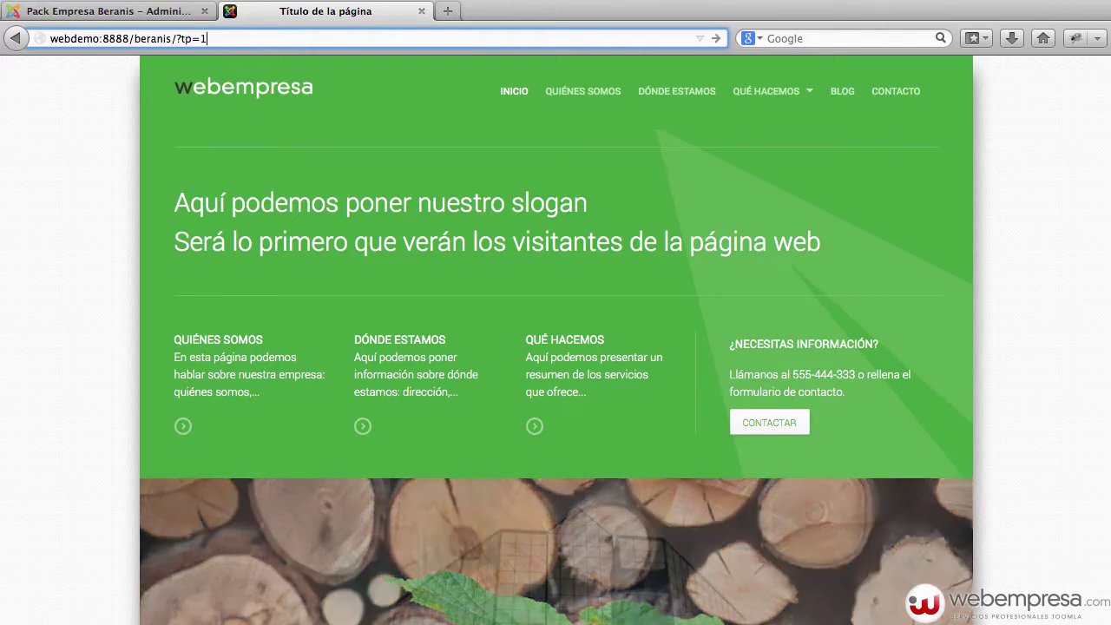
key(Return)
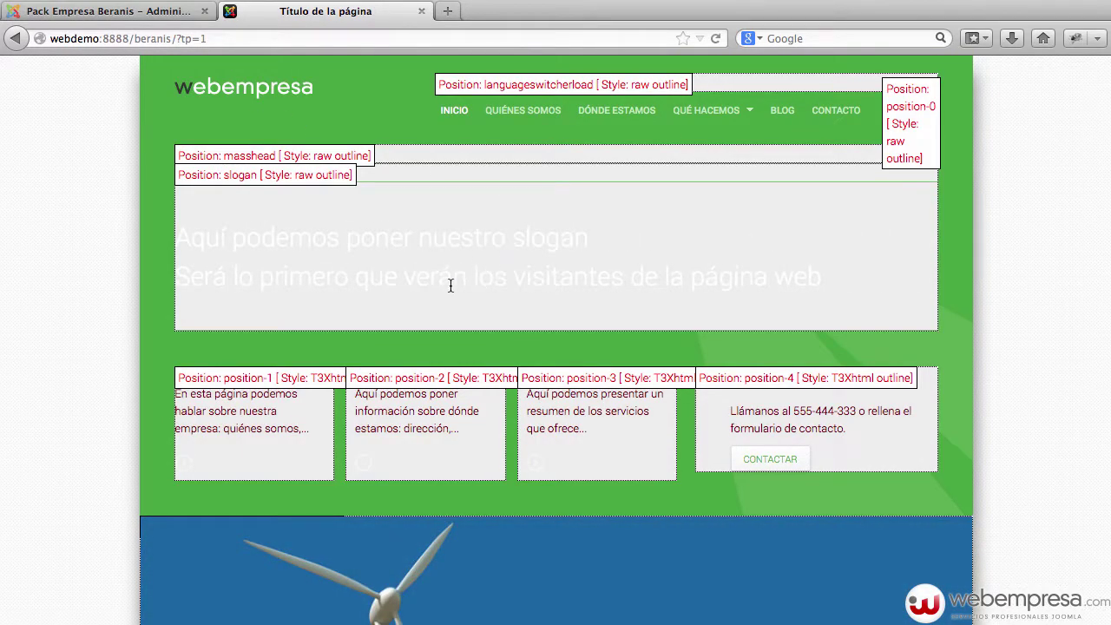
Switch to the site administration and open the module manager (Gestor de módulos)
click(108, 11)
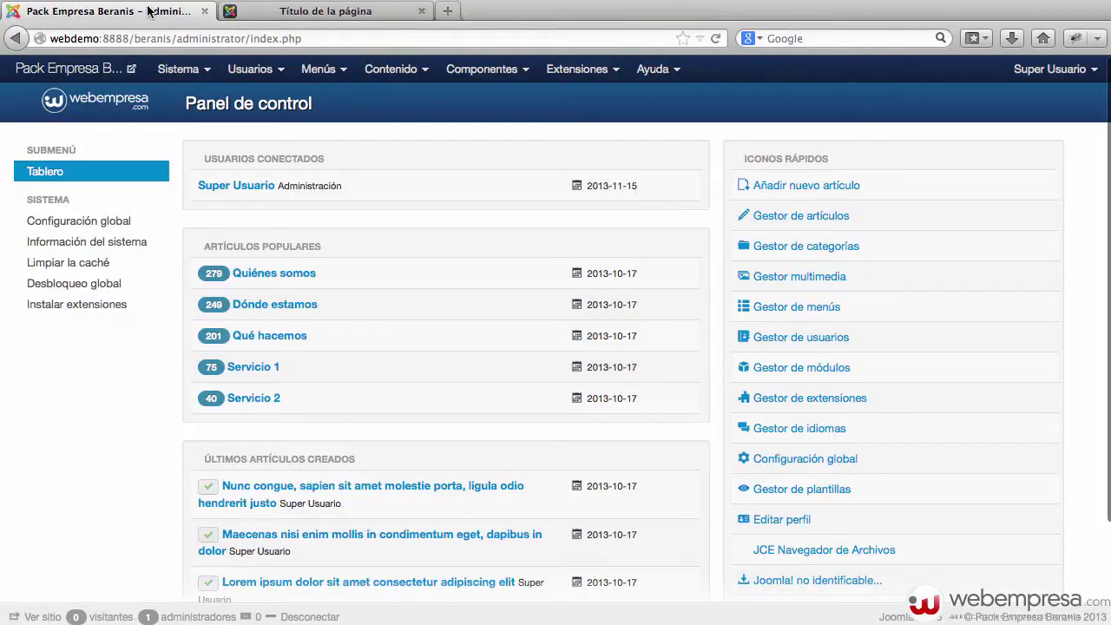
click(568, 75)
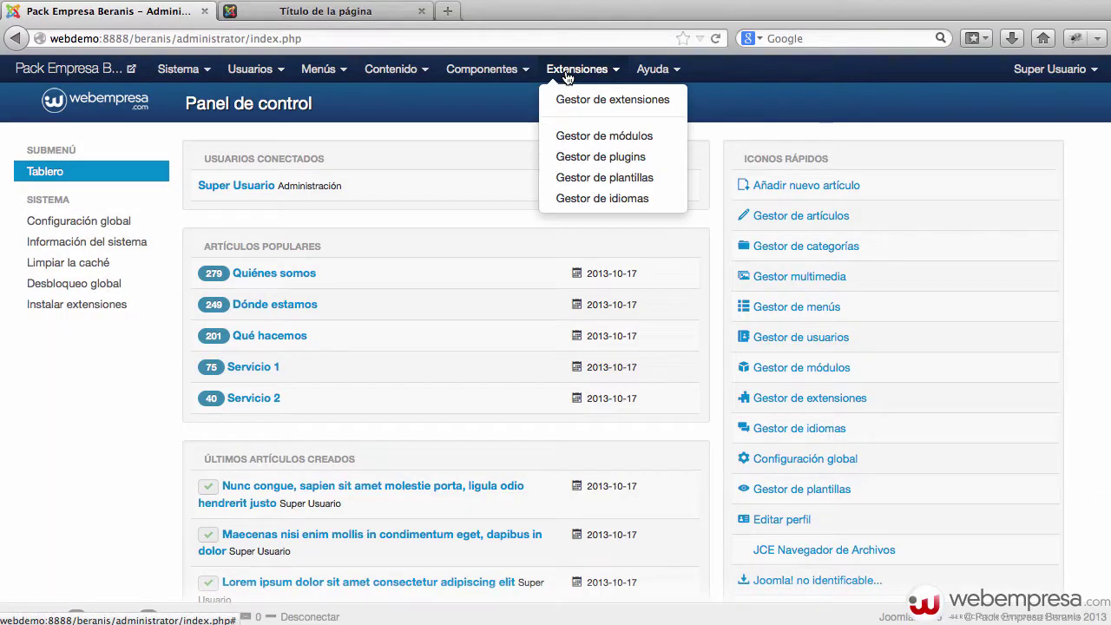
click(575, 136)
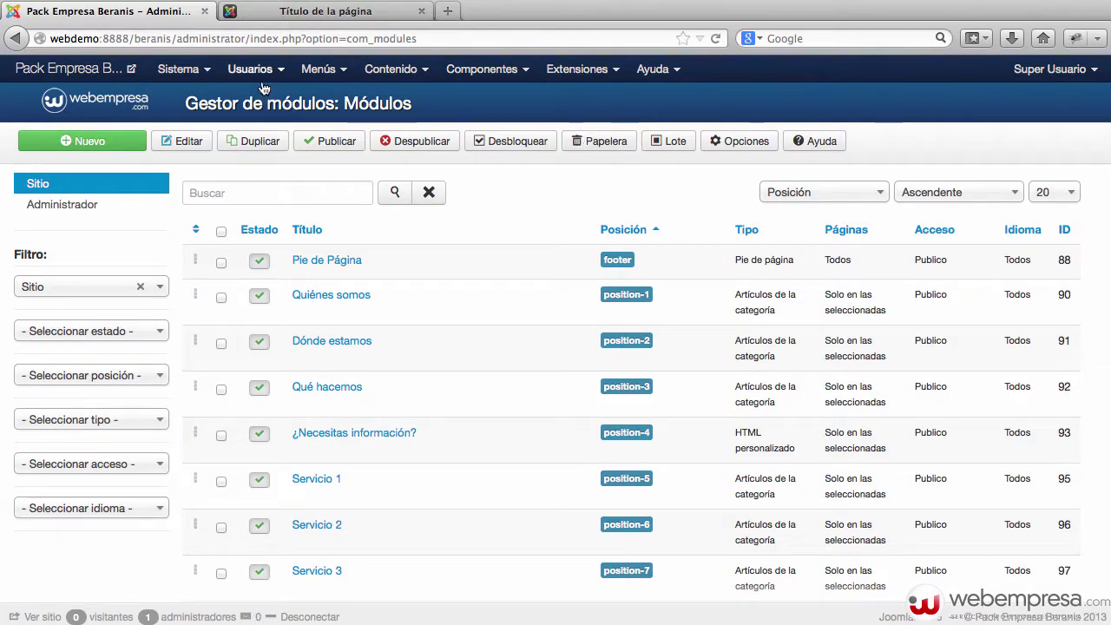
Open the public site in a separate tab and identify the slogan text's module position in the positions view
click(88, 76)
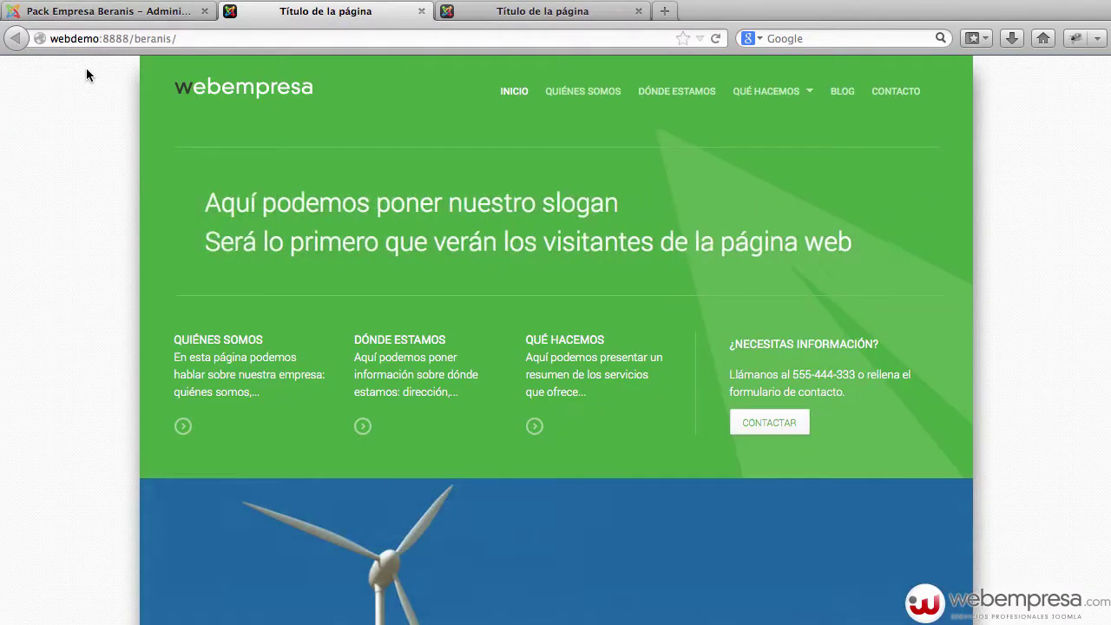
click(490, 11)
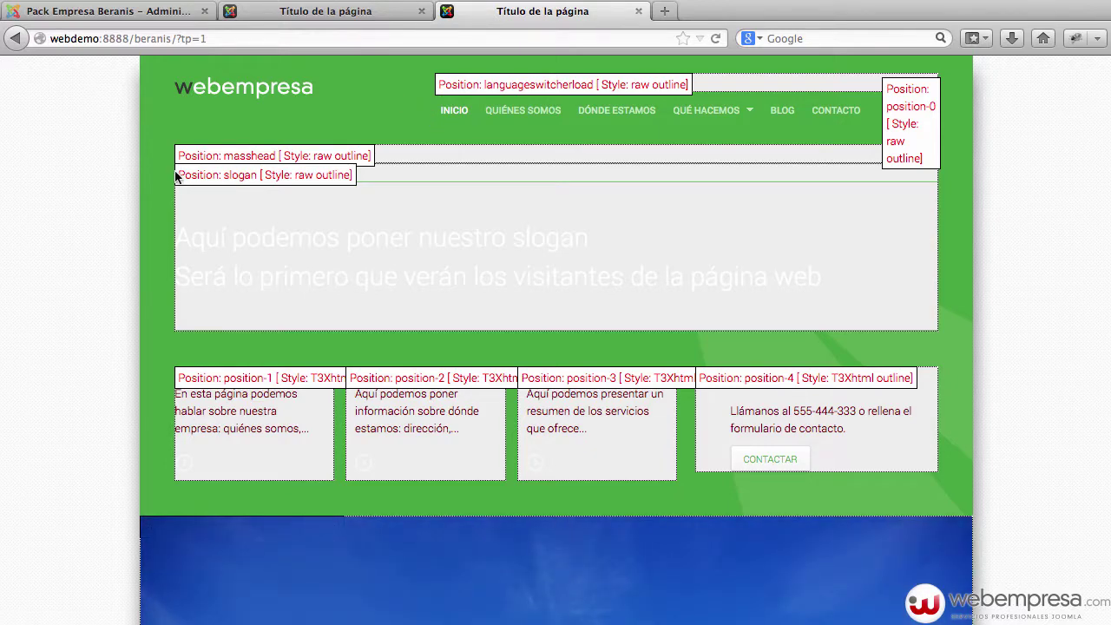
drag(224, 177, 251, 177)
Compare the public home page with its module positions view, from the header slogan down to the footer area
click(302, 11)
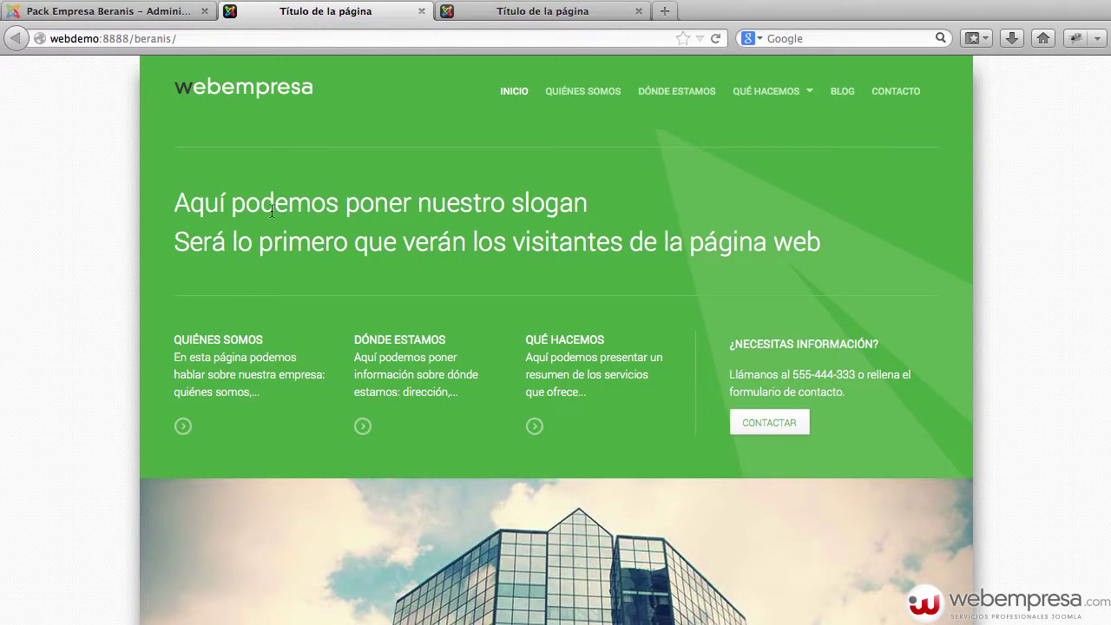
scroll(420, 208, down, 15)
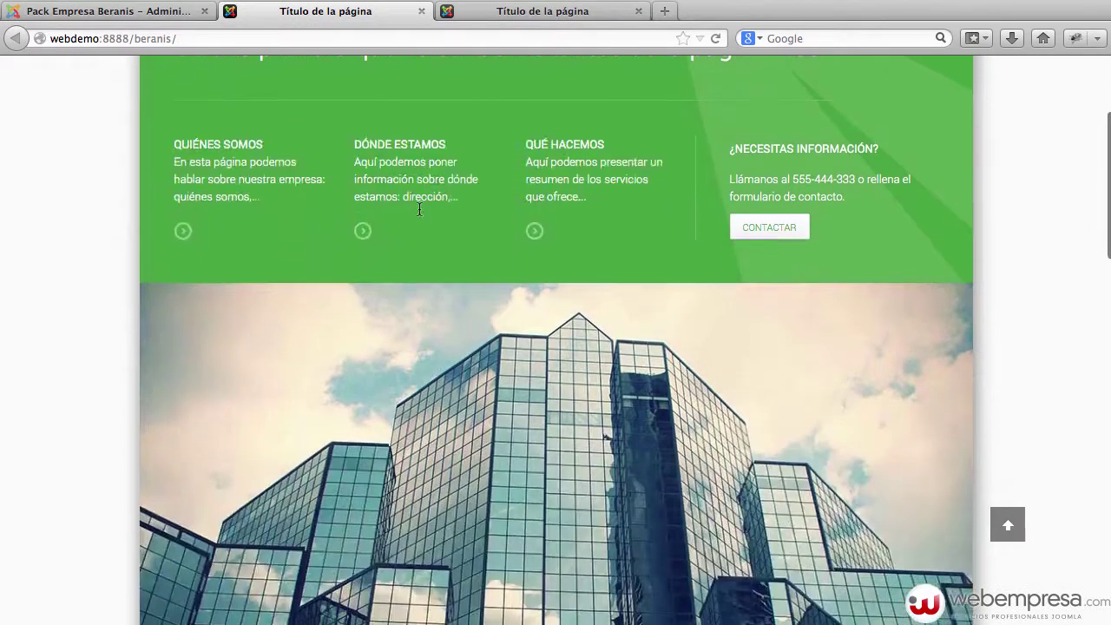
scroll(416, 209, down, 8)
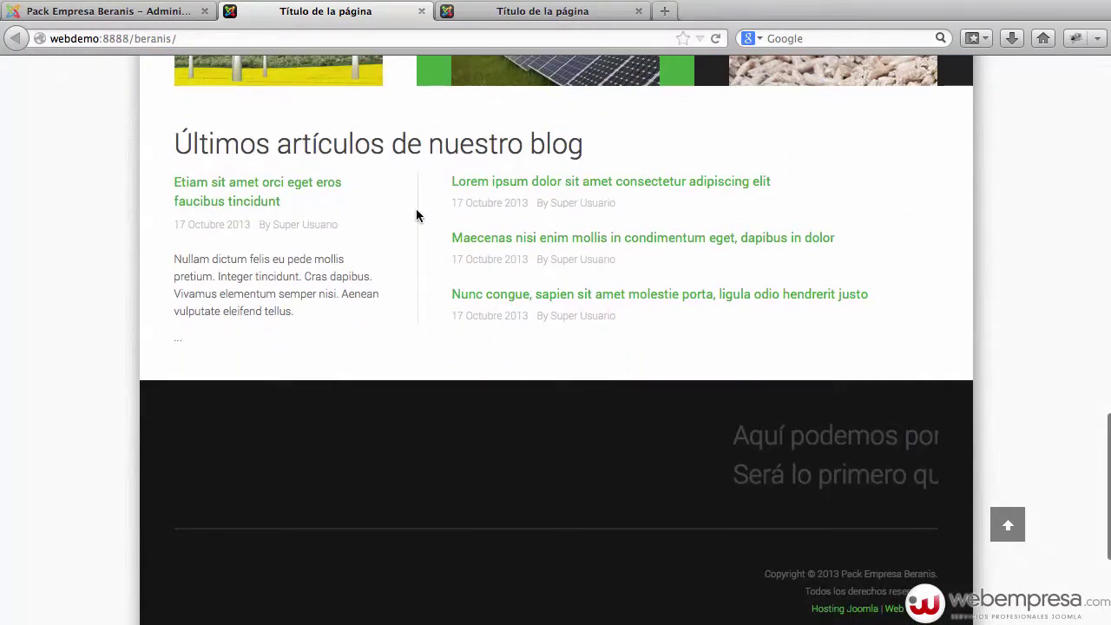
click(532, 15)
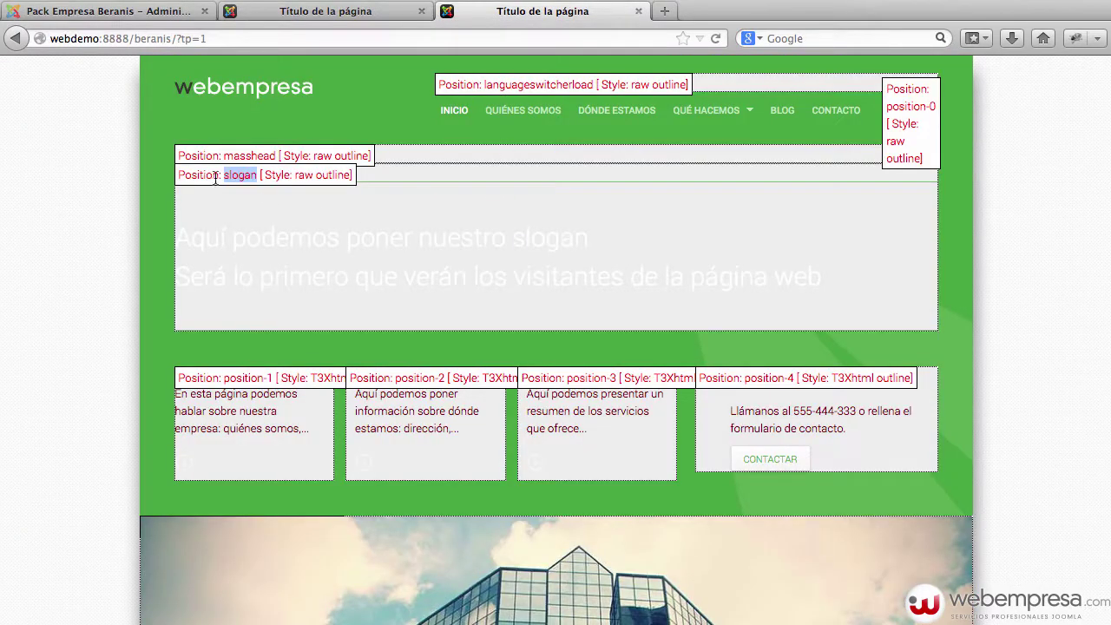
scroll(250, 177, down, 10)
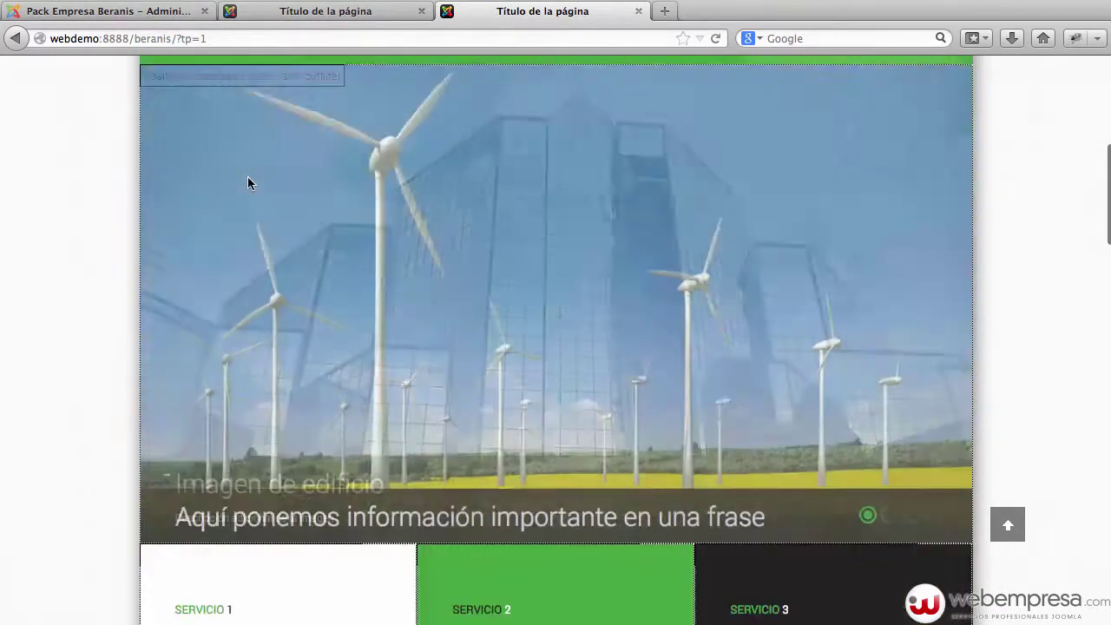
scroll(247, 183, down, 15)
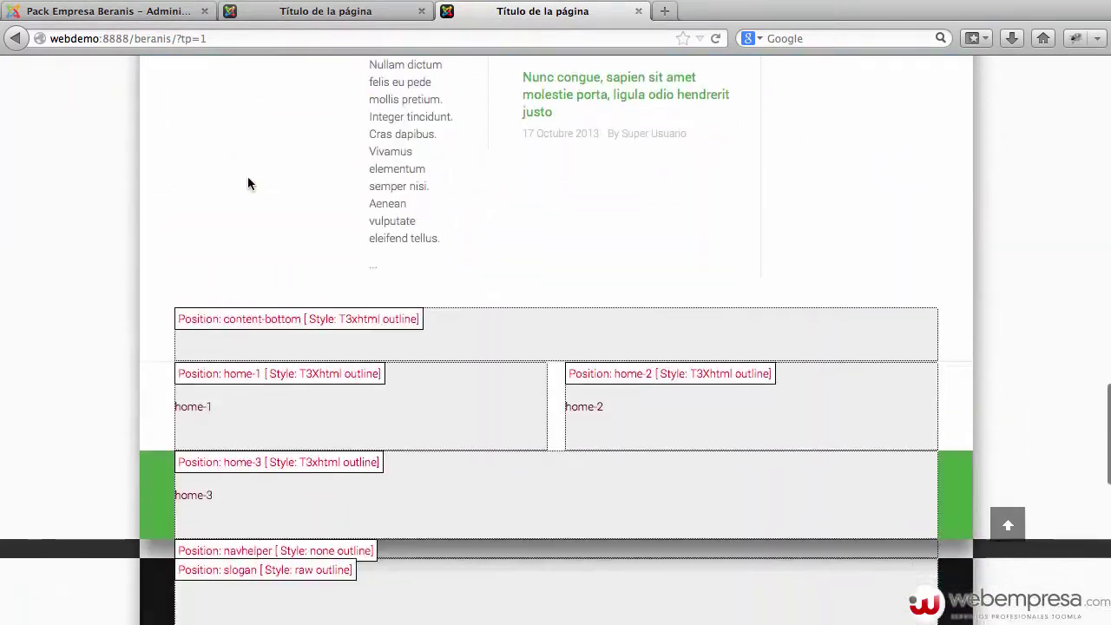
scroll(290, 217, up, 2)
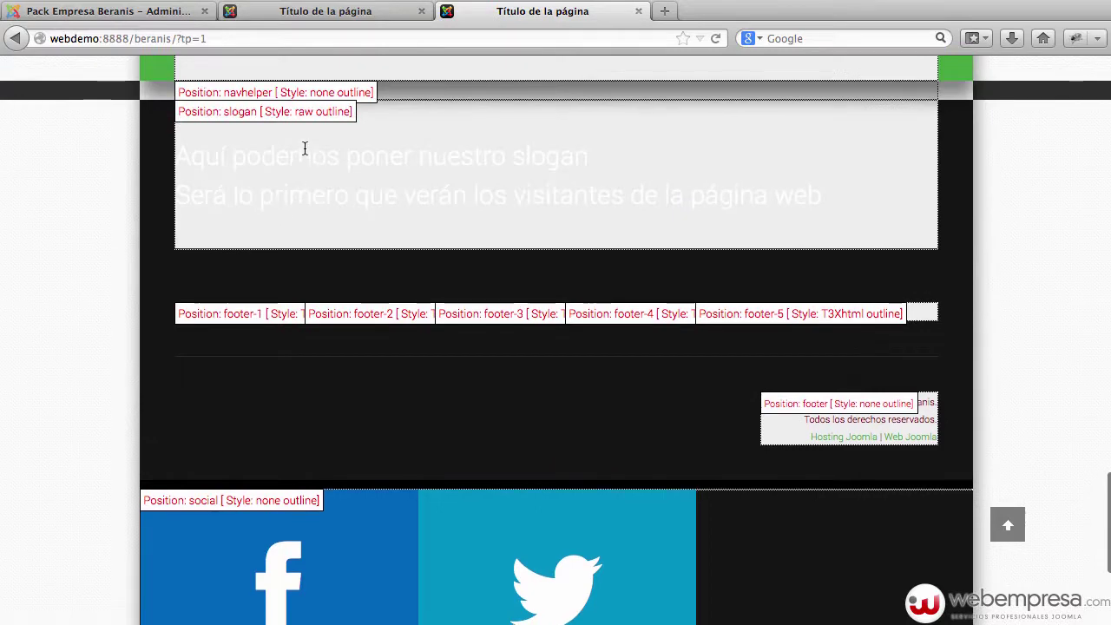
click(327, 13)
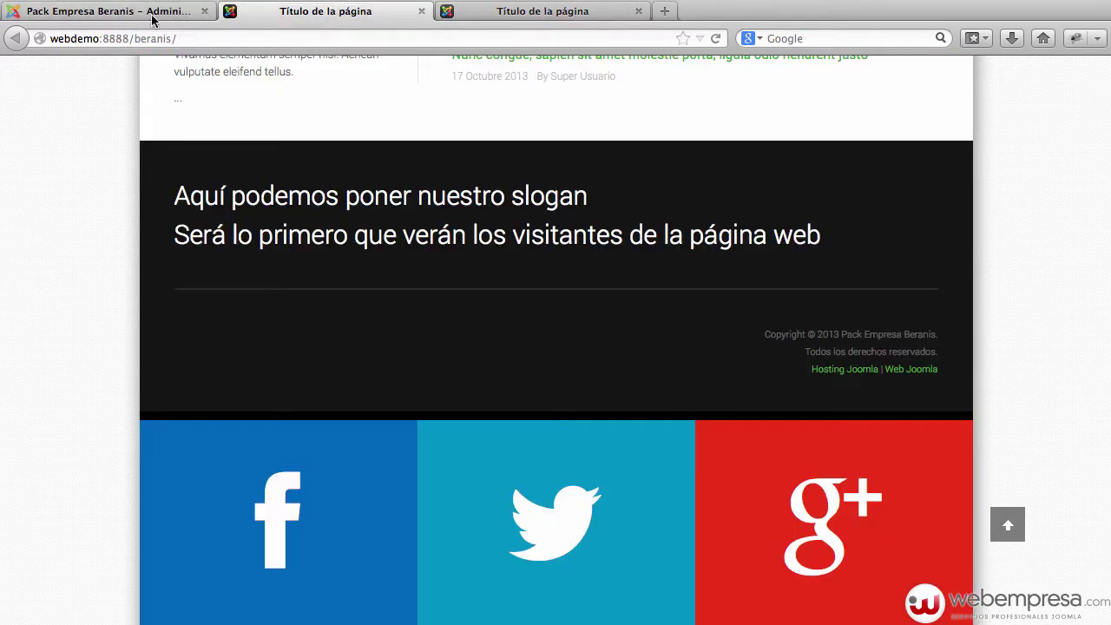
Return to the module manager and open the Slogan module for editing
click(146, 13)
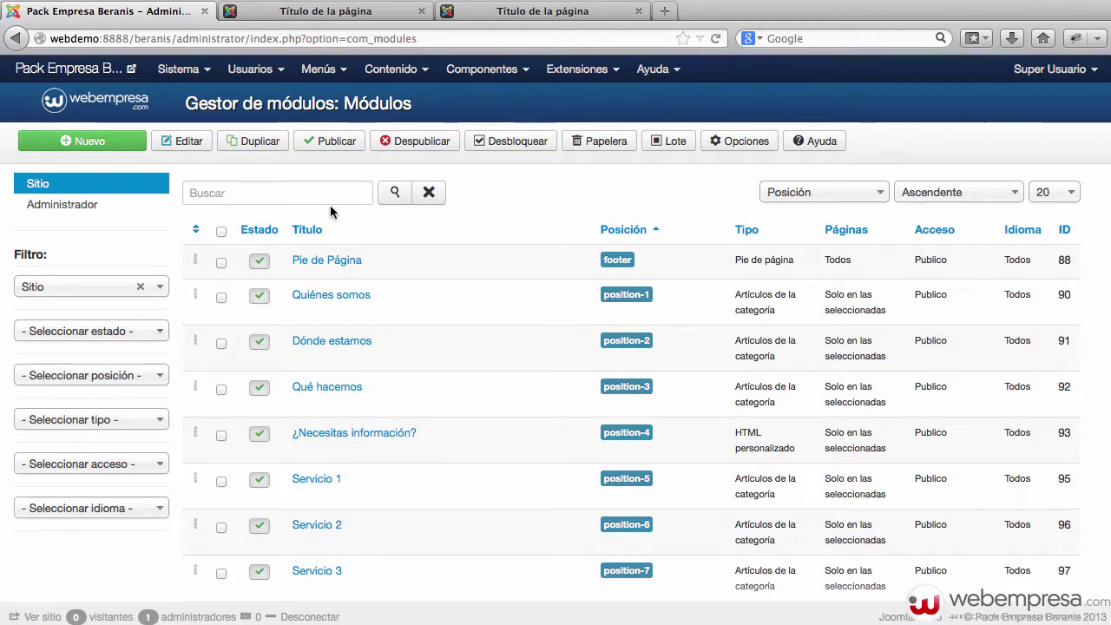
scroll(330, 209, down, 5)
scroll(410, 258, down, 1)
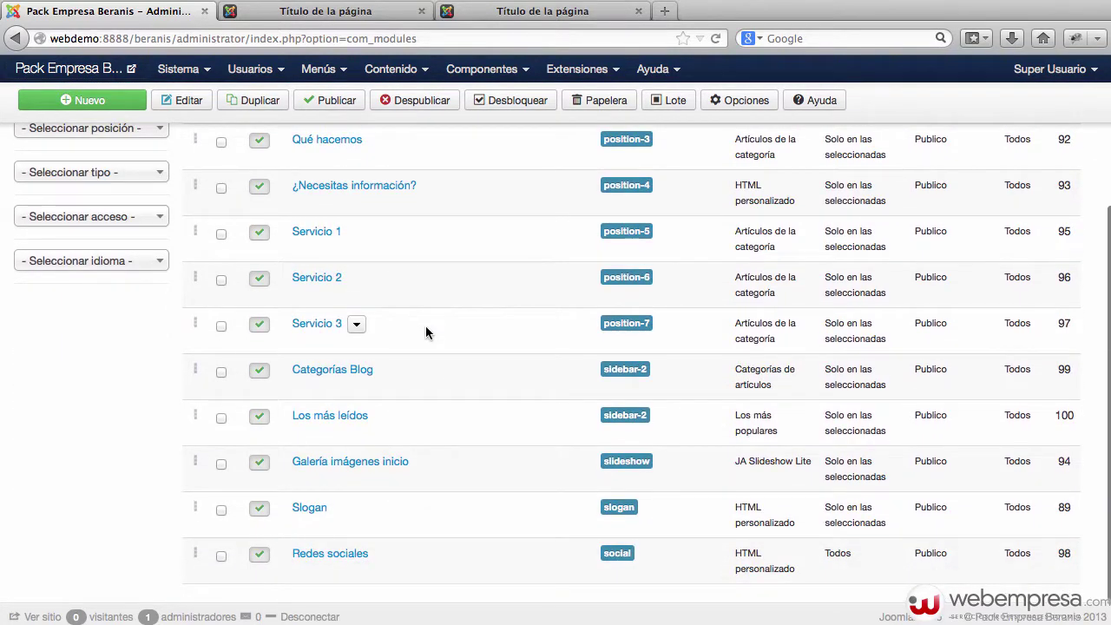
click(311, 508)
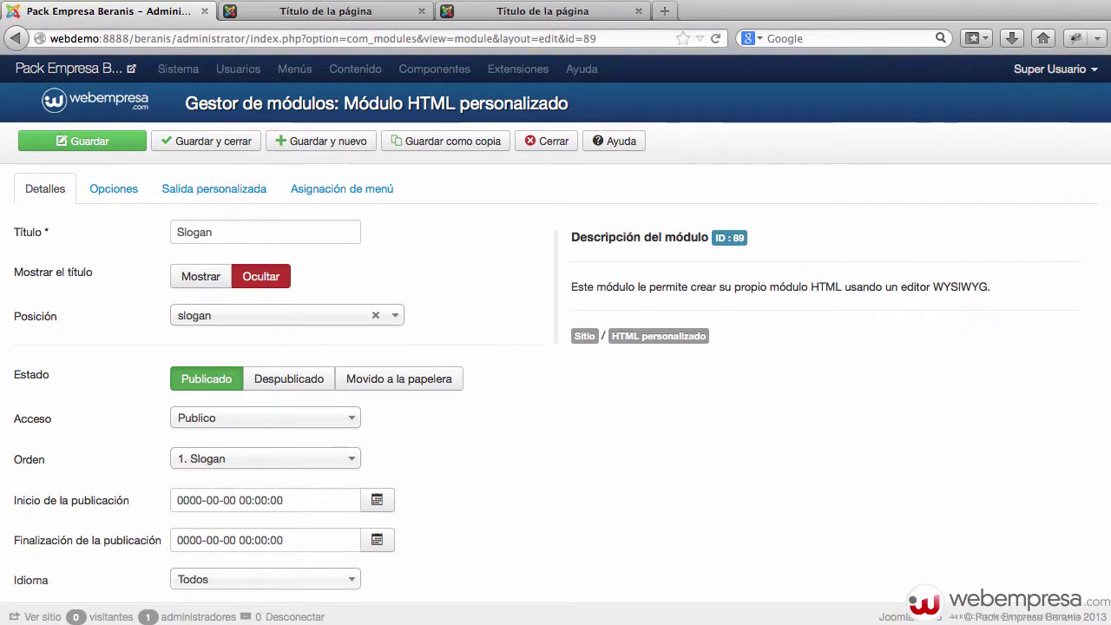
Show the Slogan module's custom output (Salida personalizada) as HTML code instead of in the visual editor
click(242, 191)
click(122, 383)
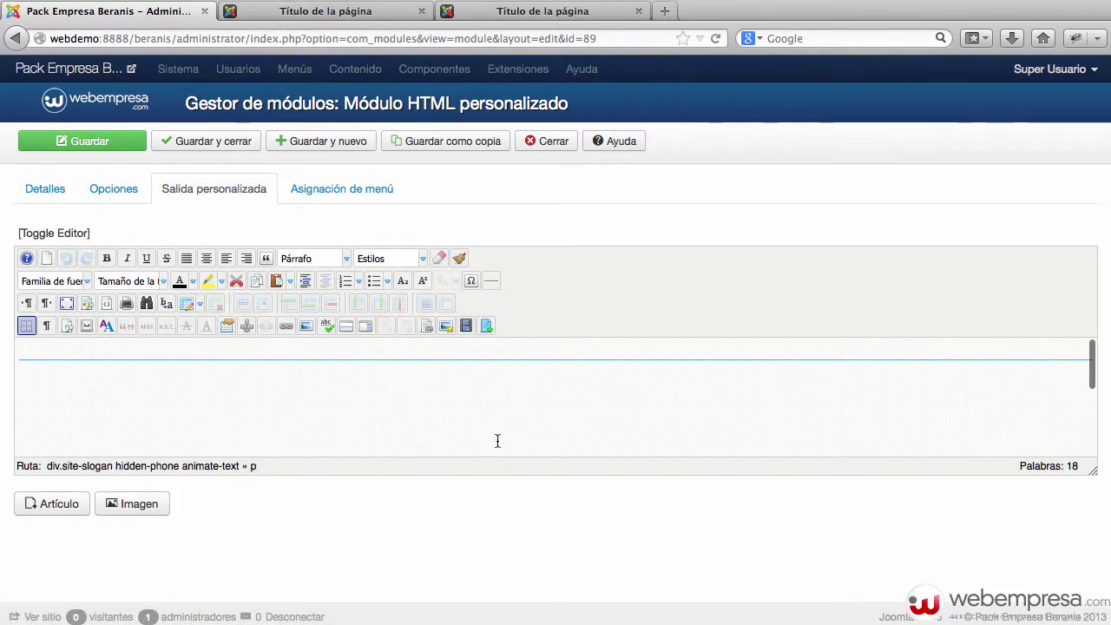
click(57, 234)
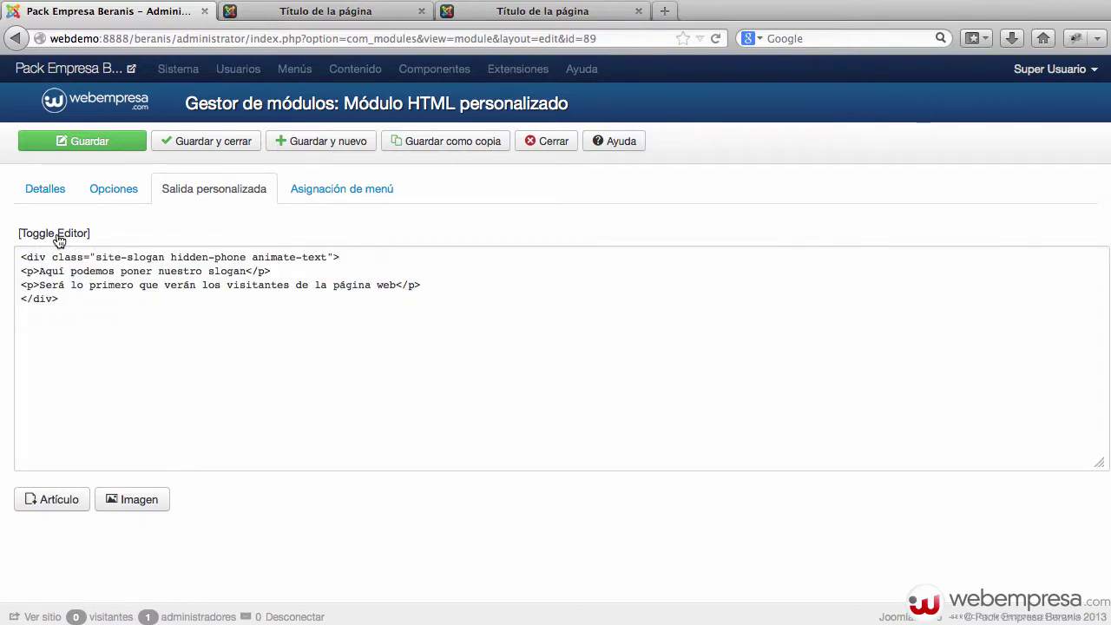
drag(114, 350, 7, 249)
click(141, 304)
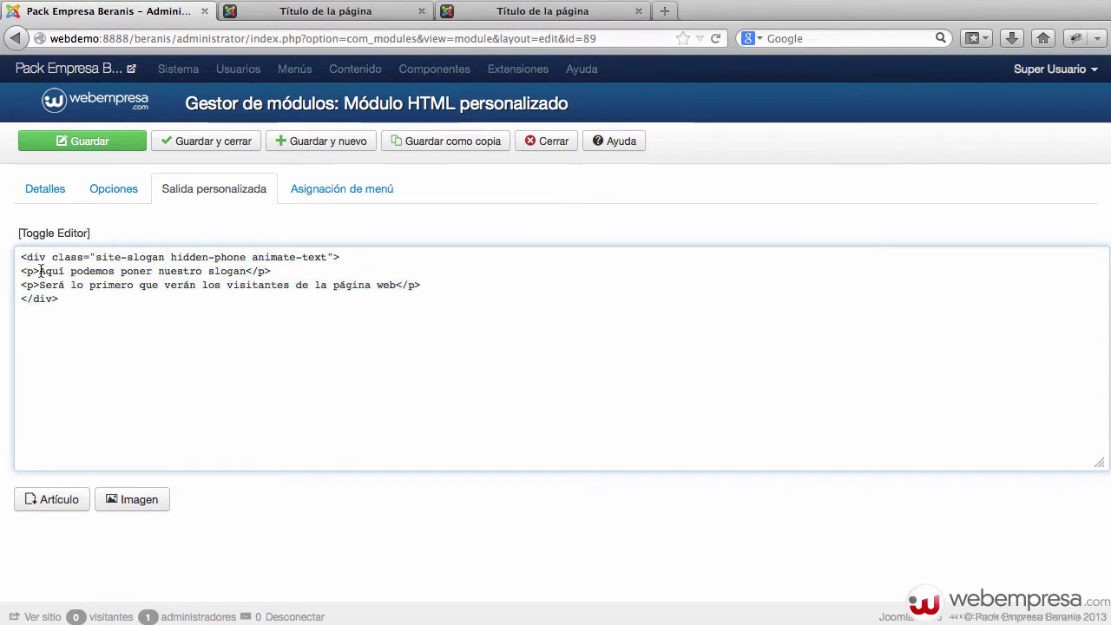
Replace the text of the slogan's first paragraph with "Brindando los mejores productos", keeping its HTML tags
drag(39, 271, 247, 271)
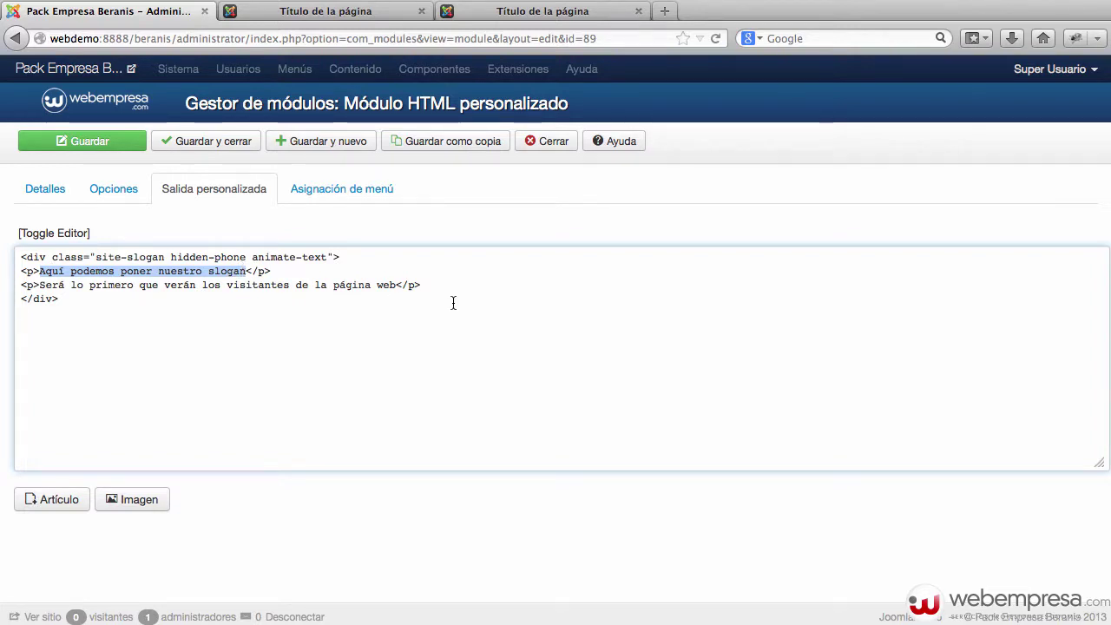
text(Brind)
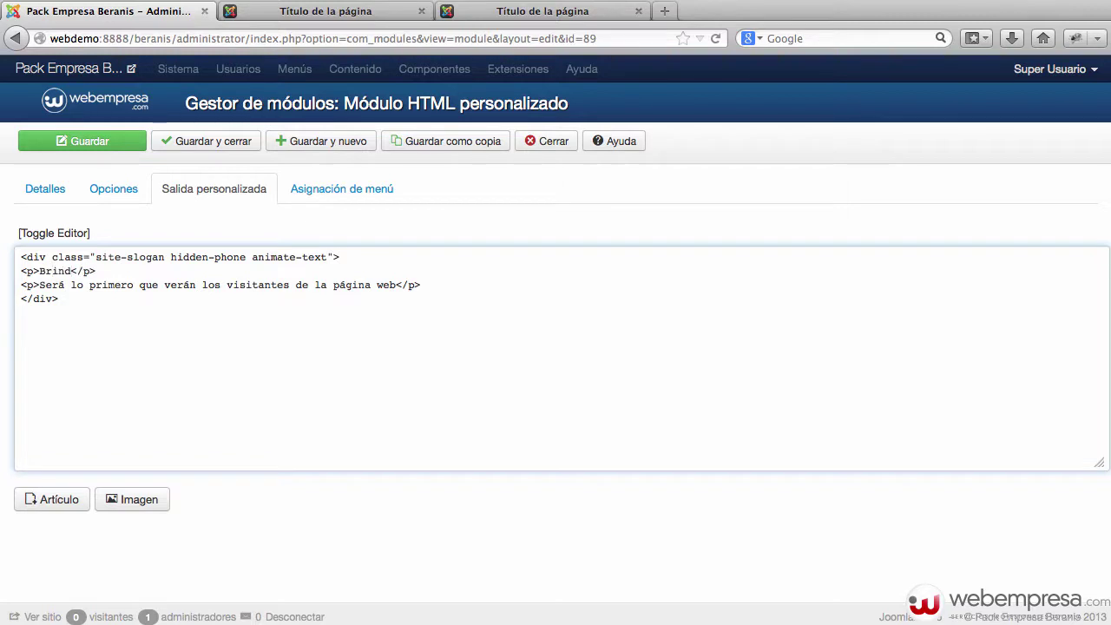
text(ando los mejores producto)
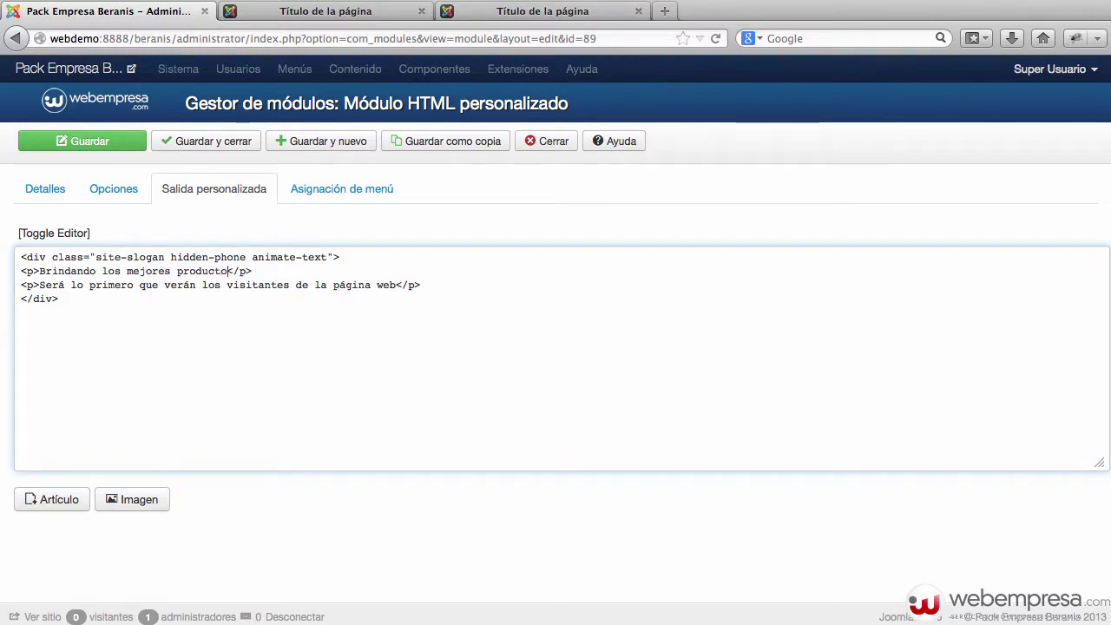
text(s)
Replace the text of the slogan's second paragraph with "Mi Empresa" and save the module
shift+click(396, 285)
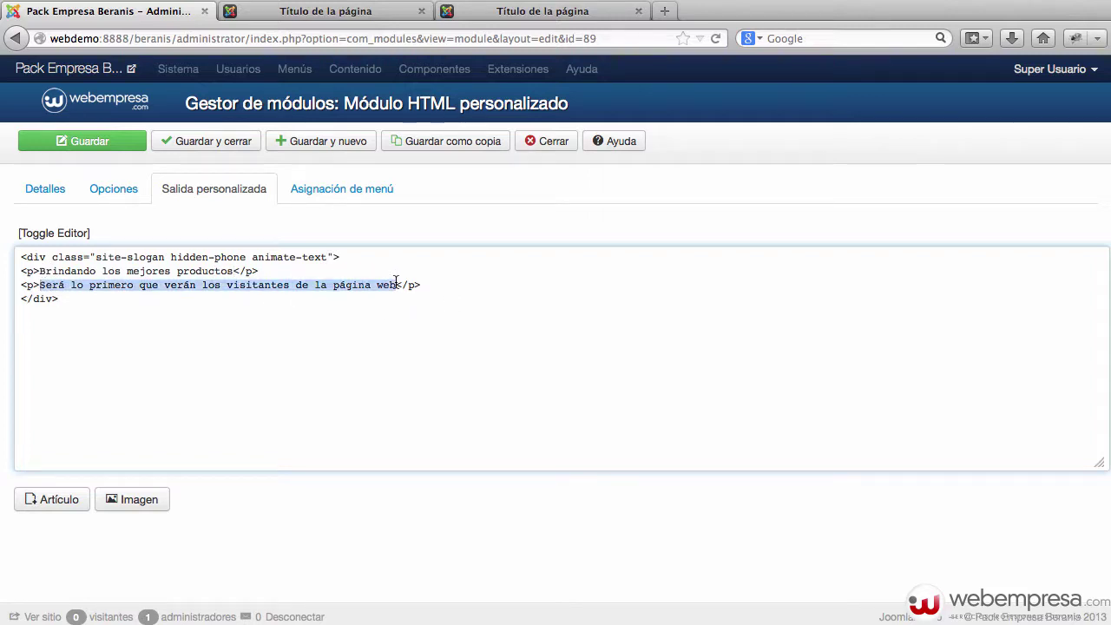
text(Mi Empresa)
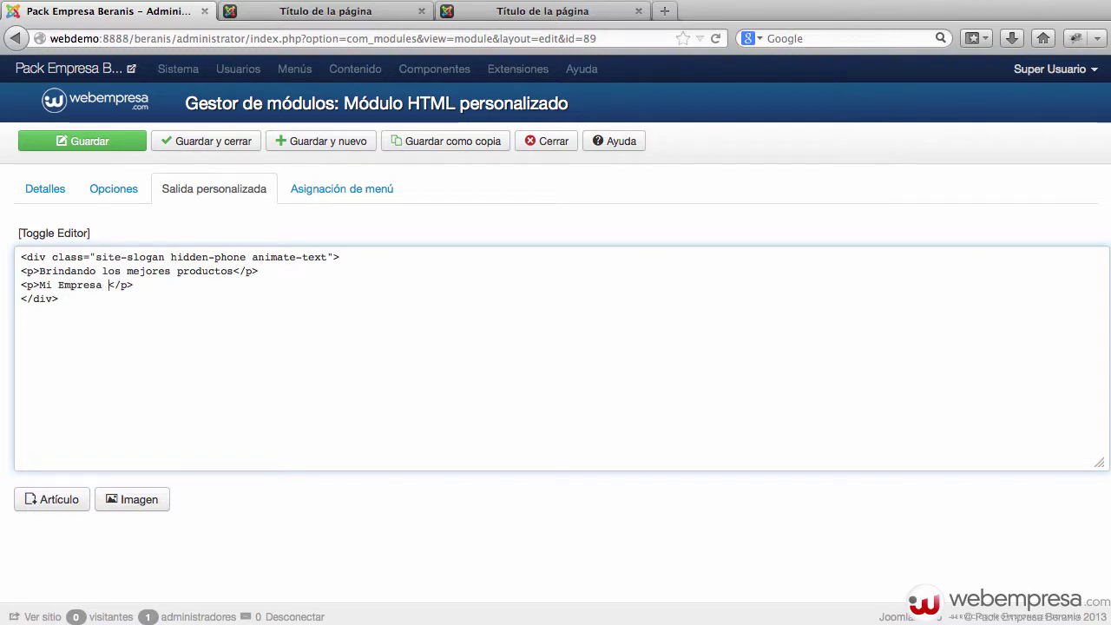
key(BackSpace)
click(96, 140)
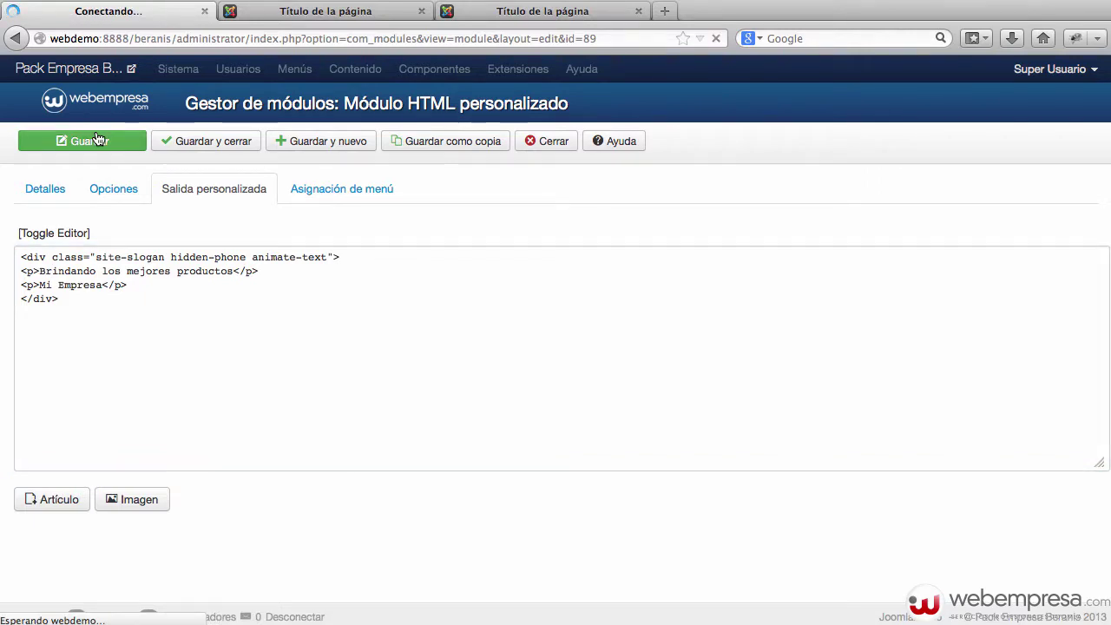
Reload the public home page and check the slogan in both the header and the footer
click(299, 17)
key(super+r)
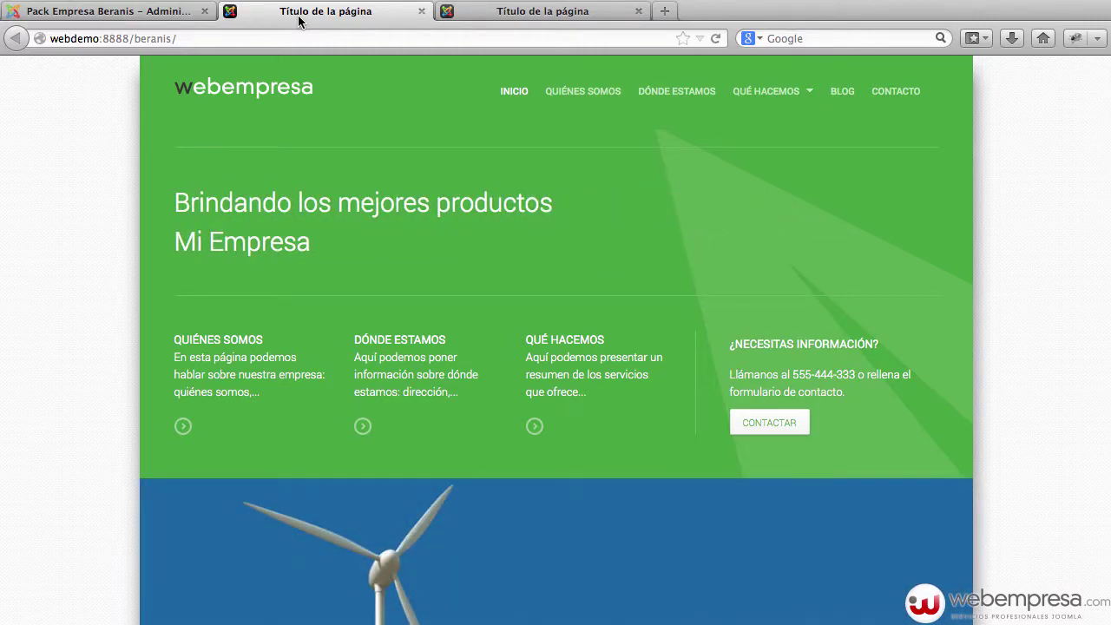
scroll(743, 295, down, 5)
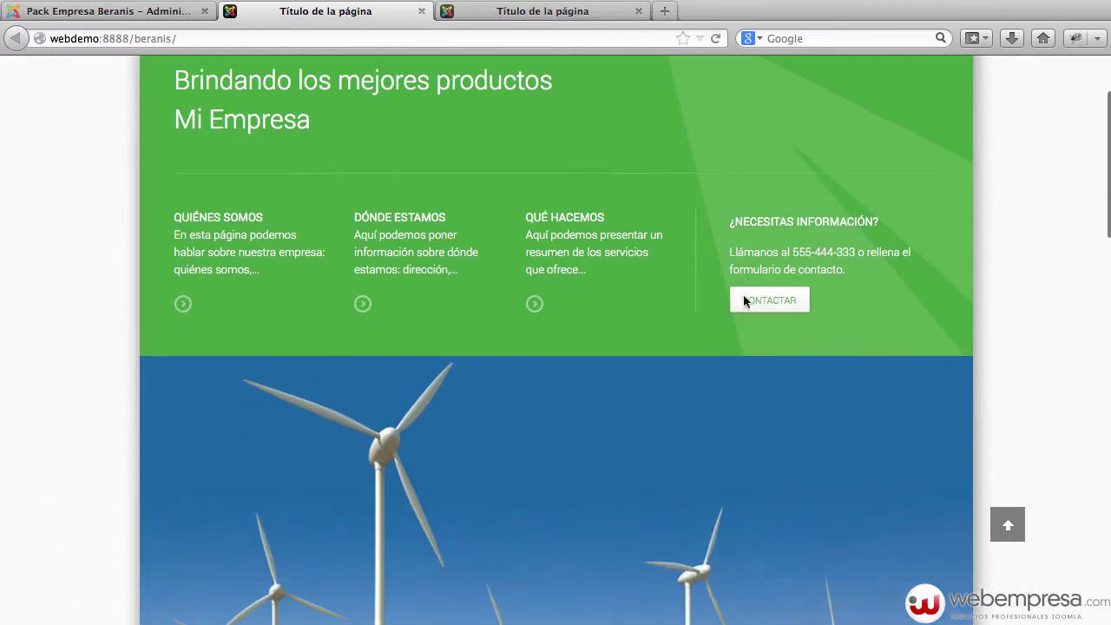
scroll(743, 296, down, 10)
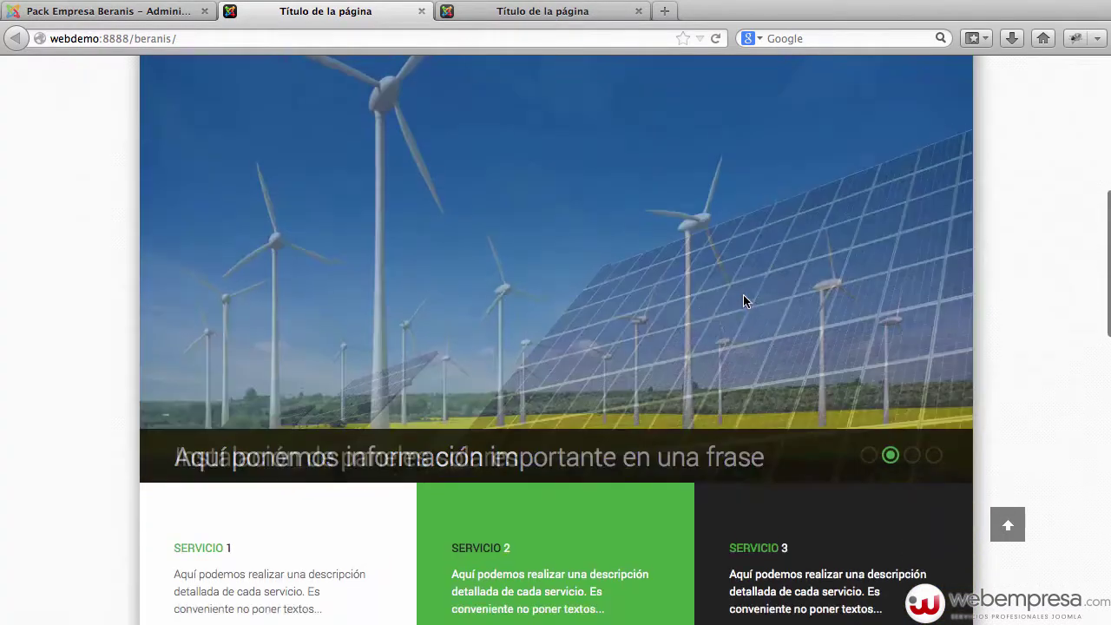
scroll(743, 301, down, 5)
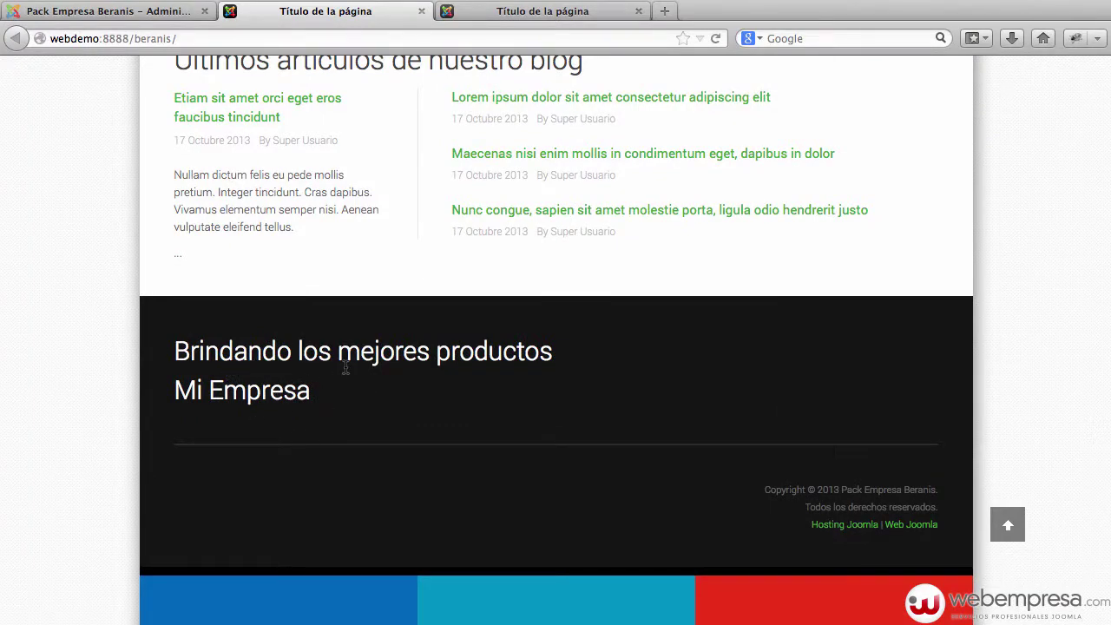
scroll(363, 386, down, 3)
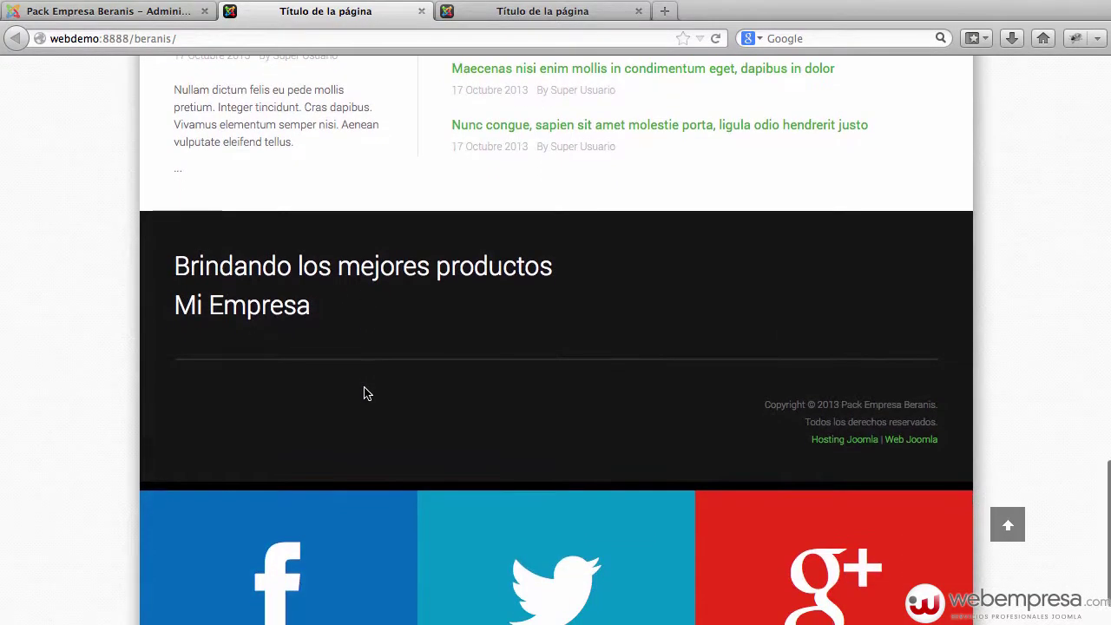
scroll(364, 393, up, 15)
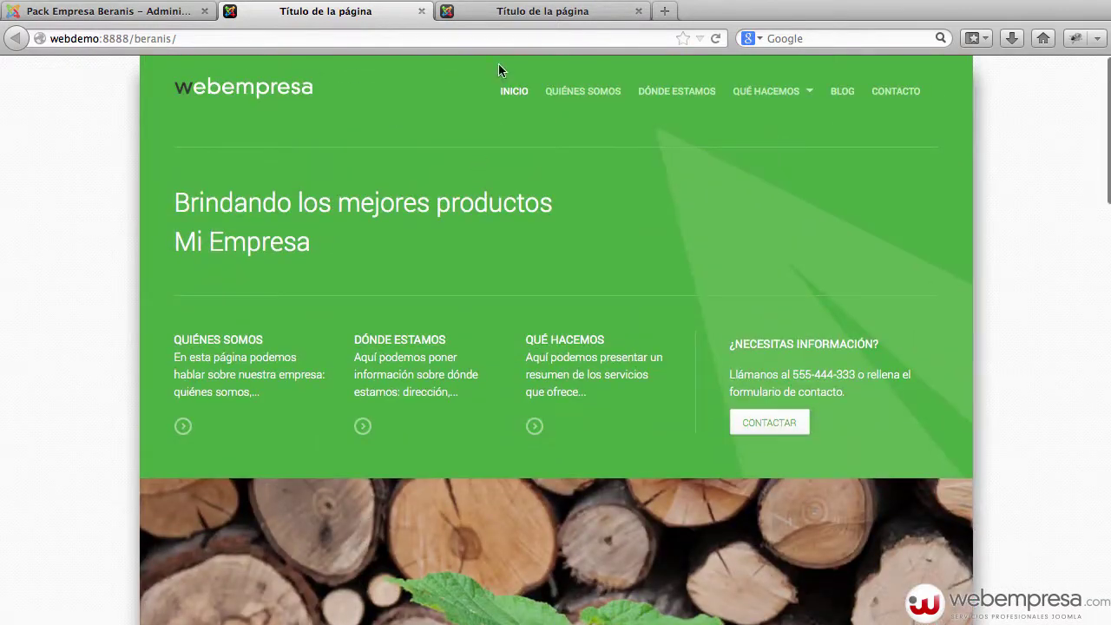
Examine the module positions just below the slogan in the site's module position preview
click(449, 12)
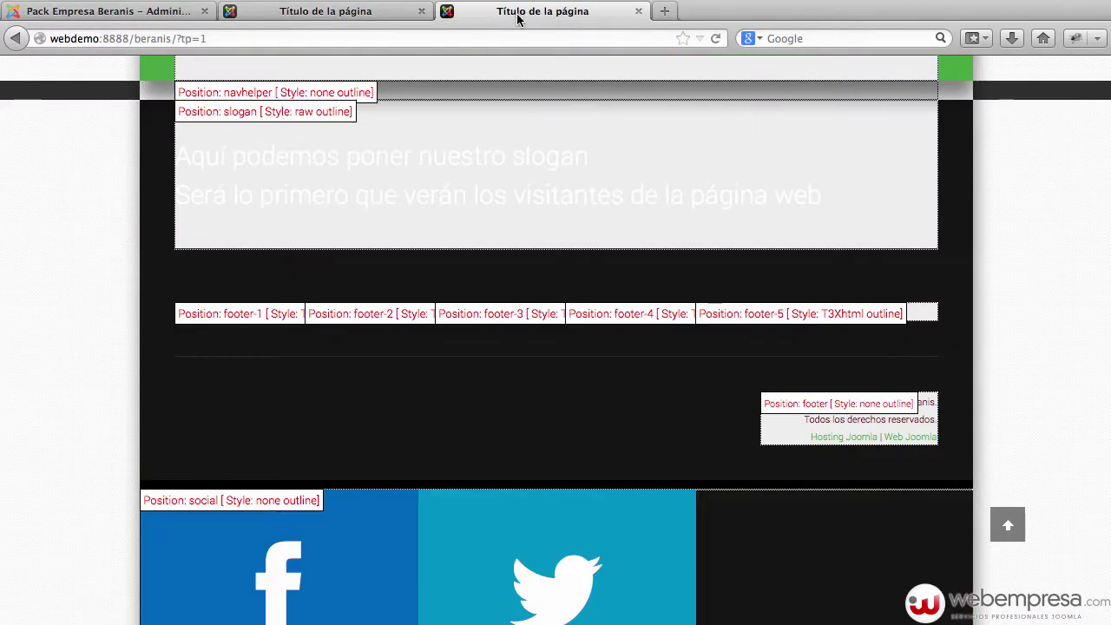
scroll(472, 347, up, 6)
scroll(470, 348, up, 10)
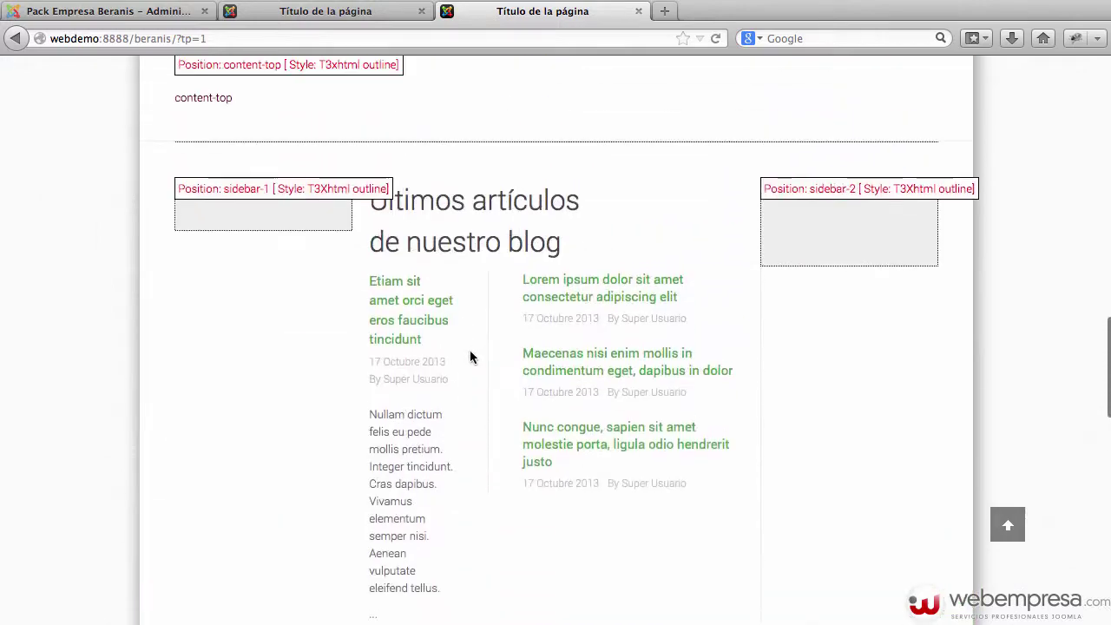
scroll(467, 359, up, 5)
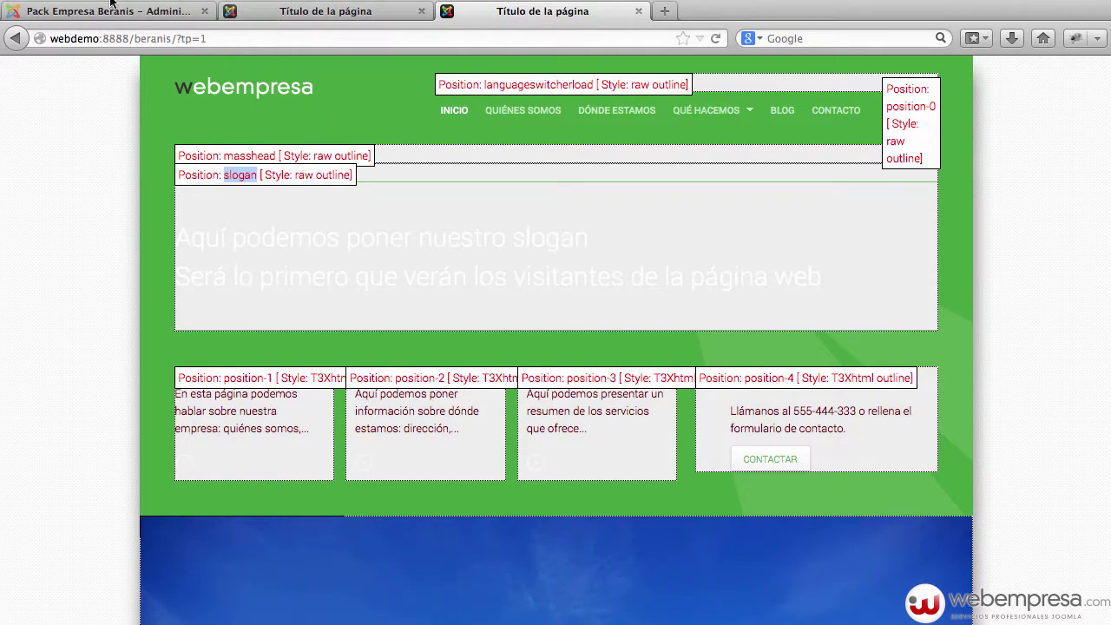
View the Quiénes somos article through its home page block and the main menu, and return to the home page's intro text
click(312, 11)
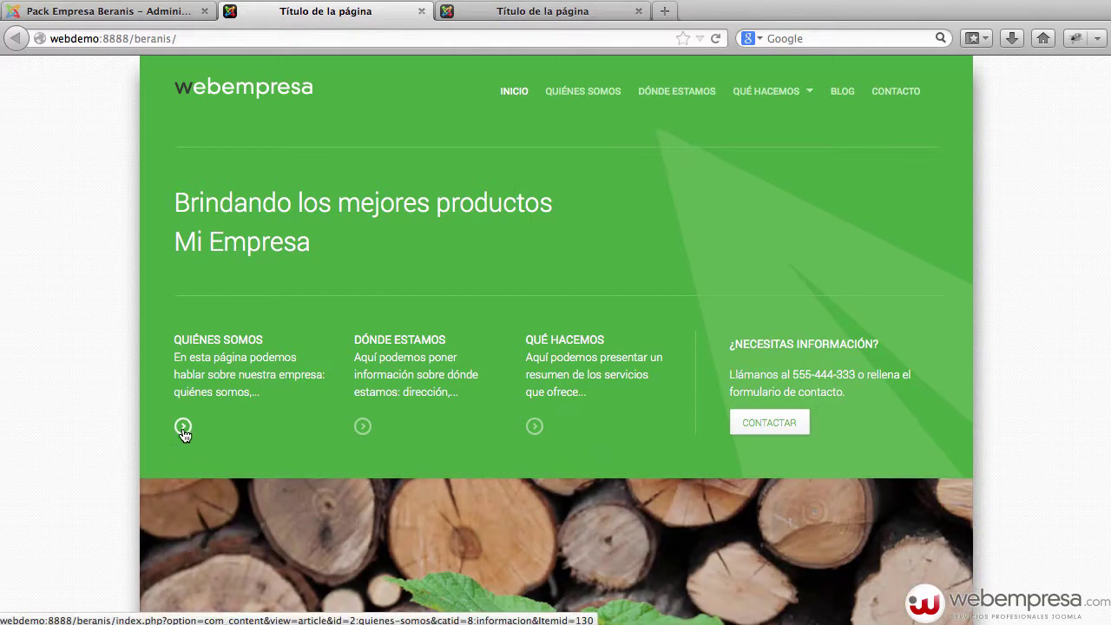
click(183, 426)
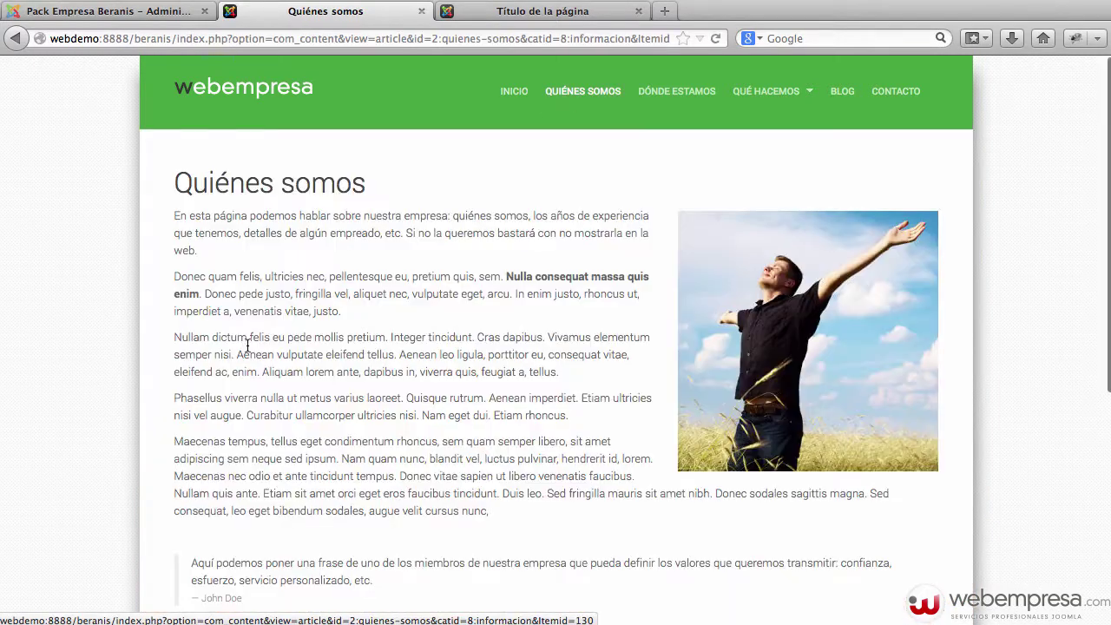
click(577, 92)
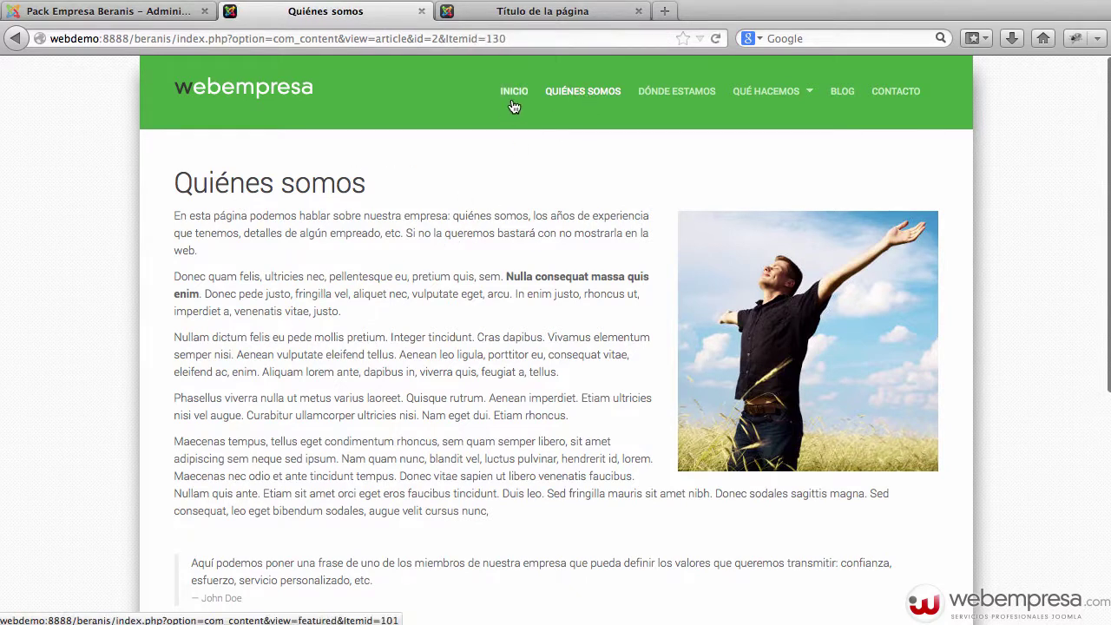
click(291, 90)
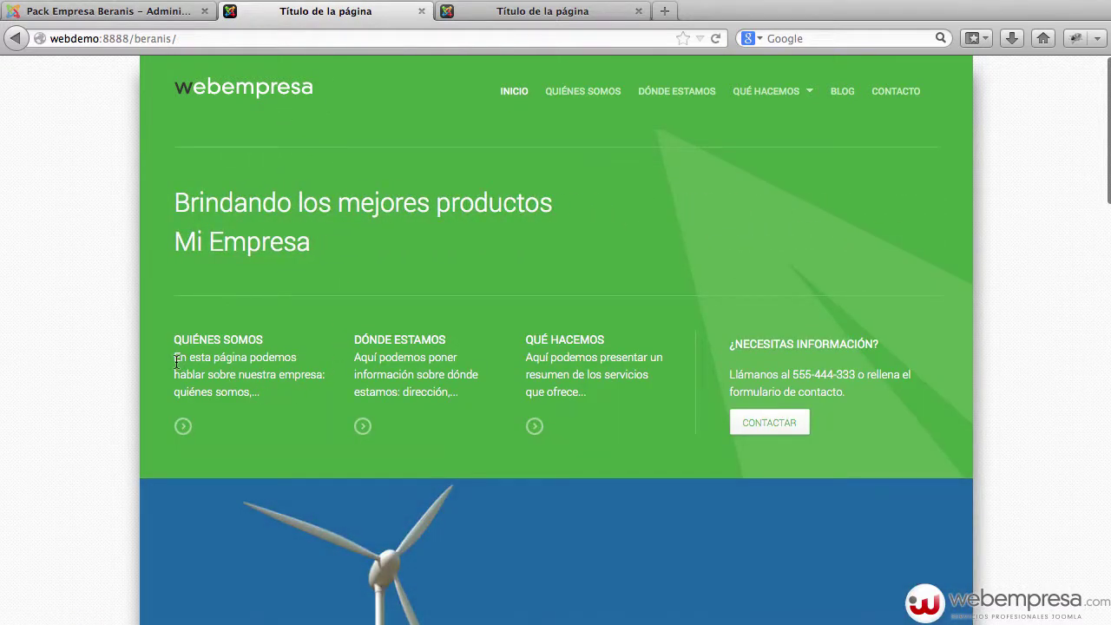
drag(177, 361, 250, 390)
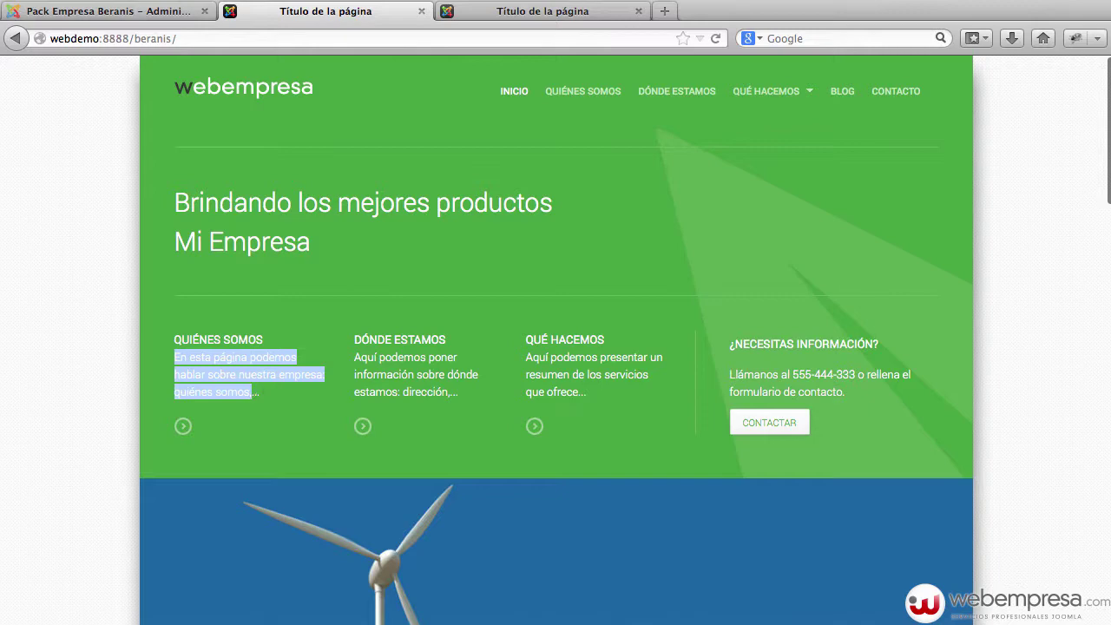
Close the Slogan module in the administration and open the Quiénes somos module for editing
click(152, 11)
click(547, 143)
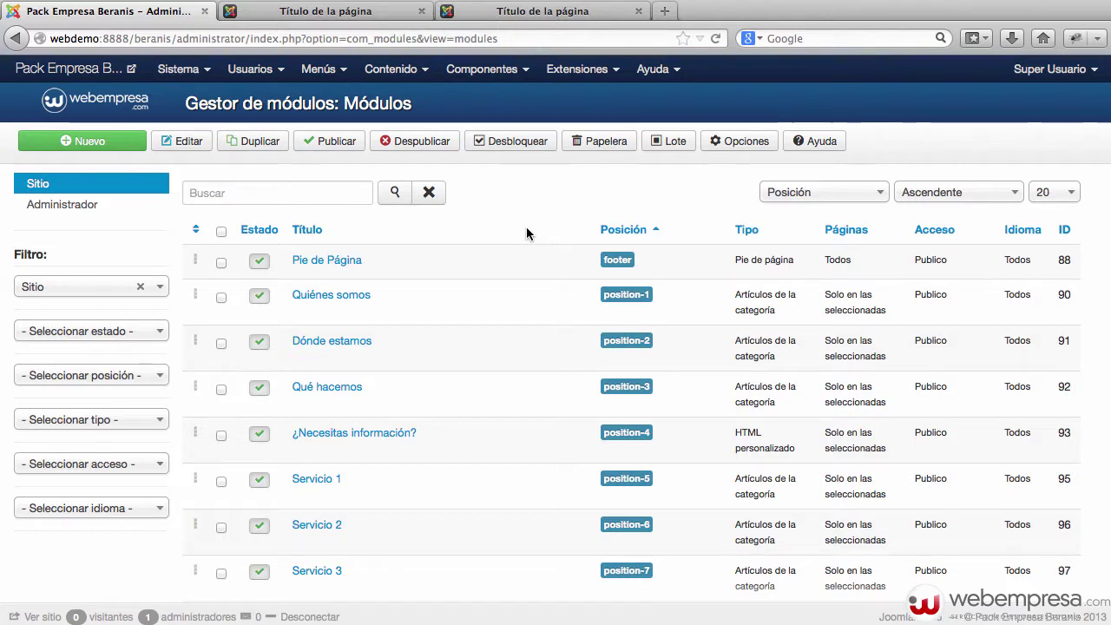
mouse_move(379, 301)
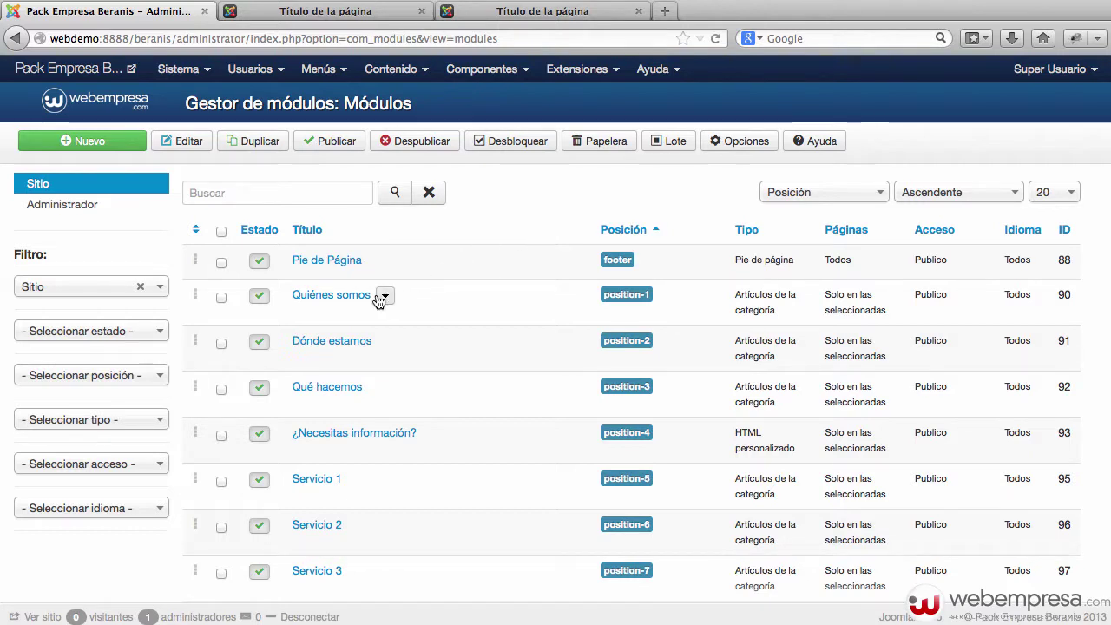
click(320, 300)
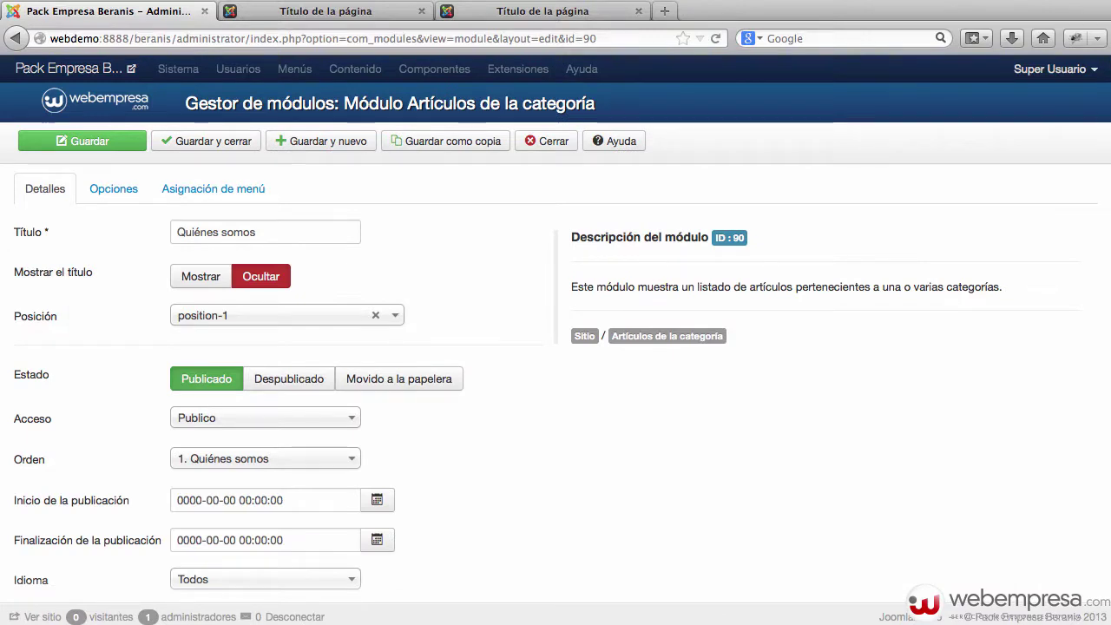
Clear the article IDs to exclude (IDs de artículo a excluir) in the Quiénes somos module's filter options and save the module
click(126, 198)
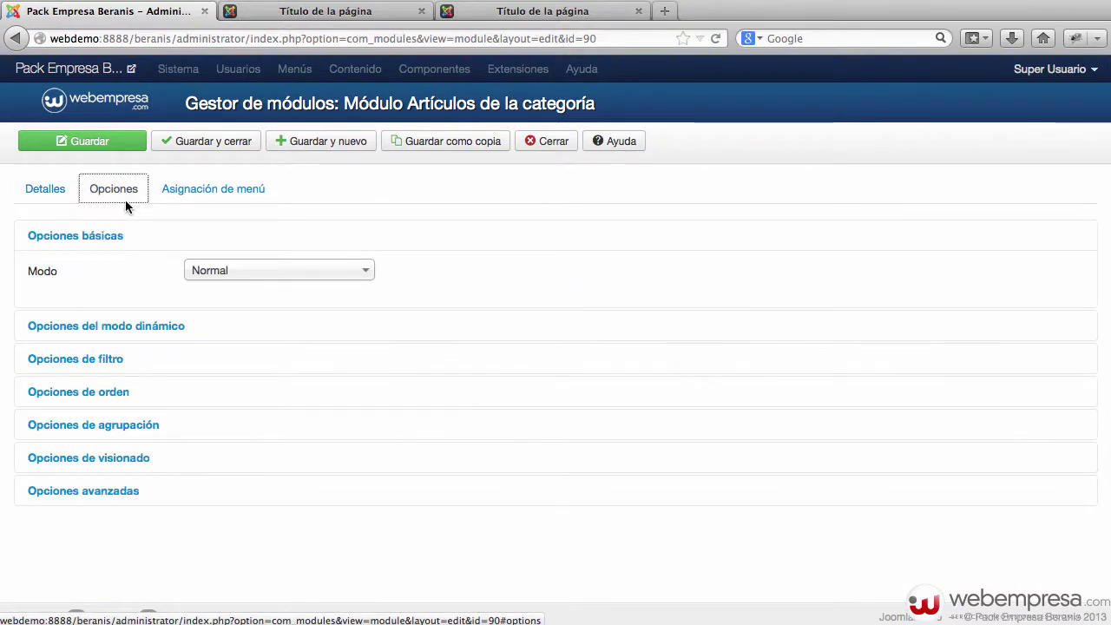
click(91, 361)
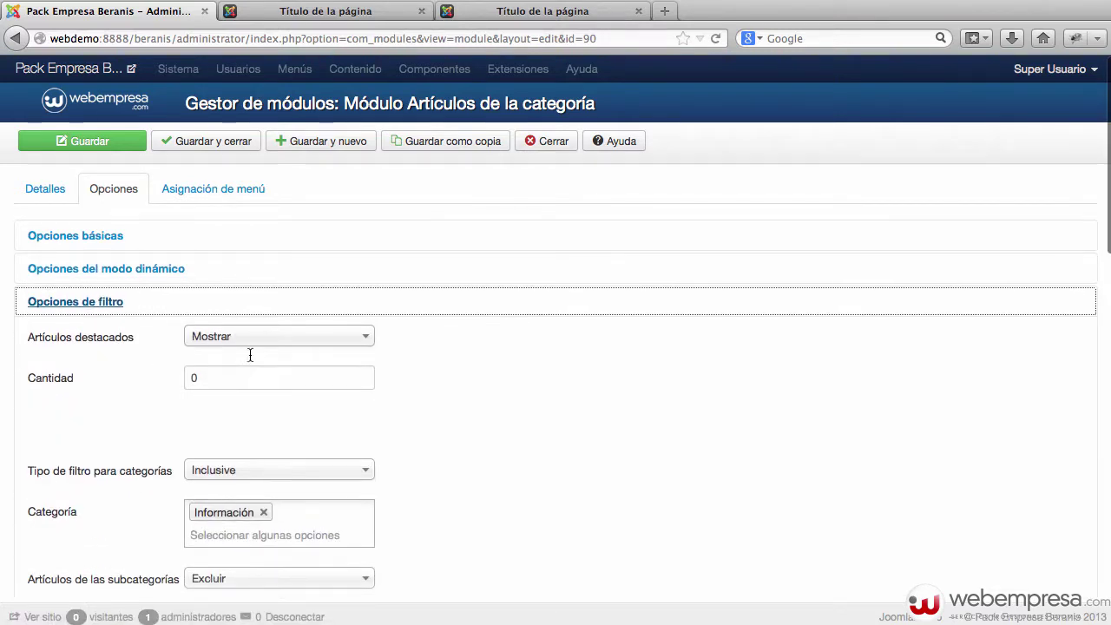
scroll(266, 414, down, 3)
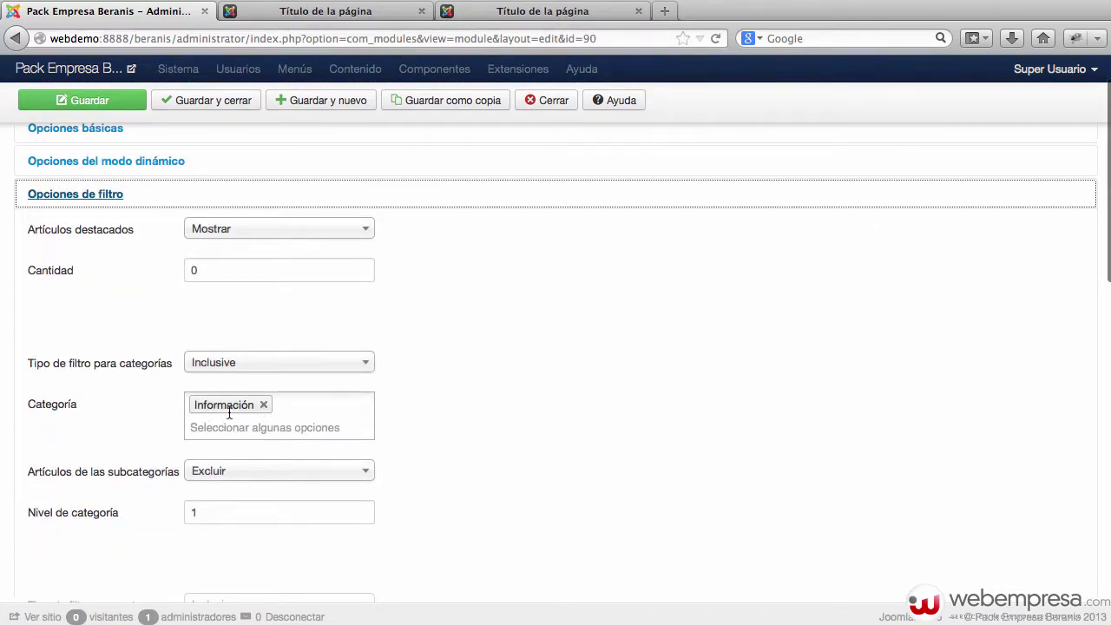
scroll(260, 415, down, 3)
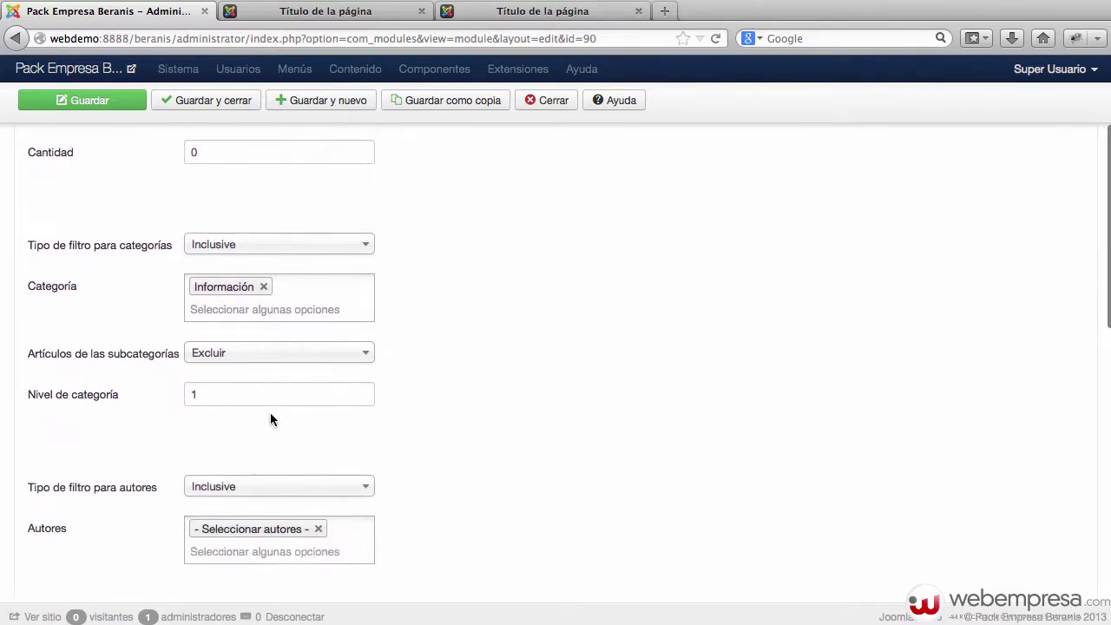
scroll(270, 419, down, 7)
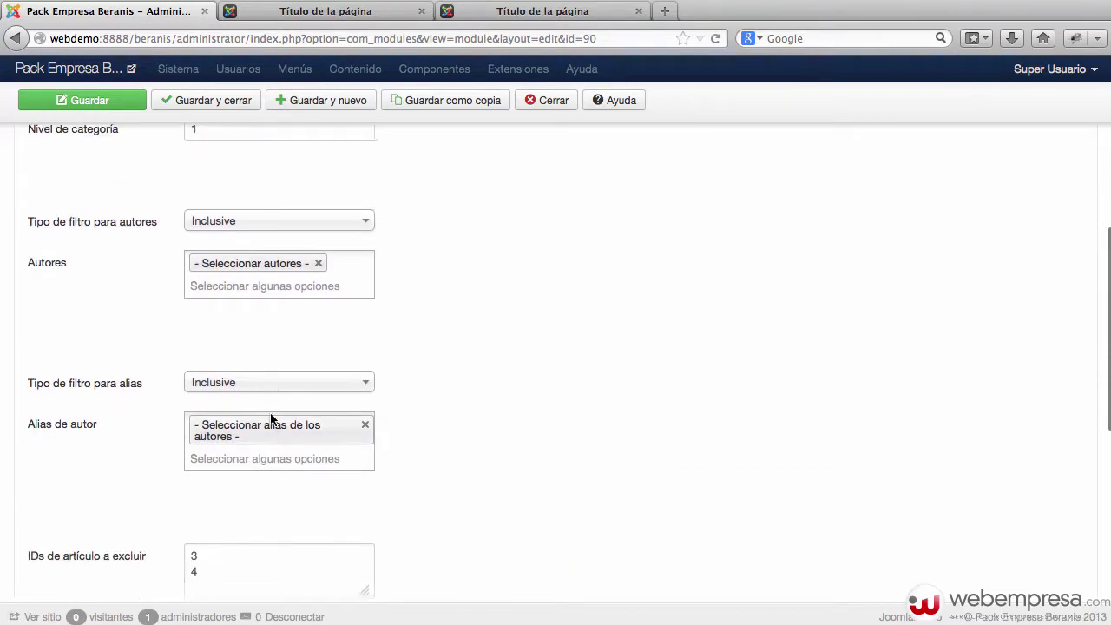
scroll(271, 420, down, 2)
mouse_move(65, 492)
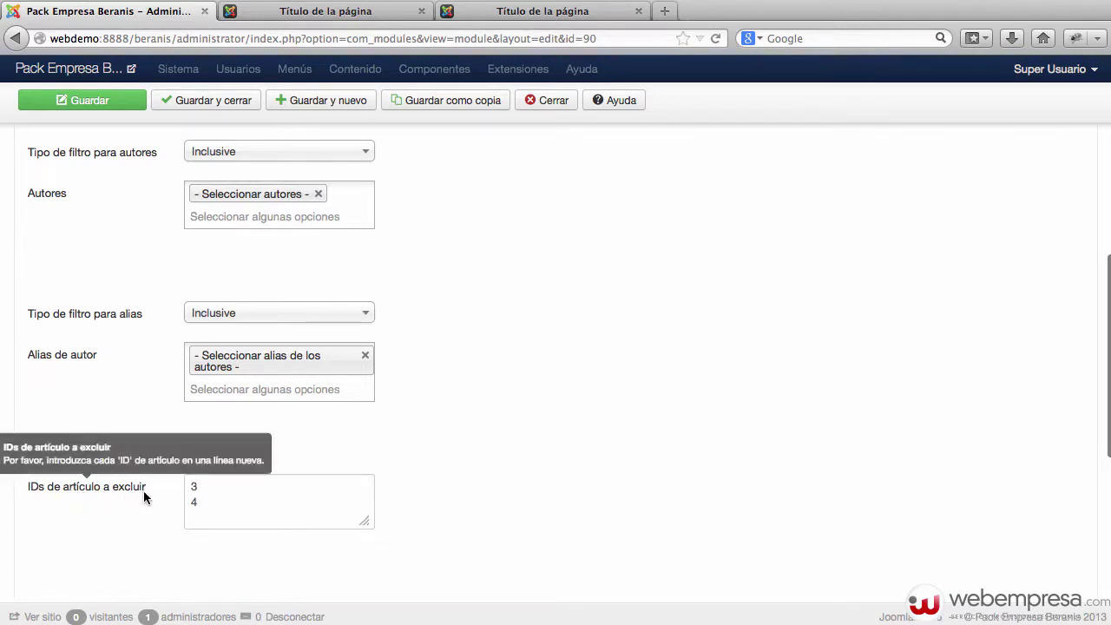
drag(213, 508, 178, 491)
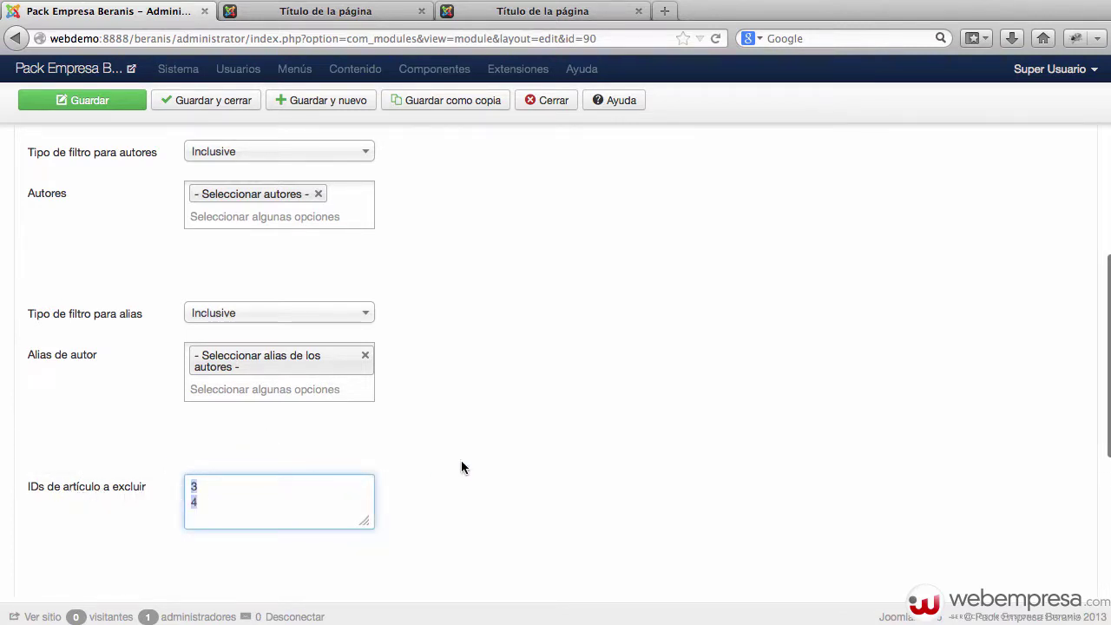
key(Left)
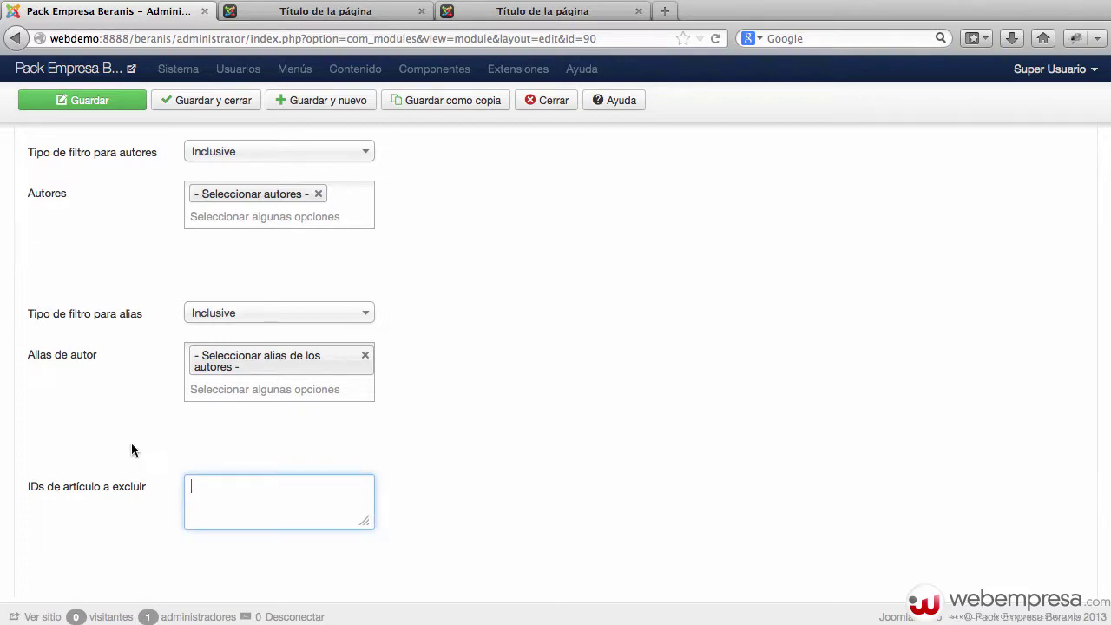
click(83, 100)
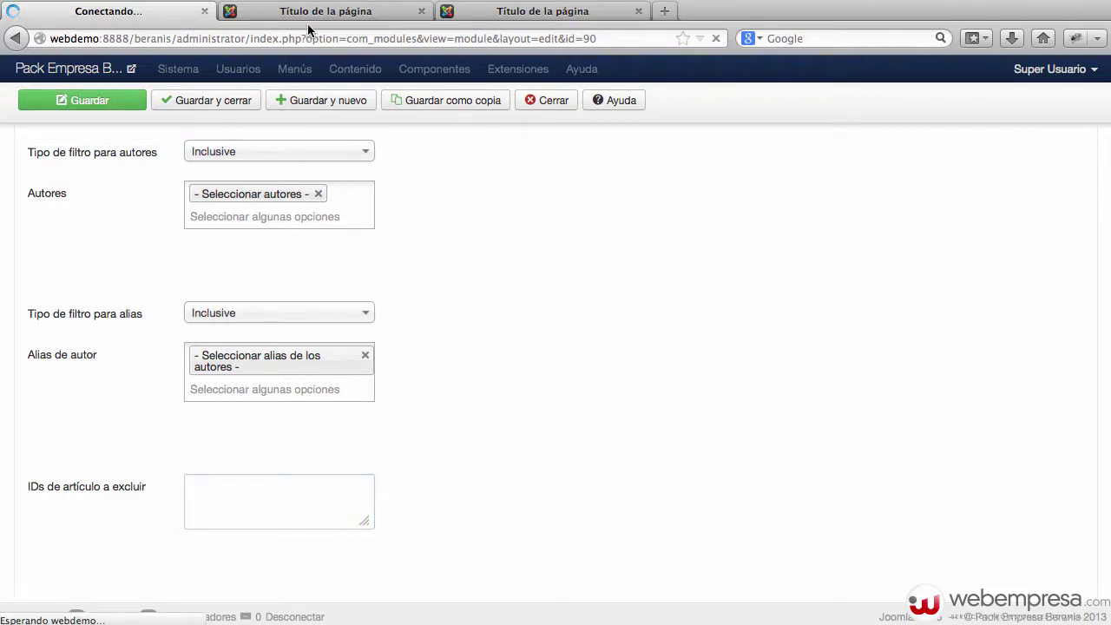
Reload the public home page and check which articles the first block below the slogan lists
click(322, 12)
key(super+r)
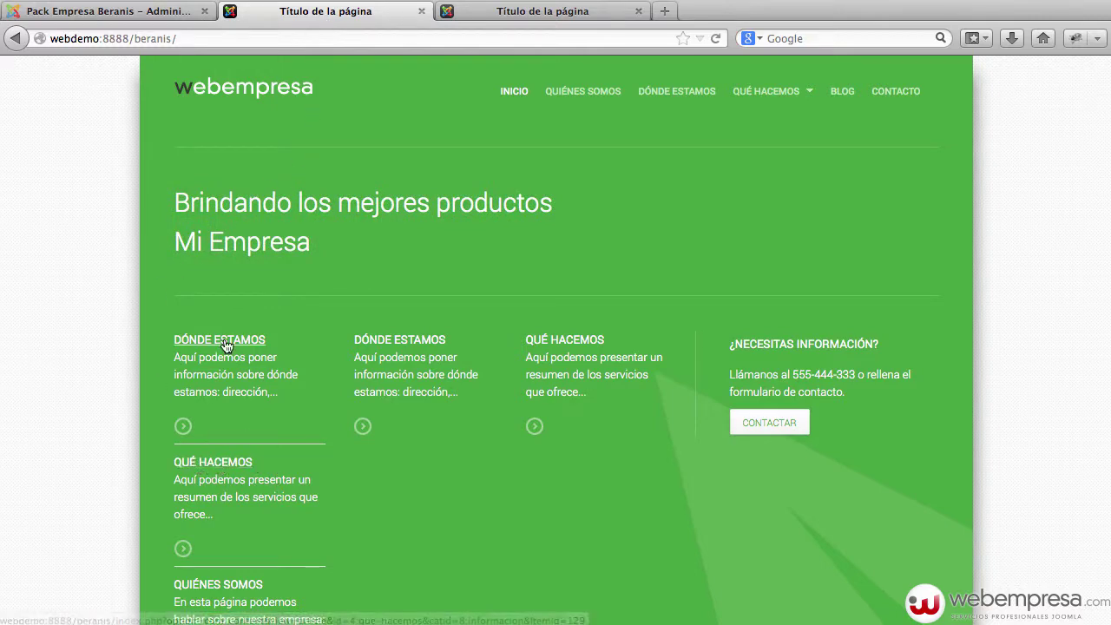
scroll(307, 338, down, 2)
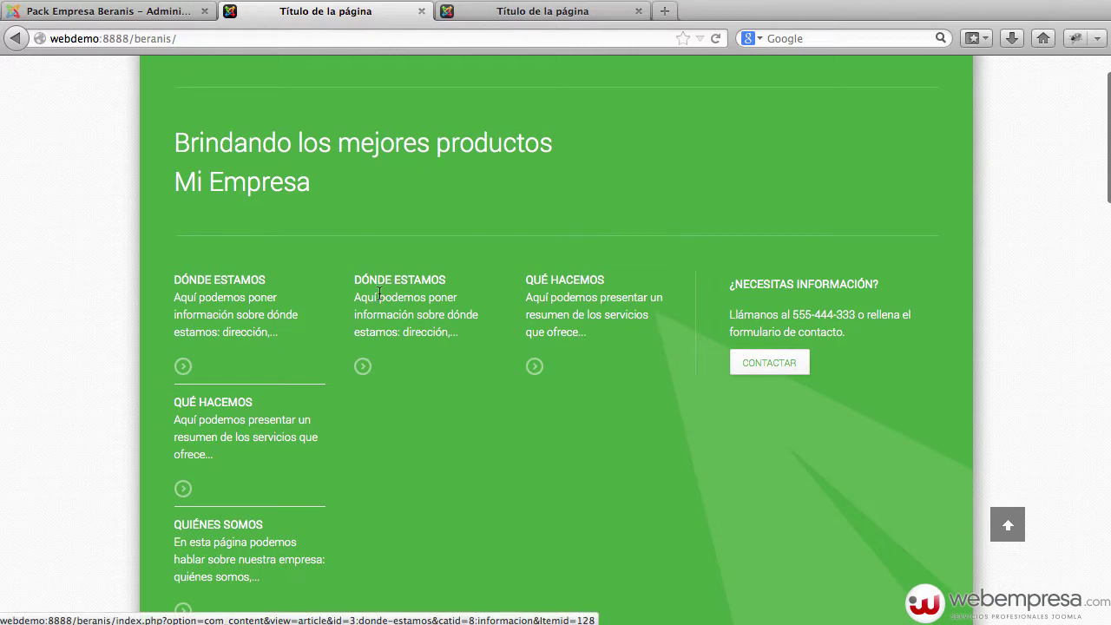
Enter 3 and 4 as the article IDs to exclude in the Quiénes somos module's filter options, and save and close it
click(104, 13)
scroll(293, 393, down, 5)
scroll(243, 287, up, 5)
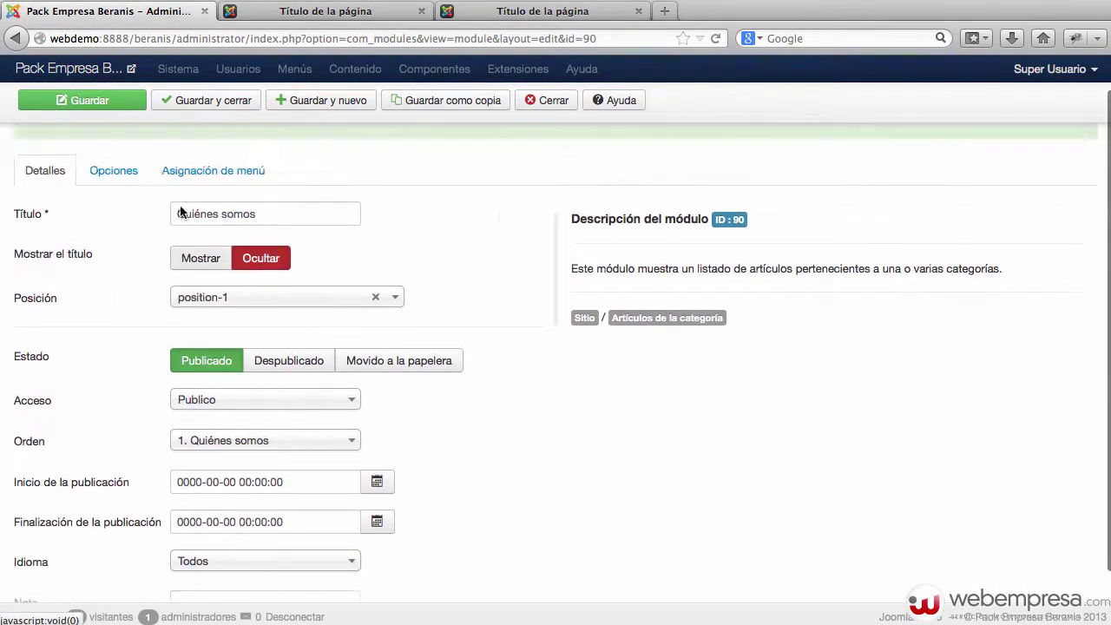
click(100, 249)
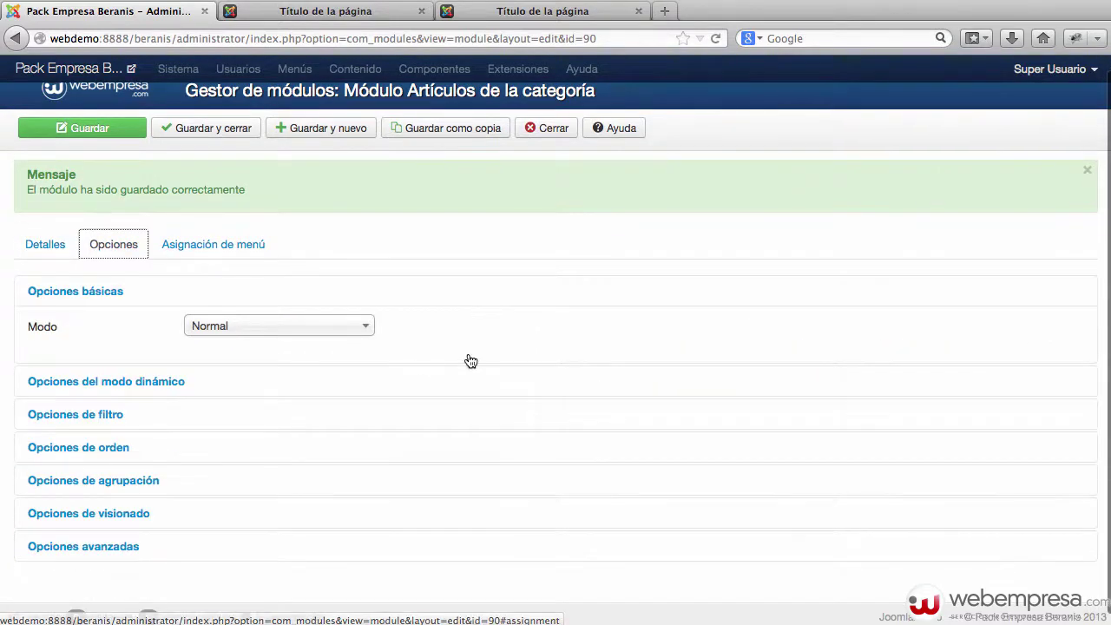
click(92, 415)
scroll(225, 391, down, 5)
scroll(225, 389, down, 8)
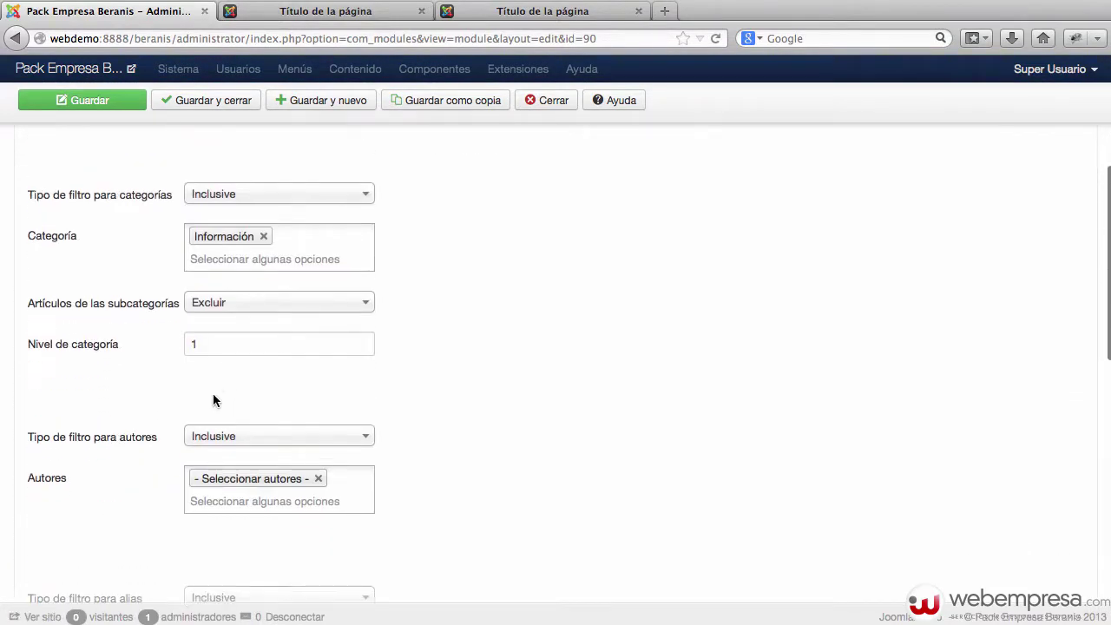
click(225, 461)
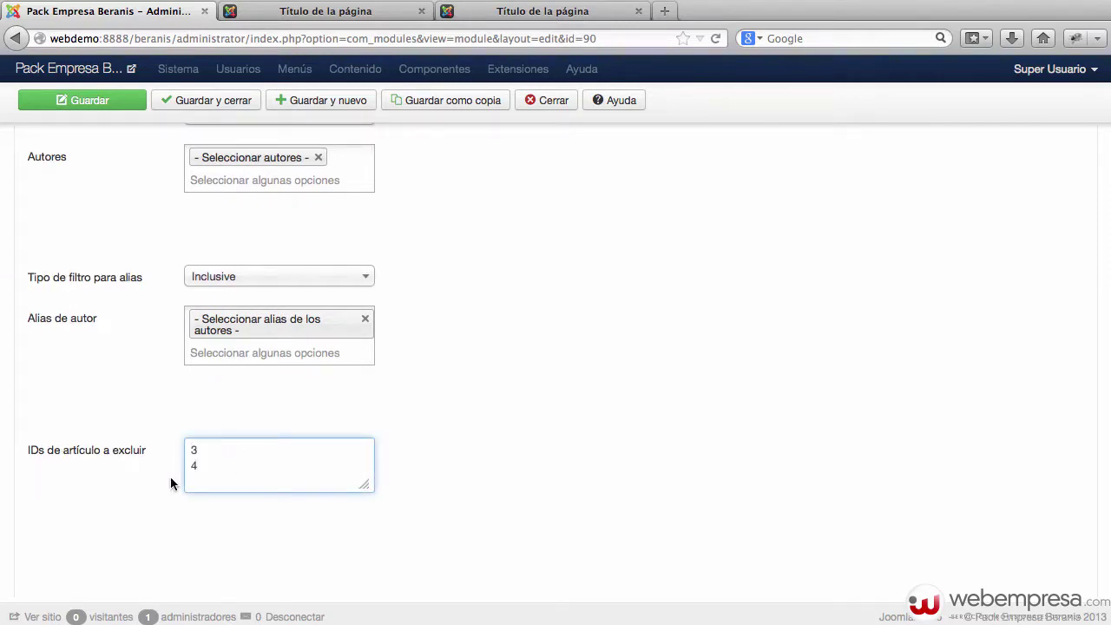
scroll(693, 391, up, 6)
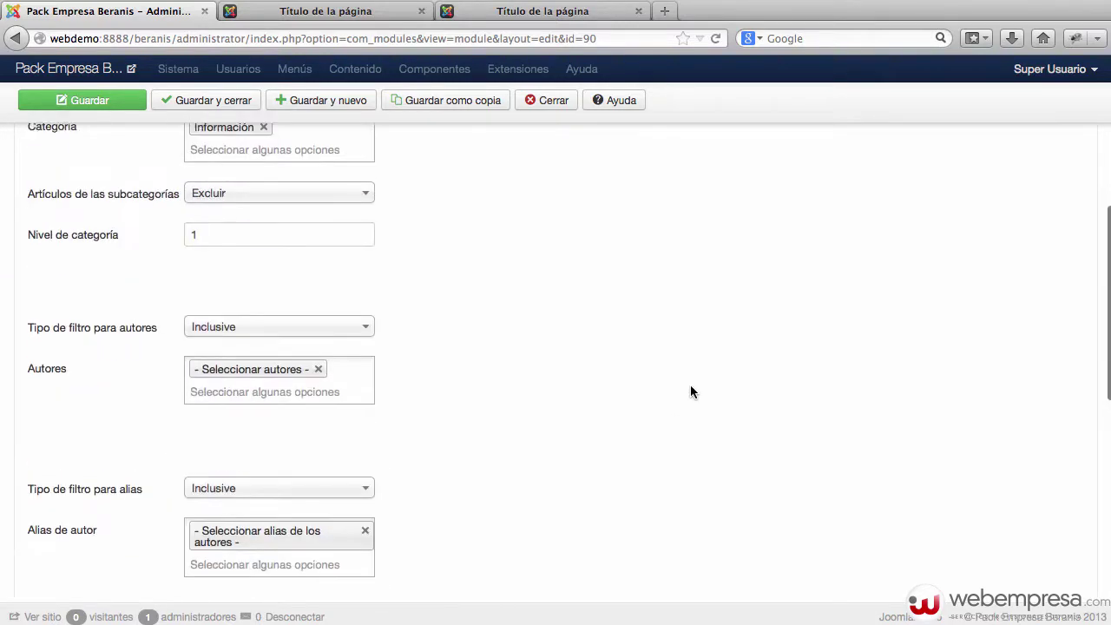
click(198, 100)
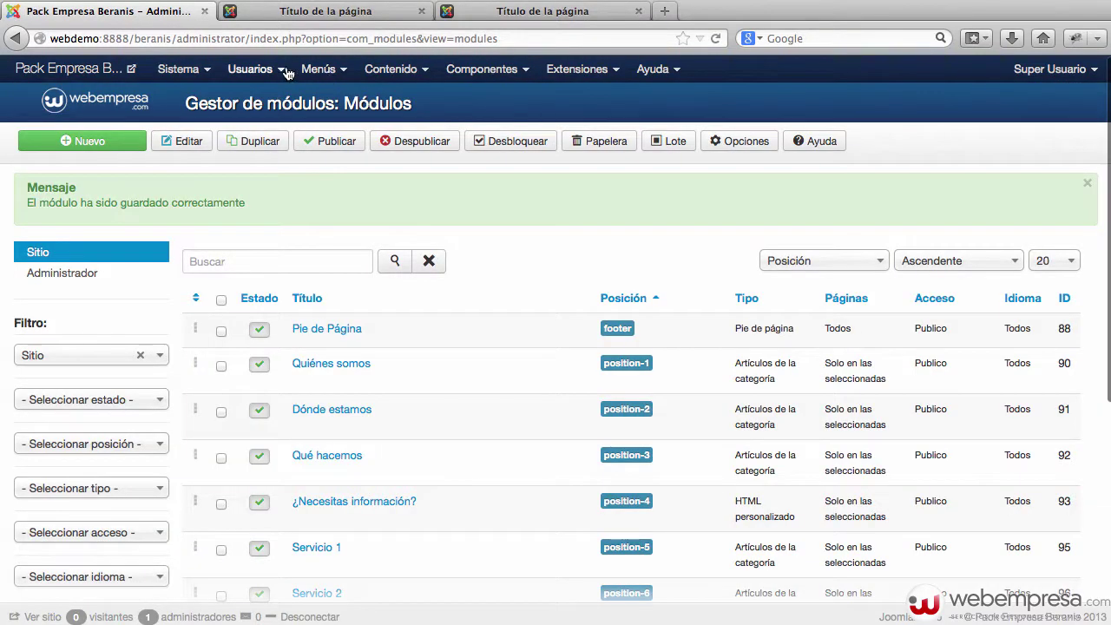
Filter the article manager by the Información category and check the ID of each article
click(390, 68)
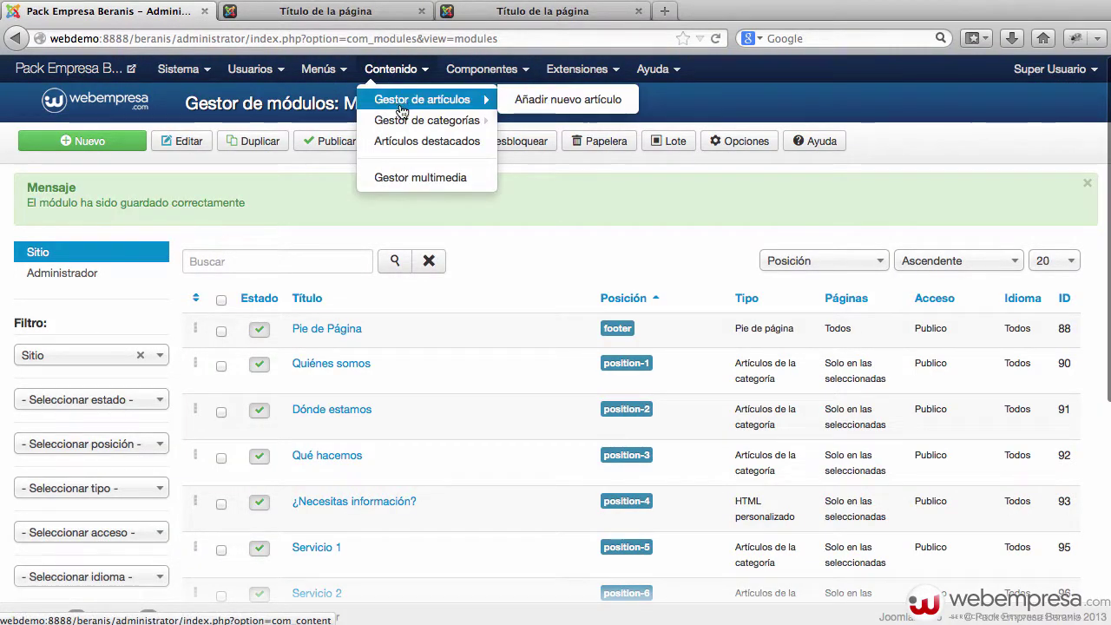
click(401, 103)
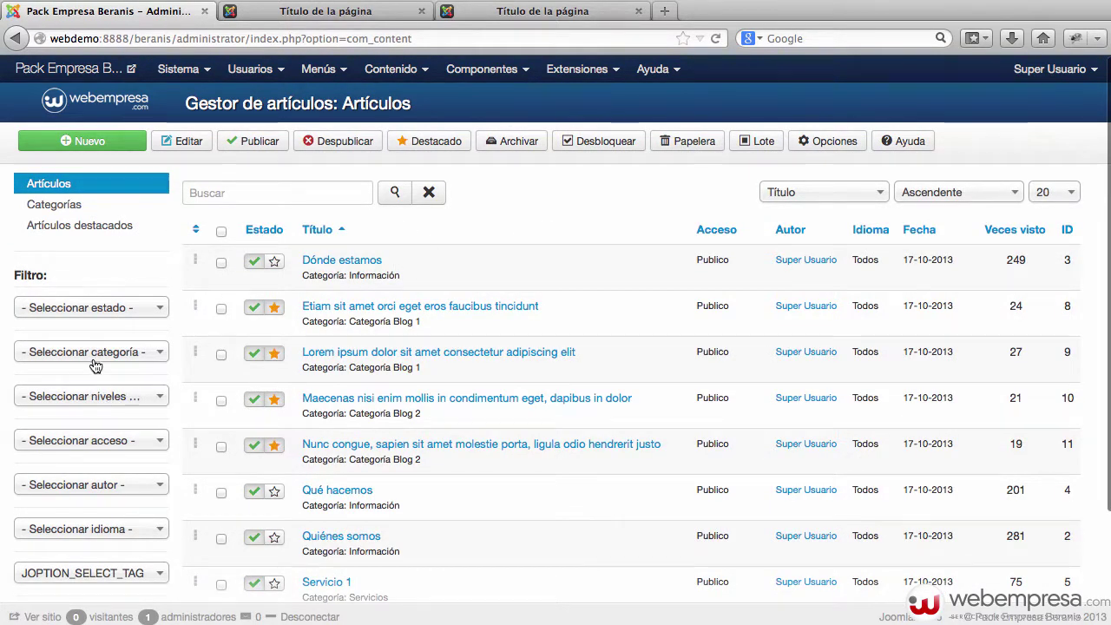
click(96, 366)
click(84, 423)
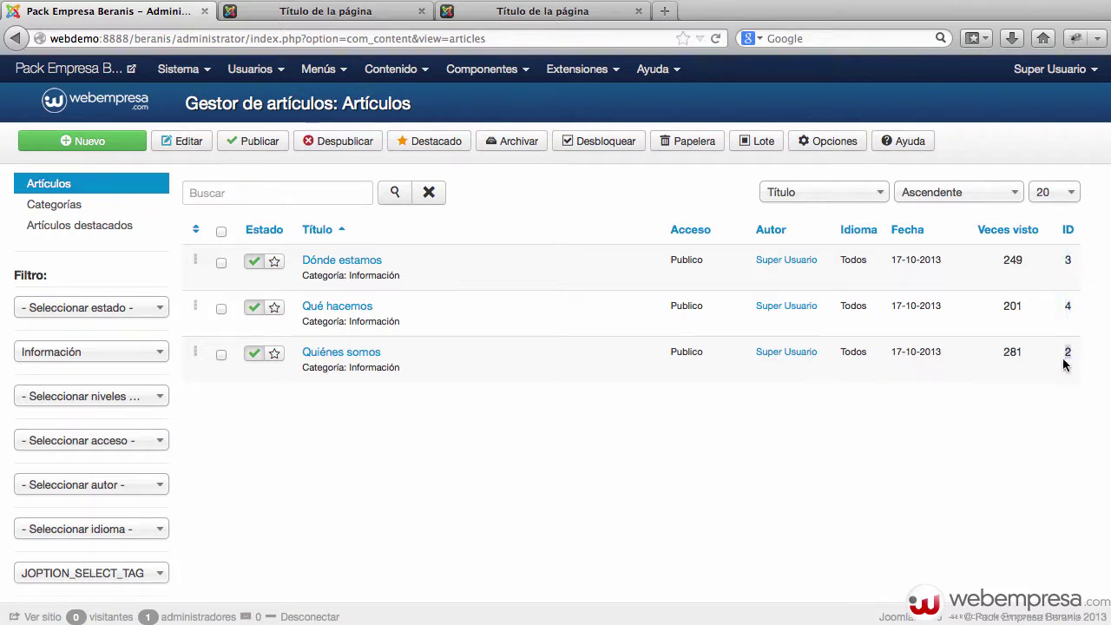
Reload the public home page, check the three article blocks below the slogan, and return to the administration
click(332, 12)
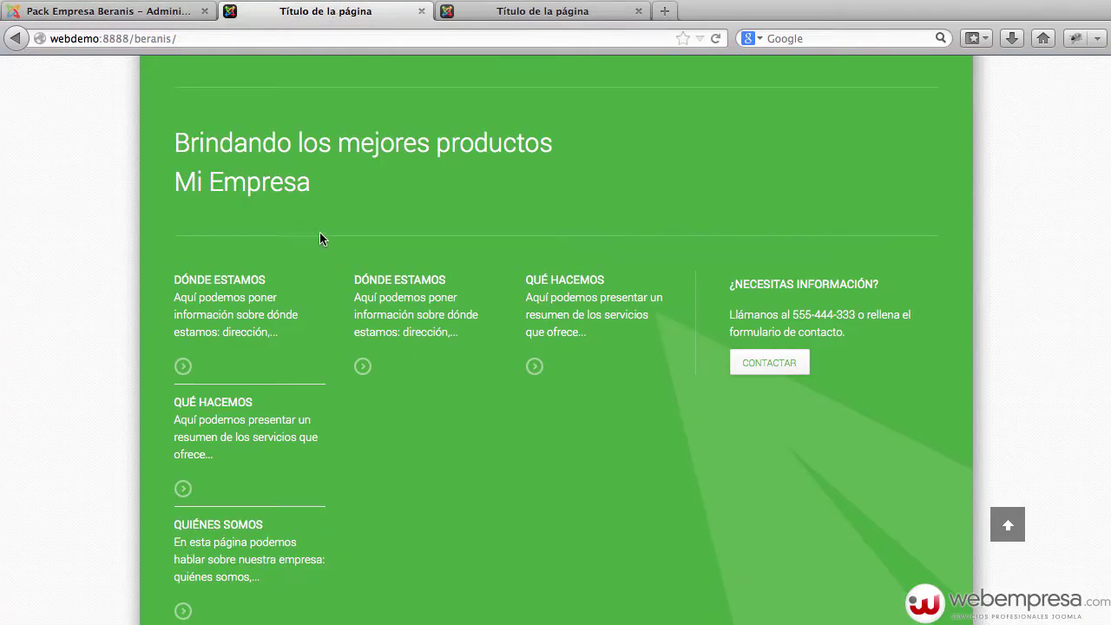
key(super+r)
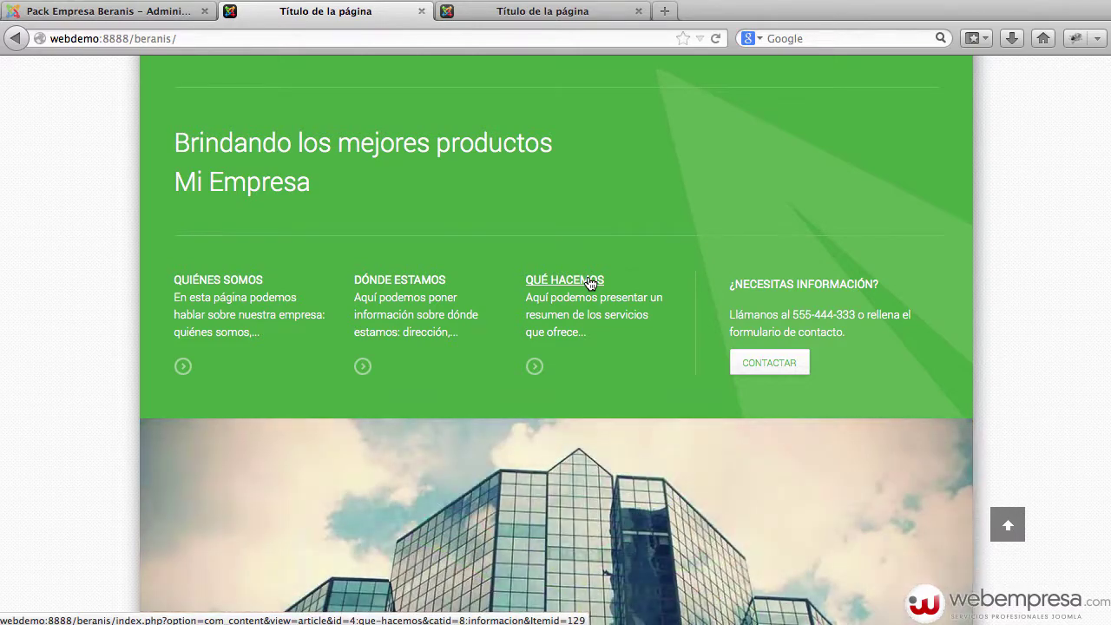
scroll(518, 292, up, 2)
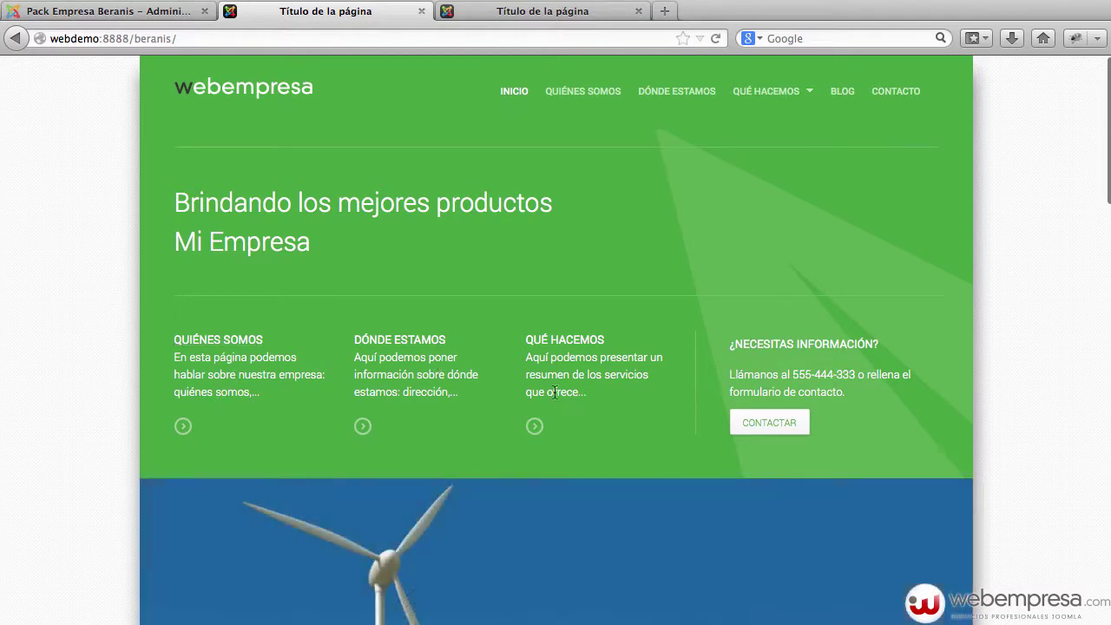
click(147, 10)
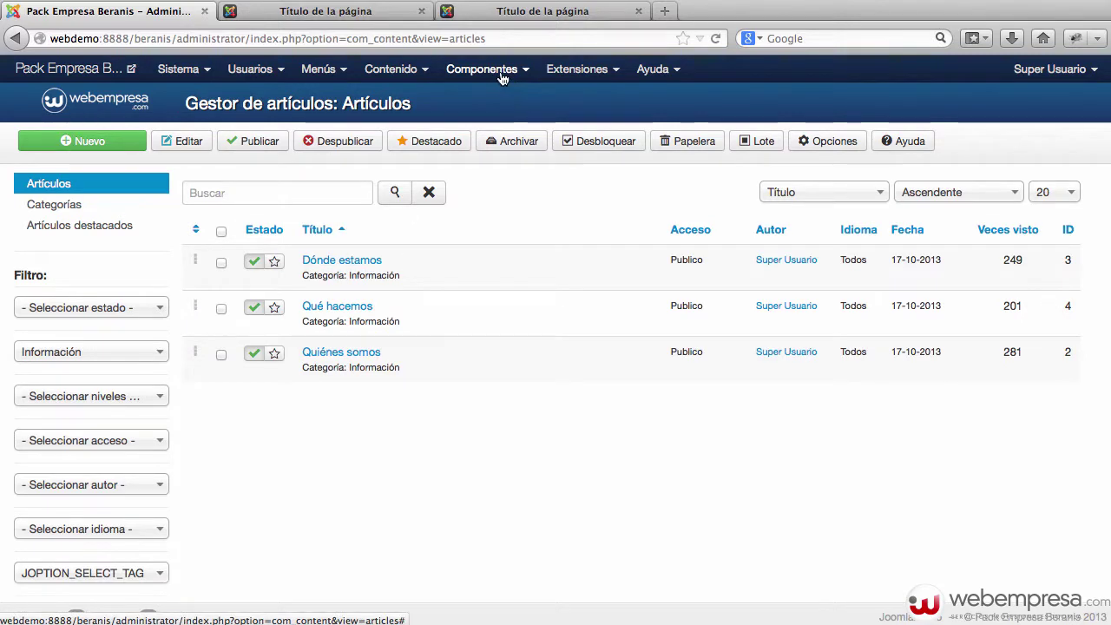
Open the Qué hacemos module, assigned to position-3, from the module manager
click(587, 71)
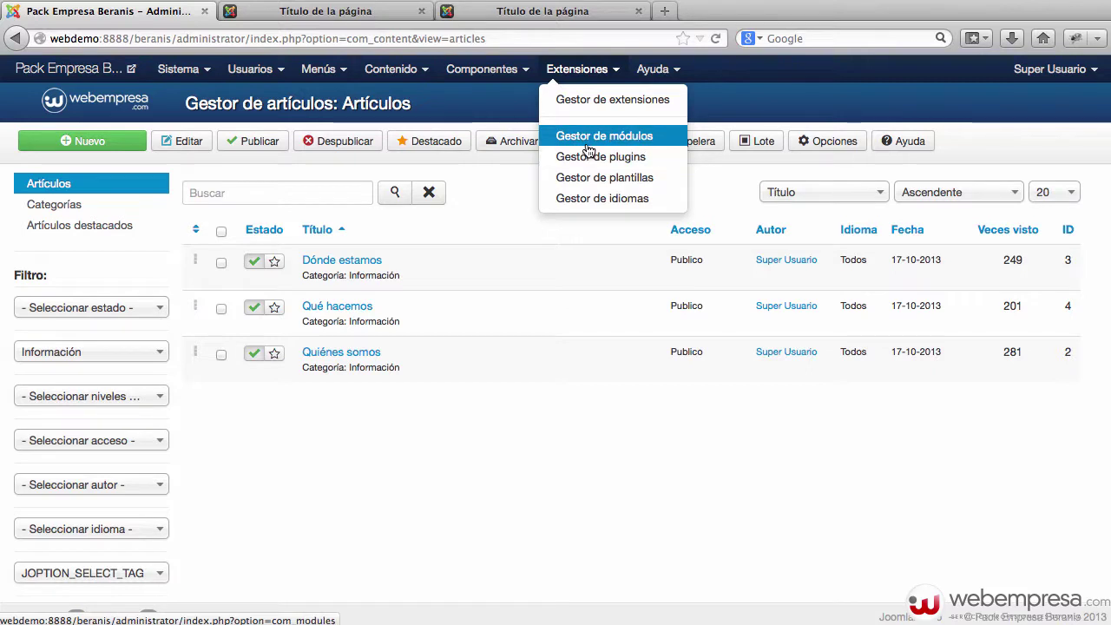
click(587, 141)
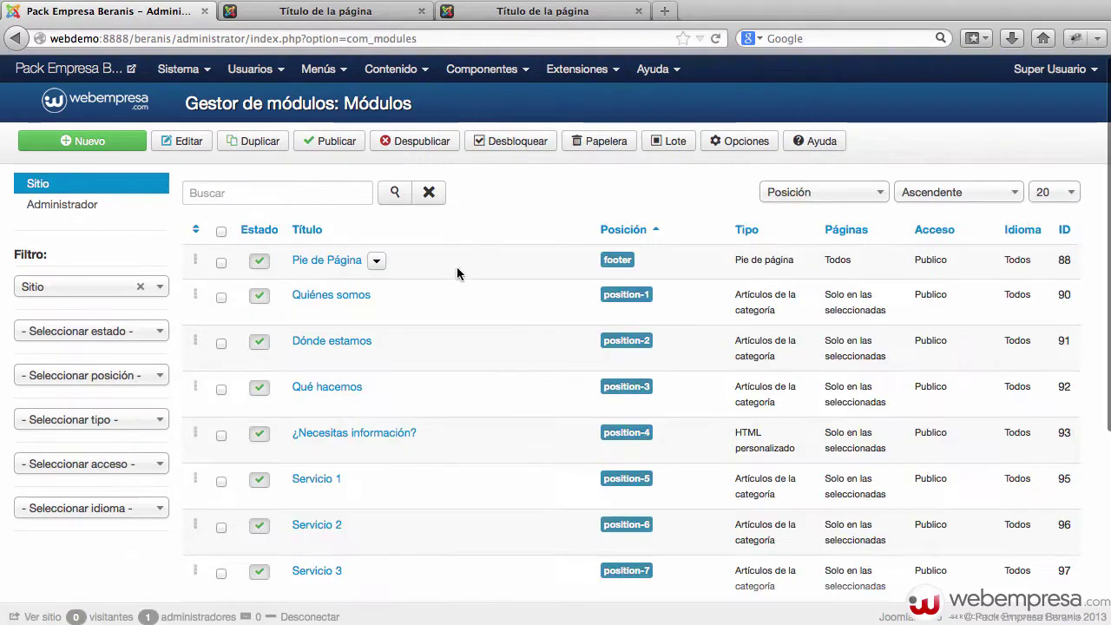
click(318, 388)
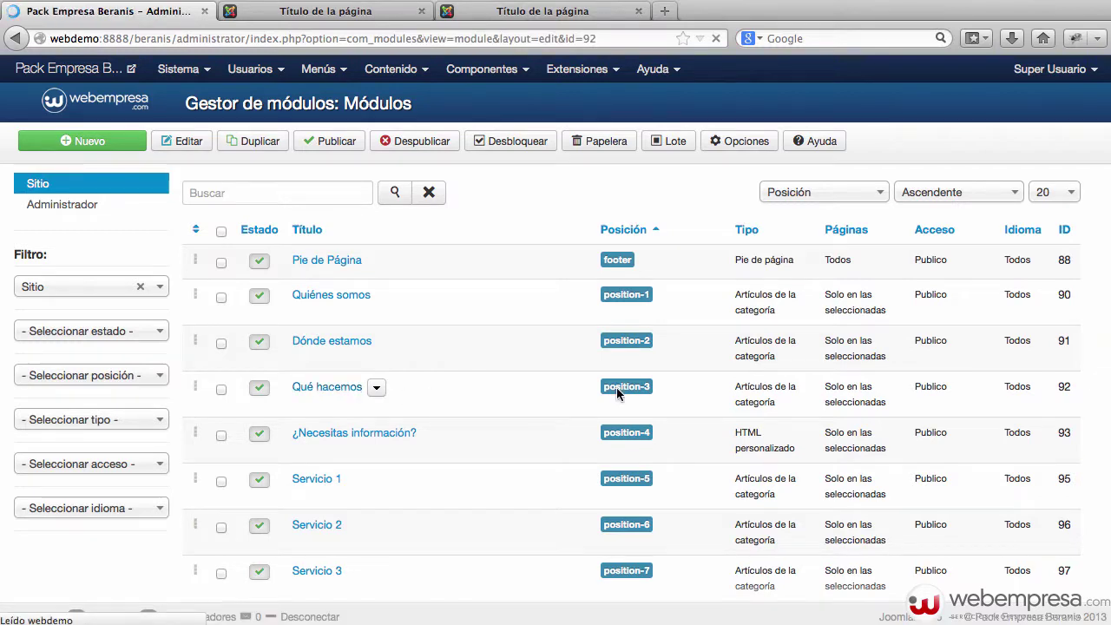
Check the category and the article IDs to exclude in the Qué hacemos module's filter options, and collapse them
click(112, 188)
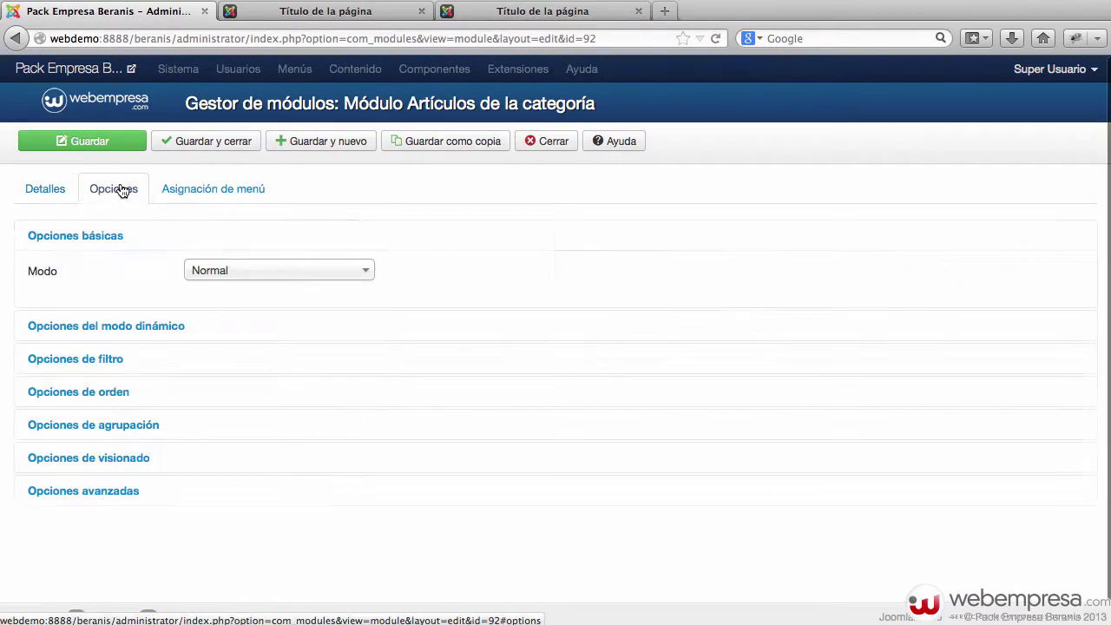
click(116, 361)
scroll(393, 355, down, 5)
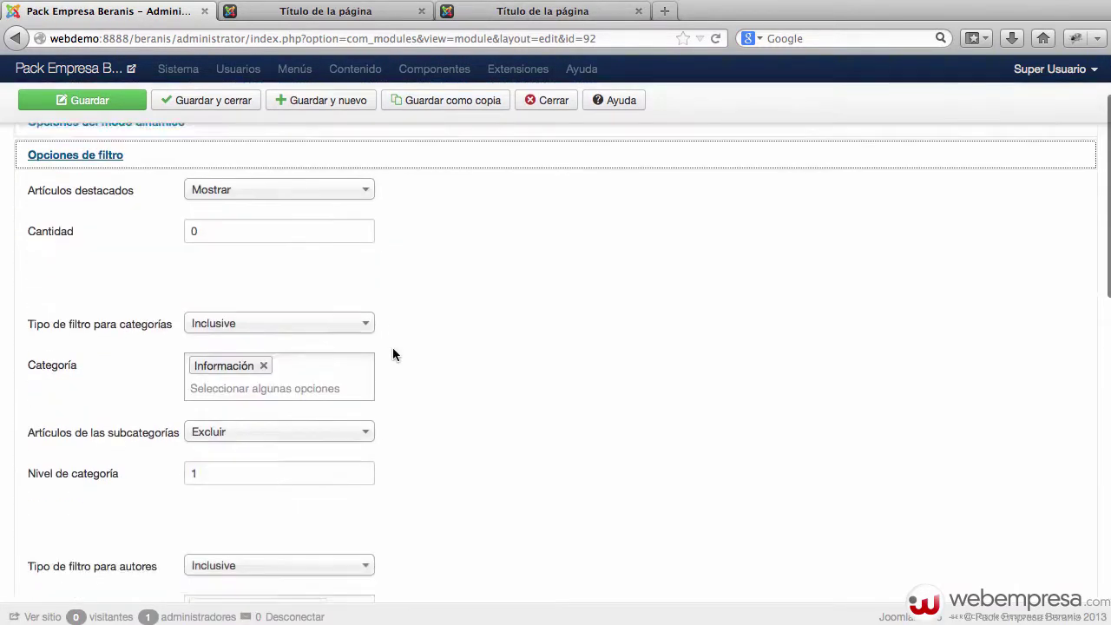
scroll(392, 354, down, 5)
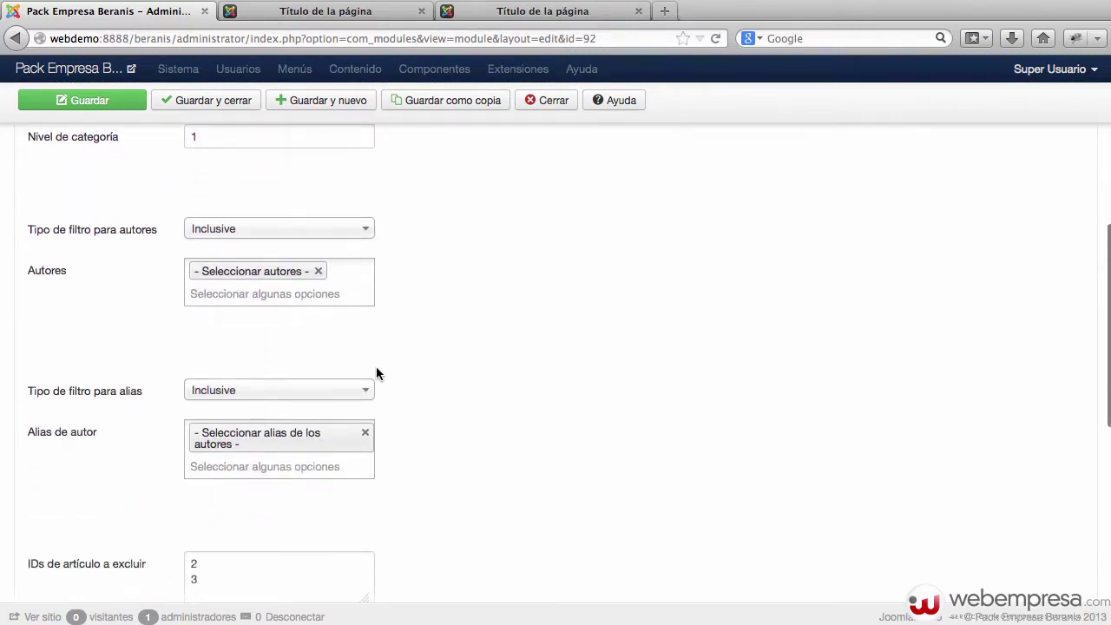
click(252, 503)
key(super+a)
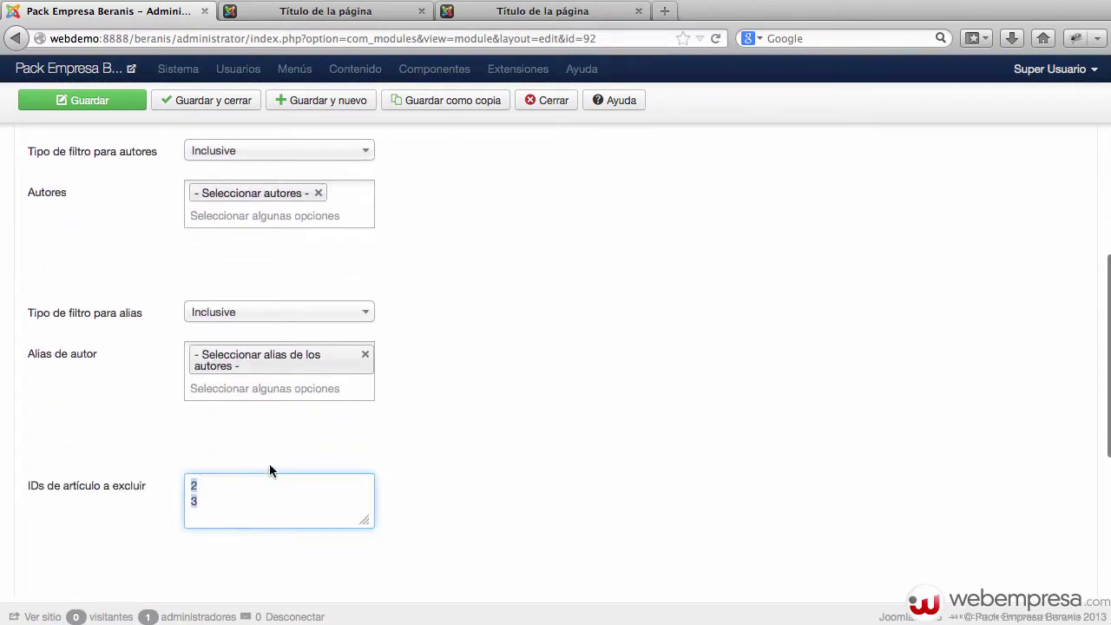
click(461, 444)
scroll(458, 444, up, 5)
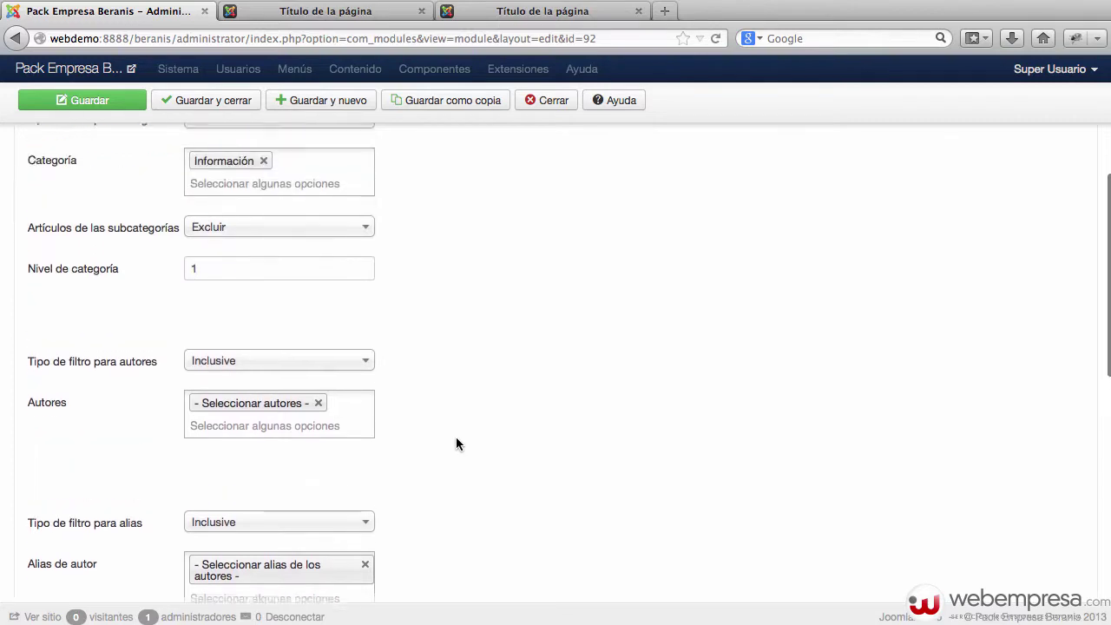
scroll(456, 437, up, 1)
scroll(456, 437, down, 6)
scroll(456, 437, up, 7)
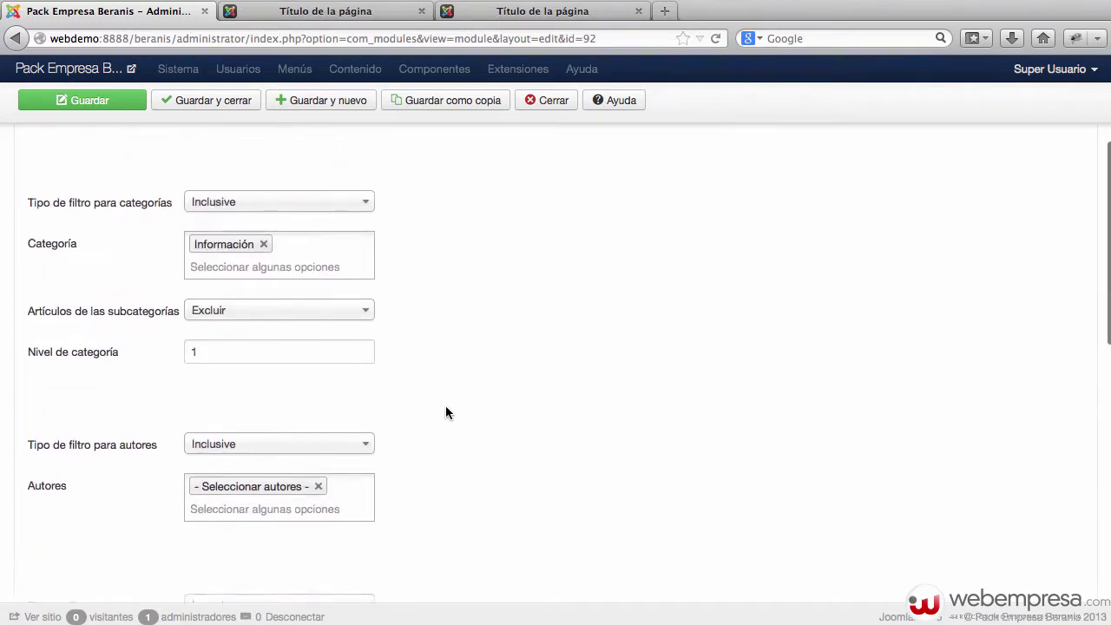
scroll(447, 409, up, 5)
click(119, 305)
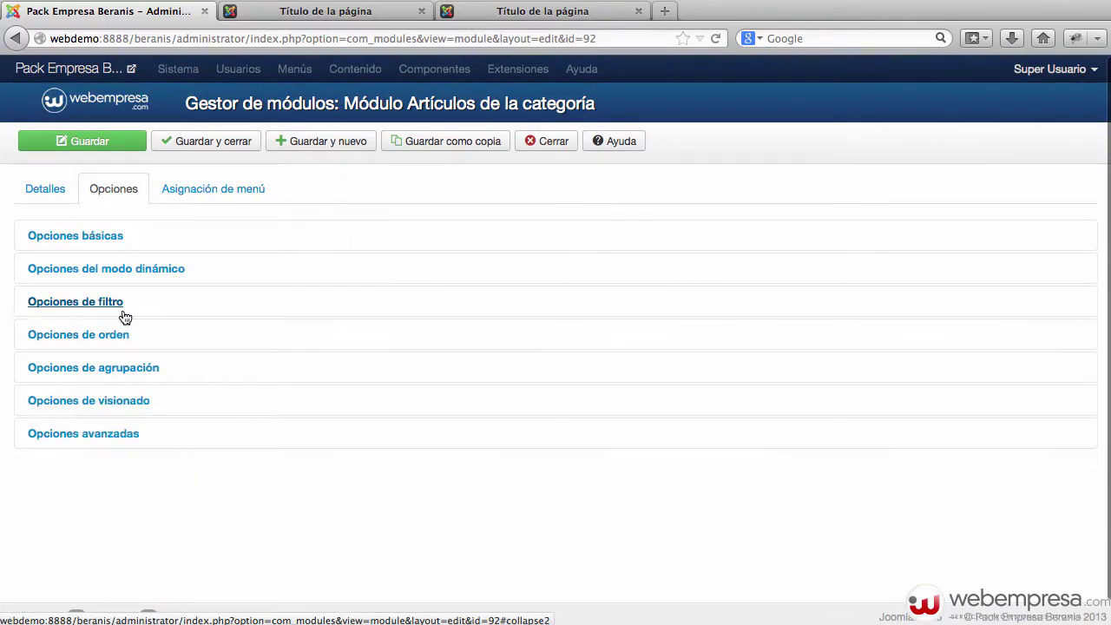
Check the introduction text limit in the Qué hacemos module's display options against the home page blocks, and close the module
click(144, 398)
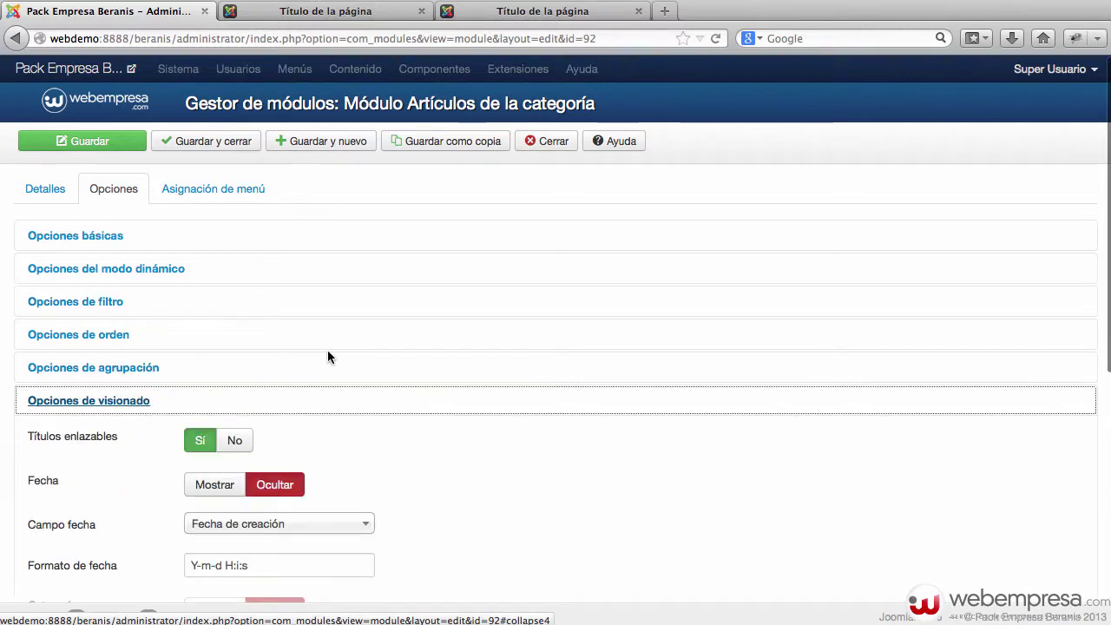
scroll(327, 350, down, 3)
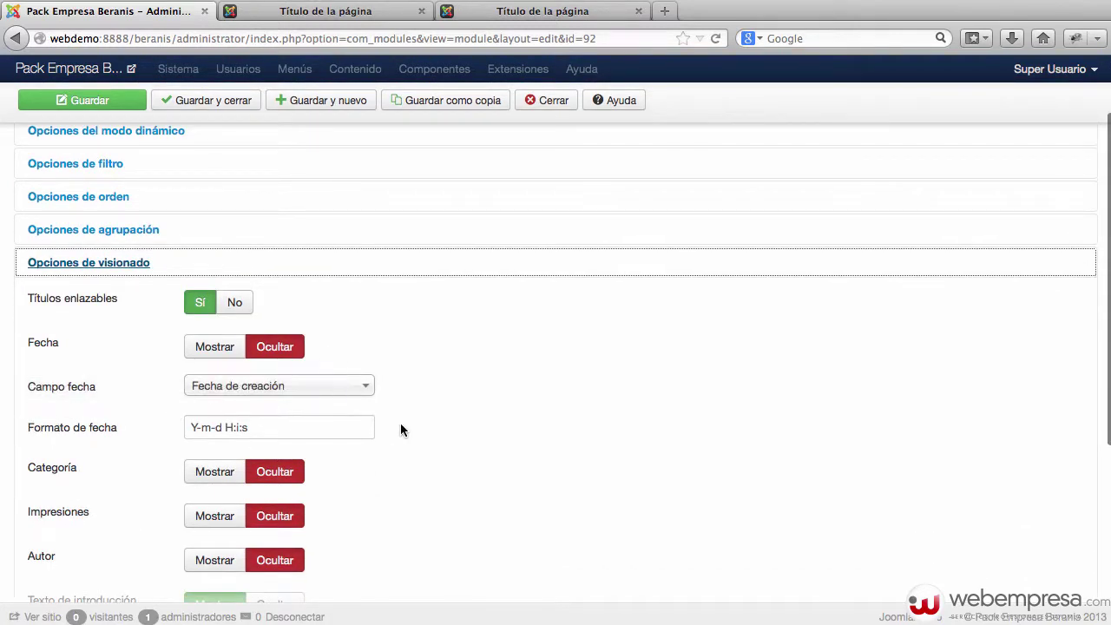
scroll(401, 425, down, 3)
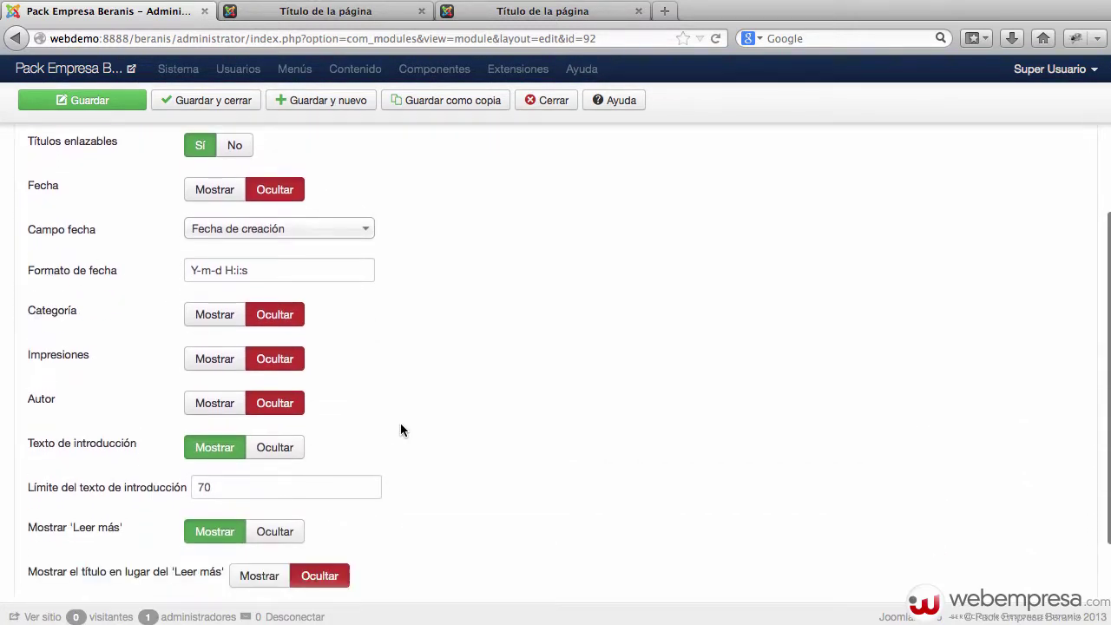
mouse_move(40, 493)
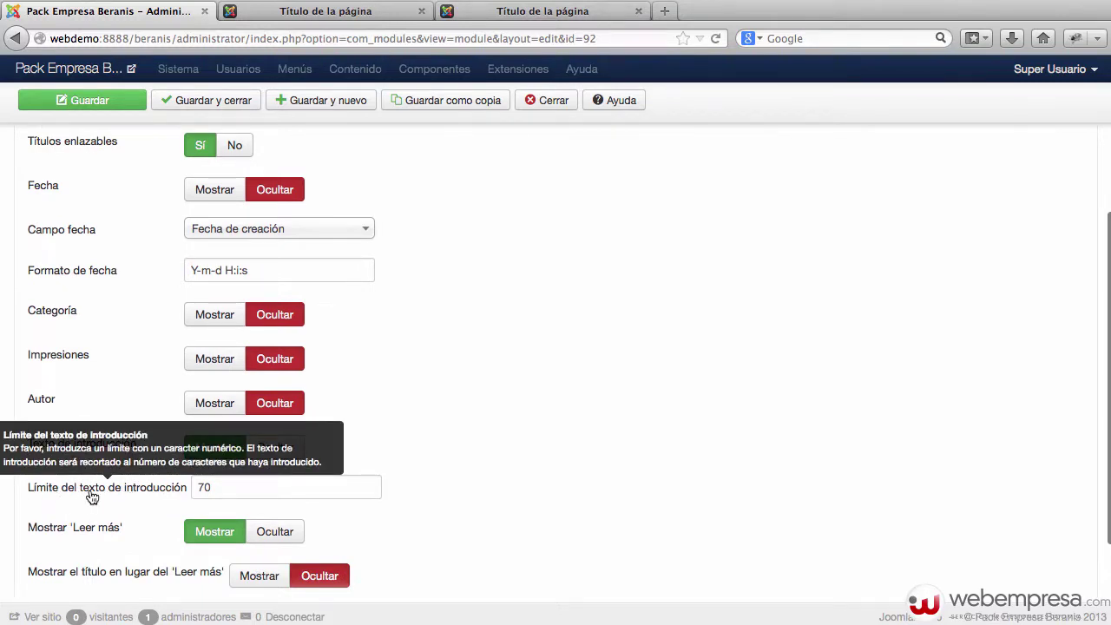
click(309, 12)
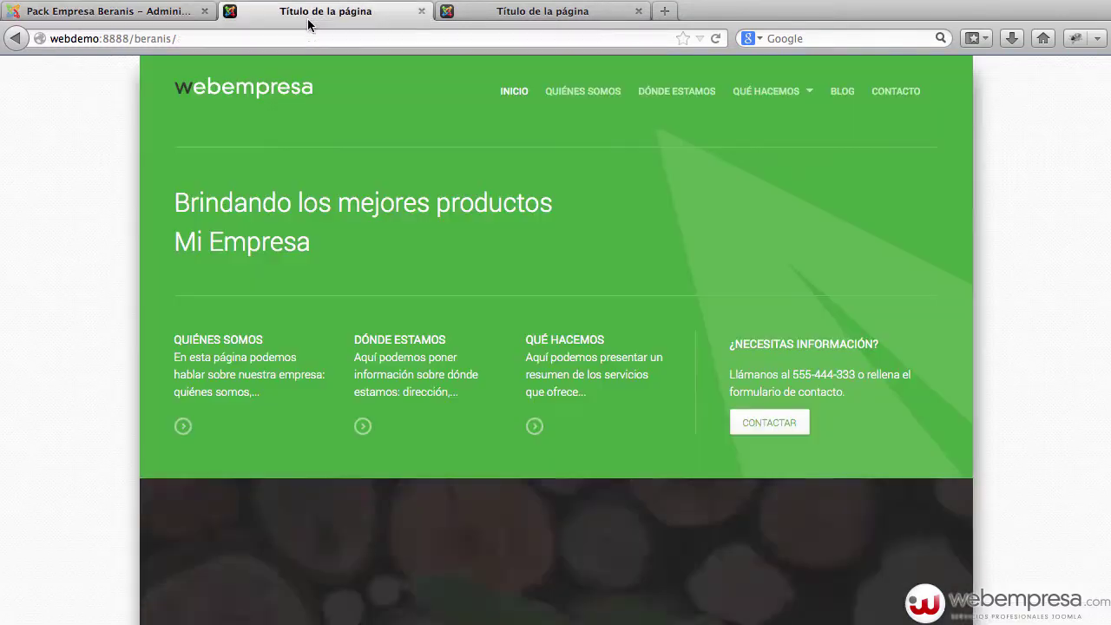
click(150, 9)
scroll(284, 298, down, 3)
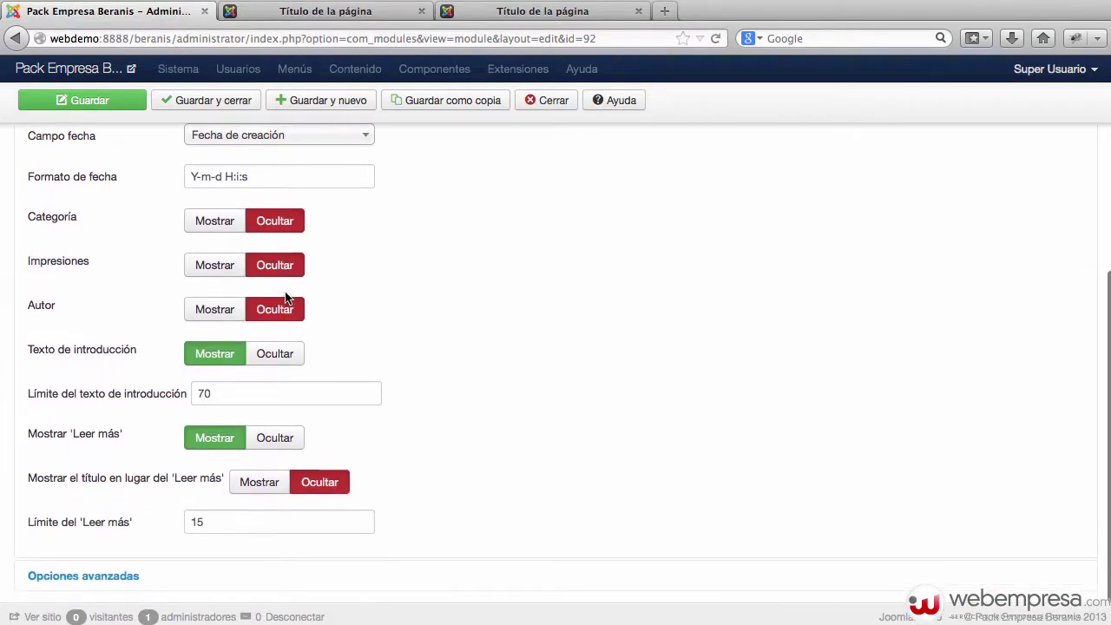
scroll(317, 337, up, 5)
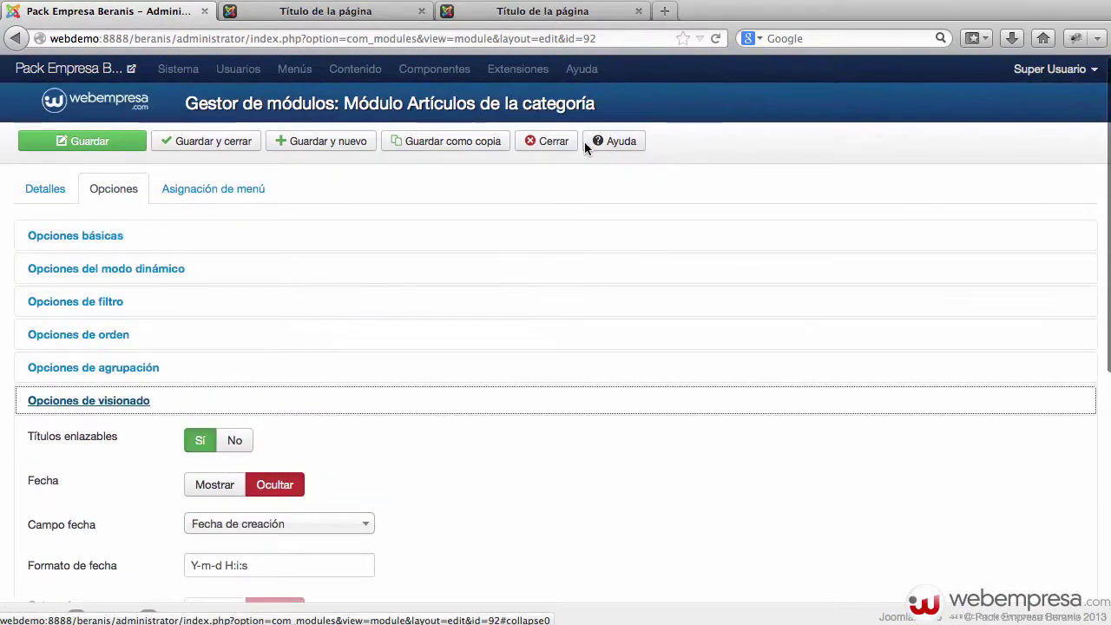
click(531, 144)
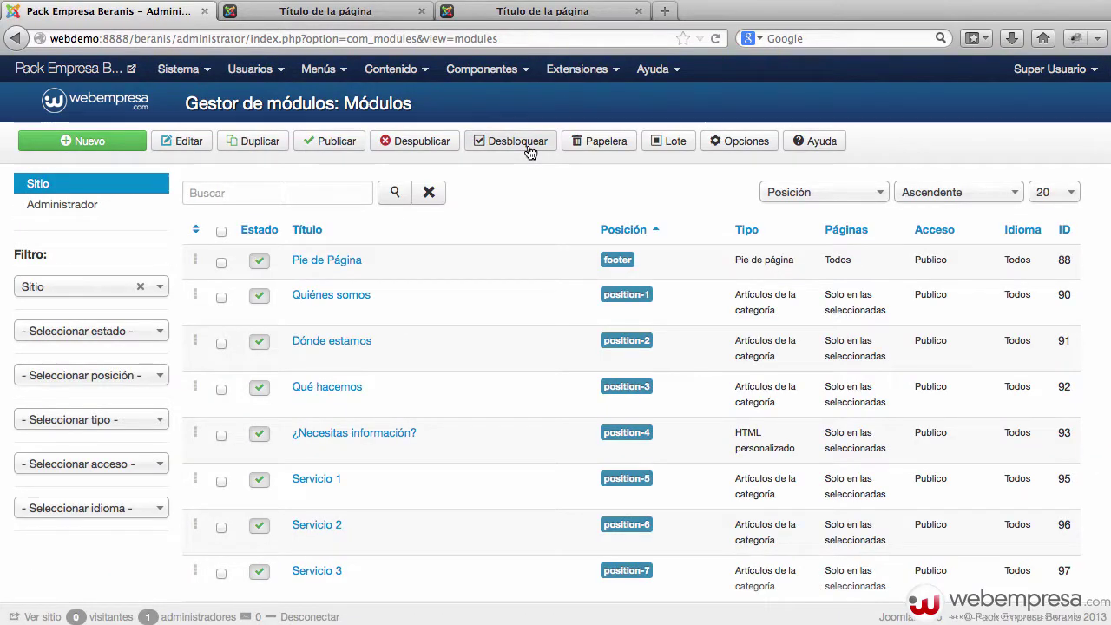
Check which module position holds the ¿Necesitas información? block on the public home page, and return to the module manager
click(323, 11)
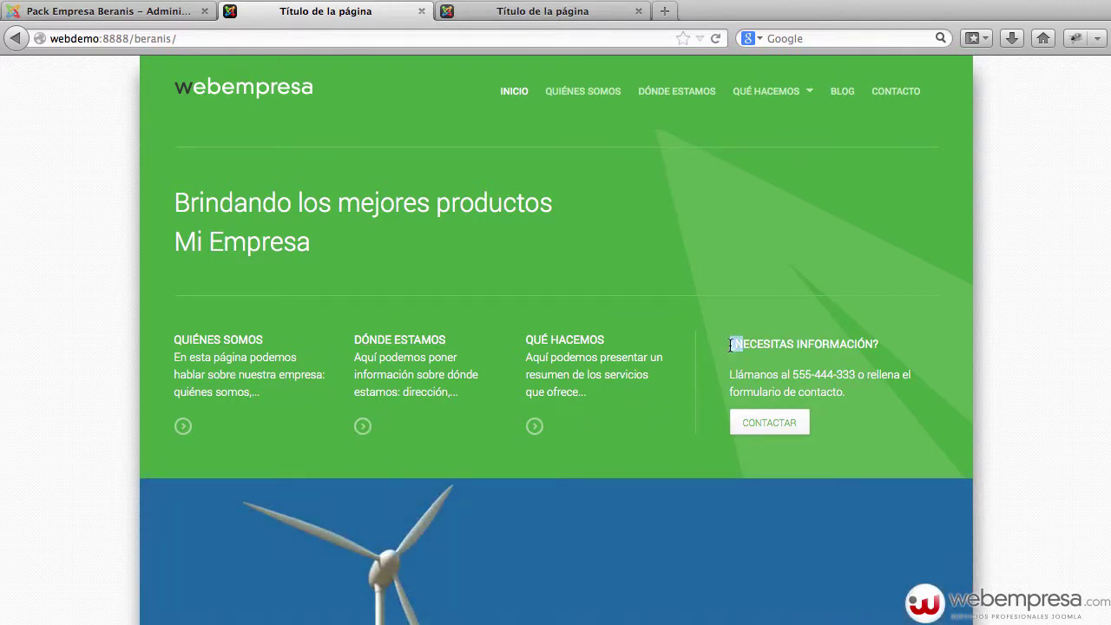
drag(730, 345, 912, 353)
click(515, 11)
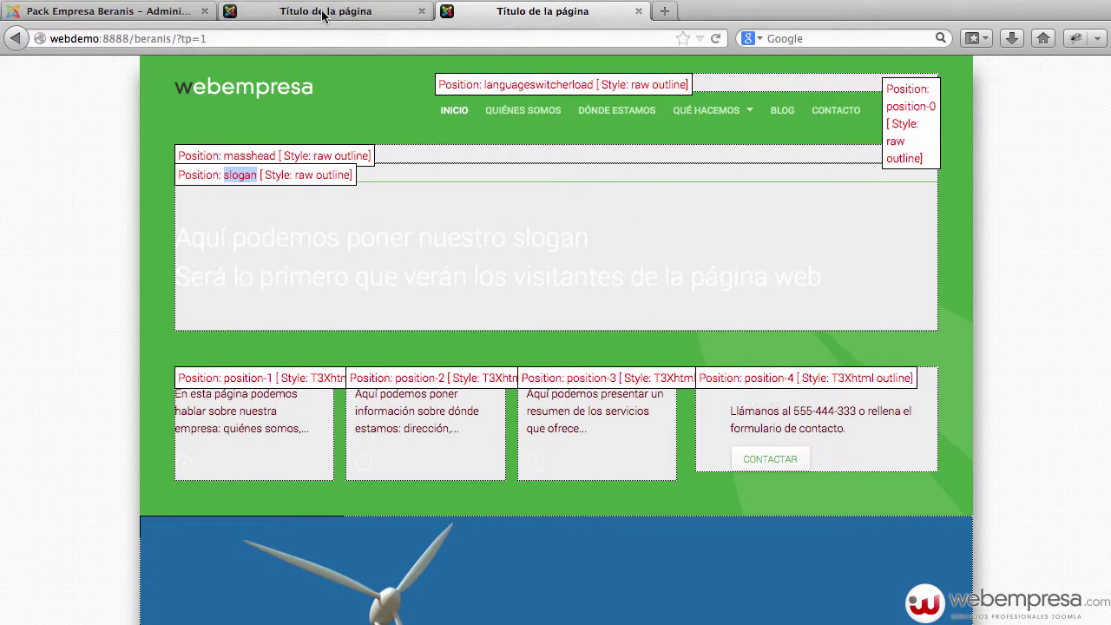
click(155, 11)
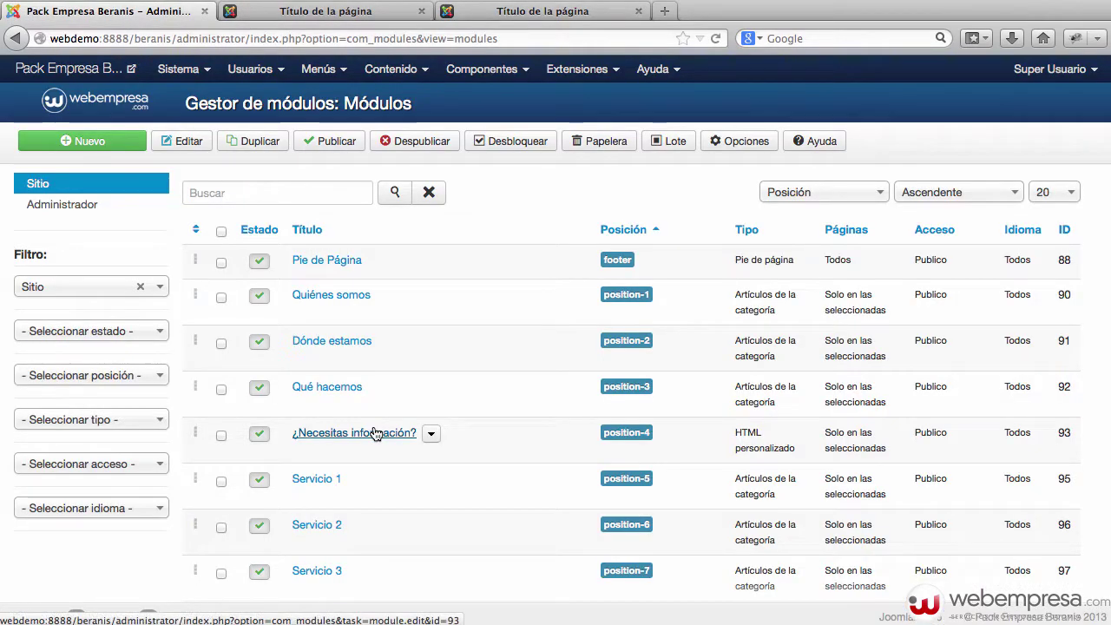
Open the custom output of the ¿Necesitas información? module and show it in the visual editor
scroll(387, 425, down, 2)
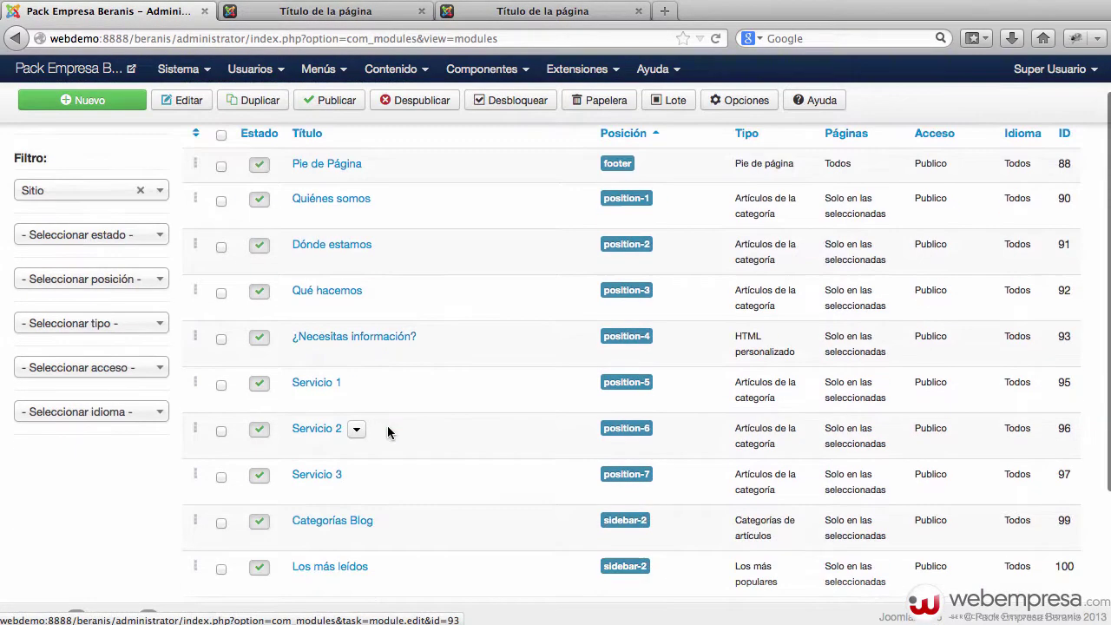
click(336, 337)
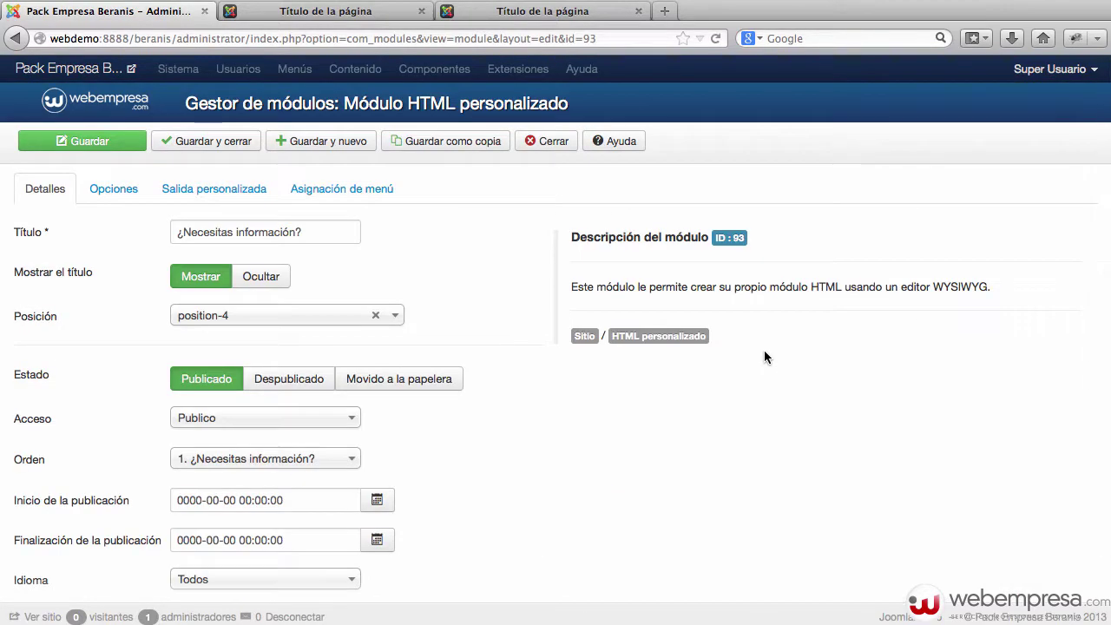
click(167, 187)
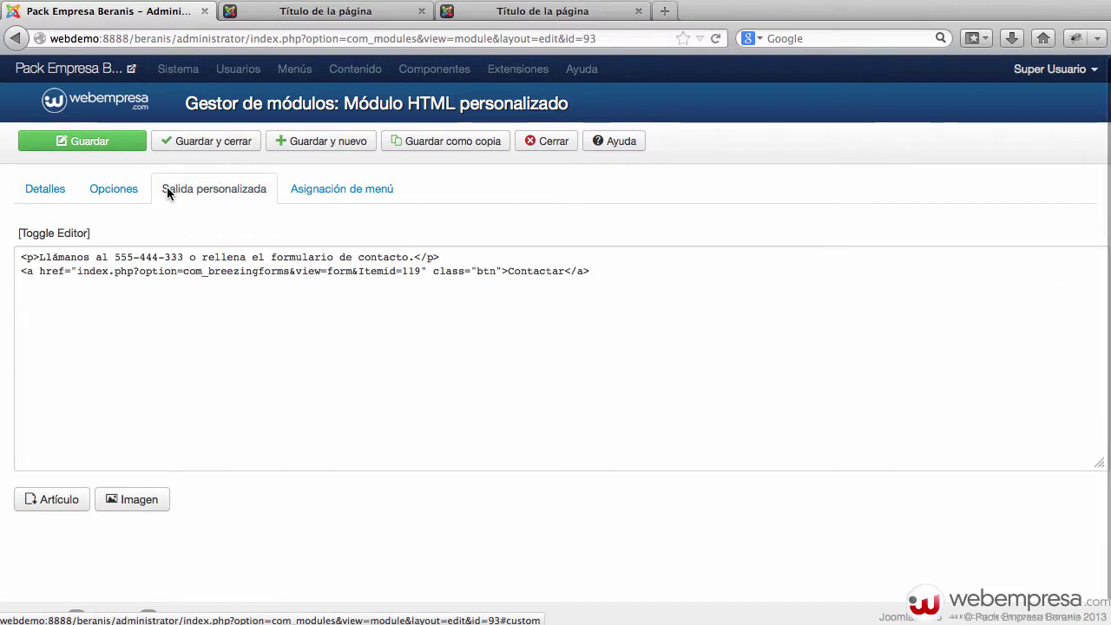
click(62, 234)
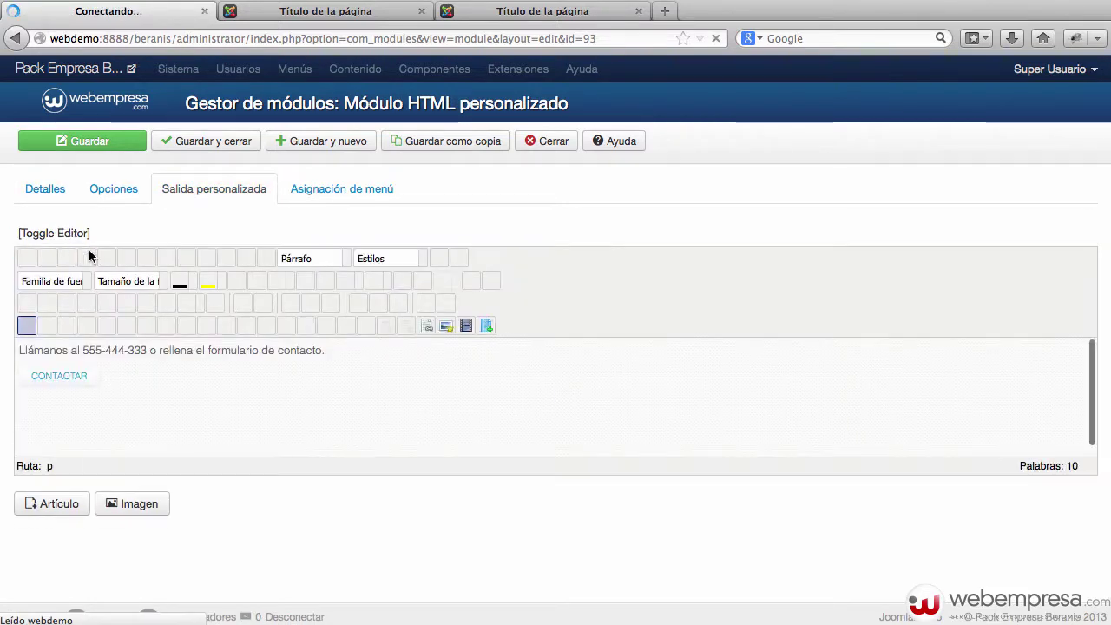
click(68, 236)
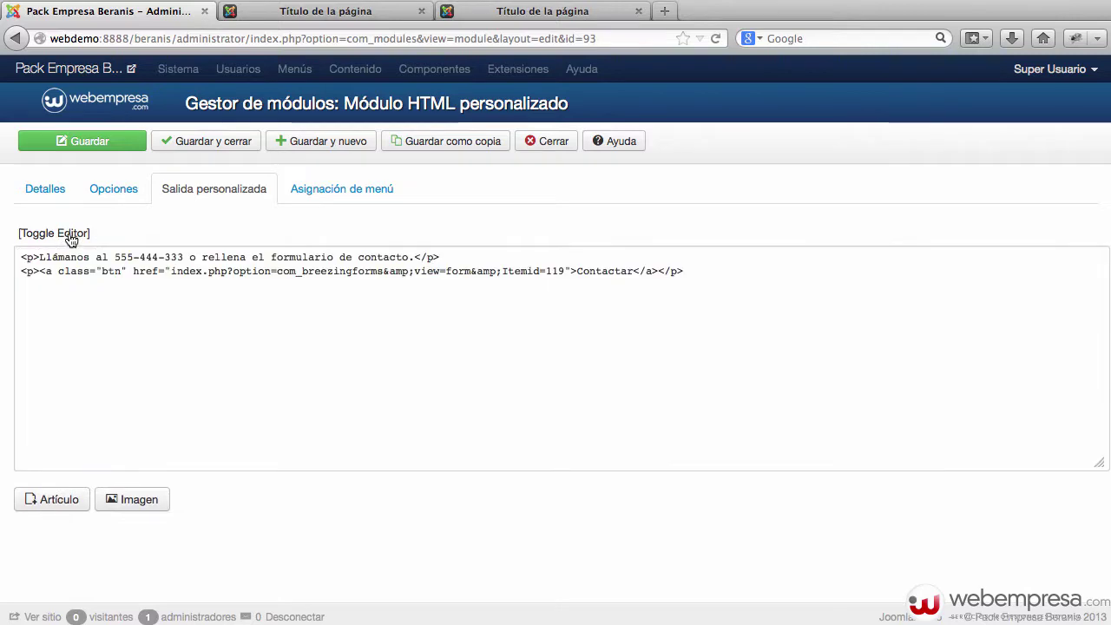
click(68, 235)
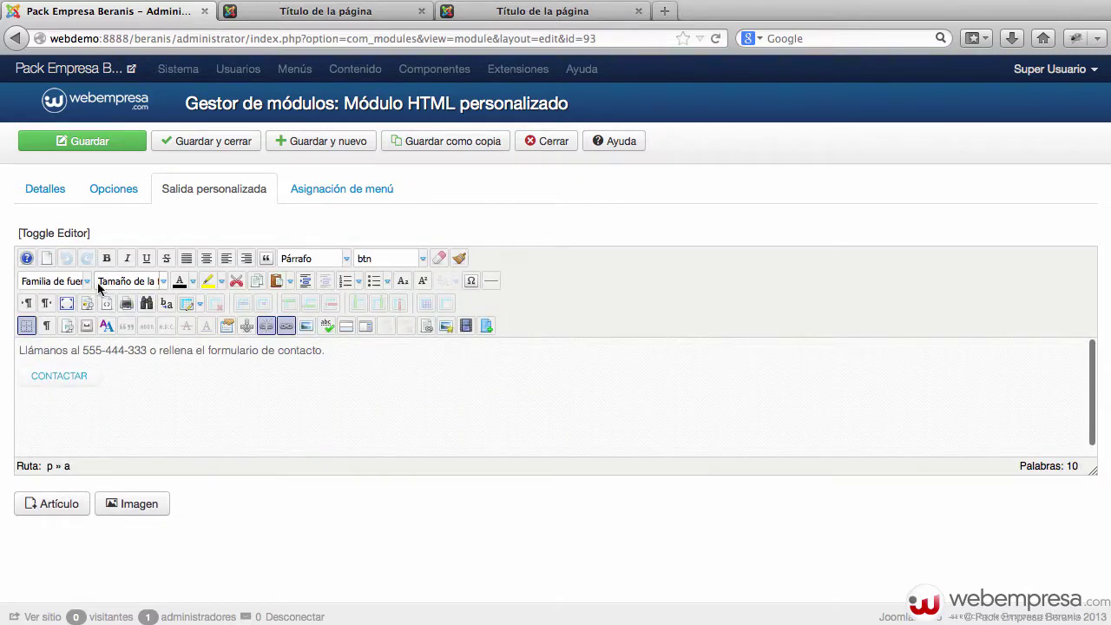
Replace the first three digits of the phone number in the module's contact text
drag(336, 350, 19, 350)
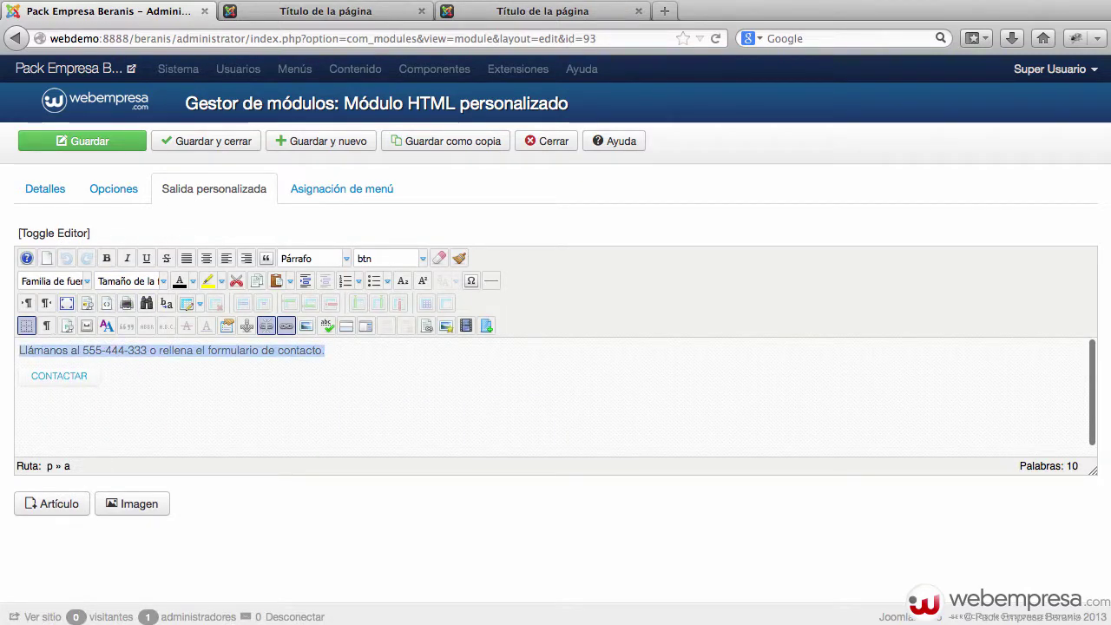
double_click(92, 350)
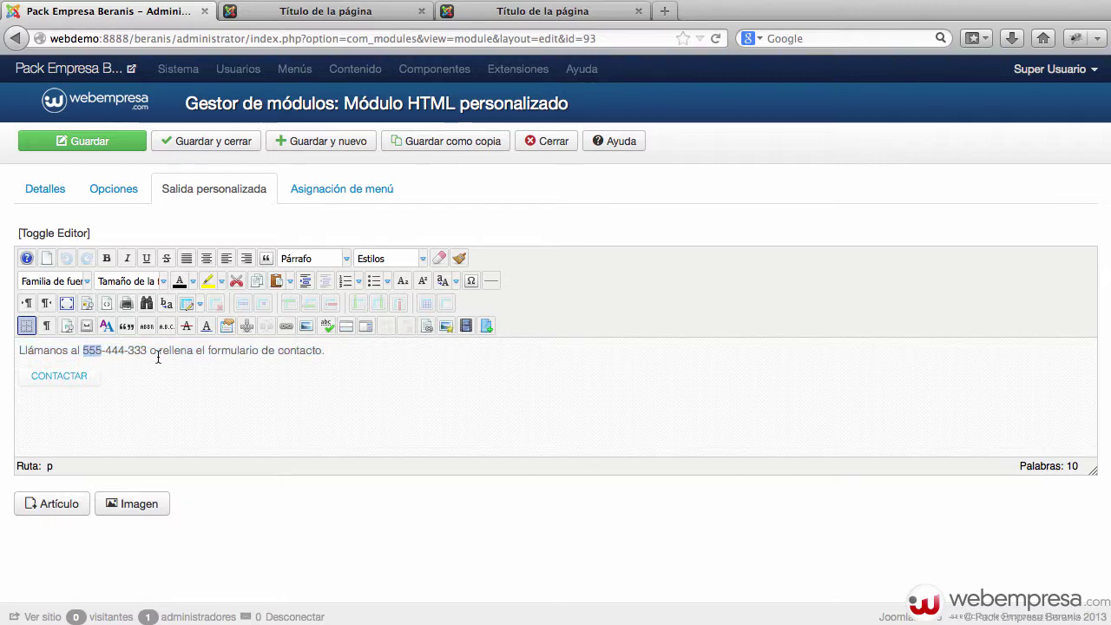
text(6)
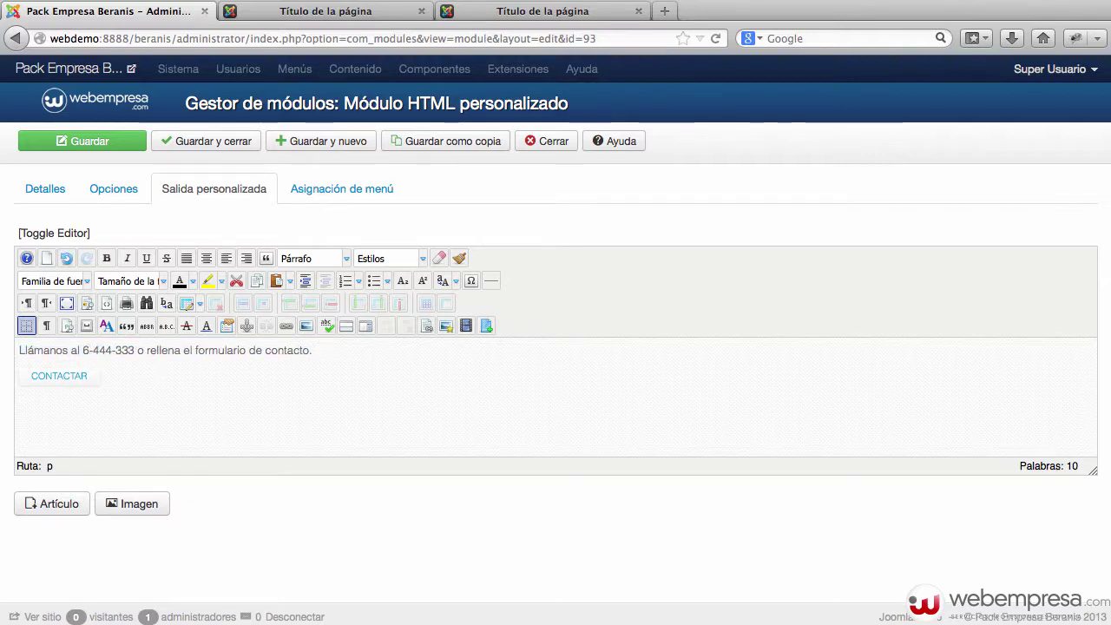
text(78)
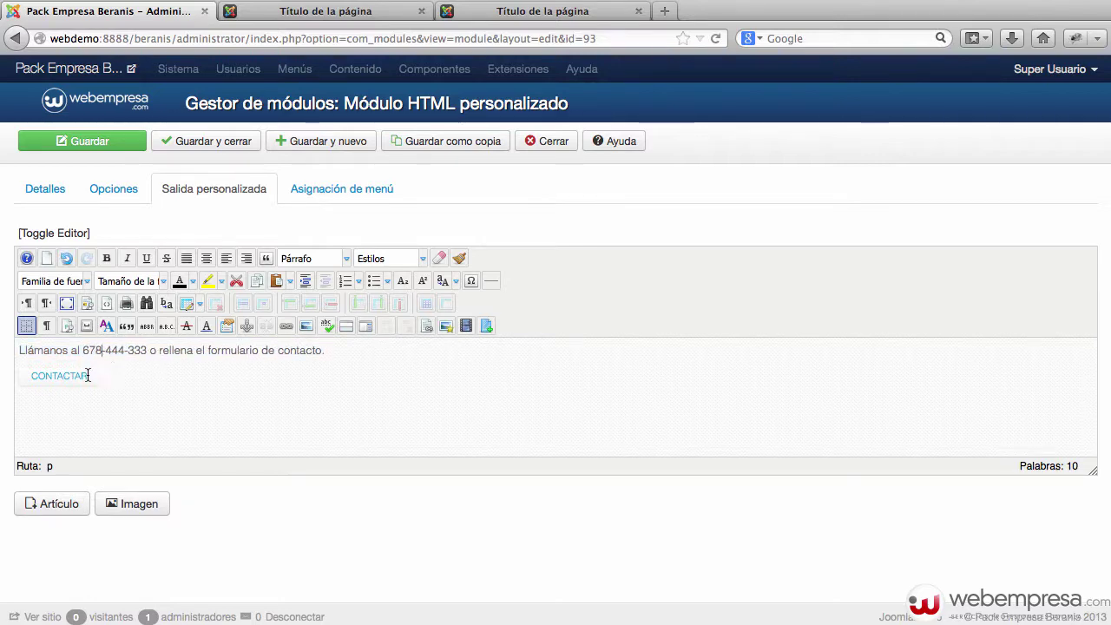
Check the Contacto entry in the public home page menu, and open the link settings of the module's Contactar text
double_click(88, 375)
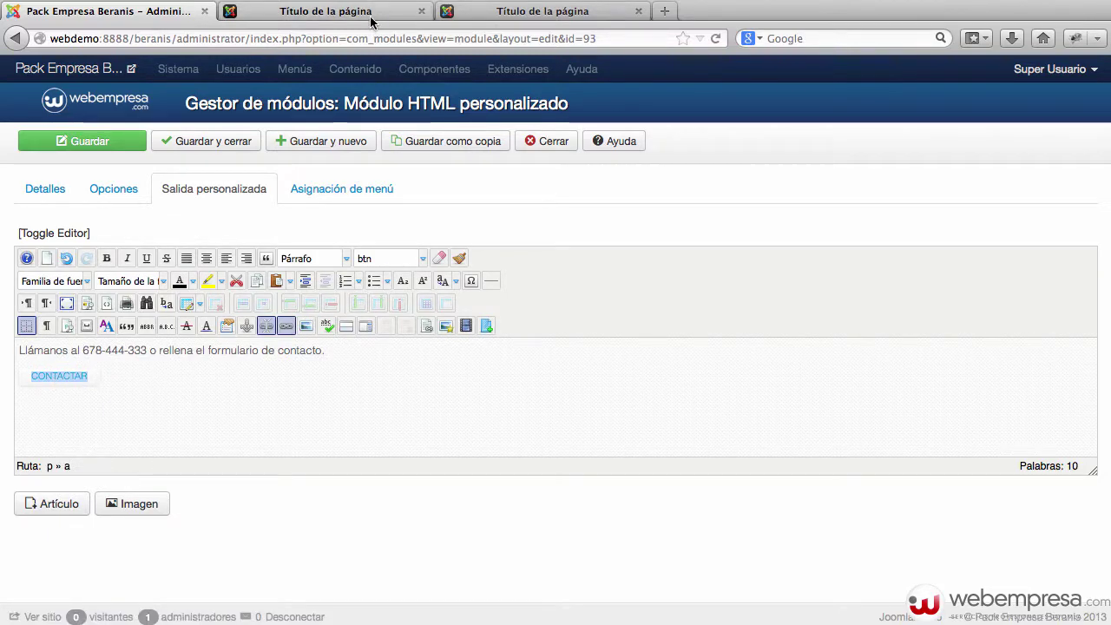
click(343, 11)
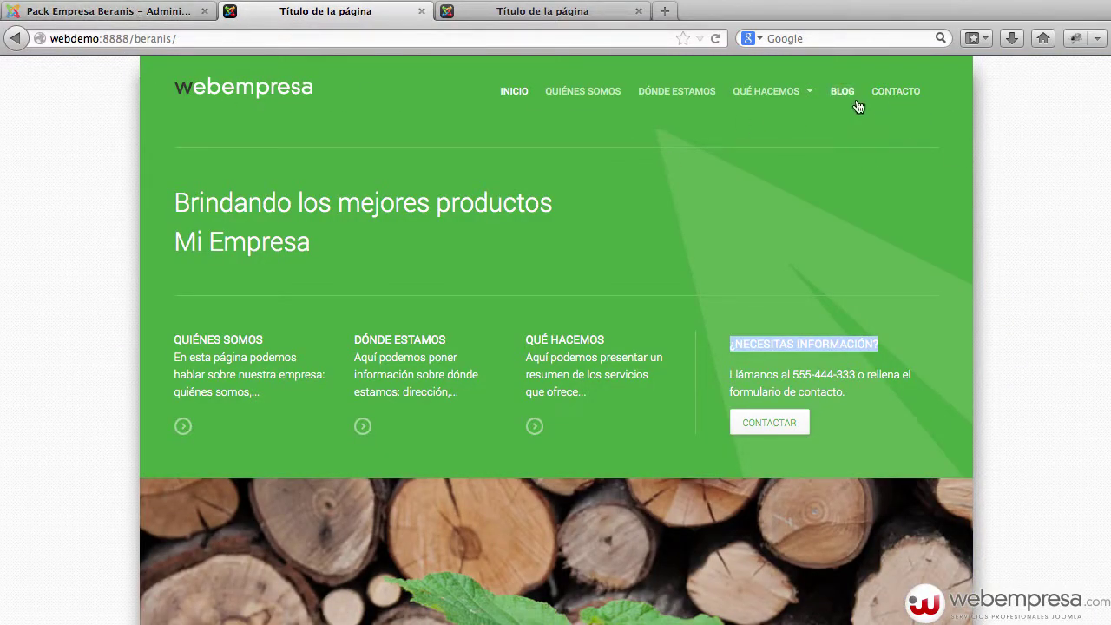
click(135, 11)
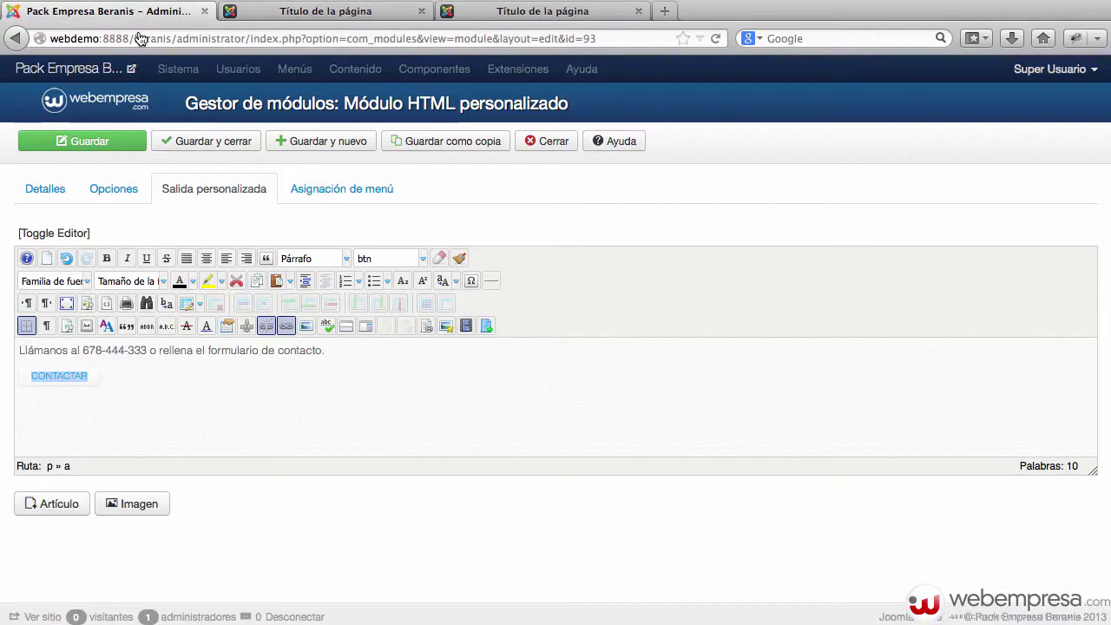
drag(92, 375, 26, 379)
click(286, 327)
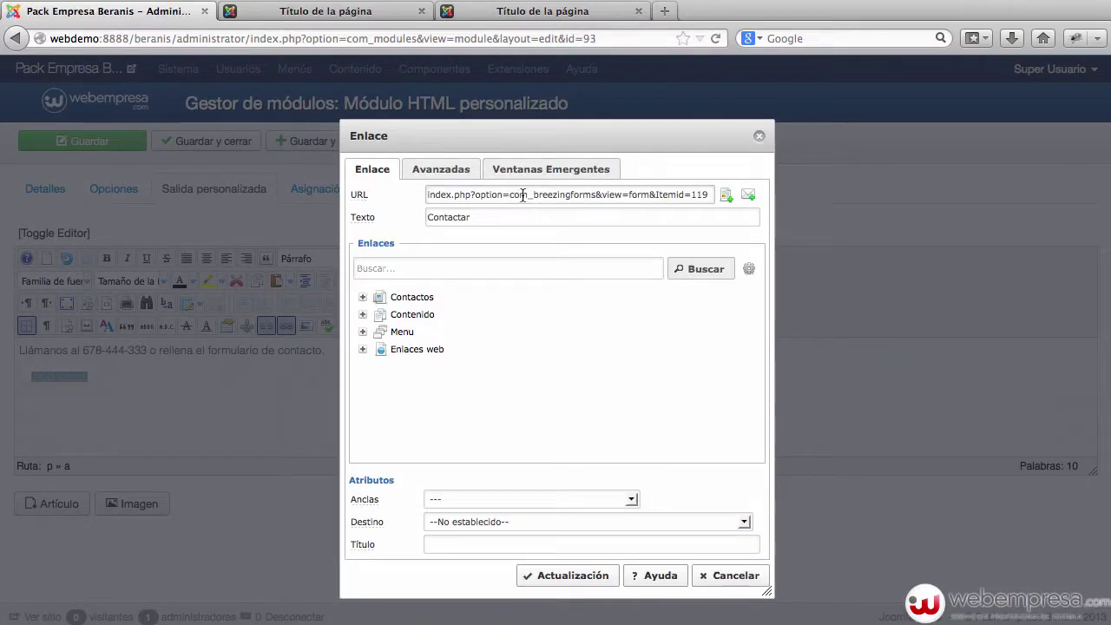
Clear the Contactar link's URL, point it to the Contacto item of the Menú principal, and apply the link update
drag(518, 193, 760, 196)
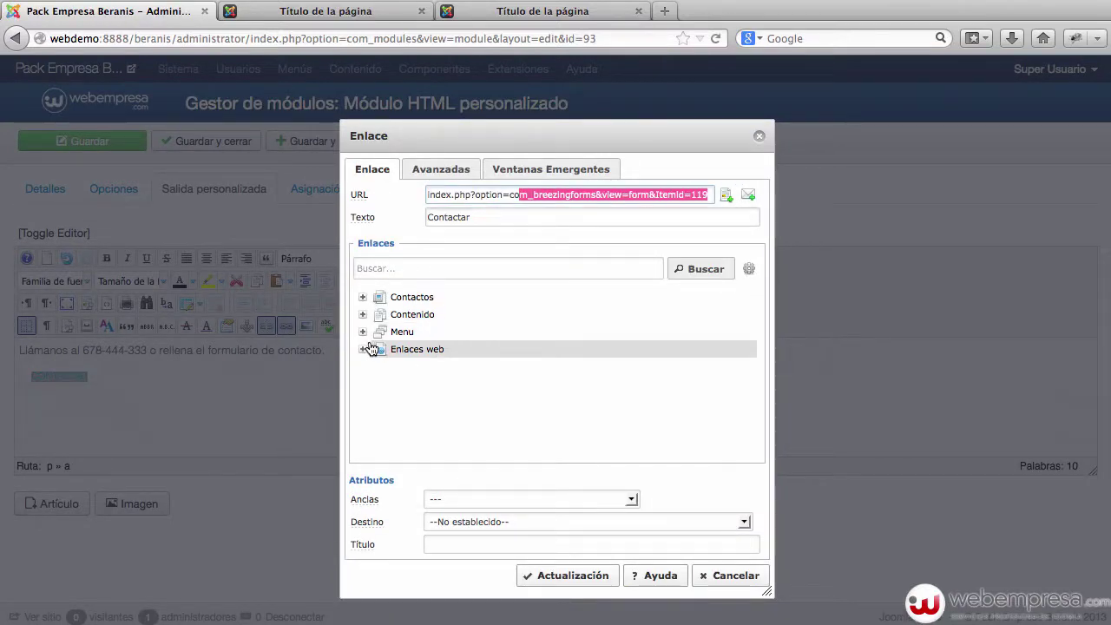
key(super+a)
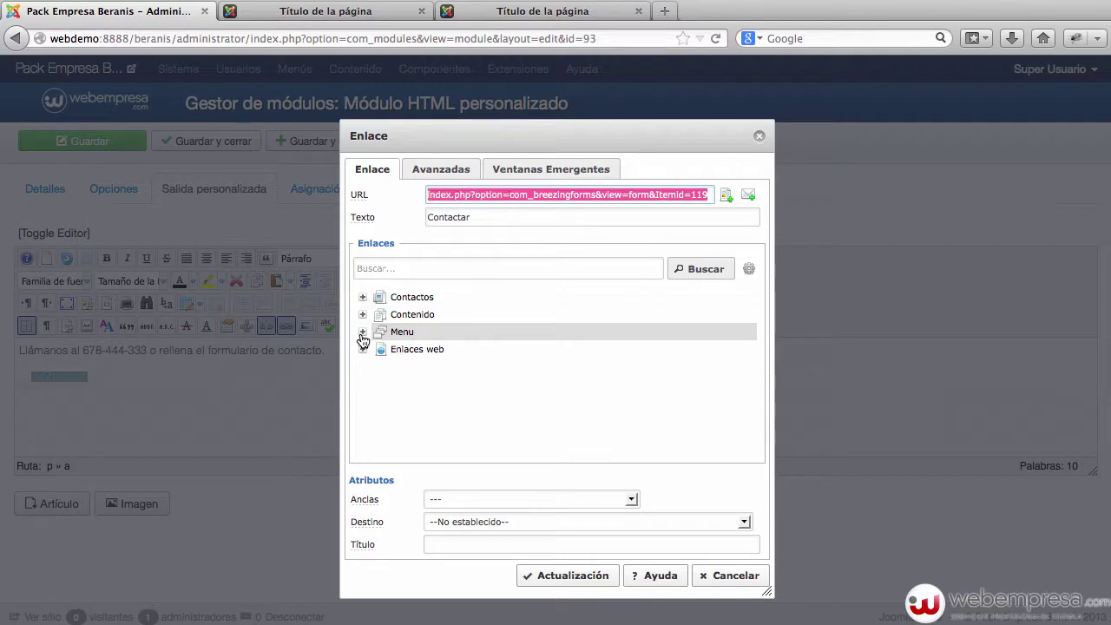
key(BackSpace)
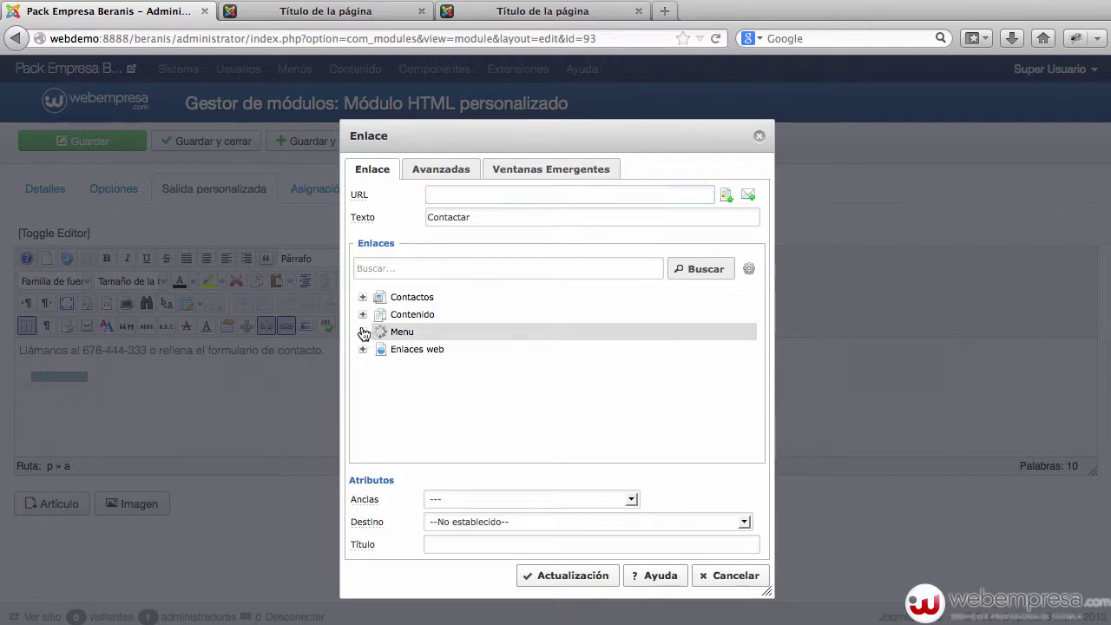
click(363, 332)
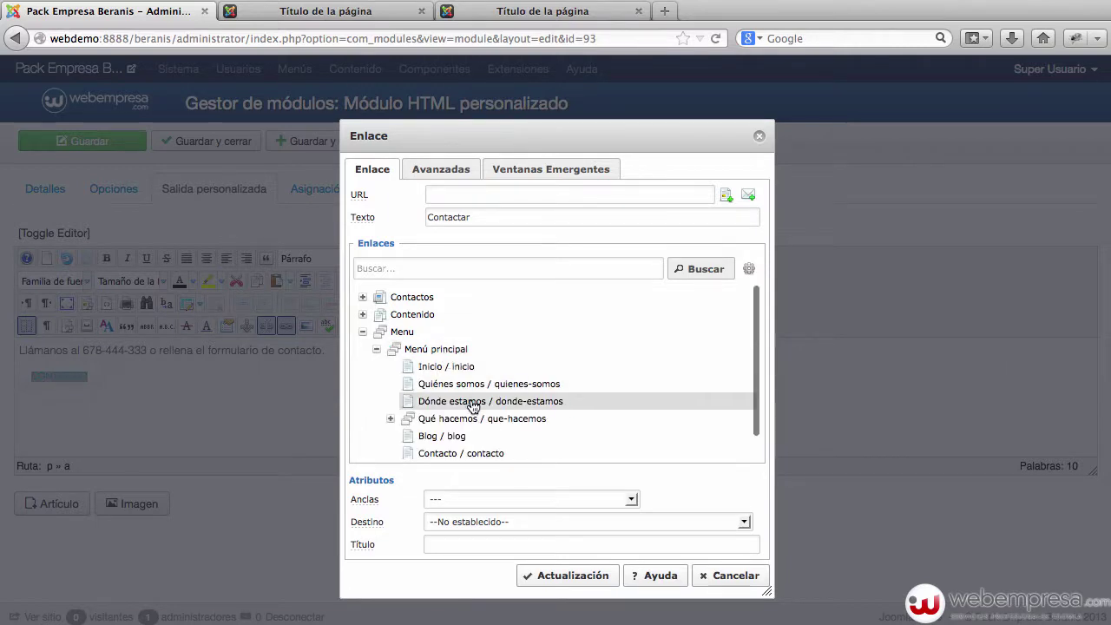
scroll(465, 399, down, 1)
click(434, 435)
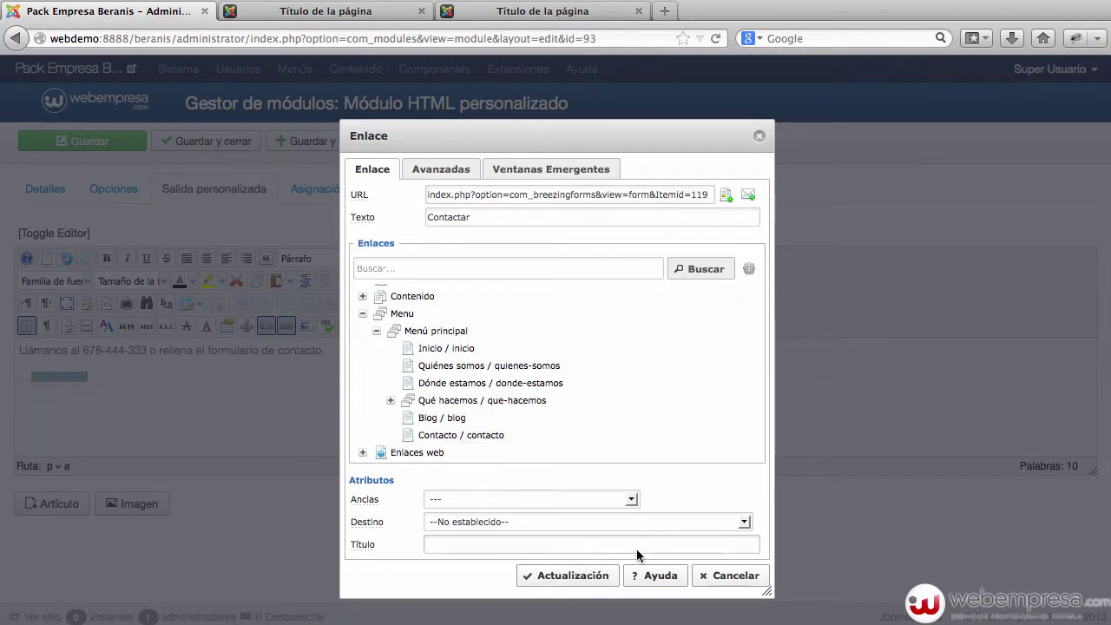
click(588, 578)
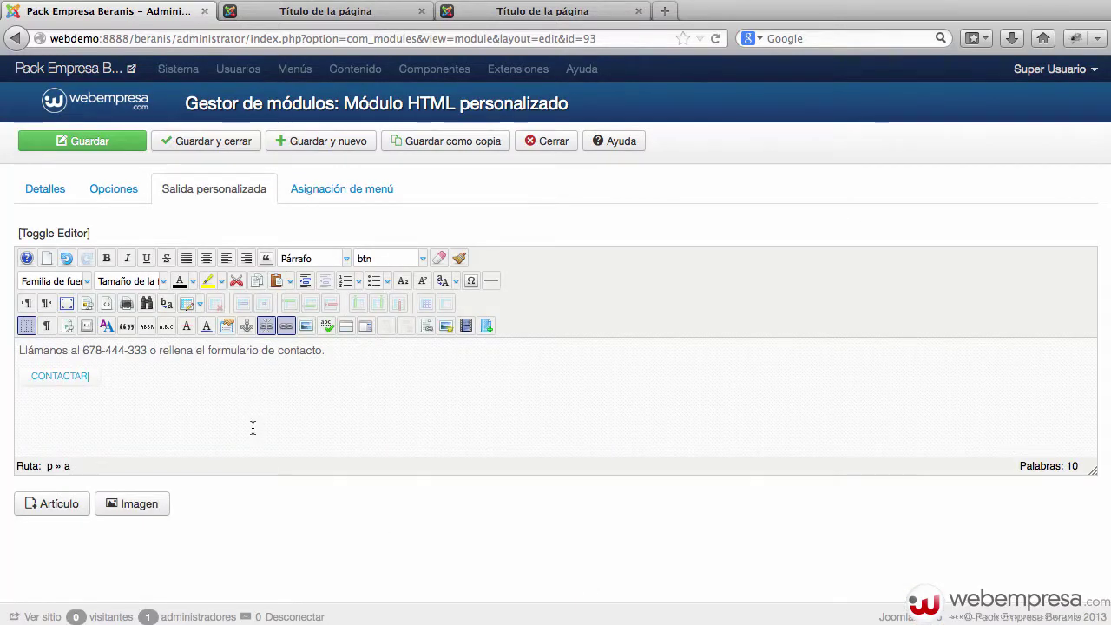
Save and close the ¿Necesitas información? module, reload the public home page, and test the Contactar link
click(224, 147)
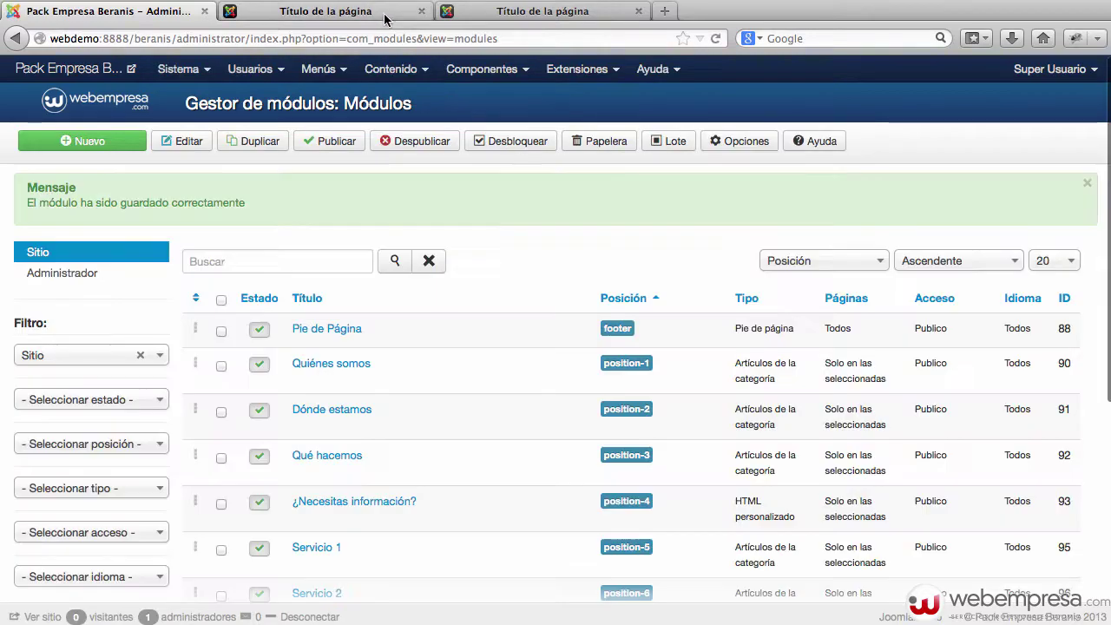
click(357, 11)
key(super+r)
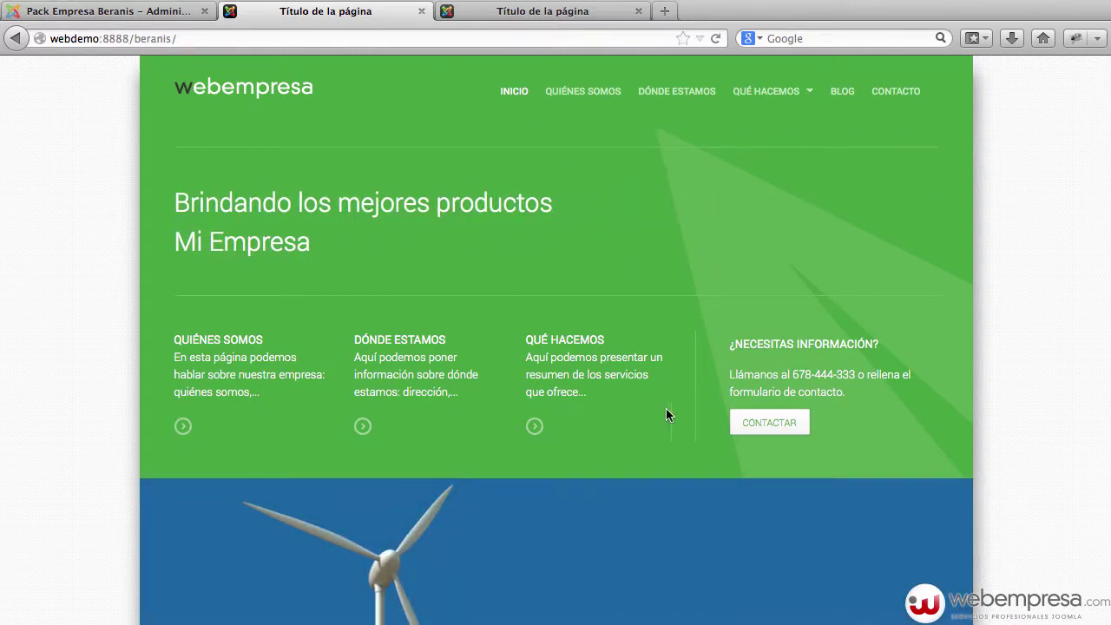
click(782, 429)
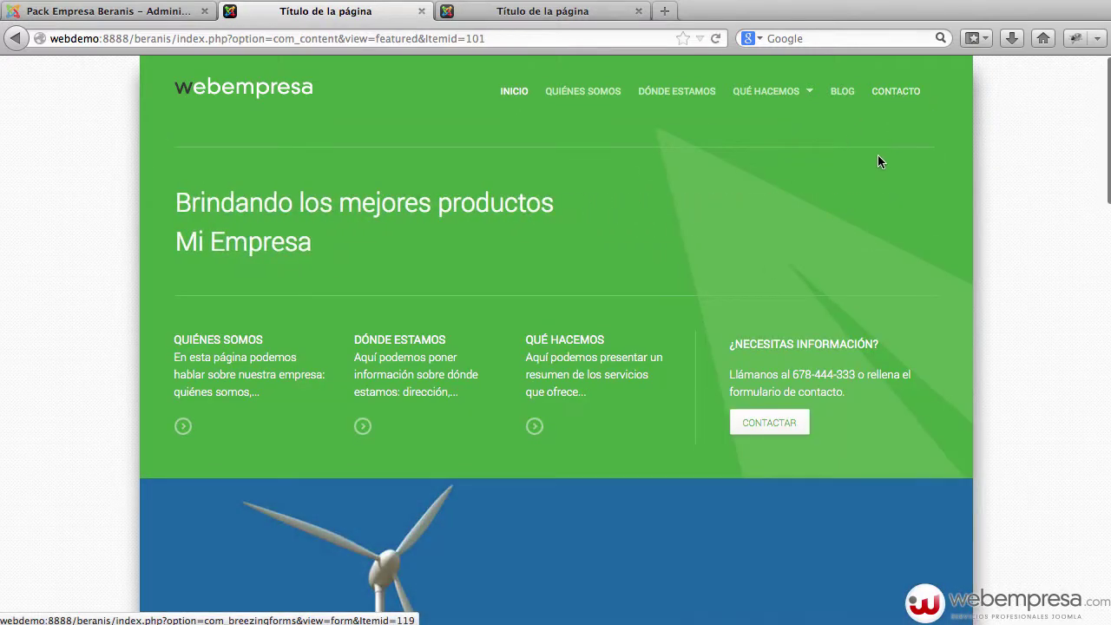
Examine the three Servicio blocks on the public home page and in the module positions preview
scroll(851, 261, down, 4)
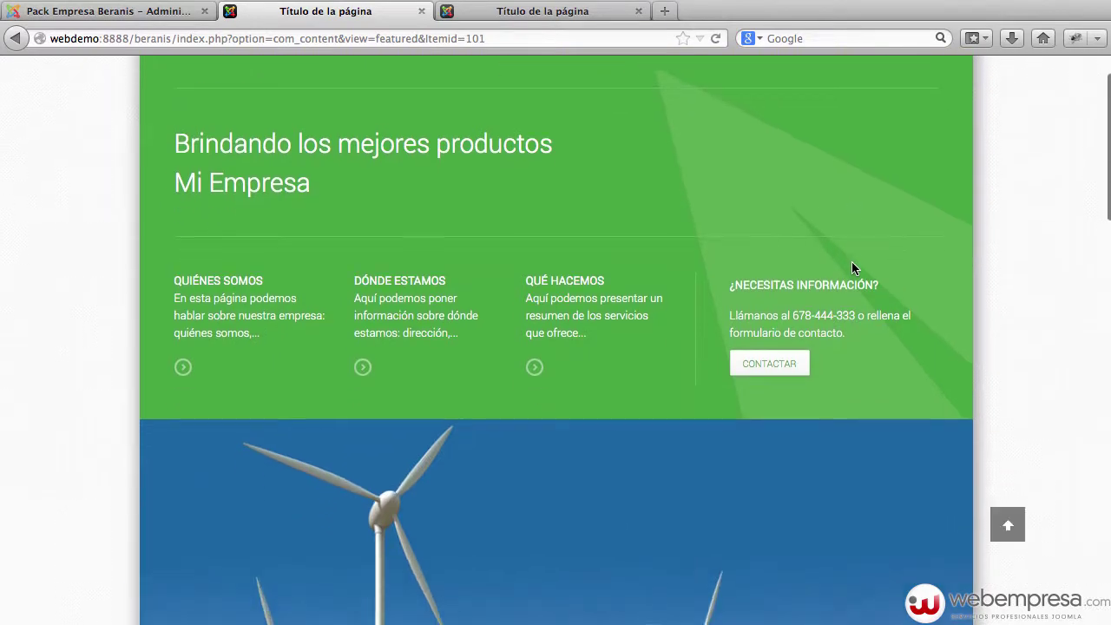
scroll(851, 262, down, 8)
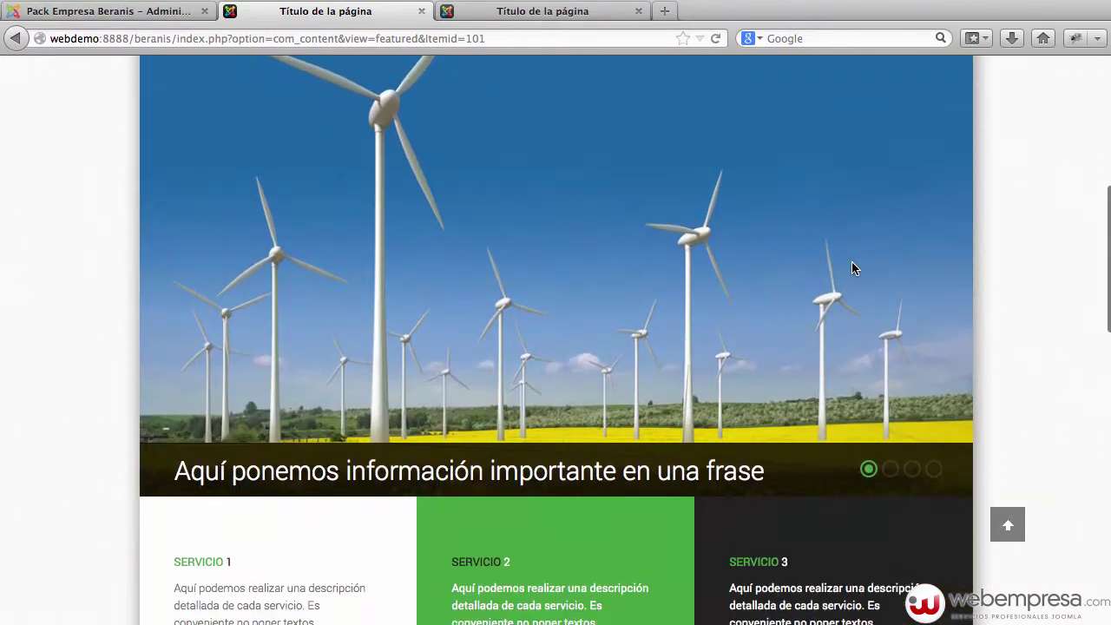
scroll(598, 315, down, 6)
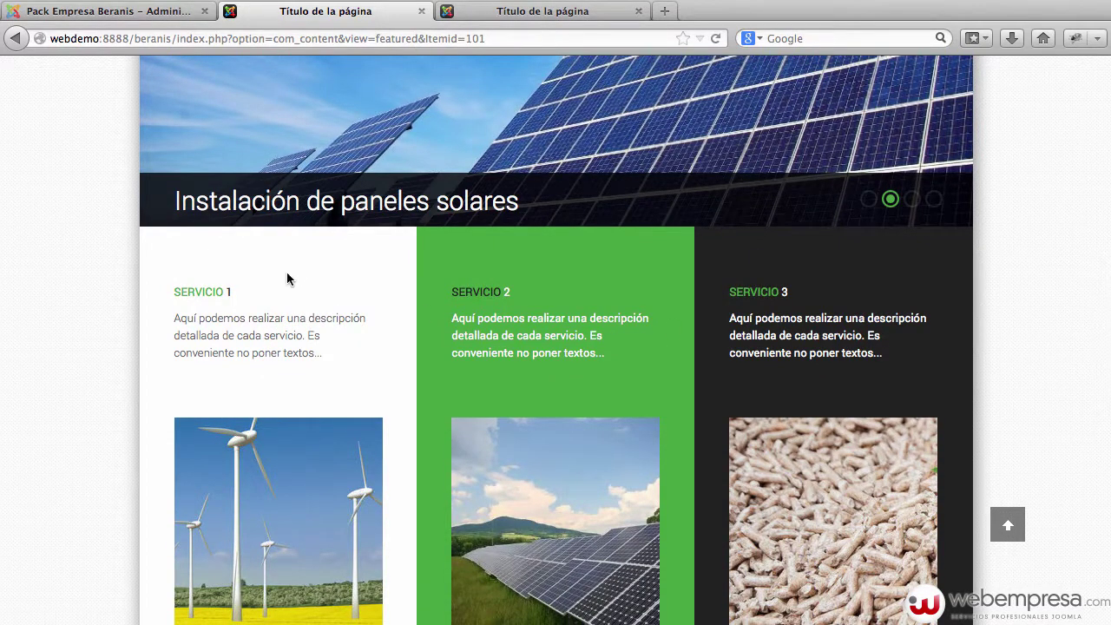
click(564, 18)
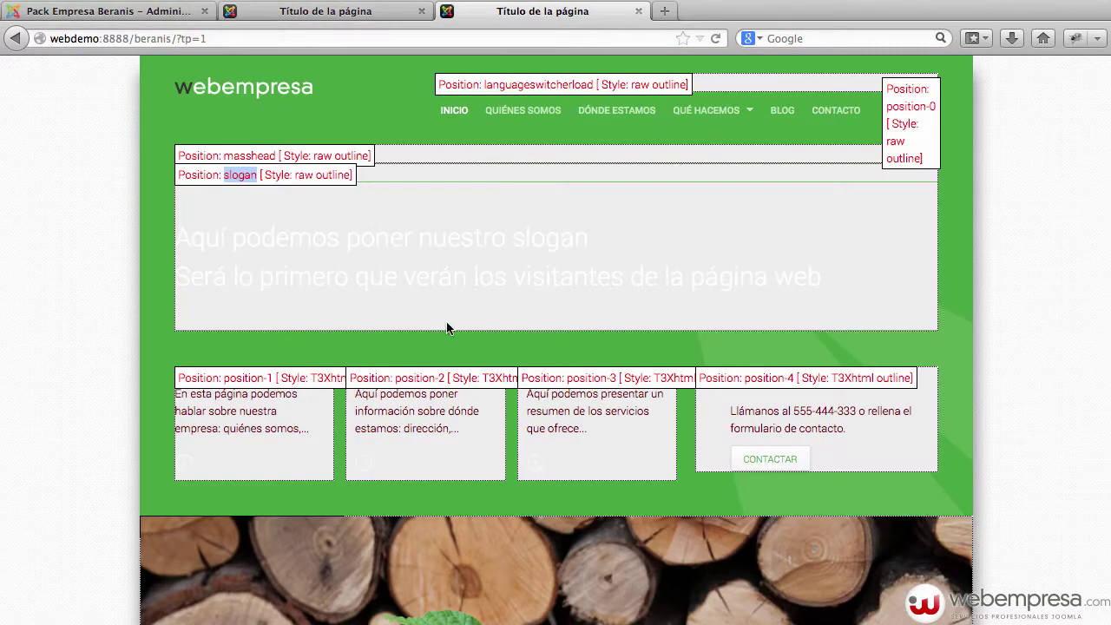
scroll(446, 328, down, 15)
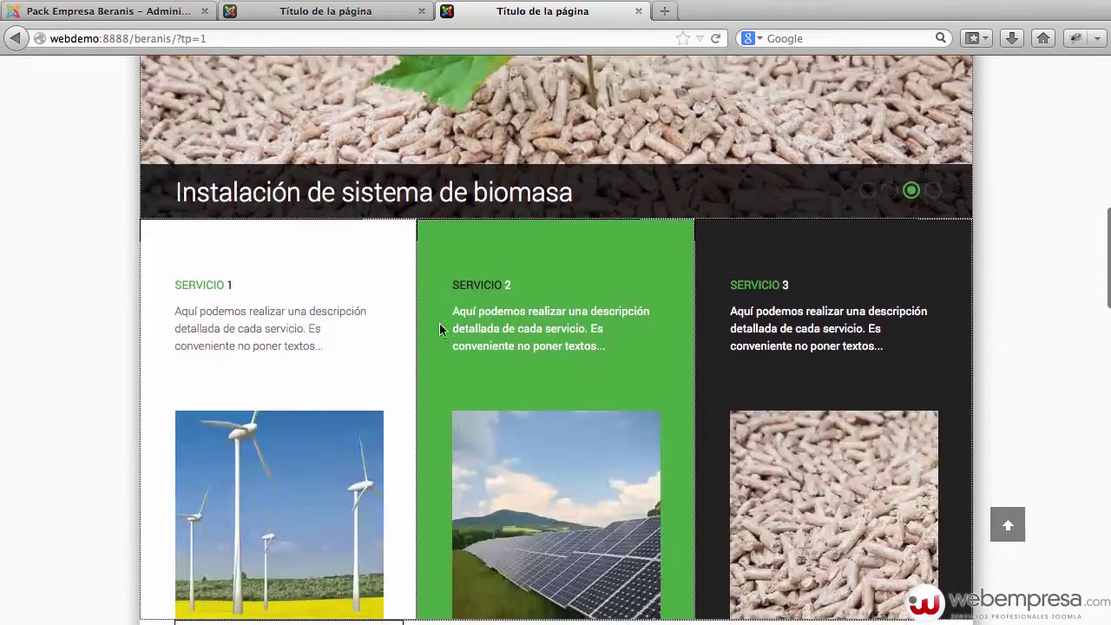
scroll(391, 270, down, 3)
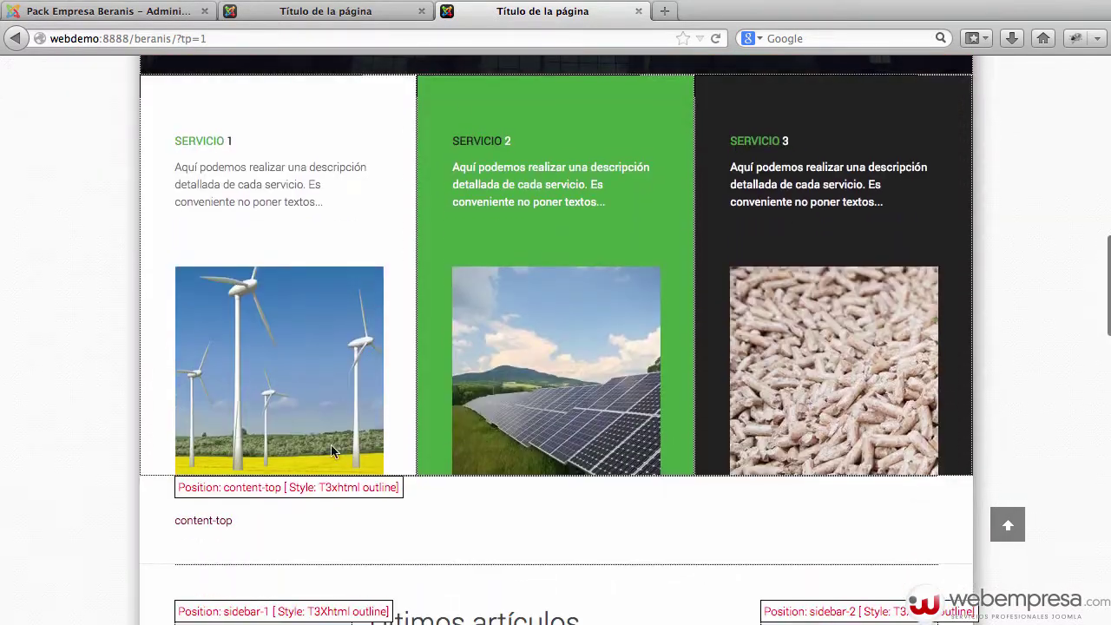
click(260, 13)
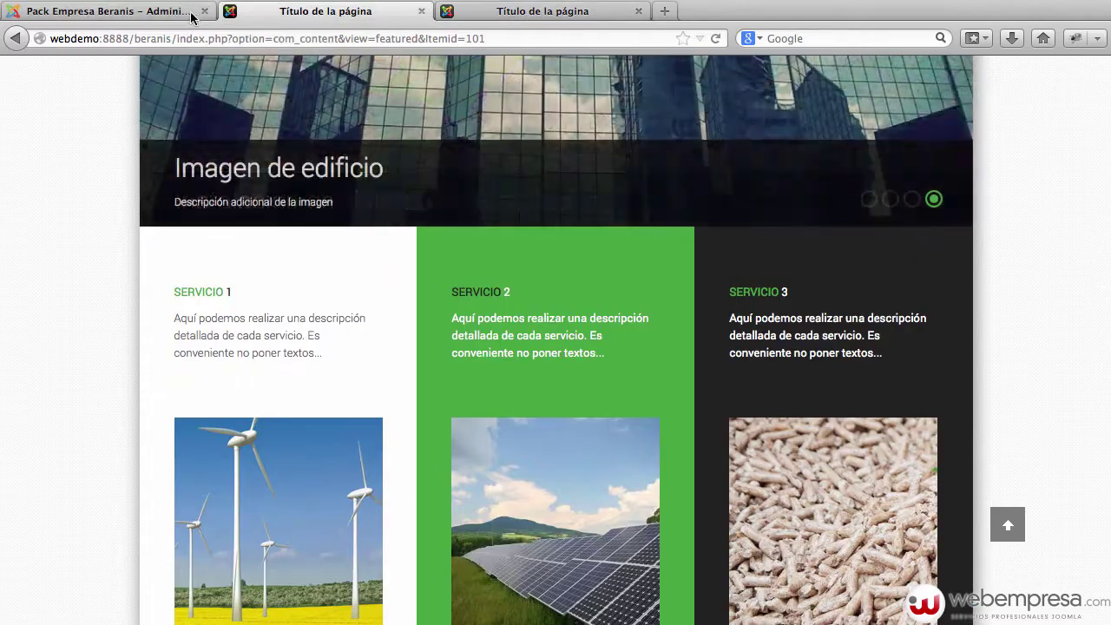
Open the article manager in the administration and filter the articles by the Servicios category
click(173, 16)
scroll(366, 422, down, 3)
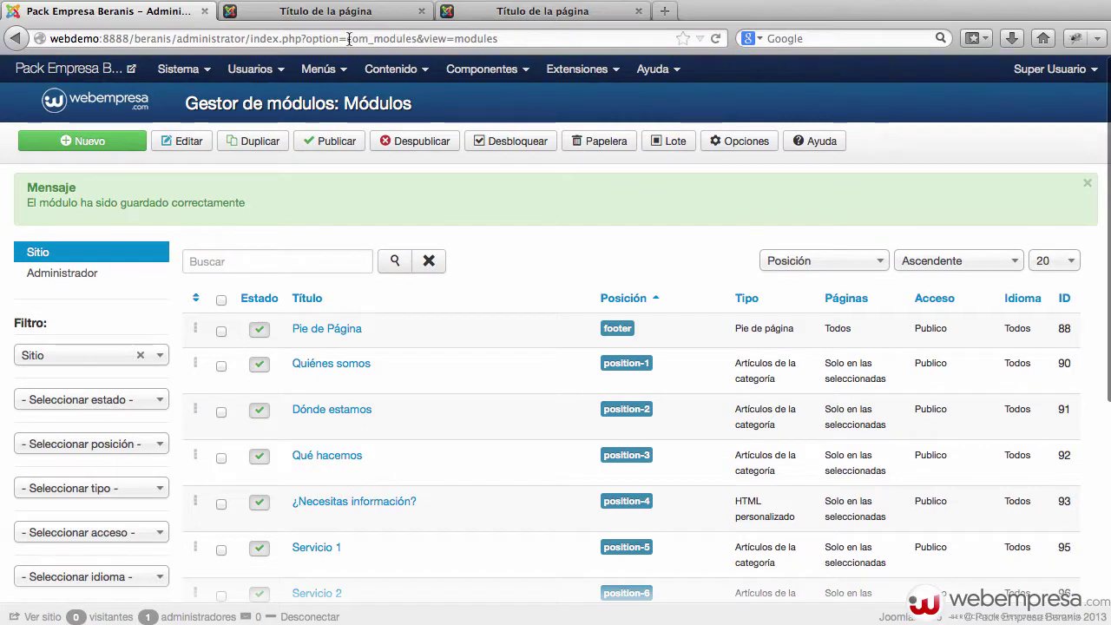
click(393, 74)
click(395, 97)
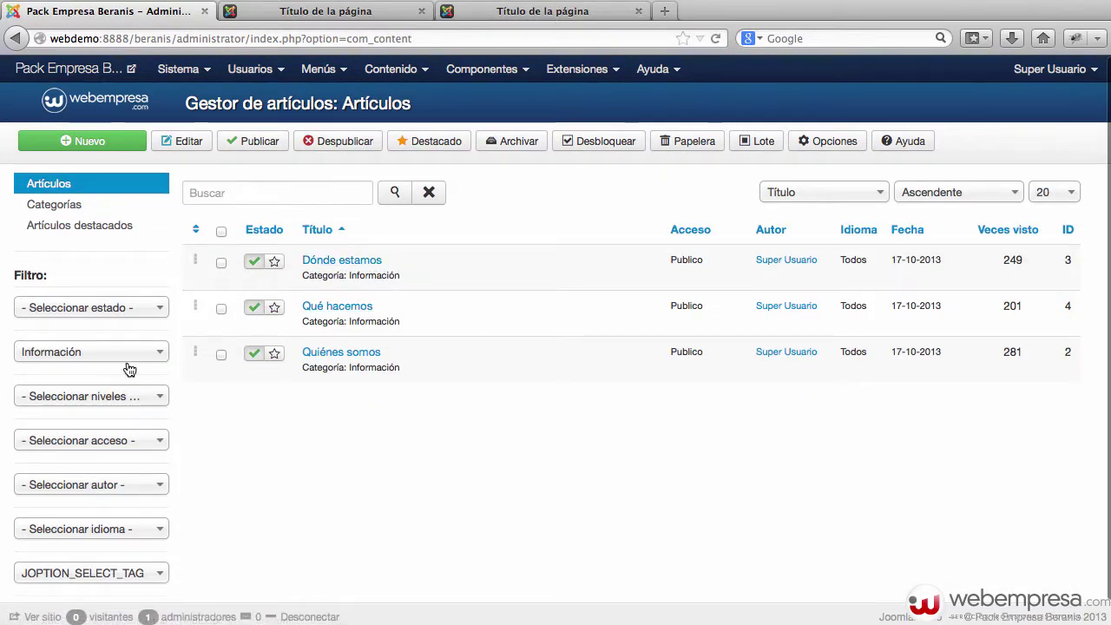
click(113, 354)
click(49, 442)
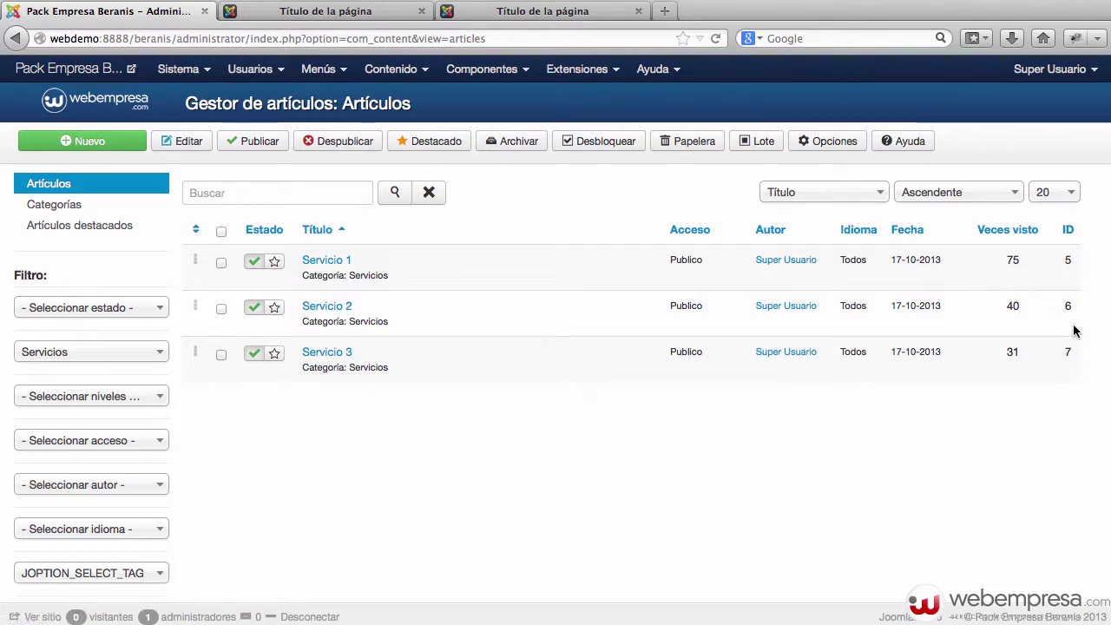
Review the text and images of the Servicio 1 and Servicio 3 articles, closing each one without editing it
click(319, 262)
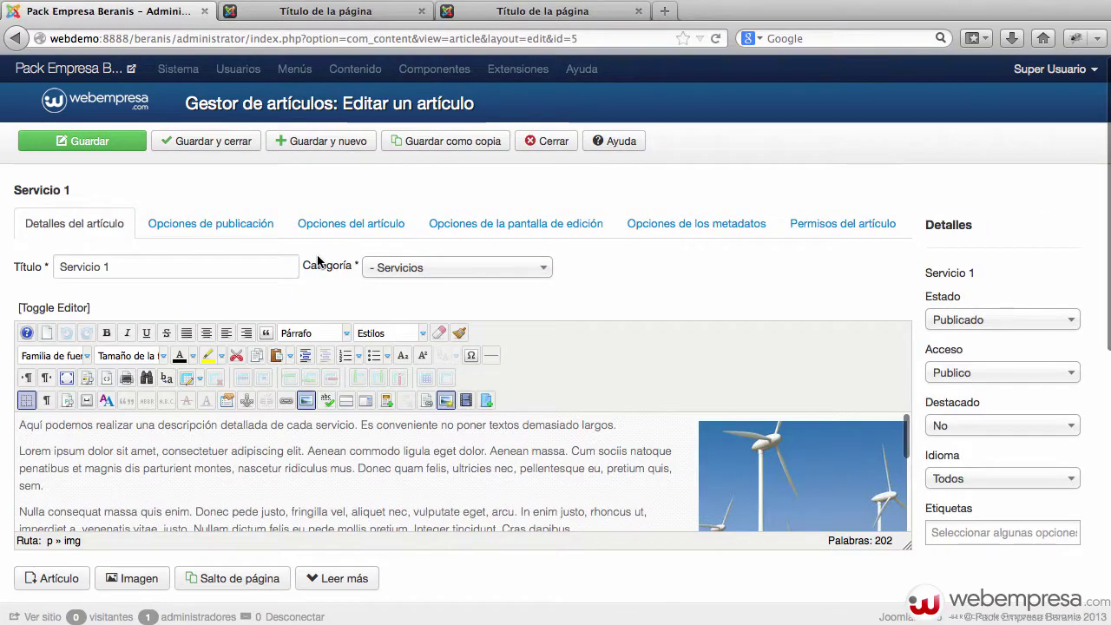
click(723, 450)
scroll(545, 486, down, 3)
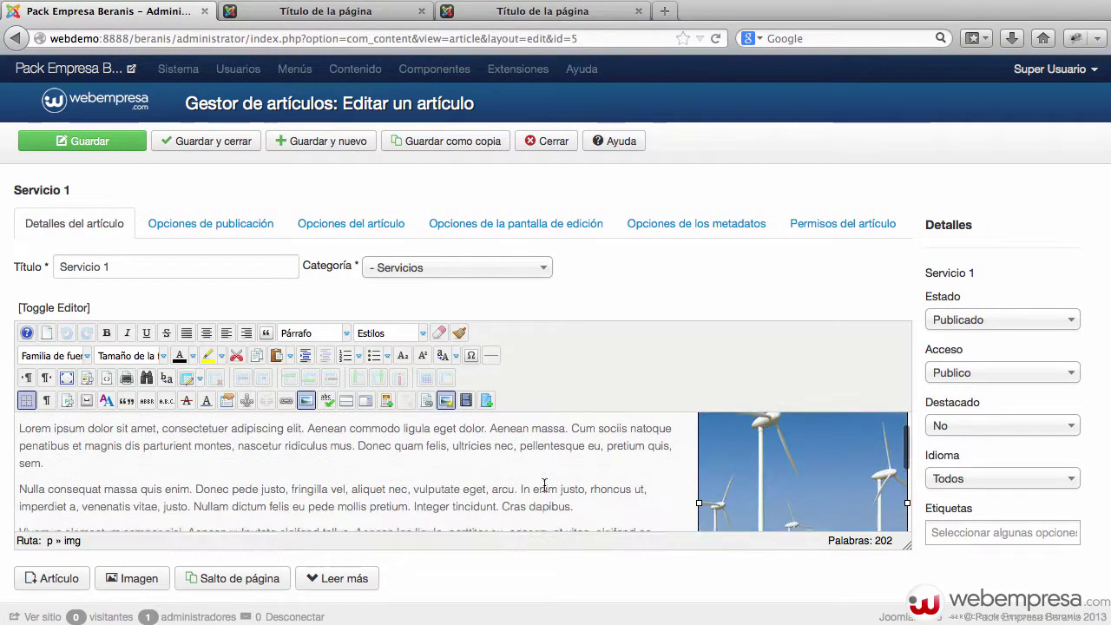
scroll(544, 486, up, 3)
click(549, 144)
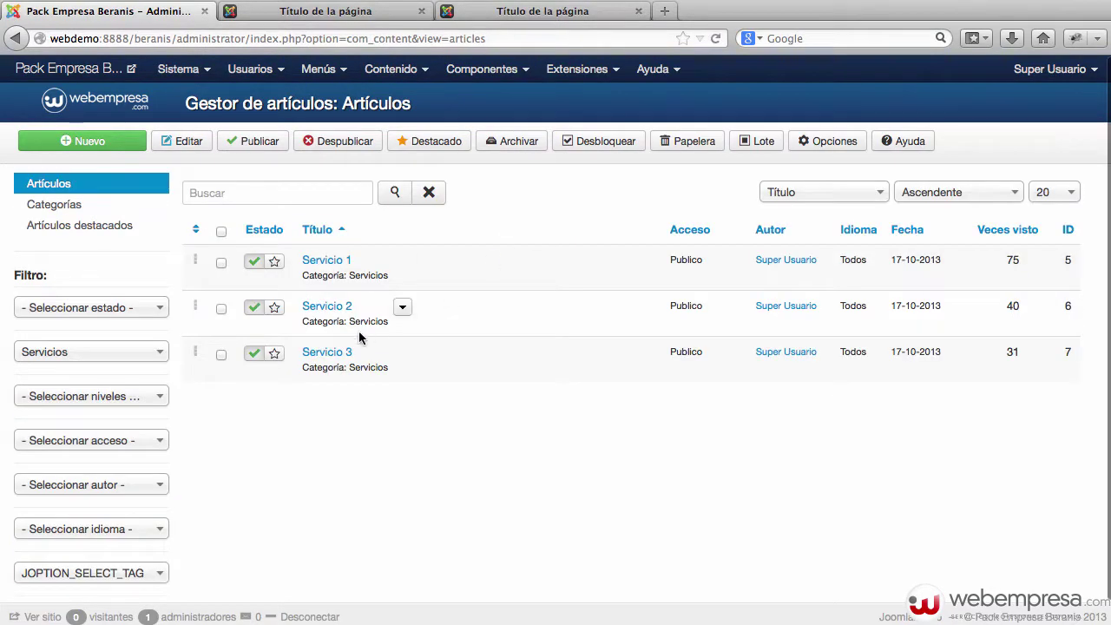
click(317, 352)
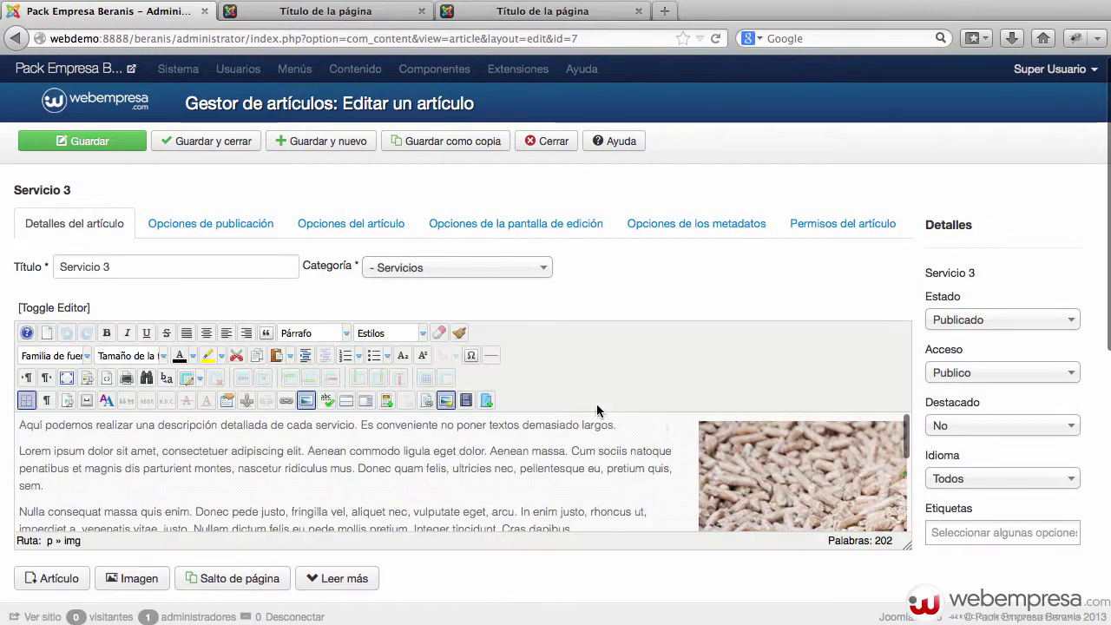
scroll(738, 446, down, 3)
click(552, 142)
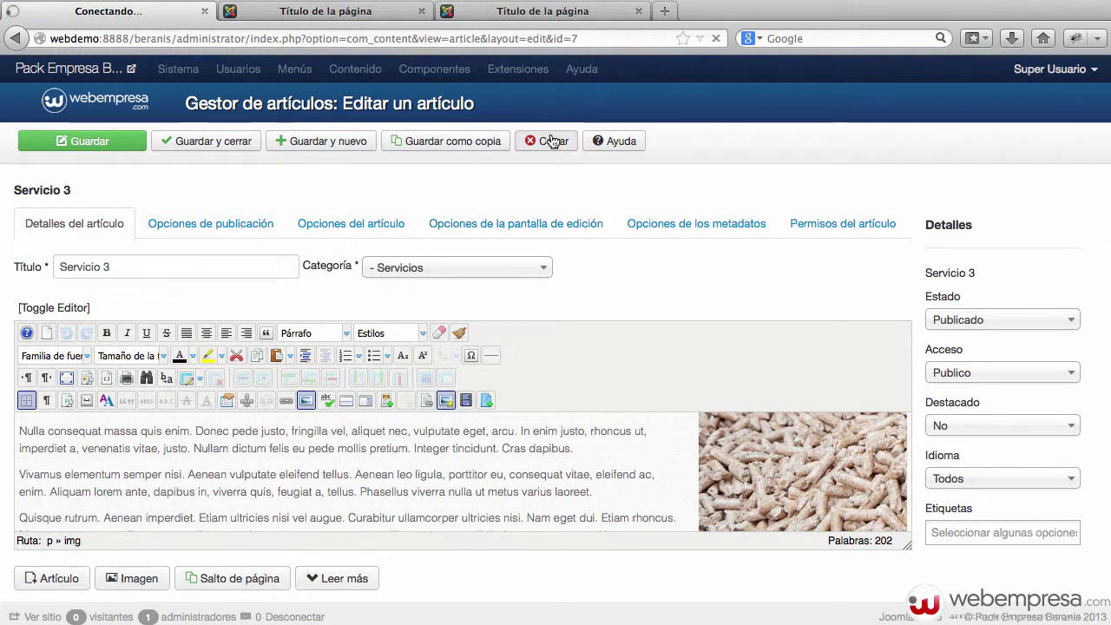
Reload the public home page and compare its three Servicio blocks with the articles' texts and images
click(310, 13)
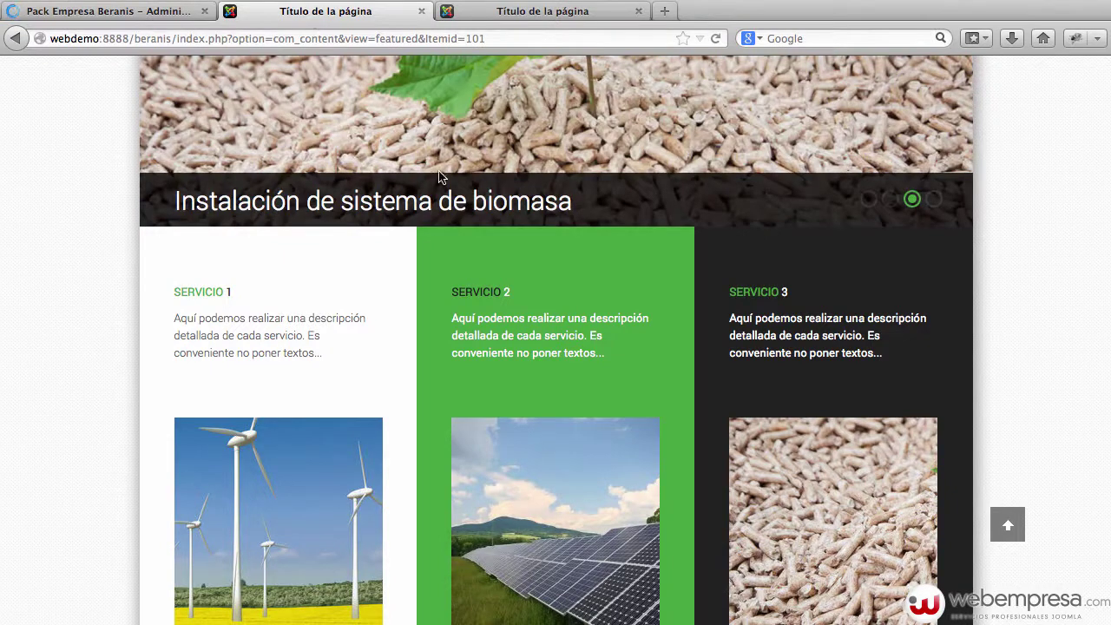
scroll(280, 414, up, 3)
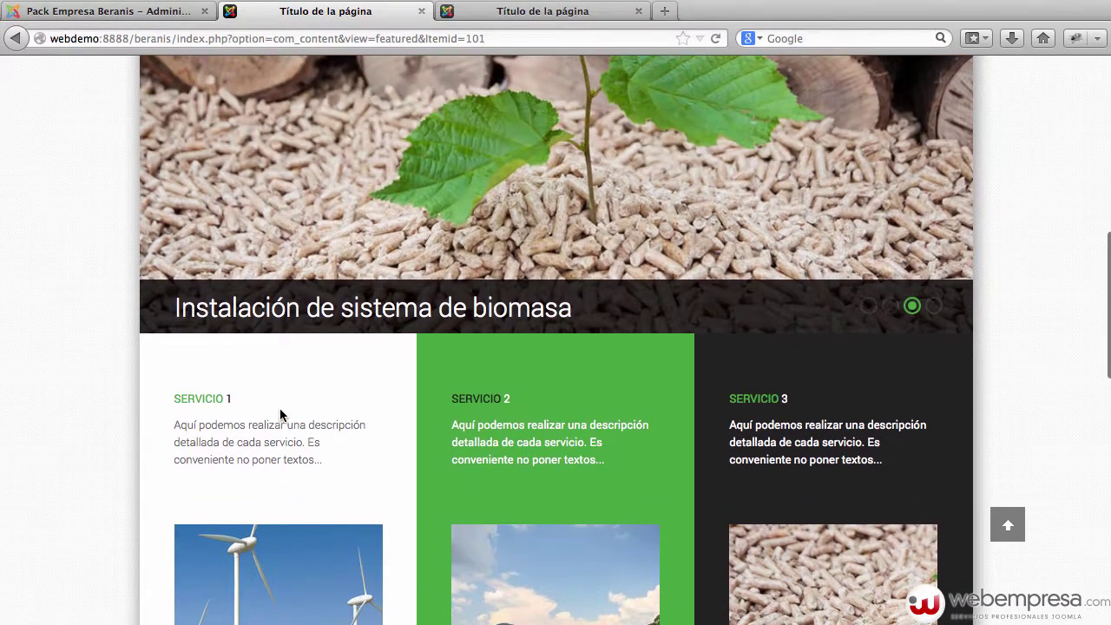
key(super+r)
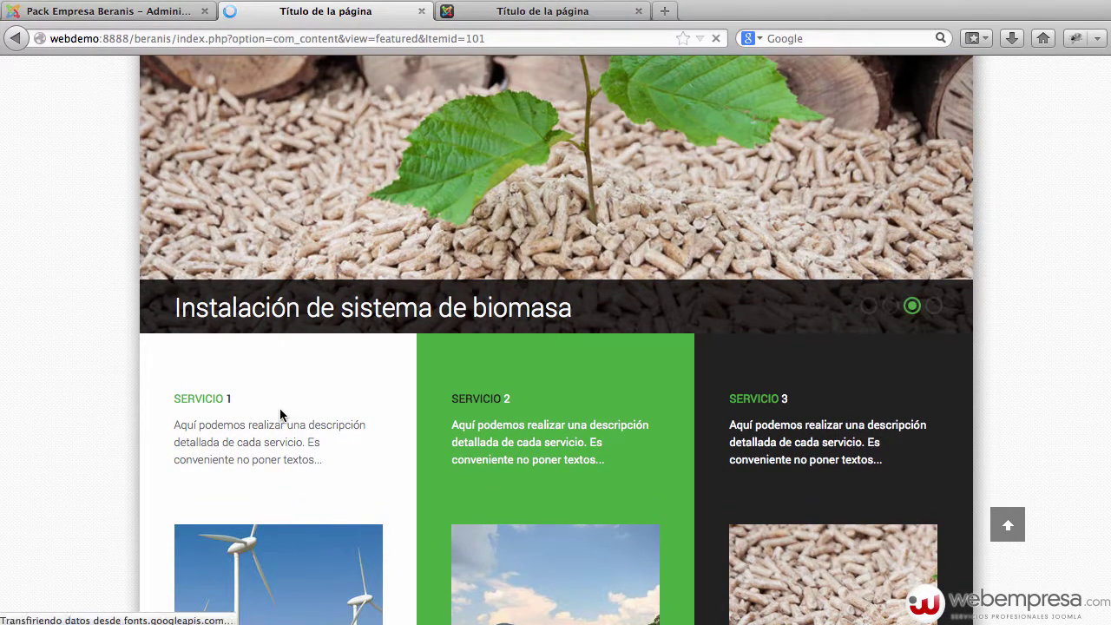
scroll(493, 284, down, 2)
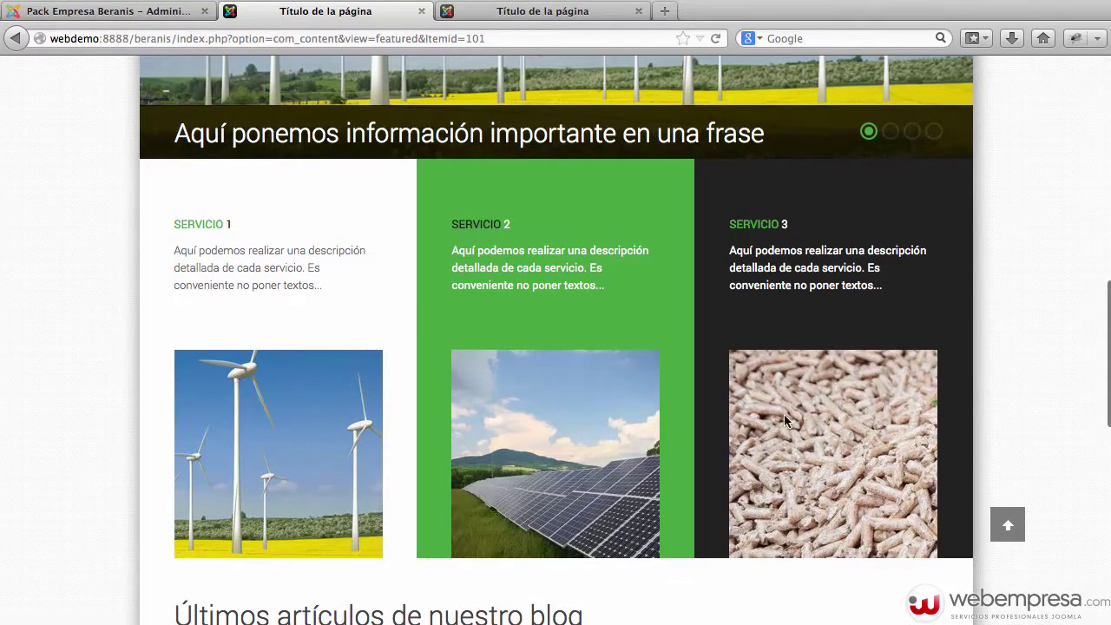
Return to the administration's module manager and open the Servicio 1 module for editing
click(94, 12)
click(578, 68)
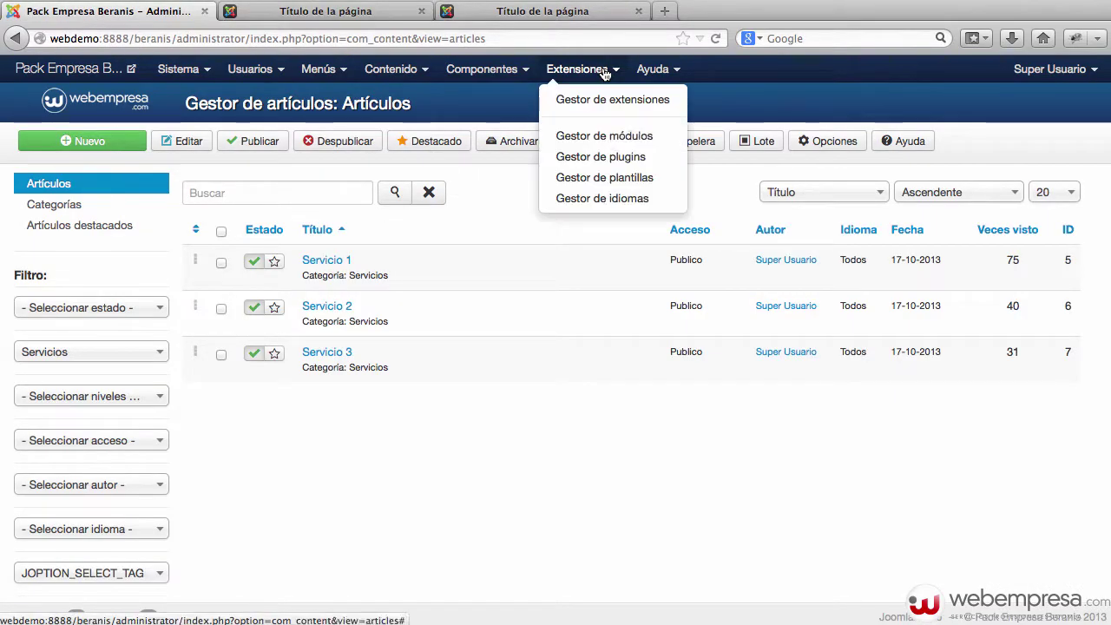
click(596, 139)
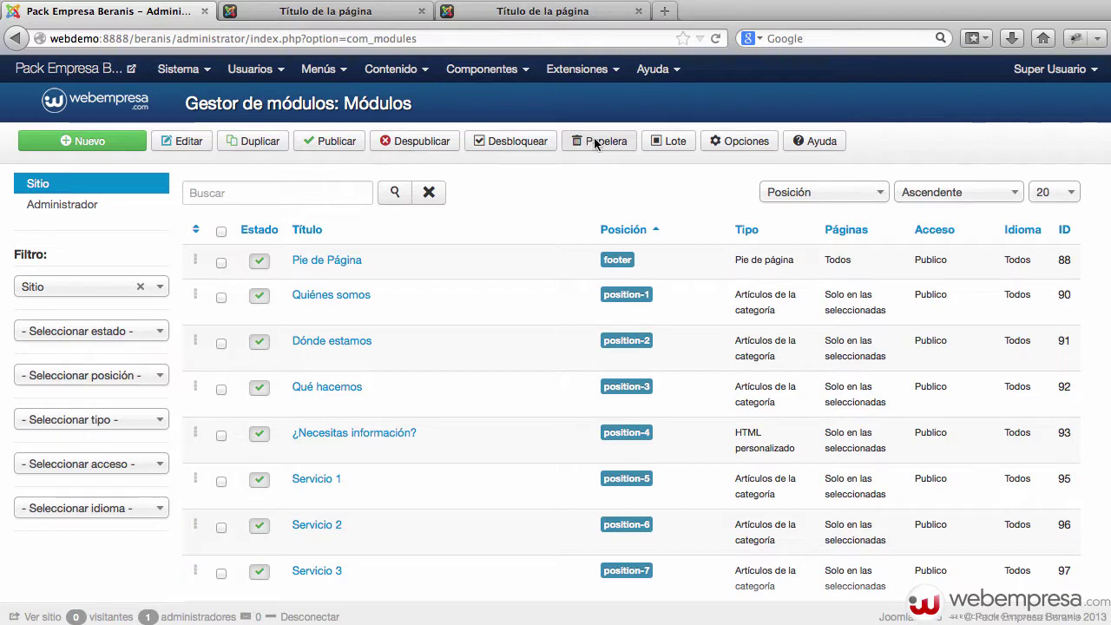
click(323, 482)
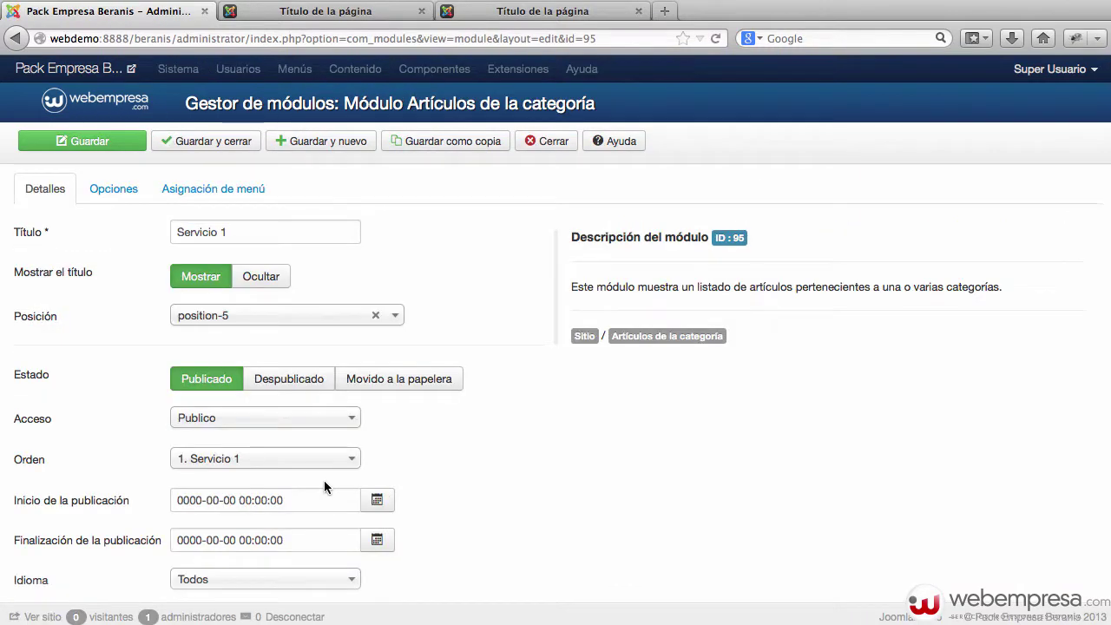
Review the Servicio 1 module's filter options, checking the category filter and the article IDs to exclude
click(111, 190)
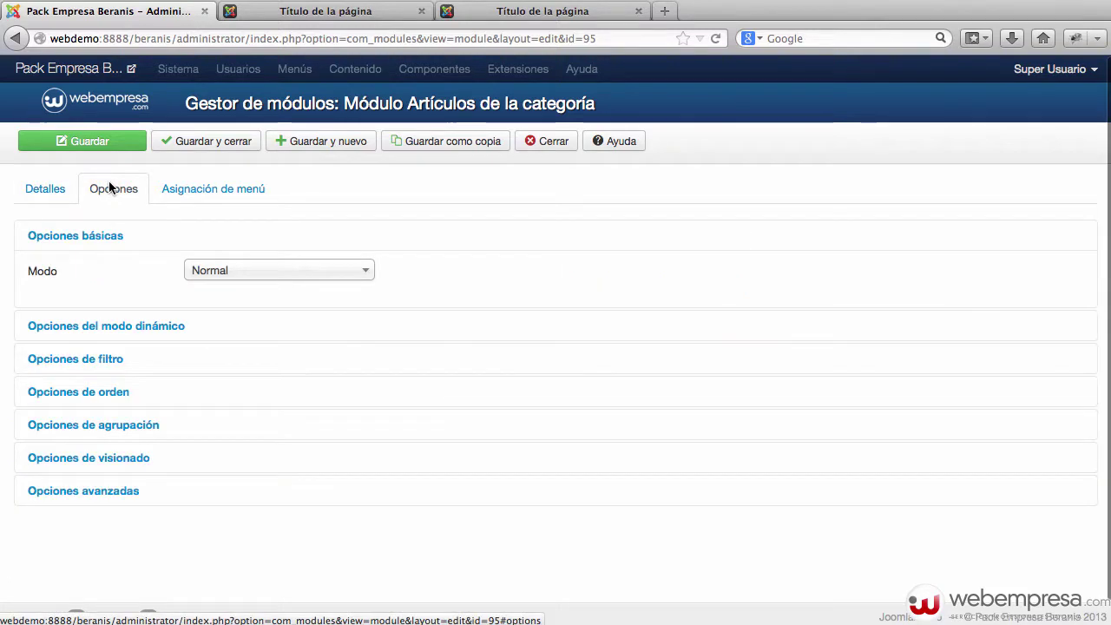
click(79, 367)
scroll(248, 380, down, 2)
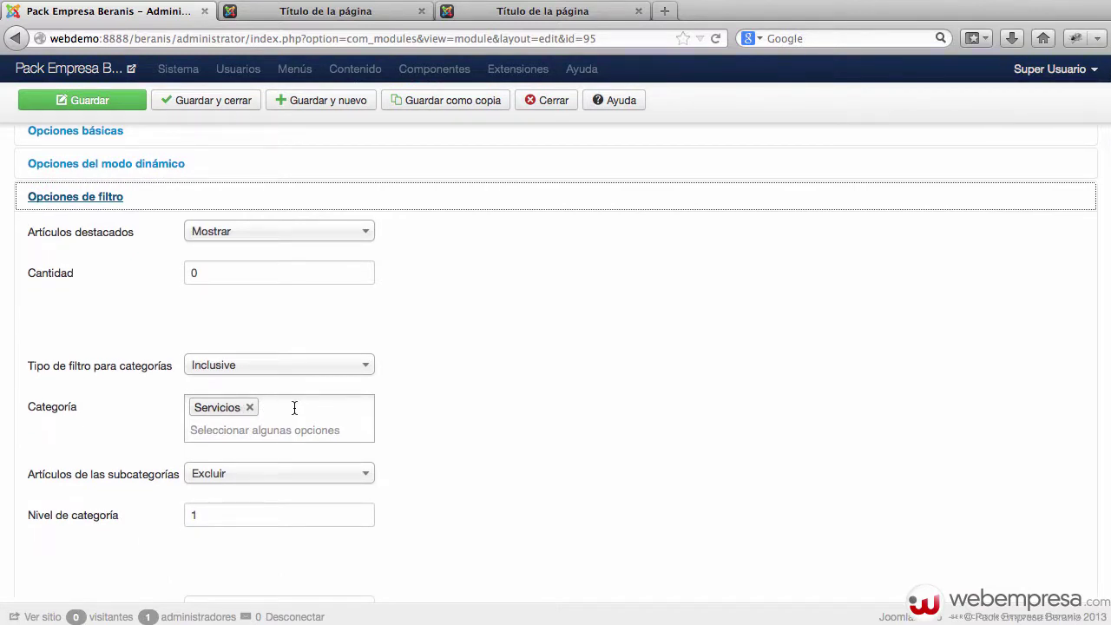
scroll(294, 408, down, 5)
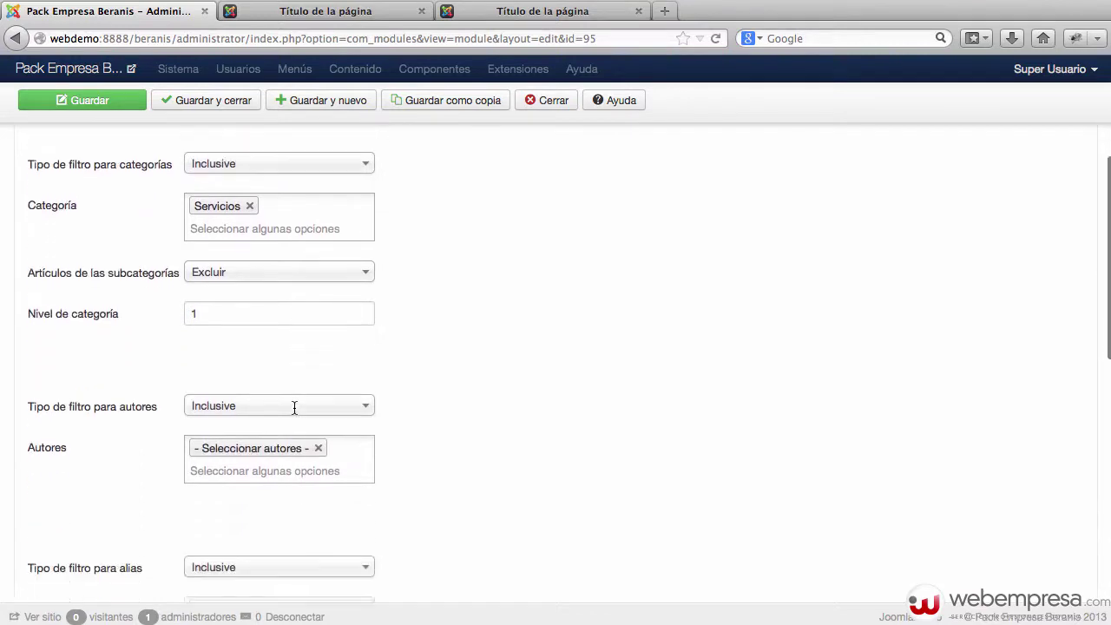
scroll(274, 422, down, 3)
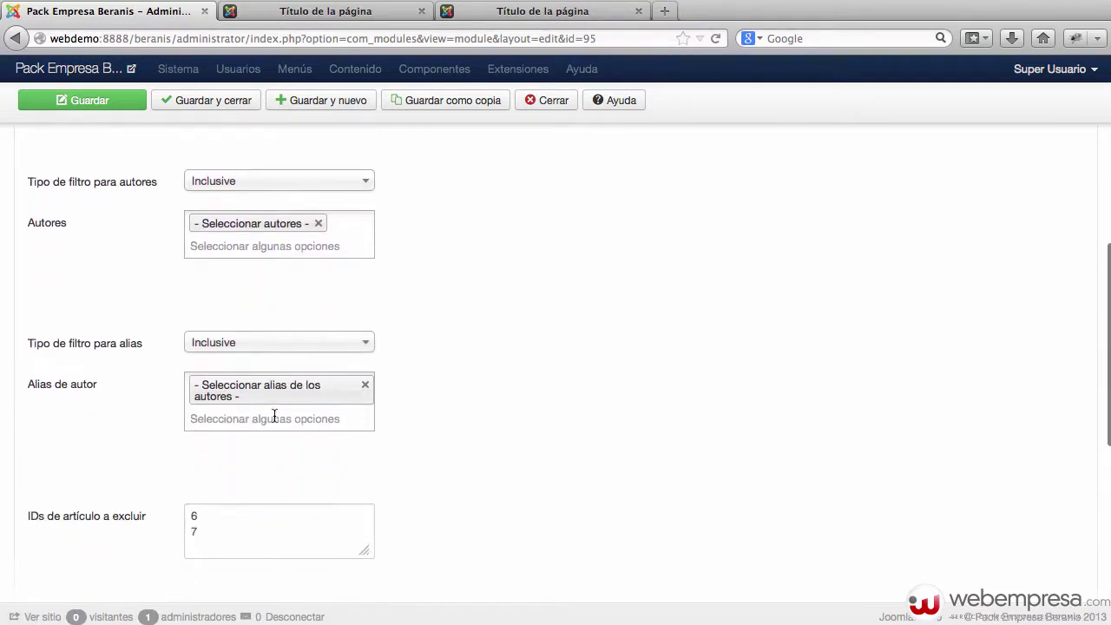
drag(215, 534, 168, 514)
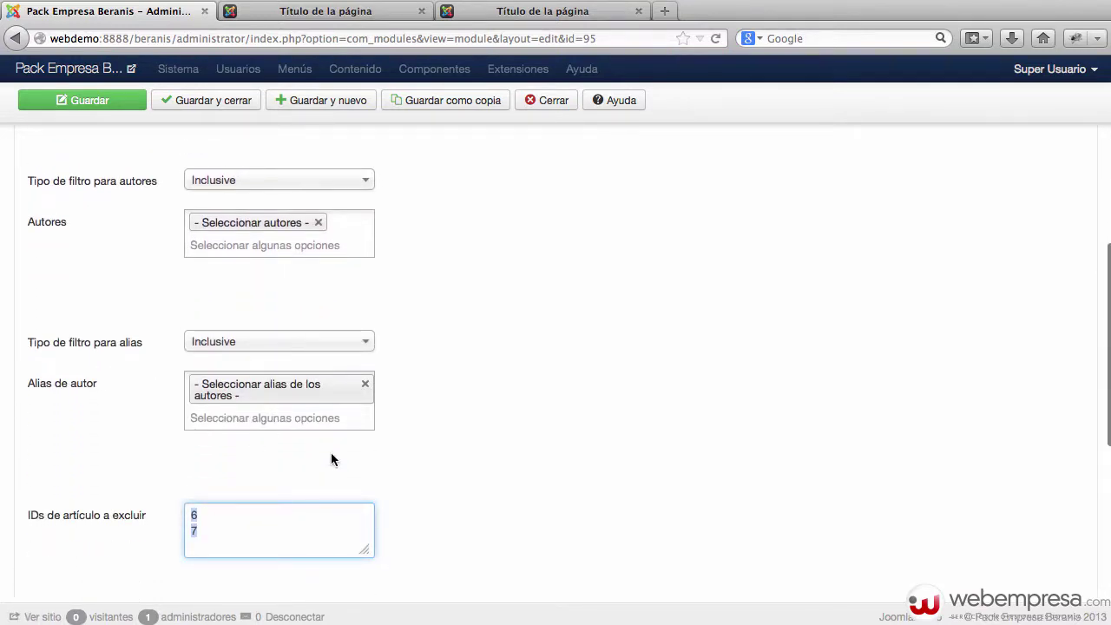
scroll(202, 532, up, 1)
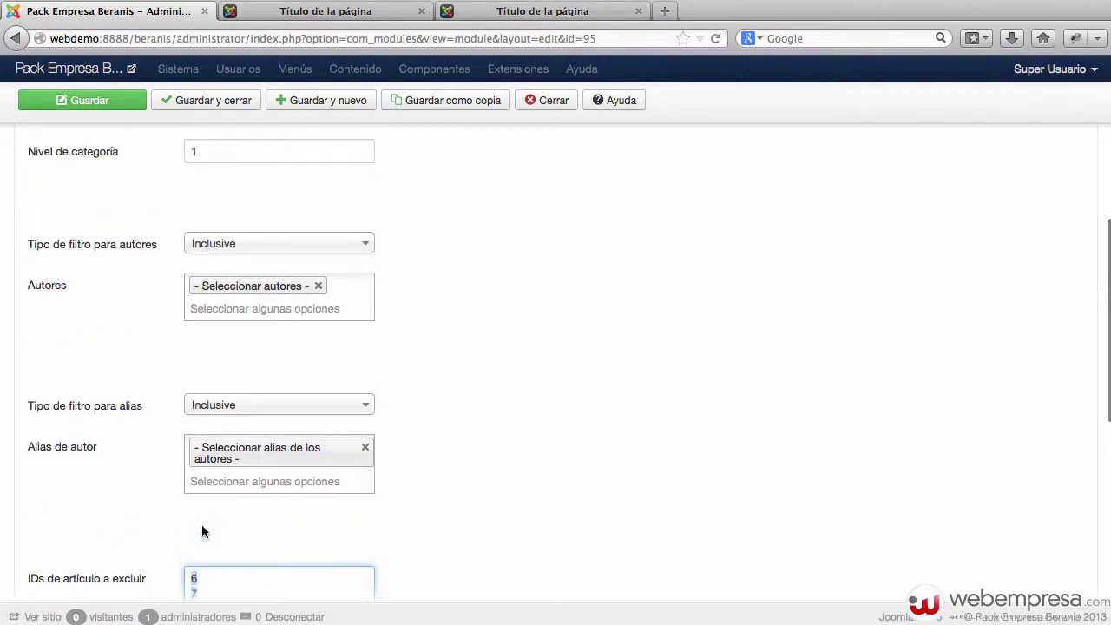
scroll(201, 525, up, 6)
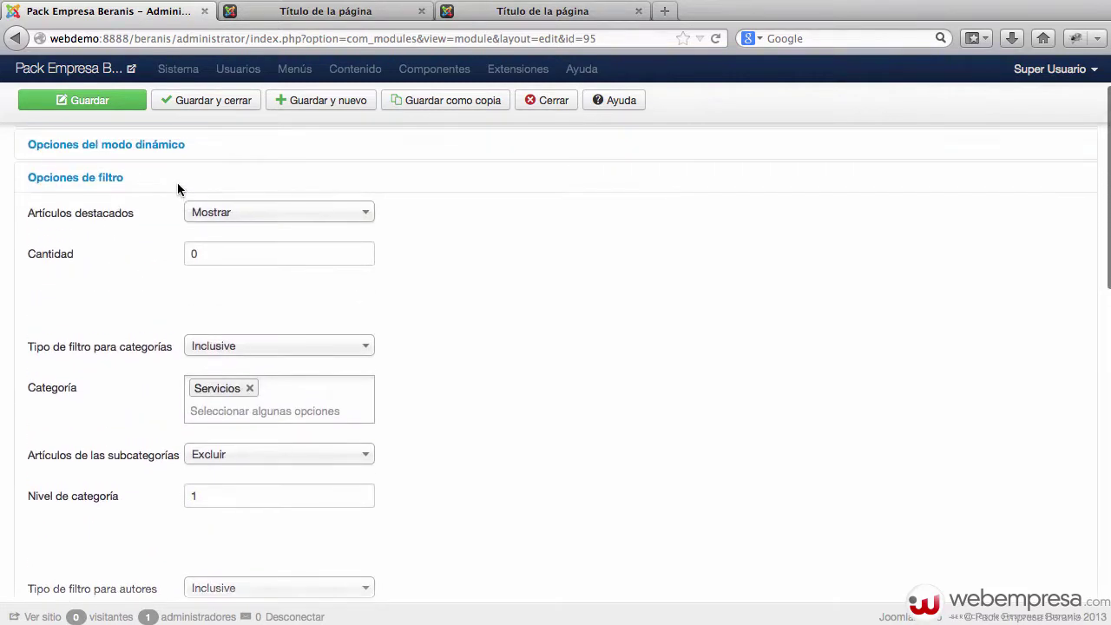
click(69, 180)
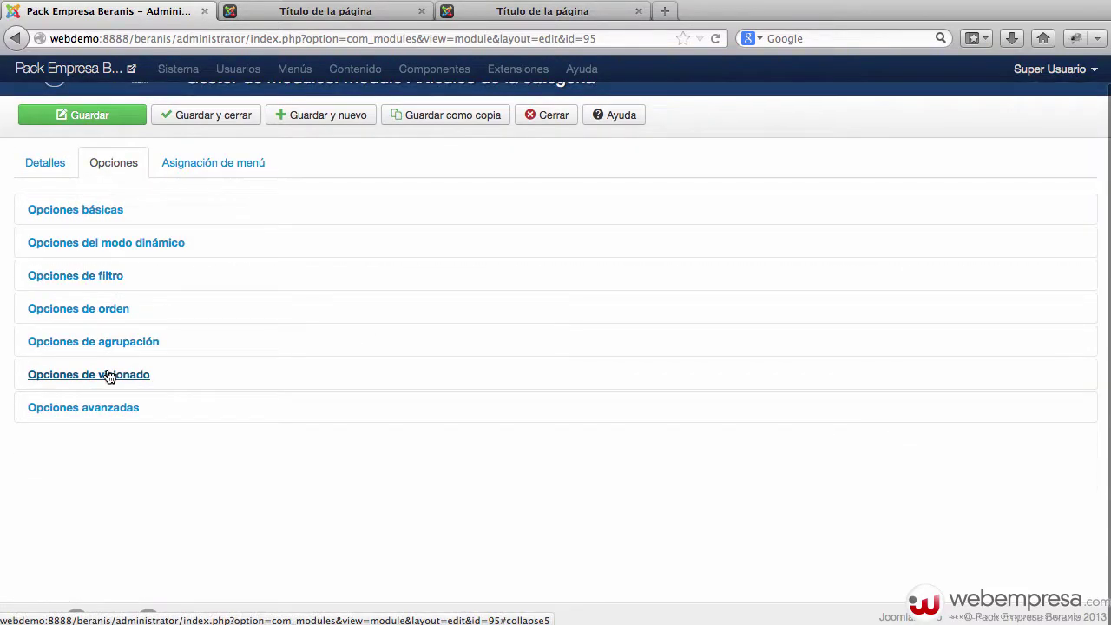
Review the Servicio 1 module's display options, including the introduction text and 'Leer más' settings
click(108, 375)
scroll(272, 356, down, 3)
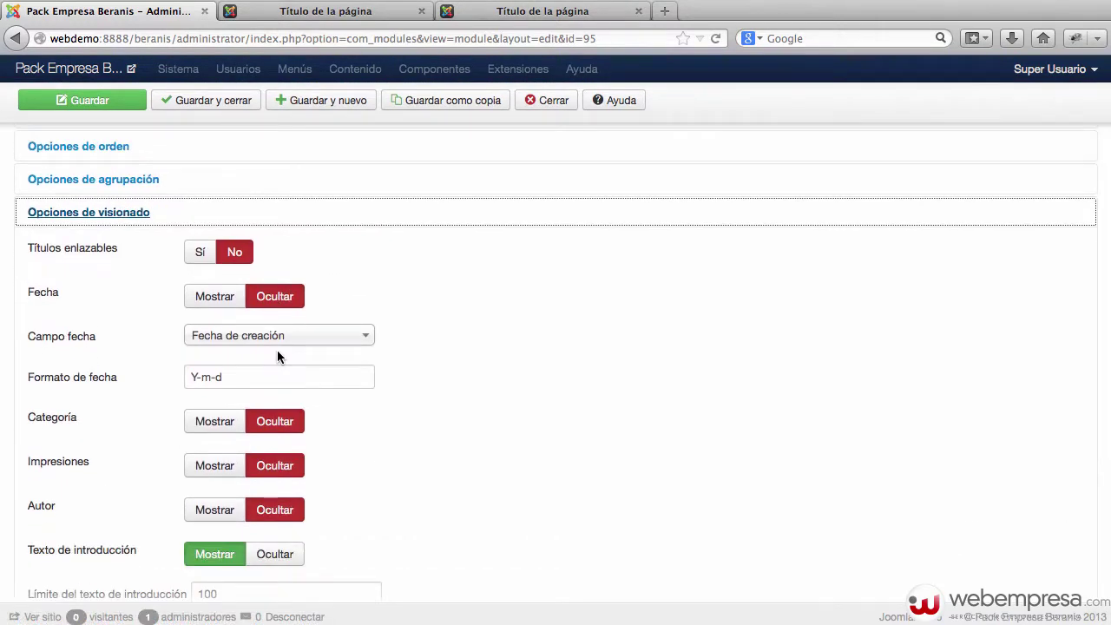
scroll(277, 350, down, 2)
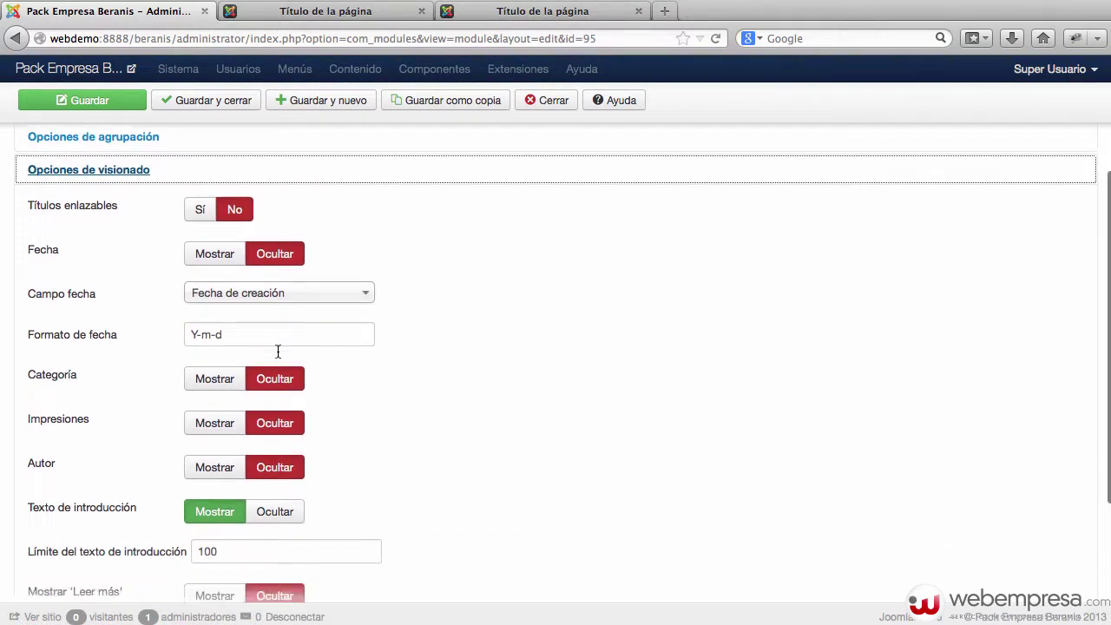
scroll(277, 356, down, 5)
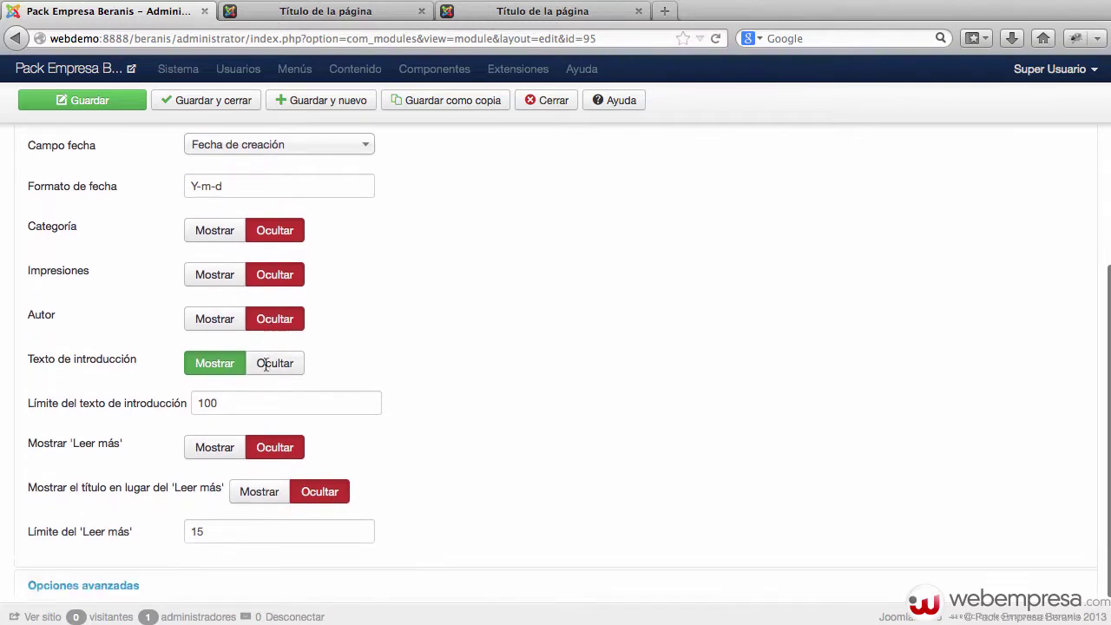
mouse_move(182, 460)
scroll(191, 443, down, 1)
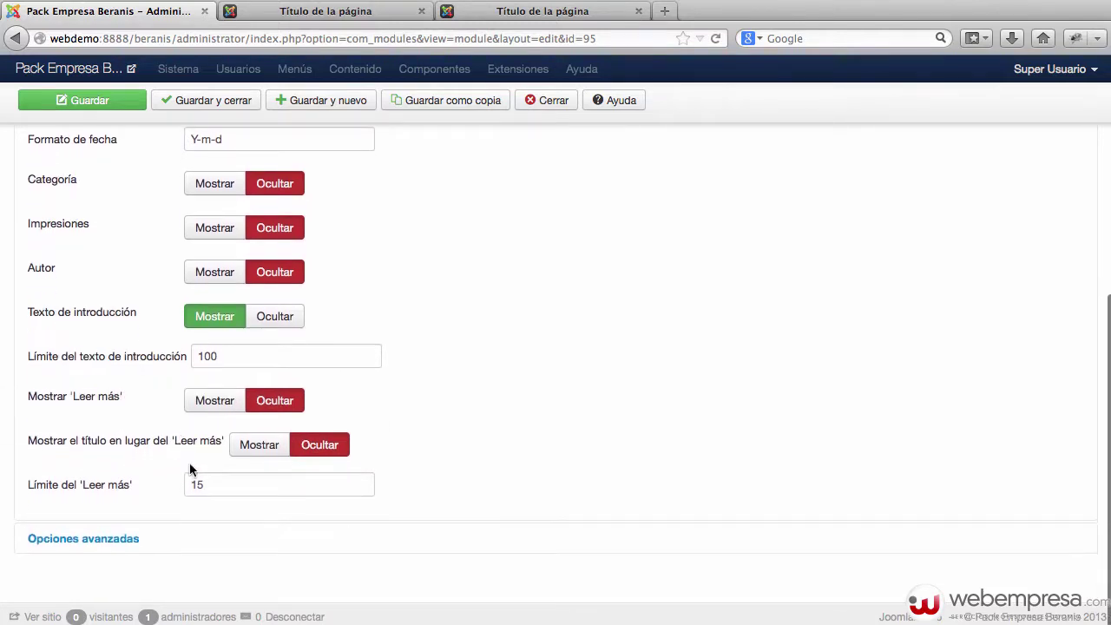
Clear the module CSS class in the Servicio 1 advanced options, save the module, and reload the public home page
click(104, 540)
scroll(162, 519, down, 10)
scroll(435, 379, up, 3)
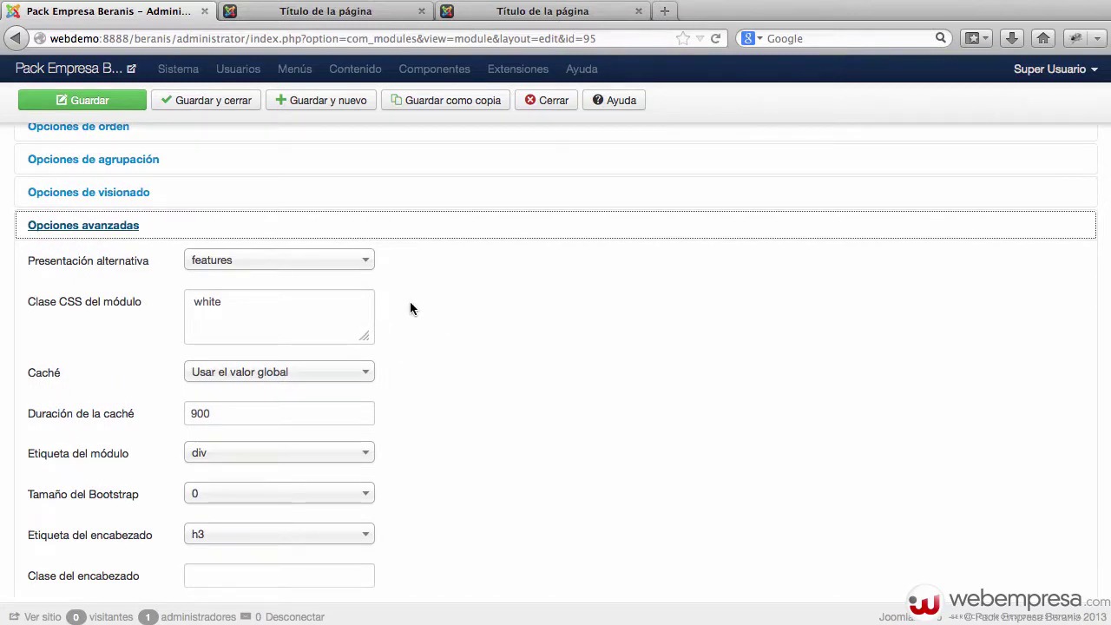
double_click(212, 302)
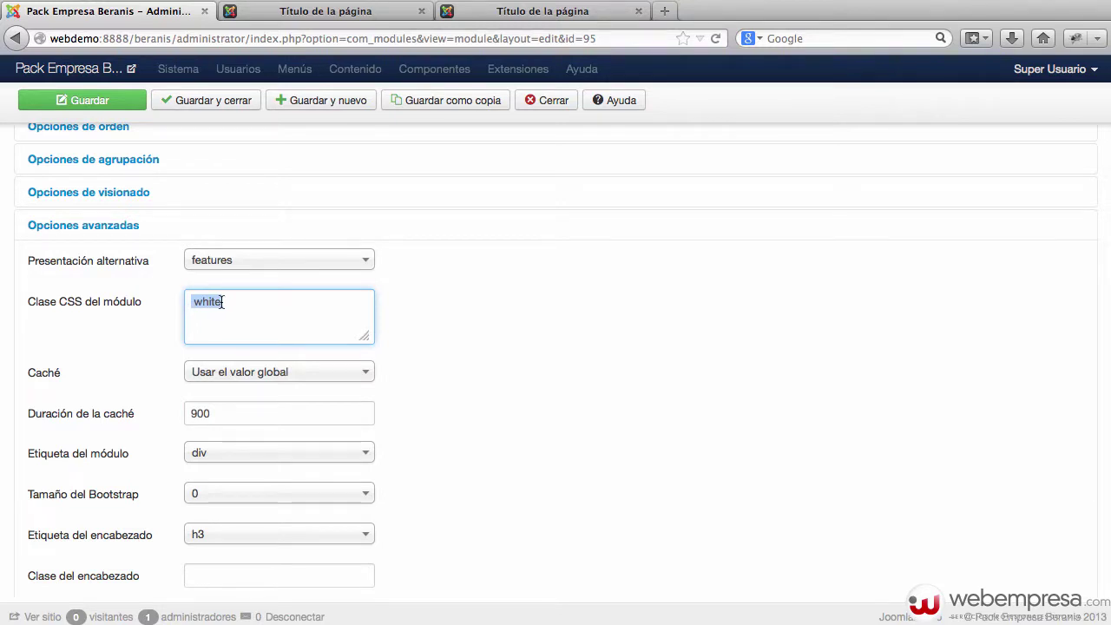
click(92, 101)
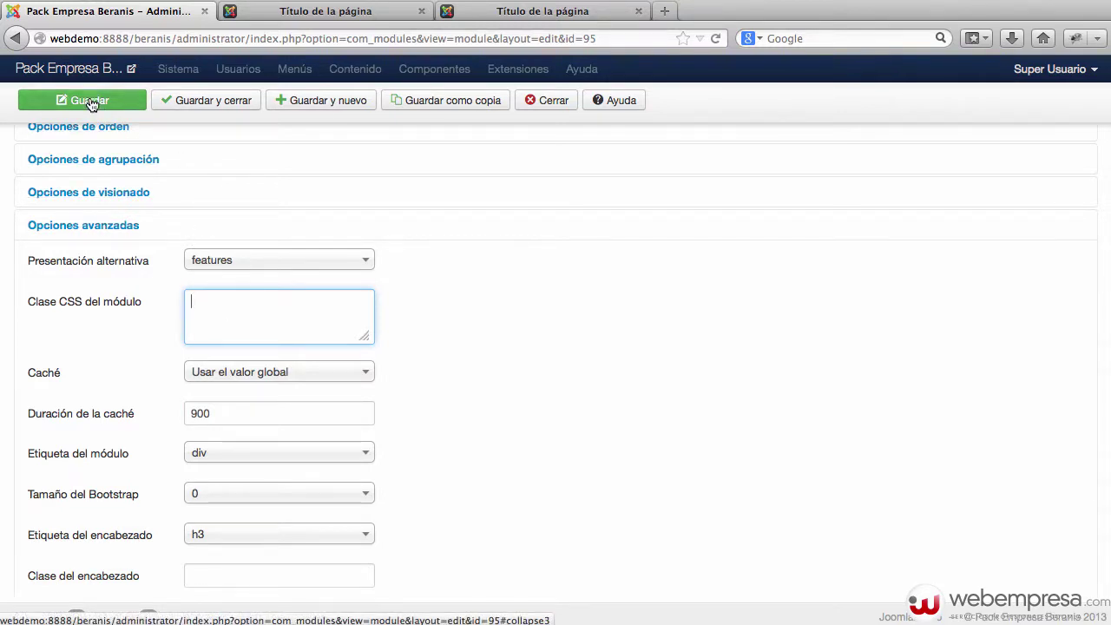
click(333, 9)
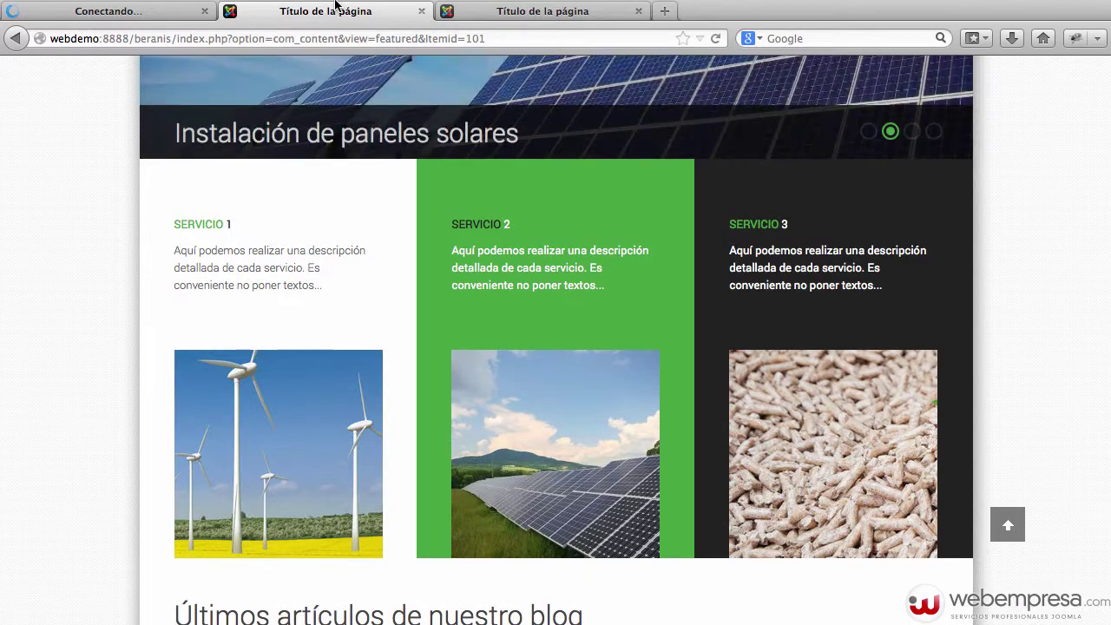
key(super+r)
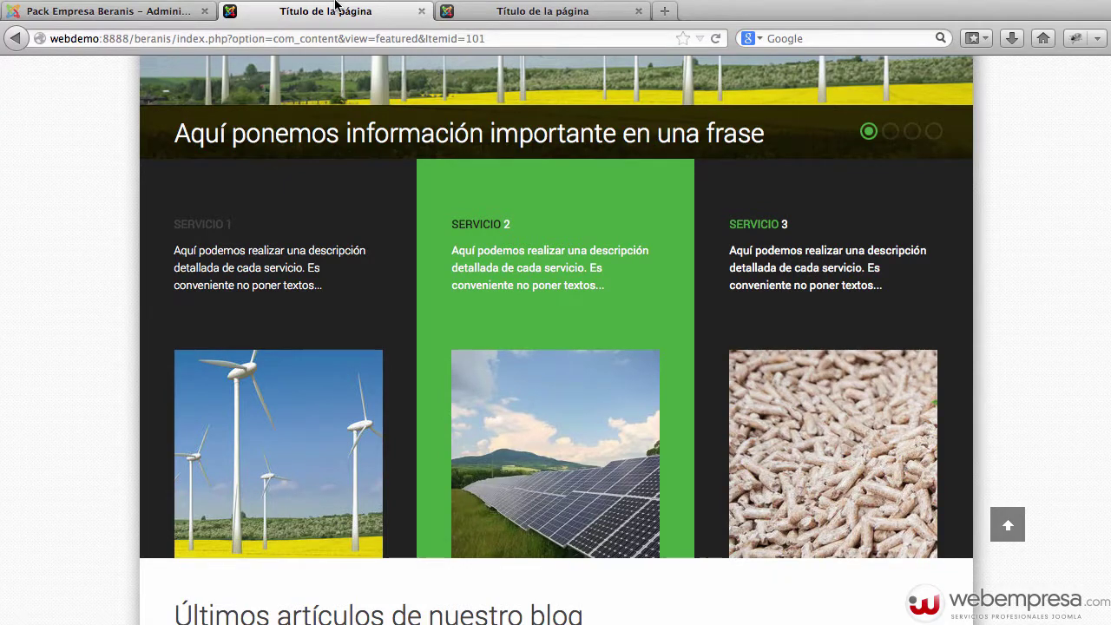
Set the Servicio 1 module's CSS class back to "white", save and close it, and return to the public home page
click(102, 11)
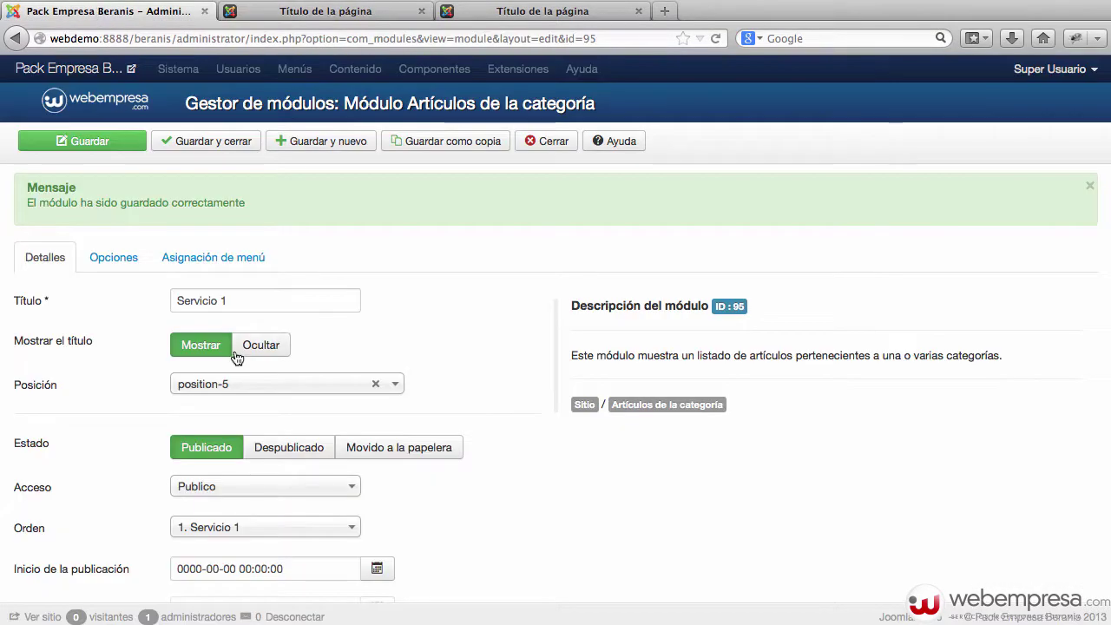
scroll(188, 400, down, 1)
scroll(187, 400, down, 2)
click(112, 149)
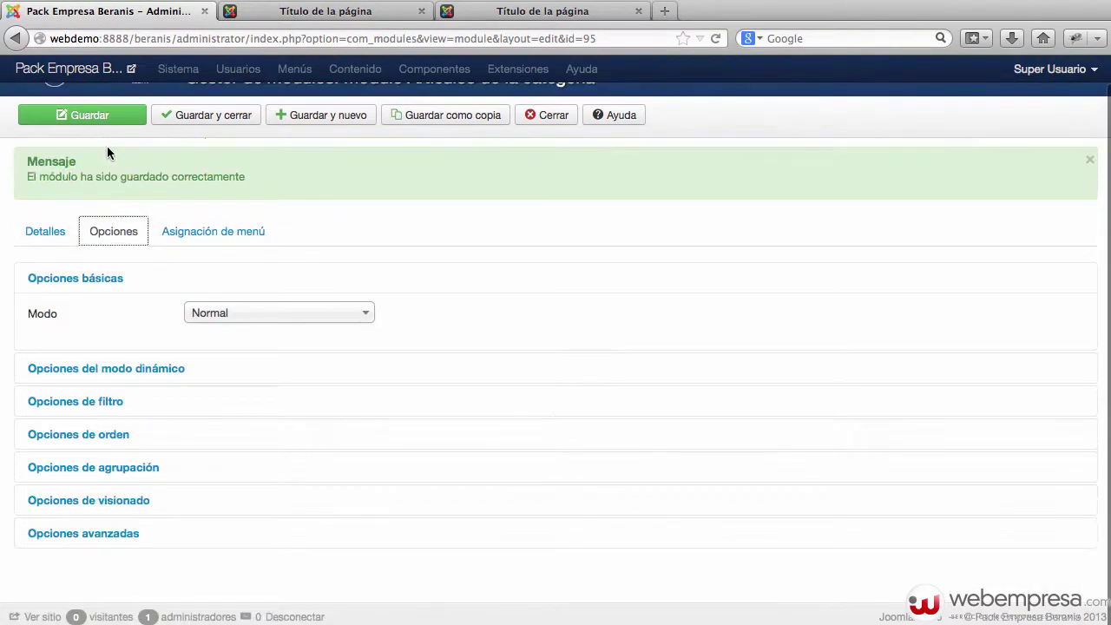
click(129, 499)
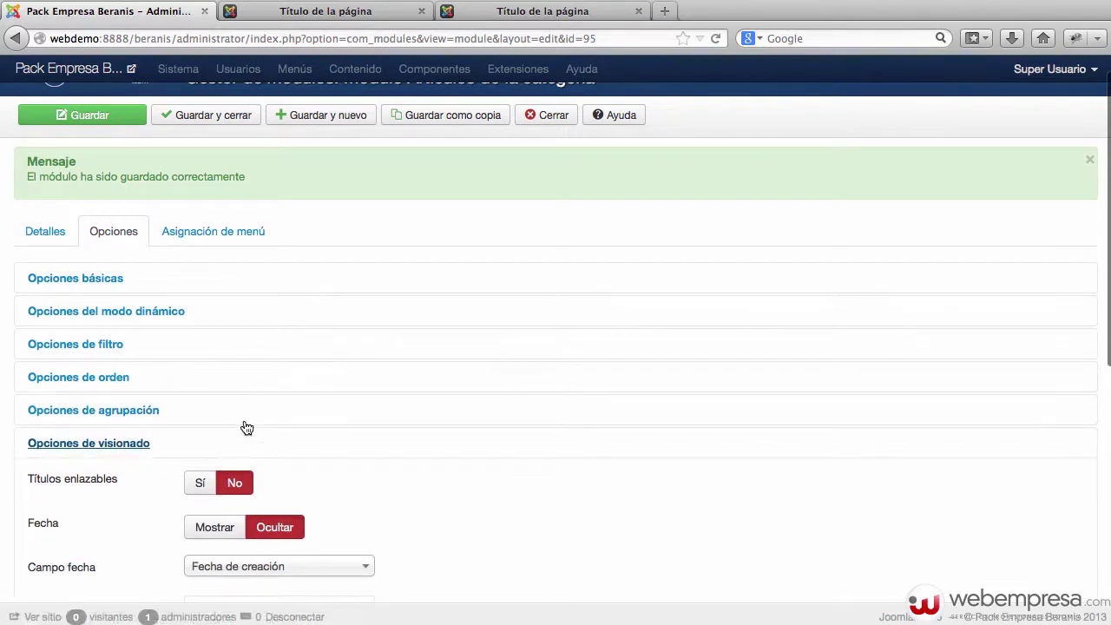
scroll(171, 408, down, 6)
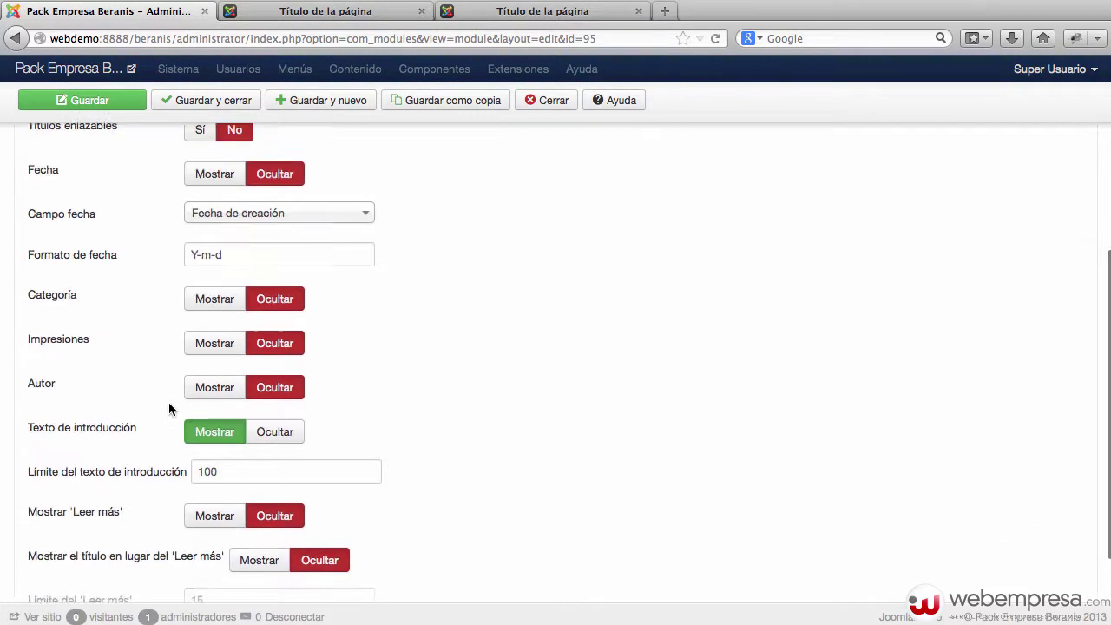
click(109, 532)
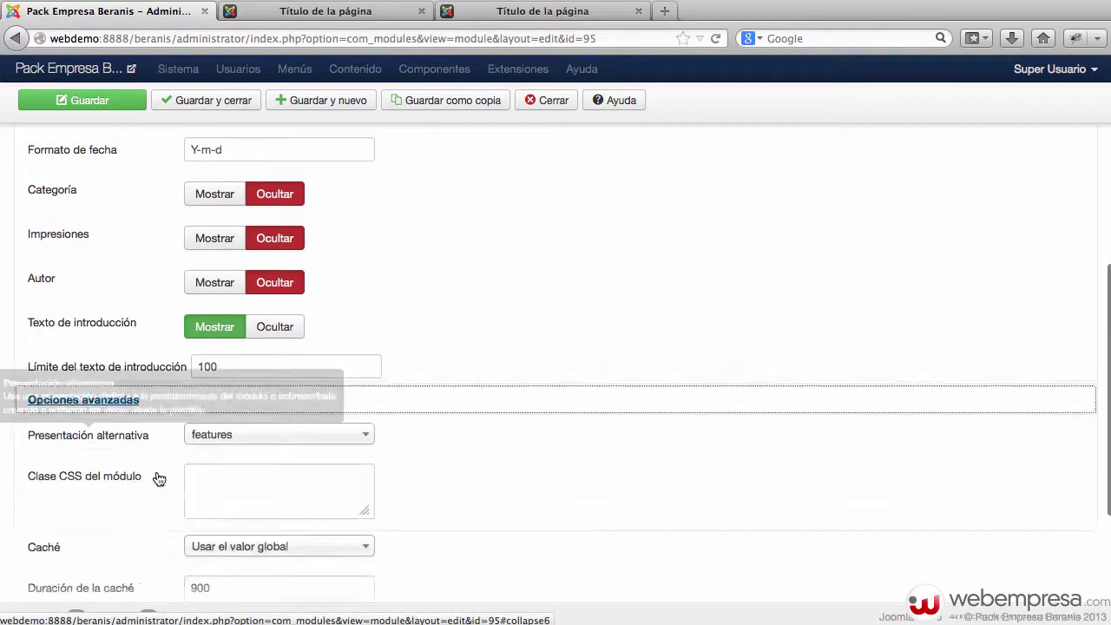
click(236, 223)
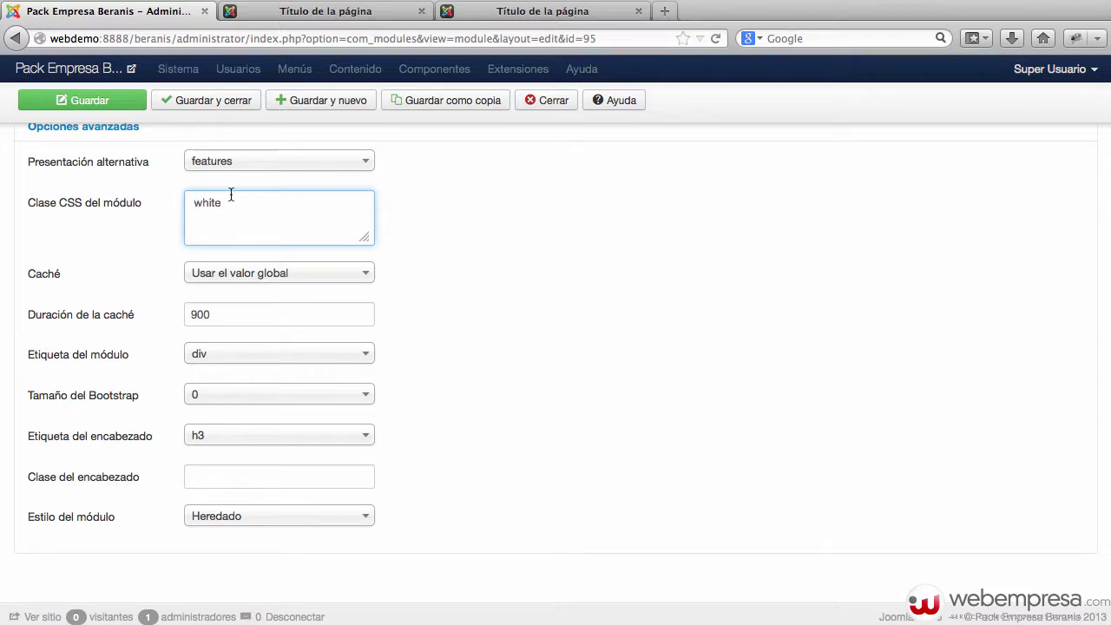
click(234, 98)
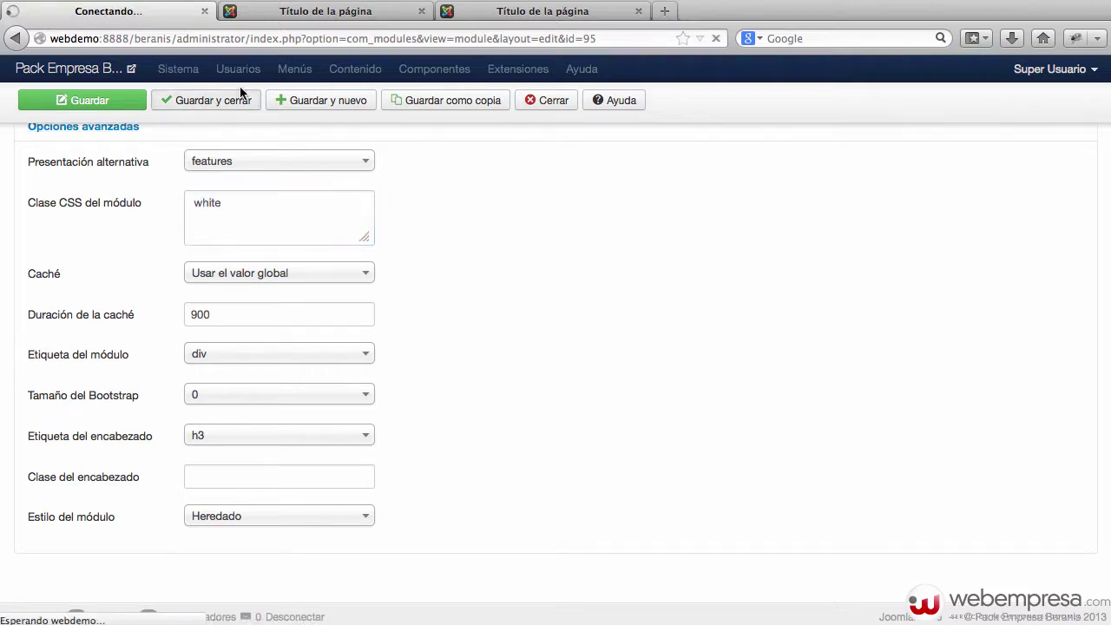
click(338, 10)
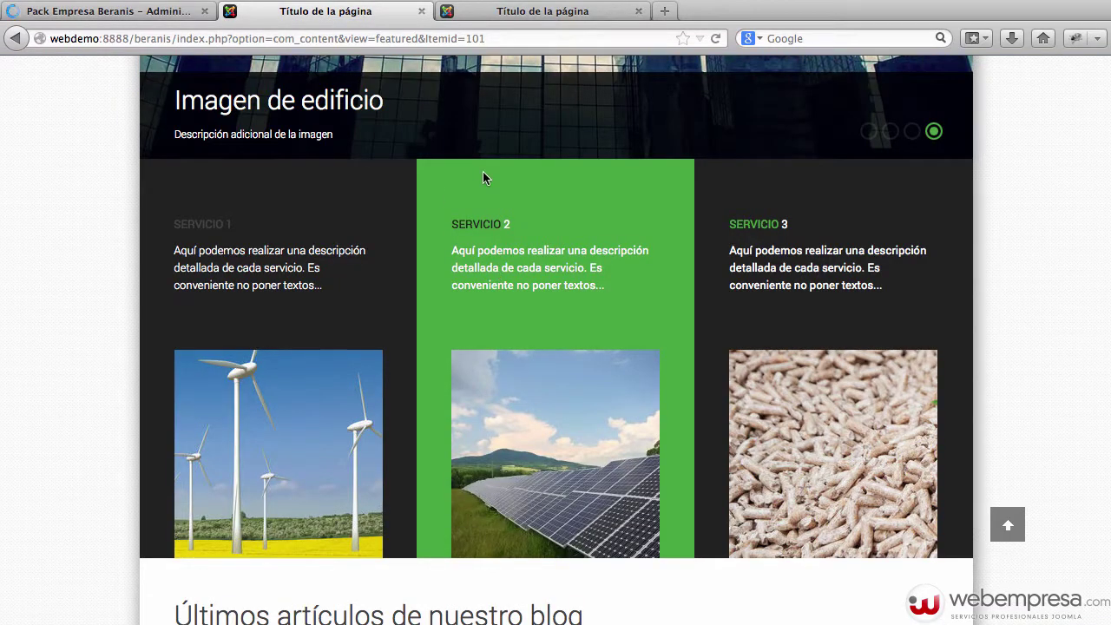
Examine the CSS class in the Servicio 2 module's advanced options, and close the module without changing it
click(165, 13)
scroll(339, 509, down, 3)
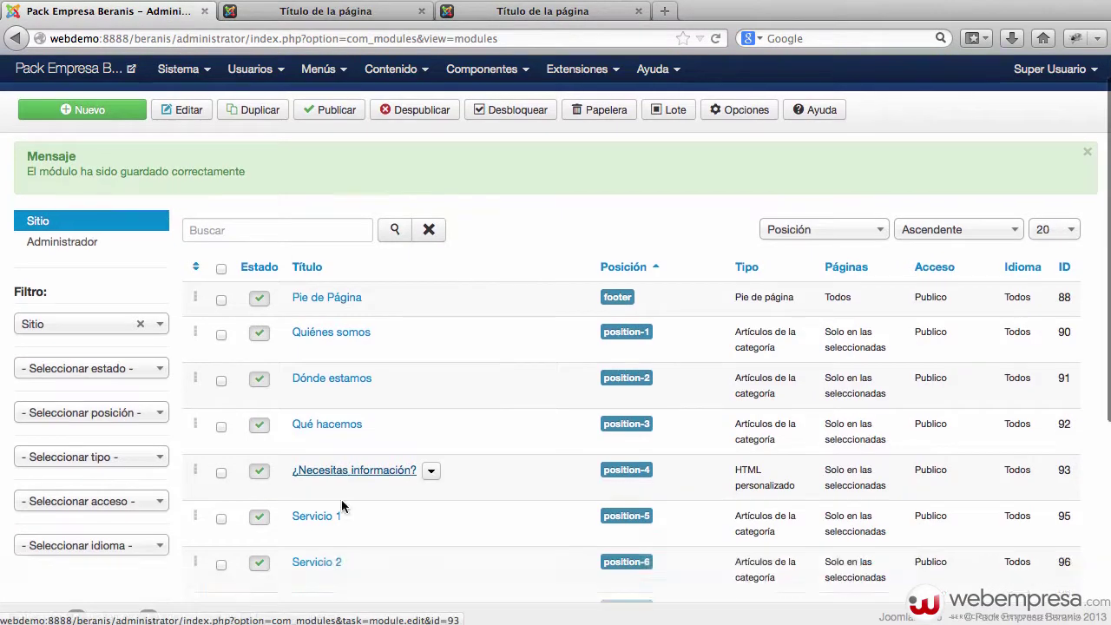
click(318, 496)
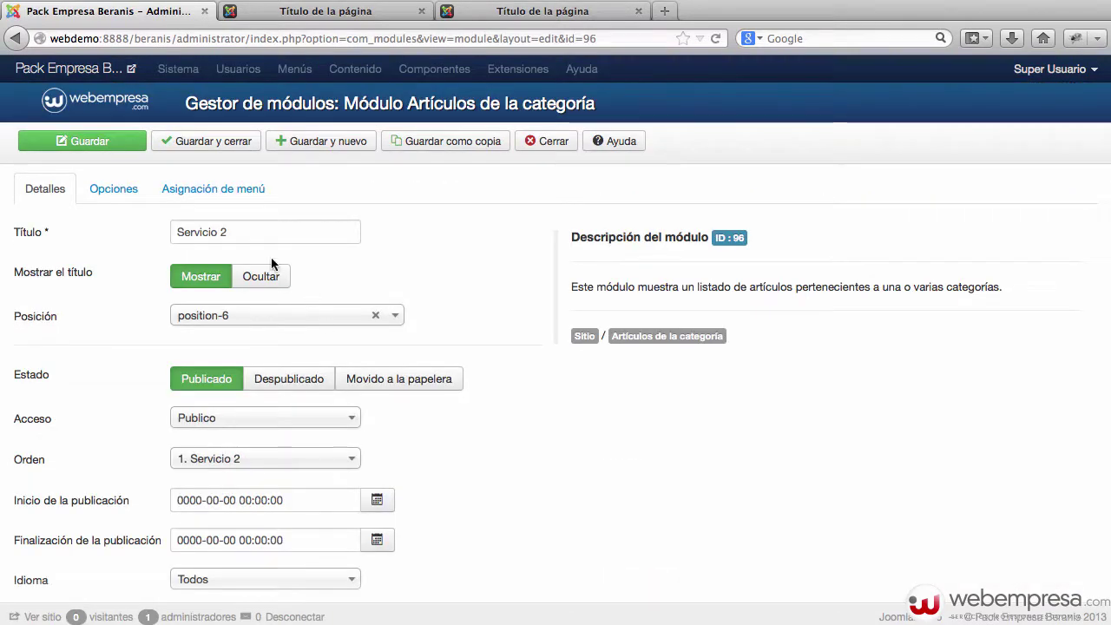
click(125, 194)
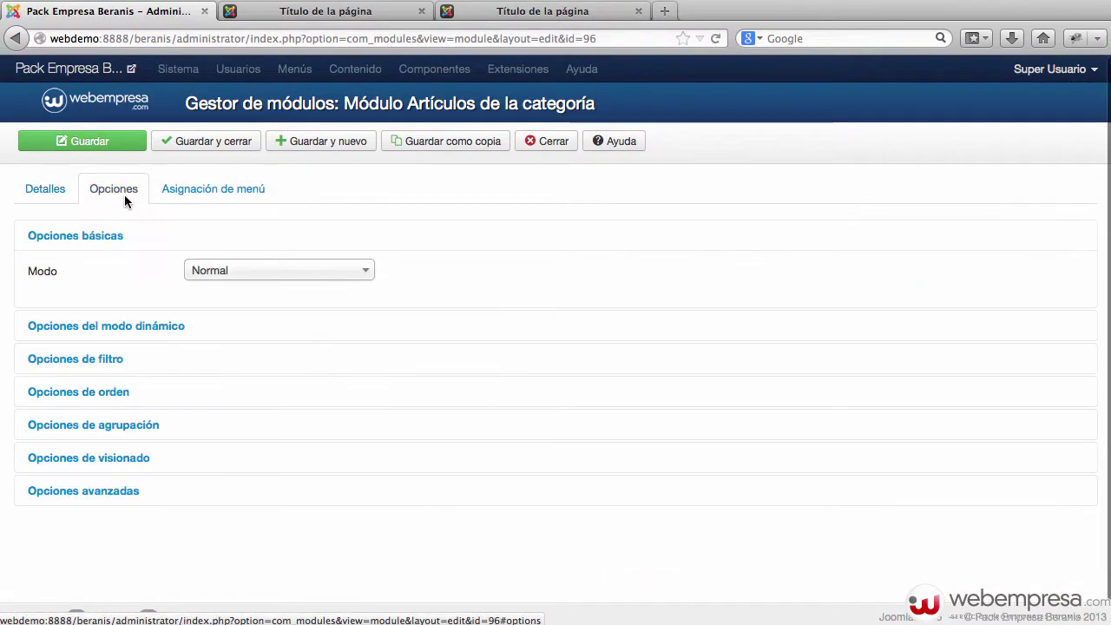
click(113, 488)
scroll(360, 387, down, 3)
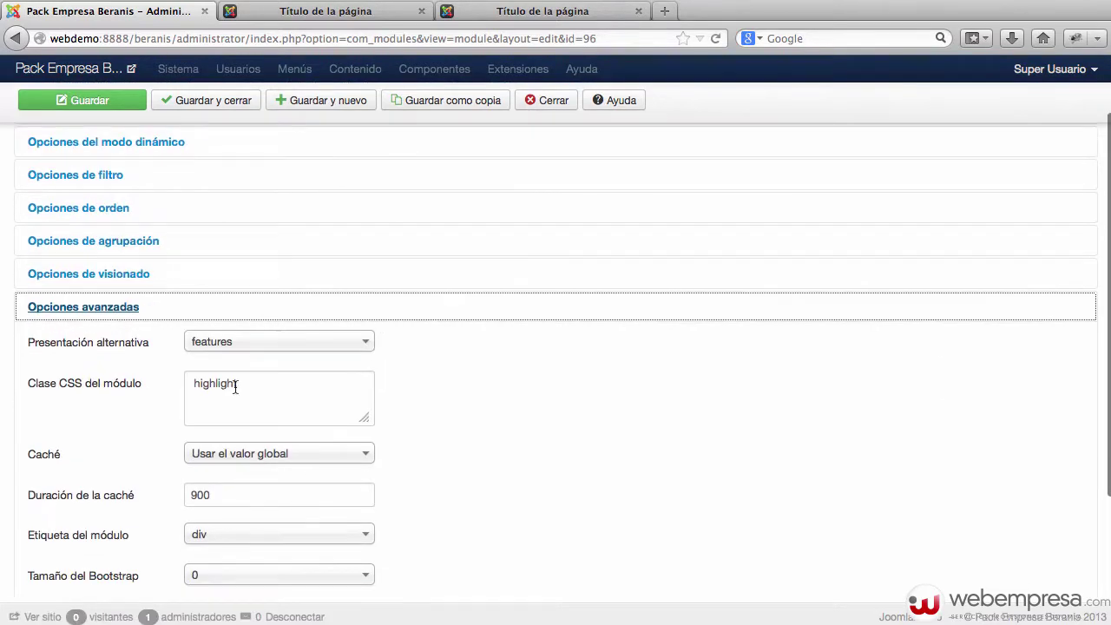
drag(241, 382, 108, 396)
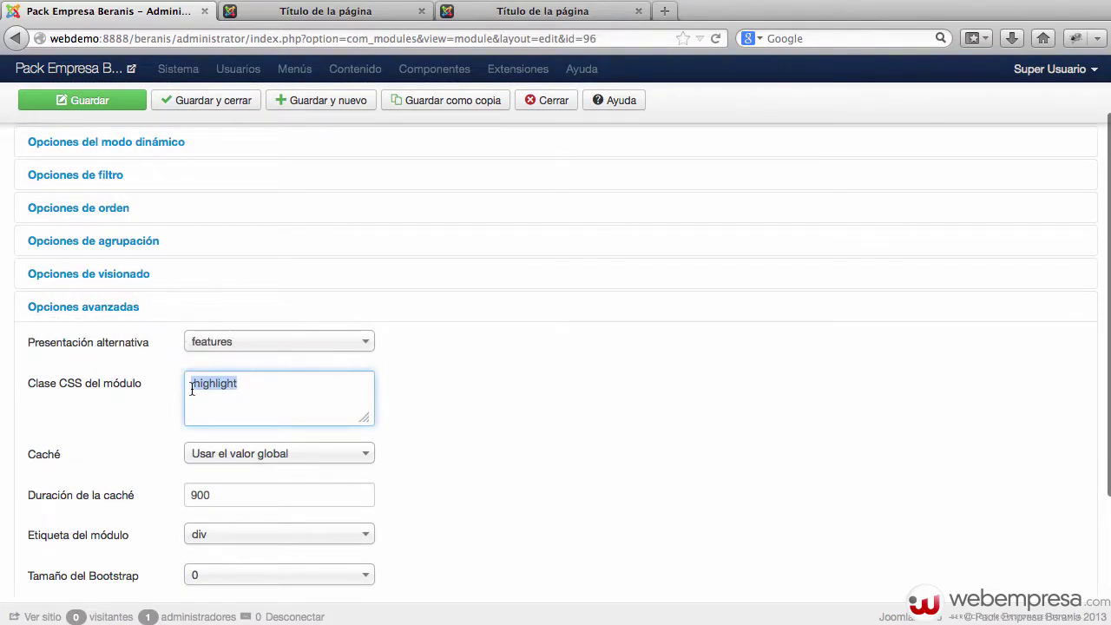
click(546, 109)
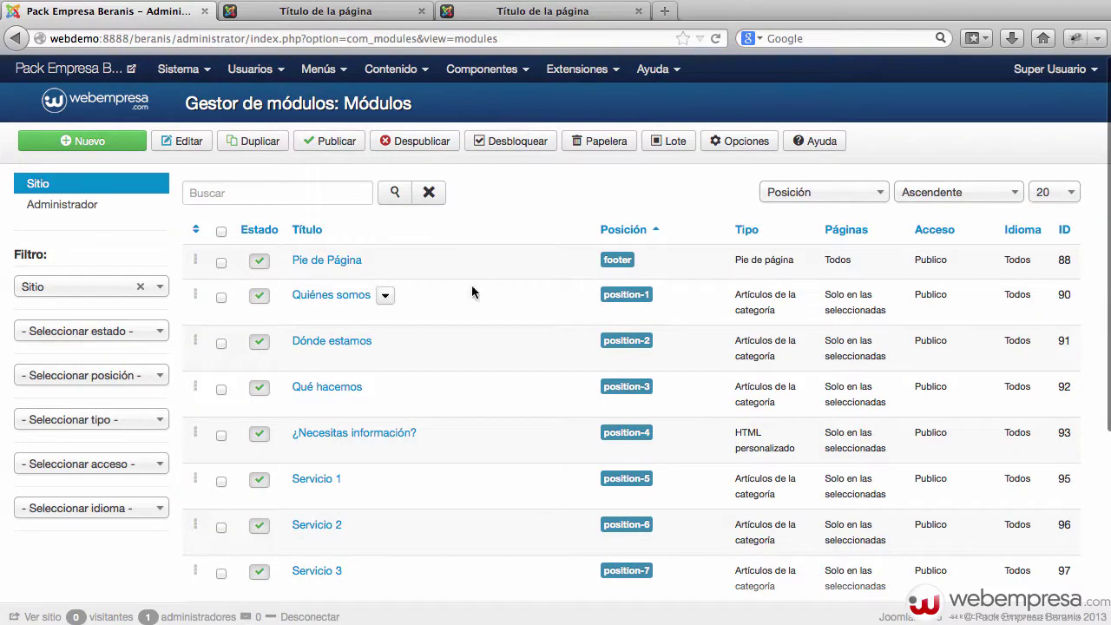
Clear the module CSS class in the Servicio 3 advanced options, save the module, and check its title on the public home page
click(338, 576)
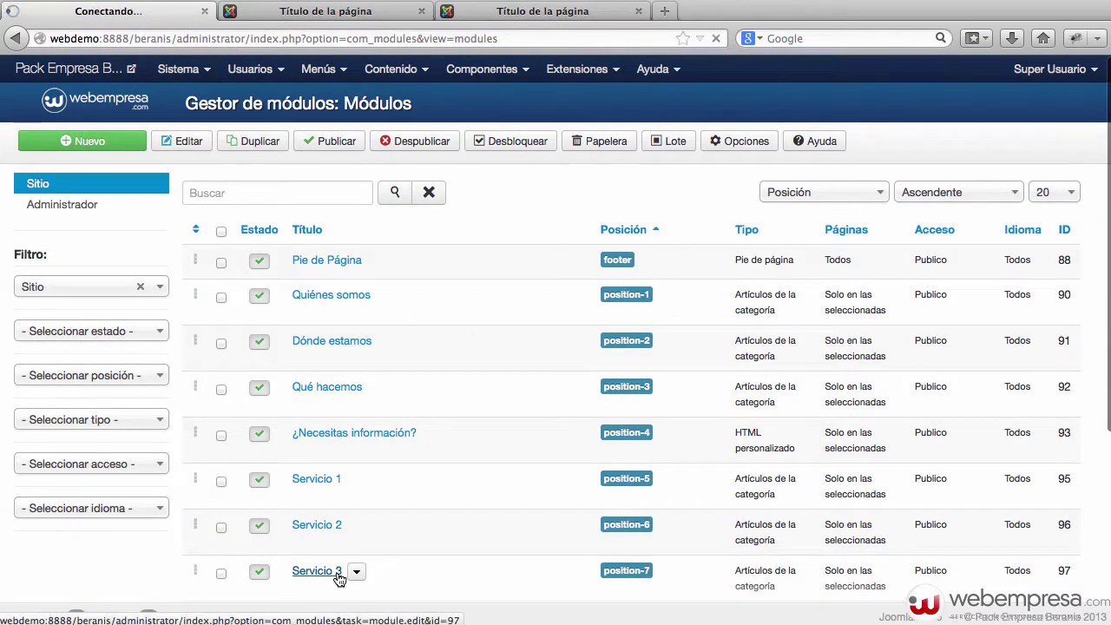
click(522, 12)
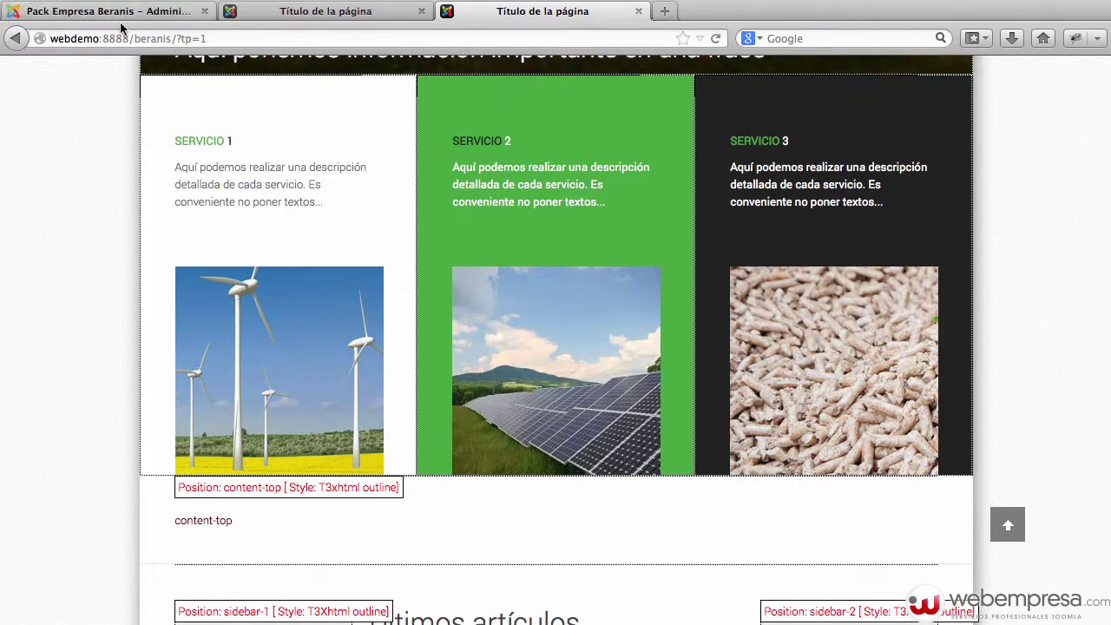
click(89, 9)
scroll(243, 432, down, 1)
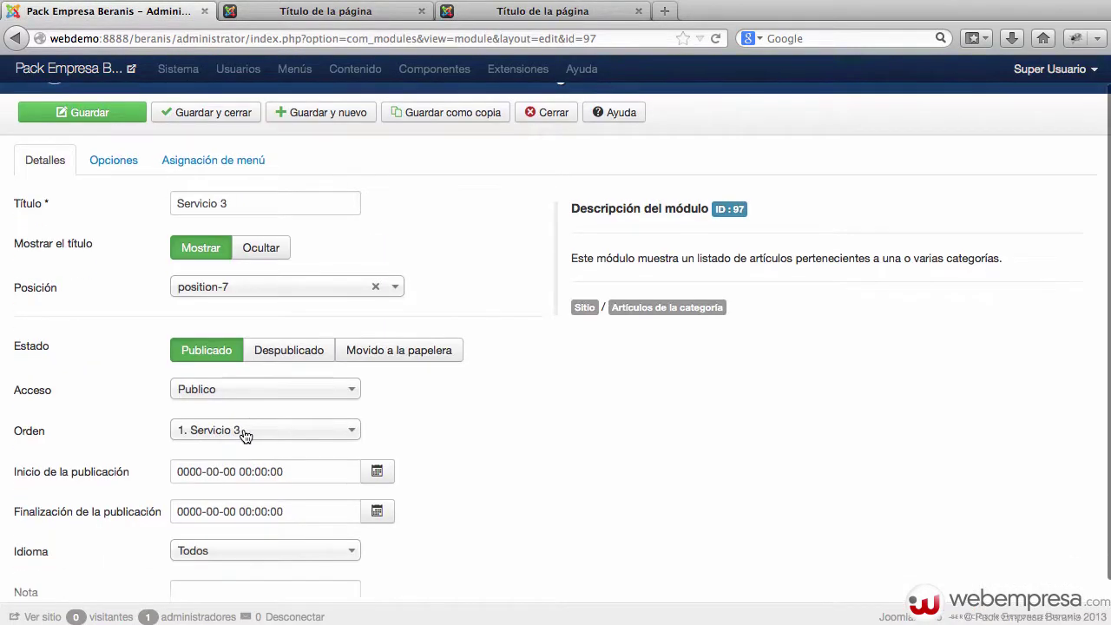
scroll(255, 320, up, 1)
click(113, 189)
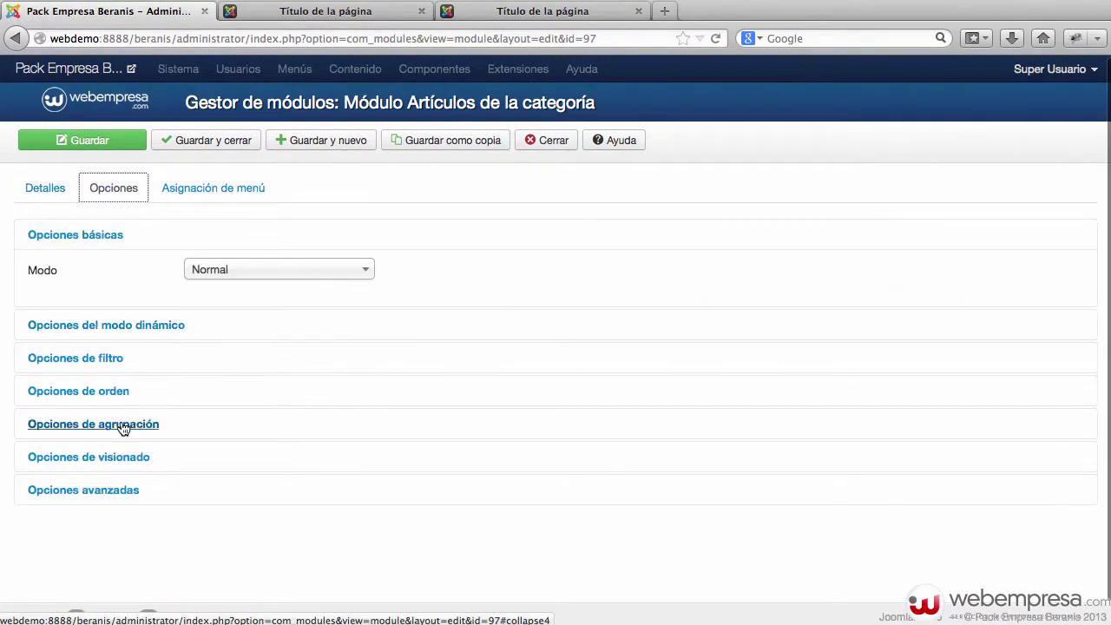
click(87, 487)
drag(244, 512, 88, 497)
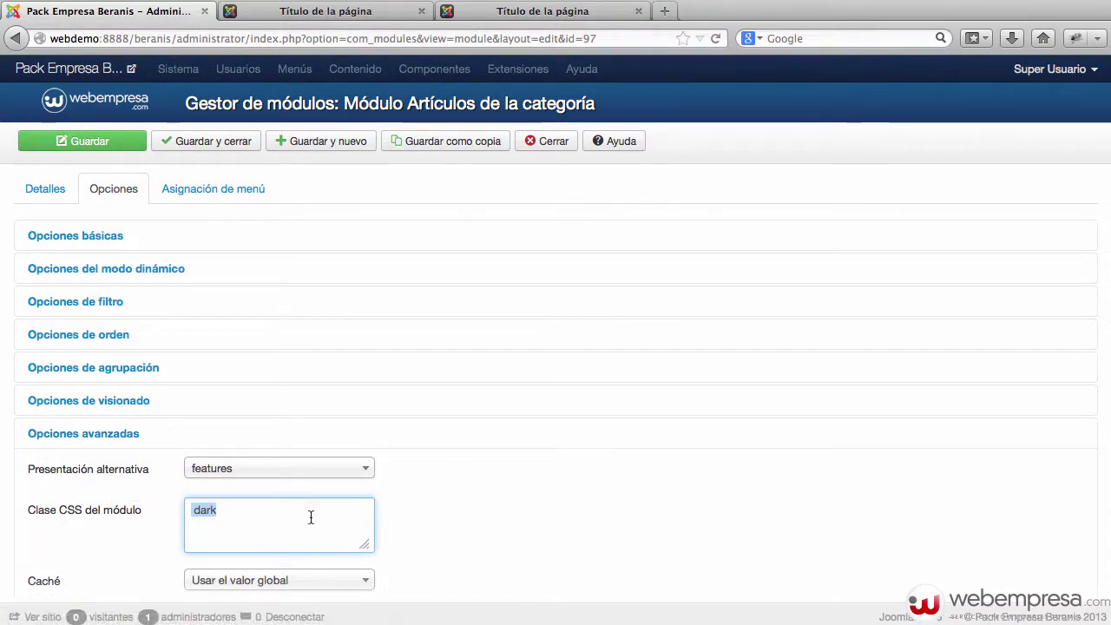
key(BackSpace)
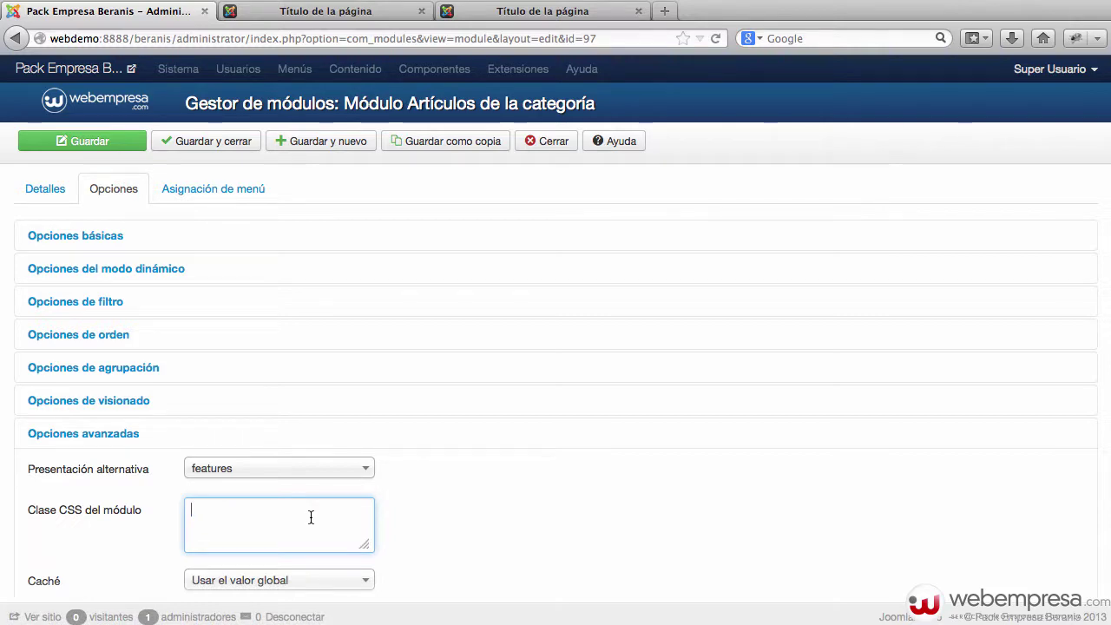
click(84, 146)
click(369, 12)
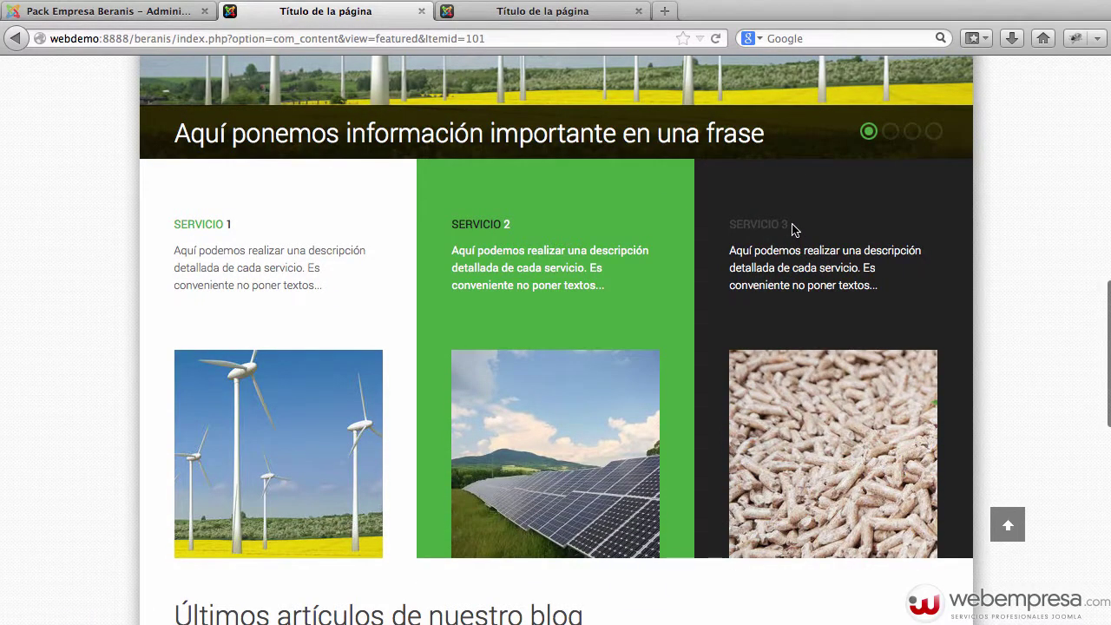
drag(790, 225, 736, 223)
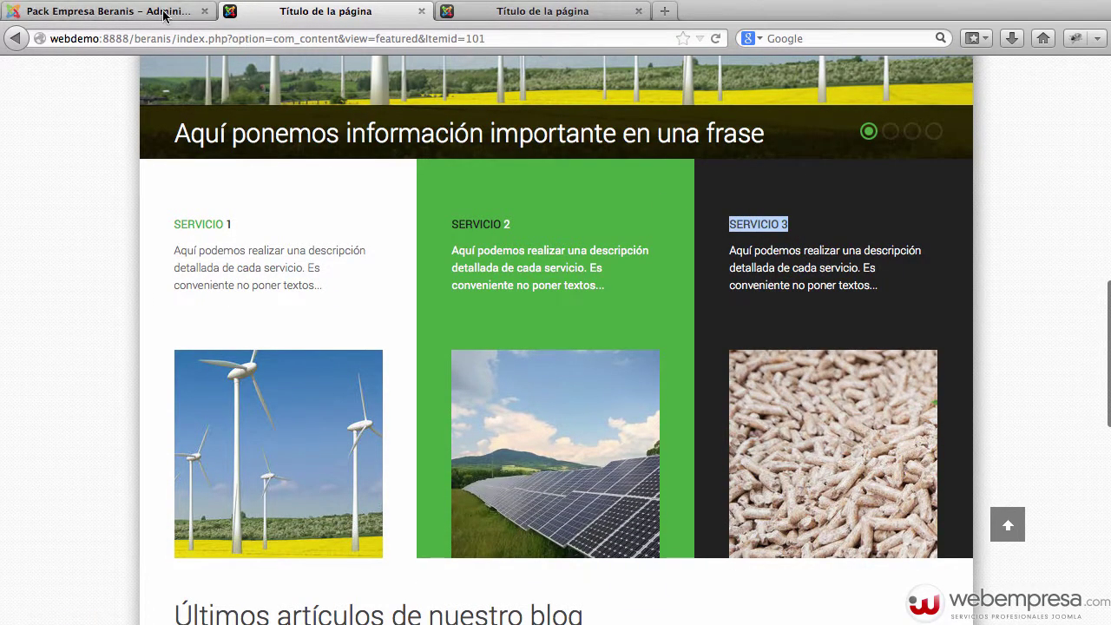
Set the Servicio 3 module's CSS class back to "dark", save the module, and reload the public page that outlines module positions
click(105, 11)
click(125, 260)
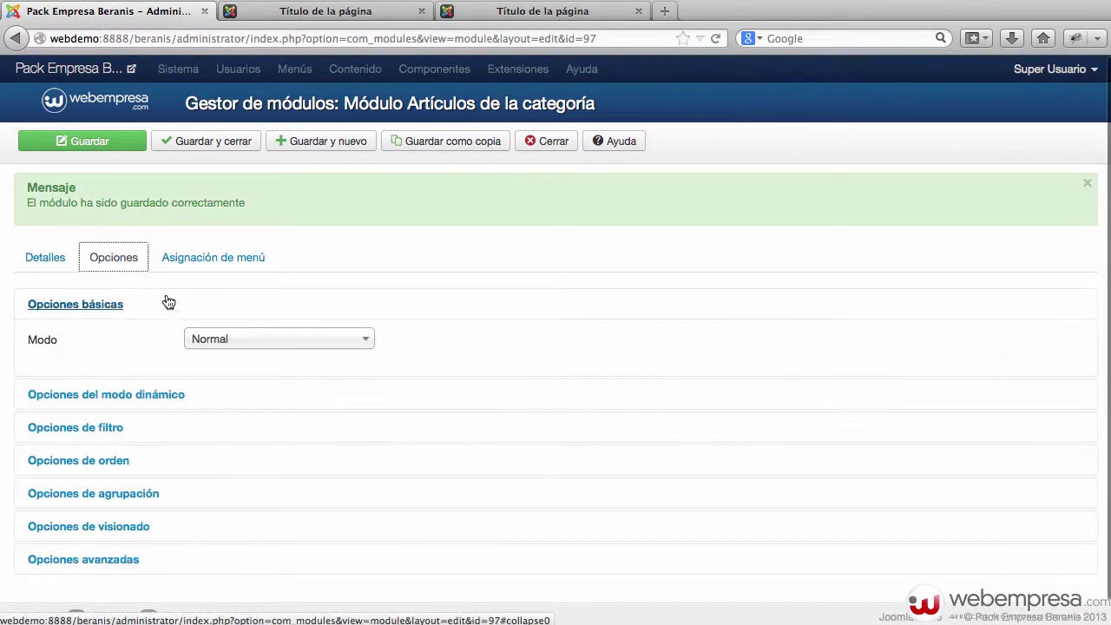
scroll(167, 330, down, 1)
click(125, 510)
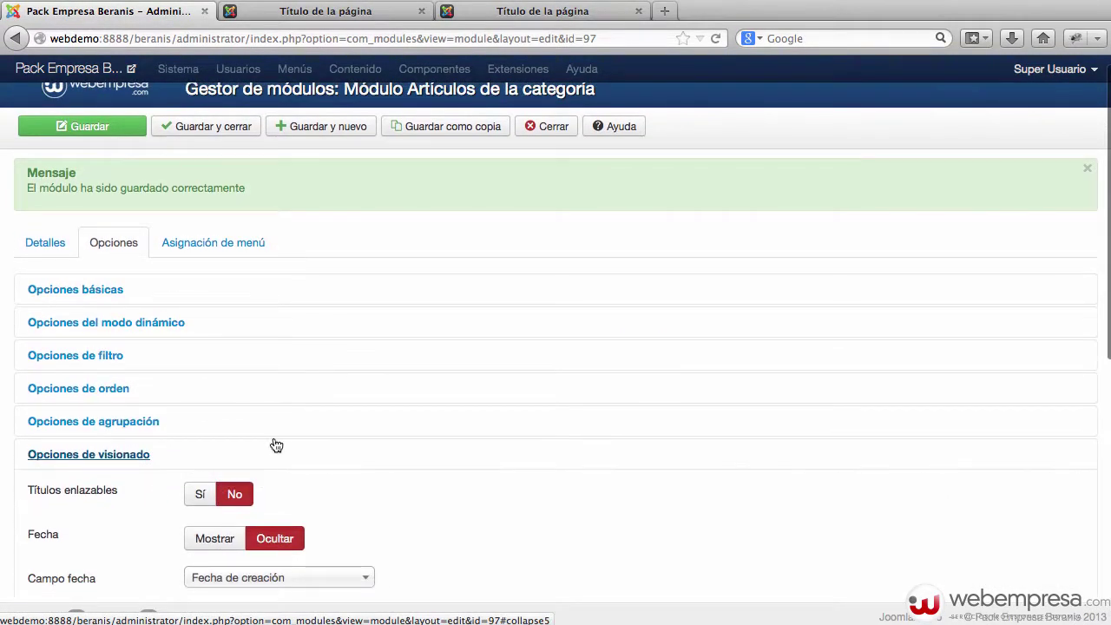
scroll(125, 426, down, 5)
scroll(125, 427, down, 5)
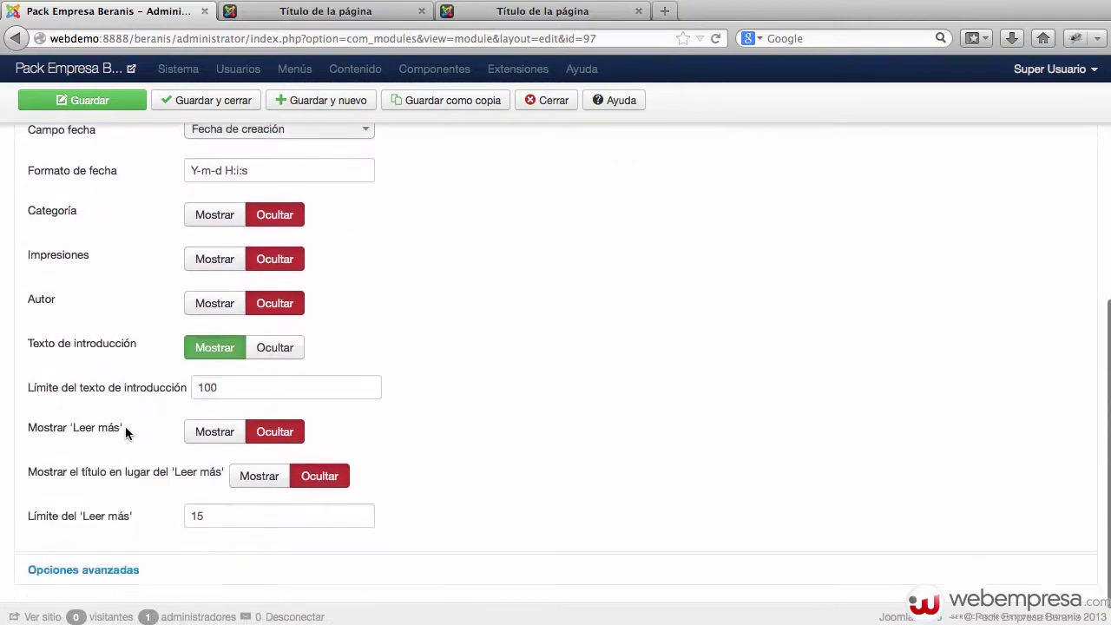
click(104, 538)
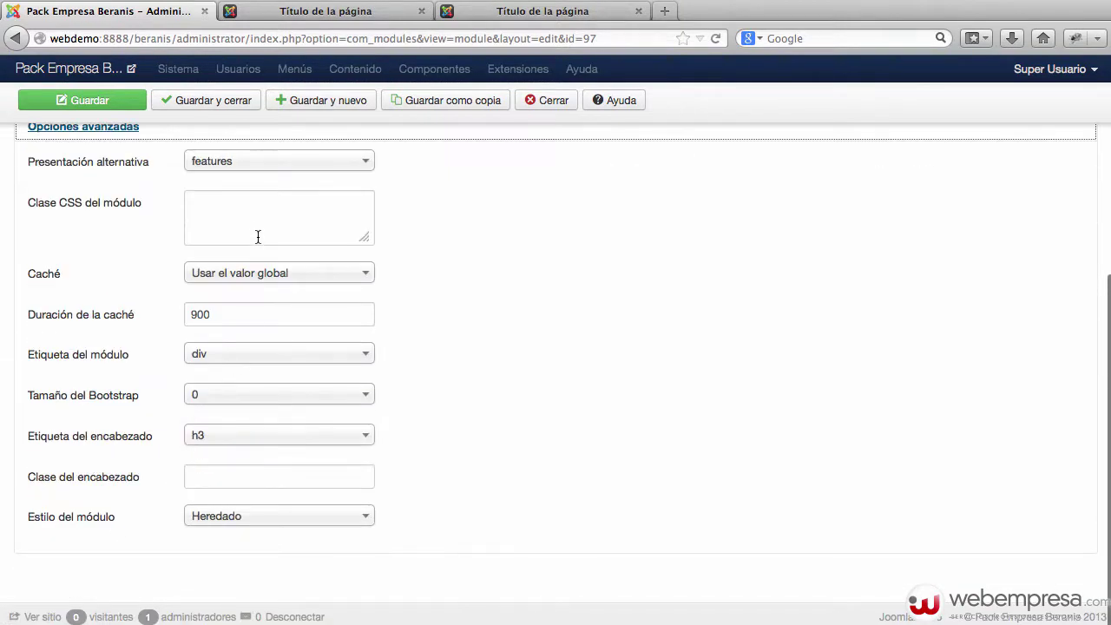
click(257, 232)
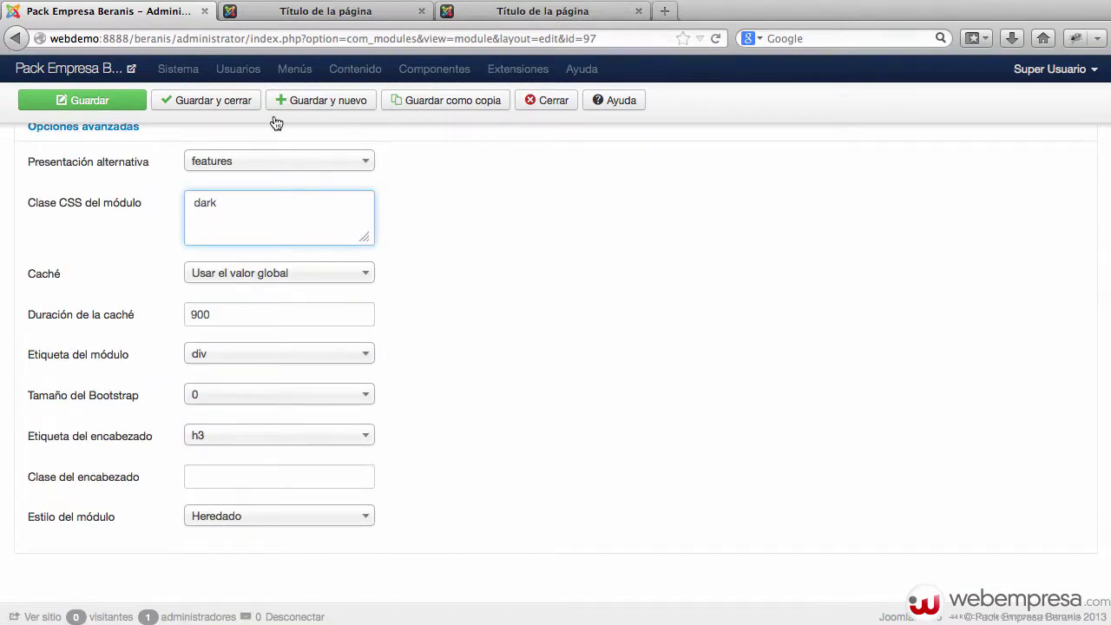
click(91, 100)
click(531, 10)
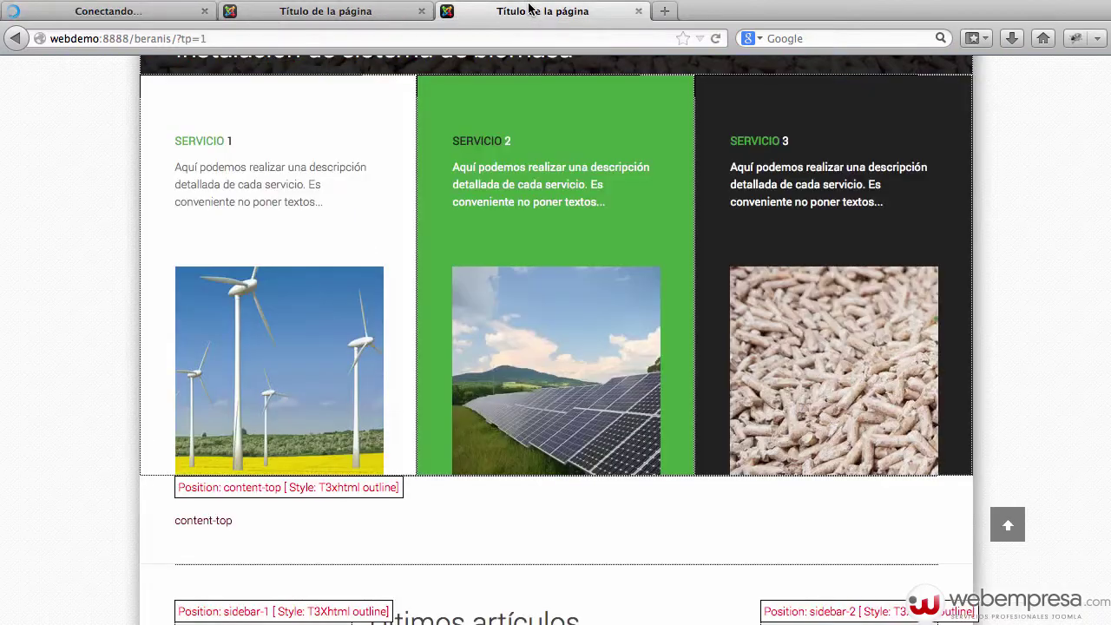
key(super+r)
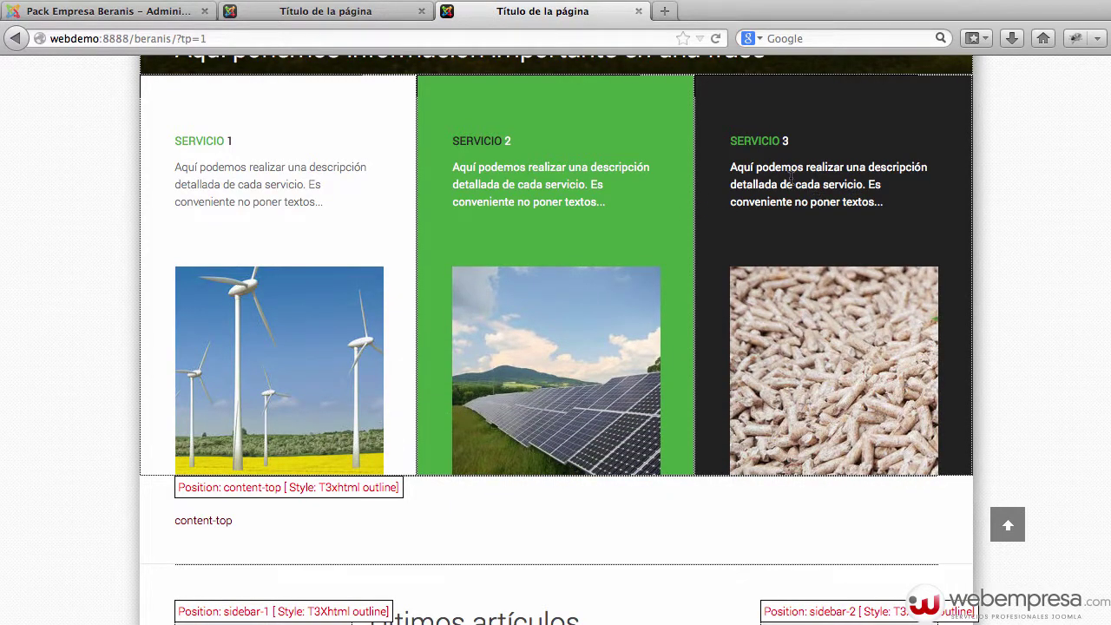
Examine the positions below the service blocks and the "Últimos artículos de nuestro blog" section on both public page views
scroll(791, 176, down, 4)
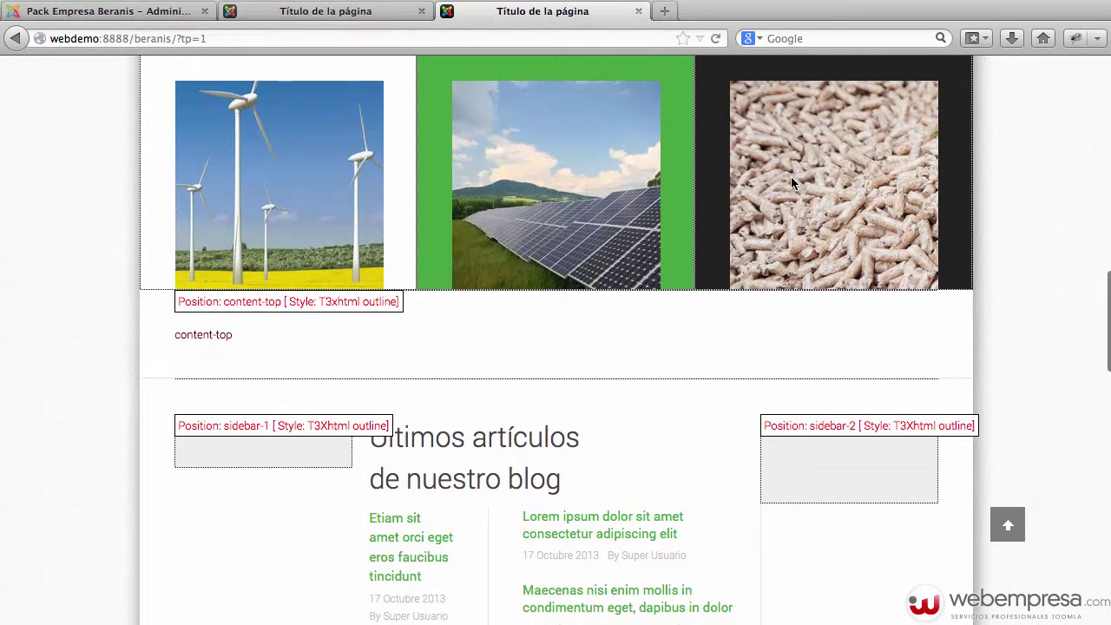
scroll(791, 182, down, 3)
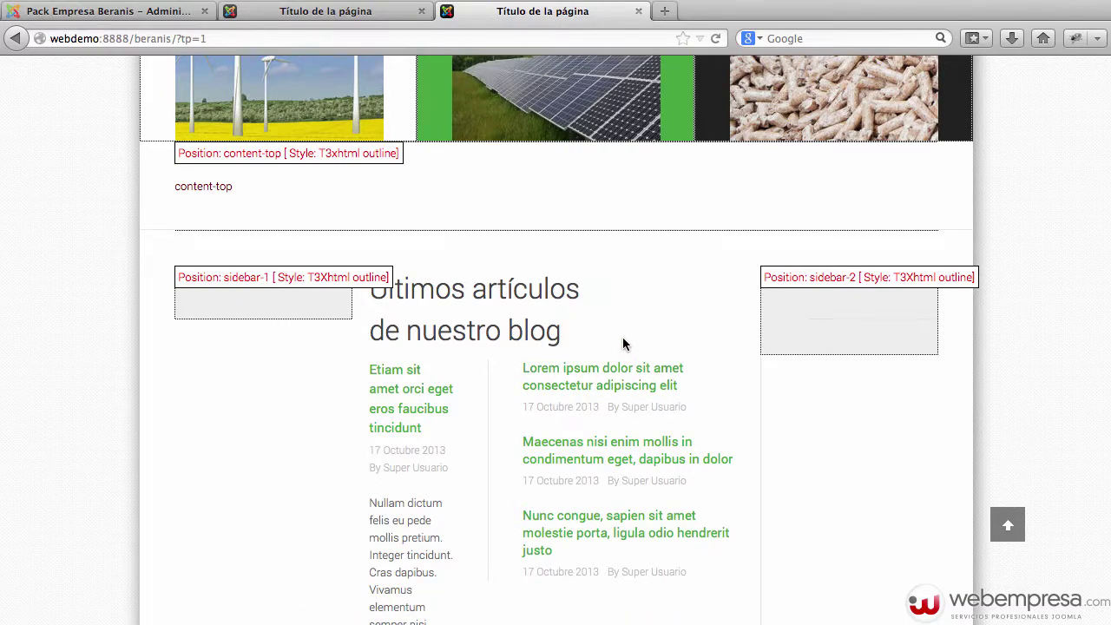
click(345, 12)
scroll(486, 289, down, 1)
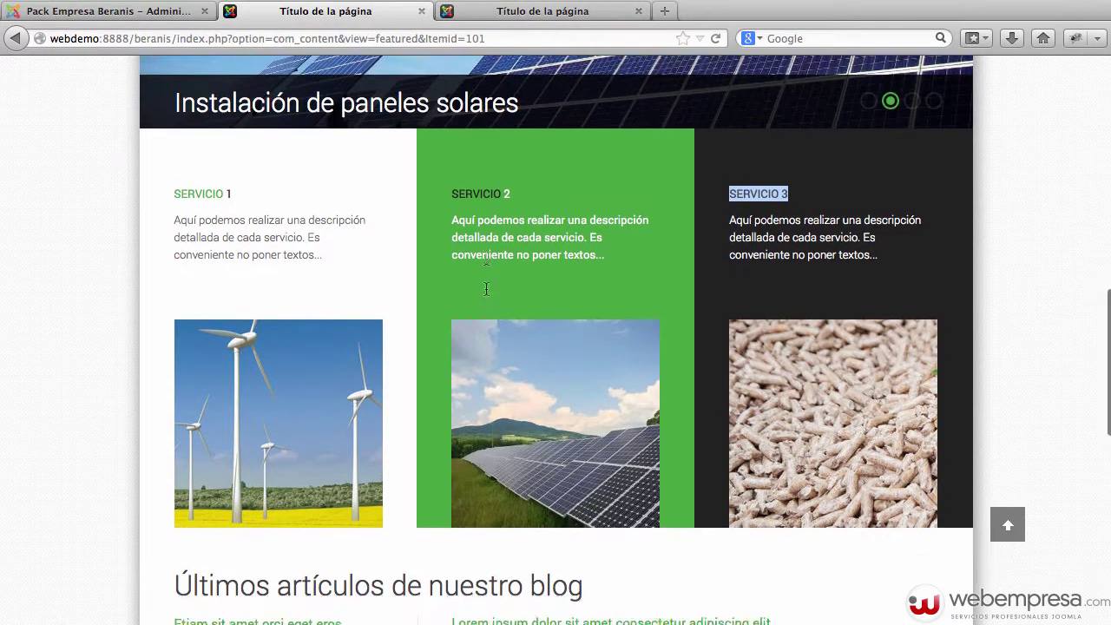
scroll(486, 289, down, 5)
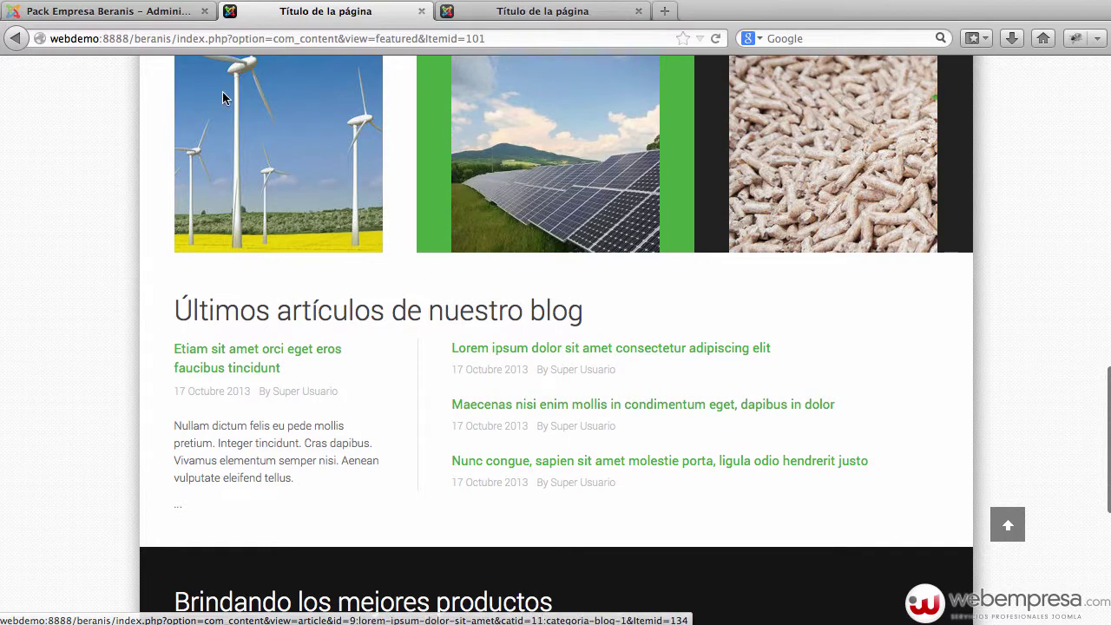
Close the Servicio 3 module and open the Inicio item of the Menú principal for editing
click(161, 20)
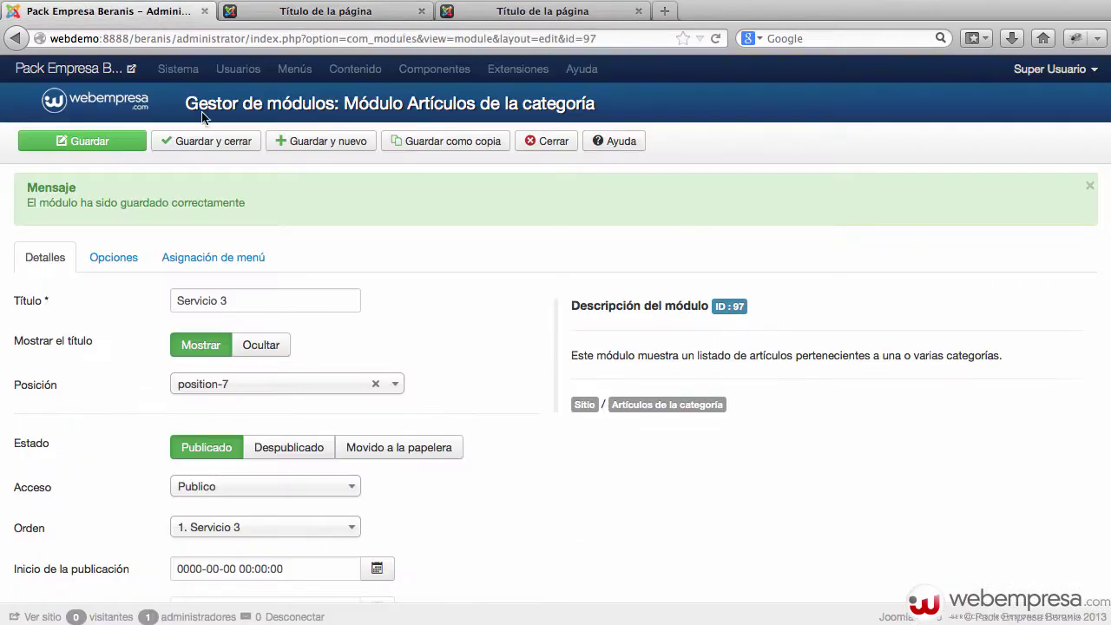
click(540, 141)
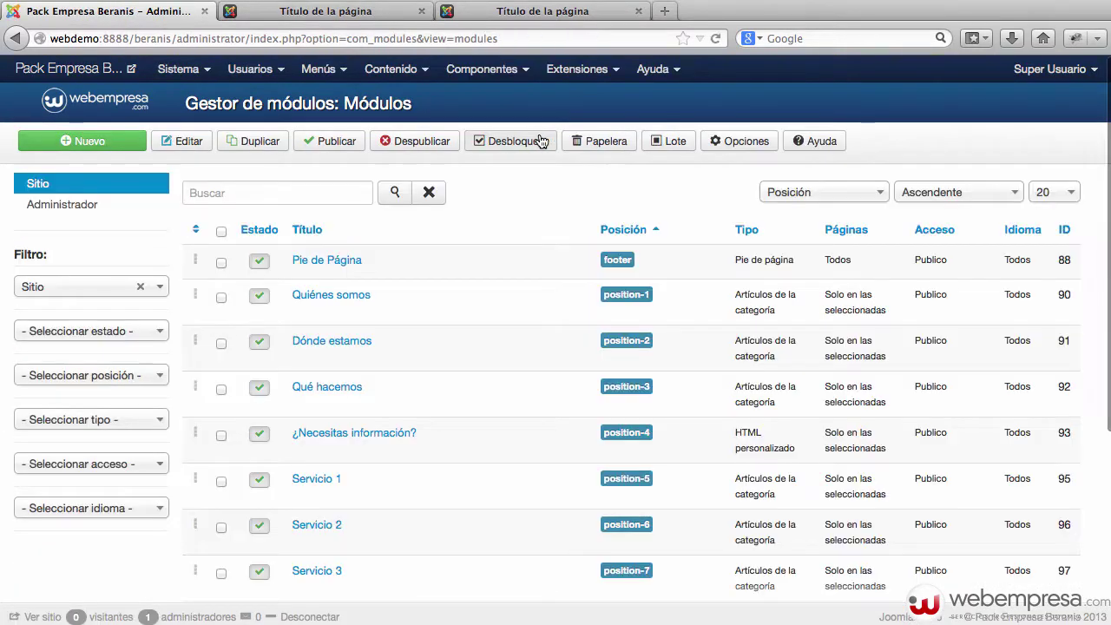
click(318, 69)
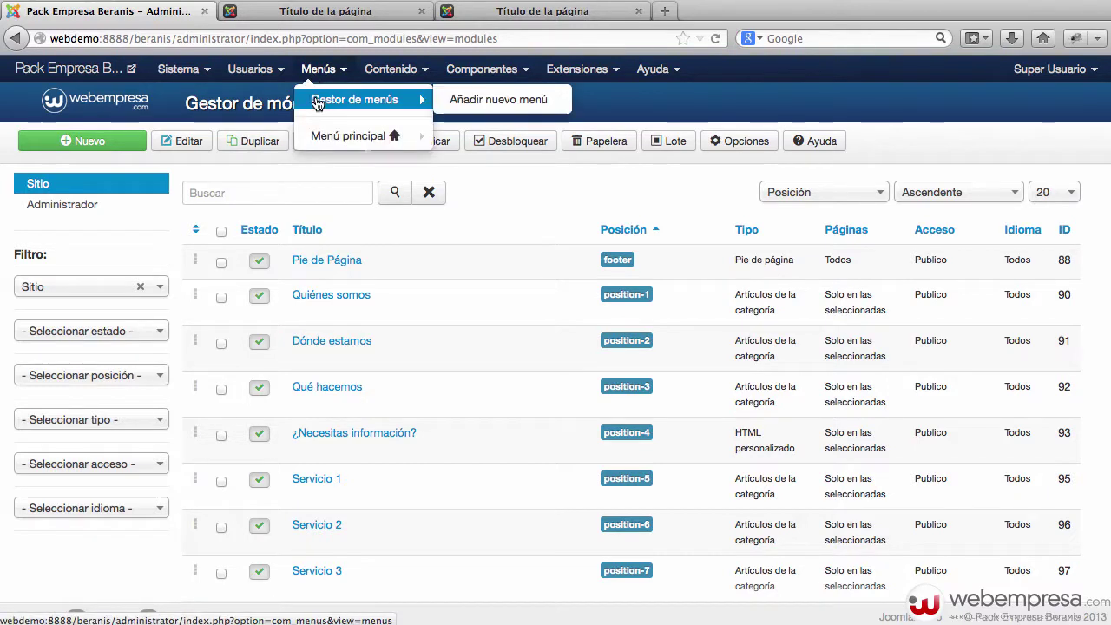
click(317, 97)
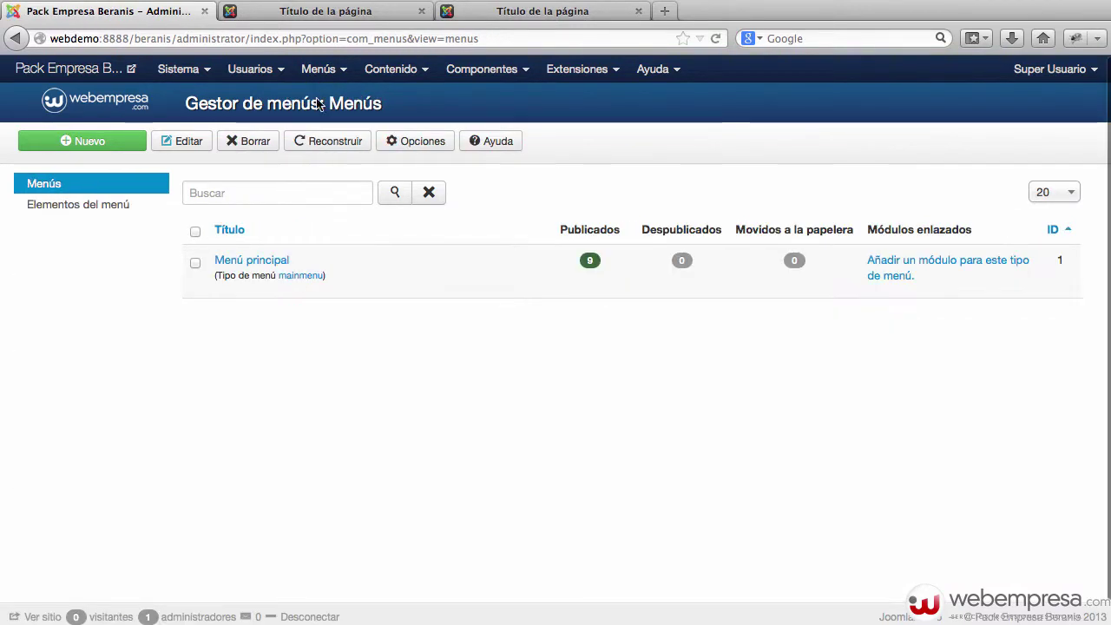
click(257, 264)
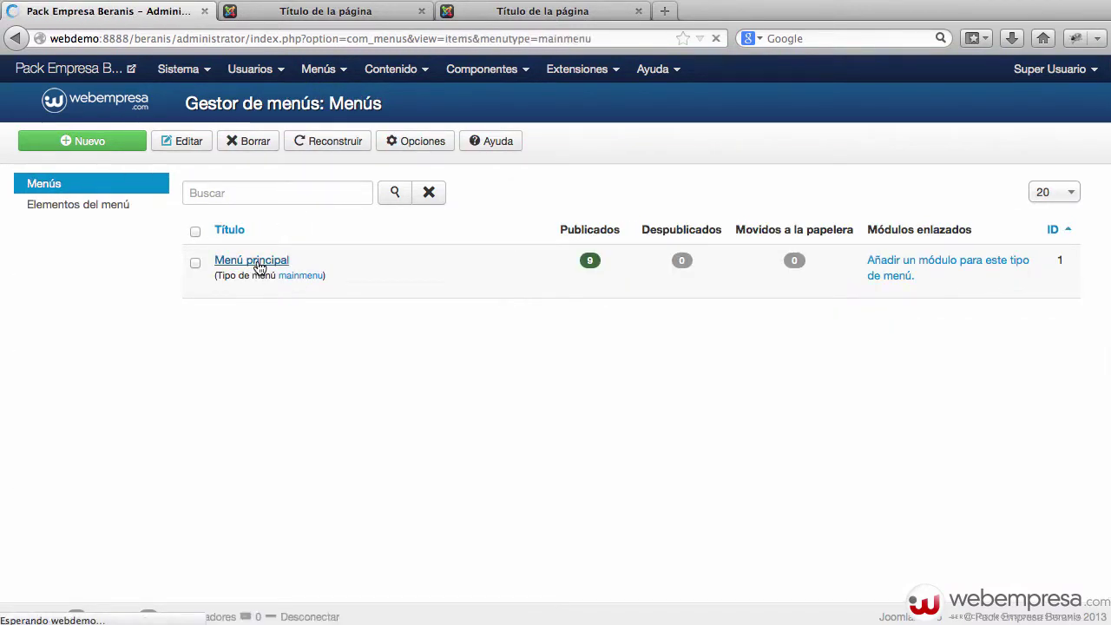
click(316, 262)
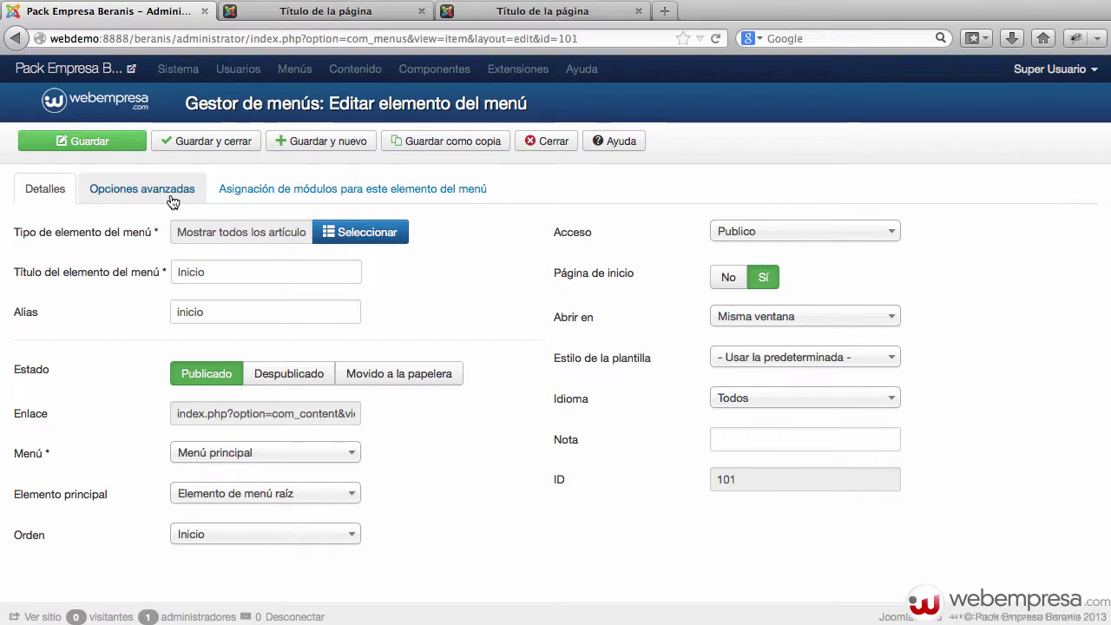
Examine the Inicio item's introduction article, column and link quantities in its presentation options, and compare them with the public blog section
click(172, 201)
mouse_move(82, 408)
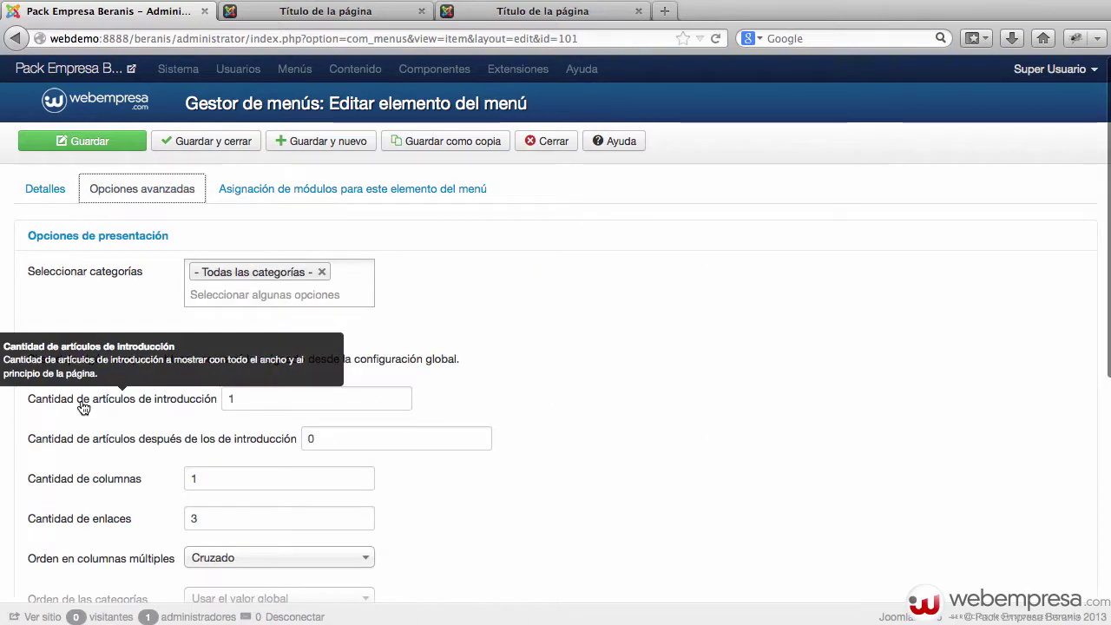
click(260, 397)
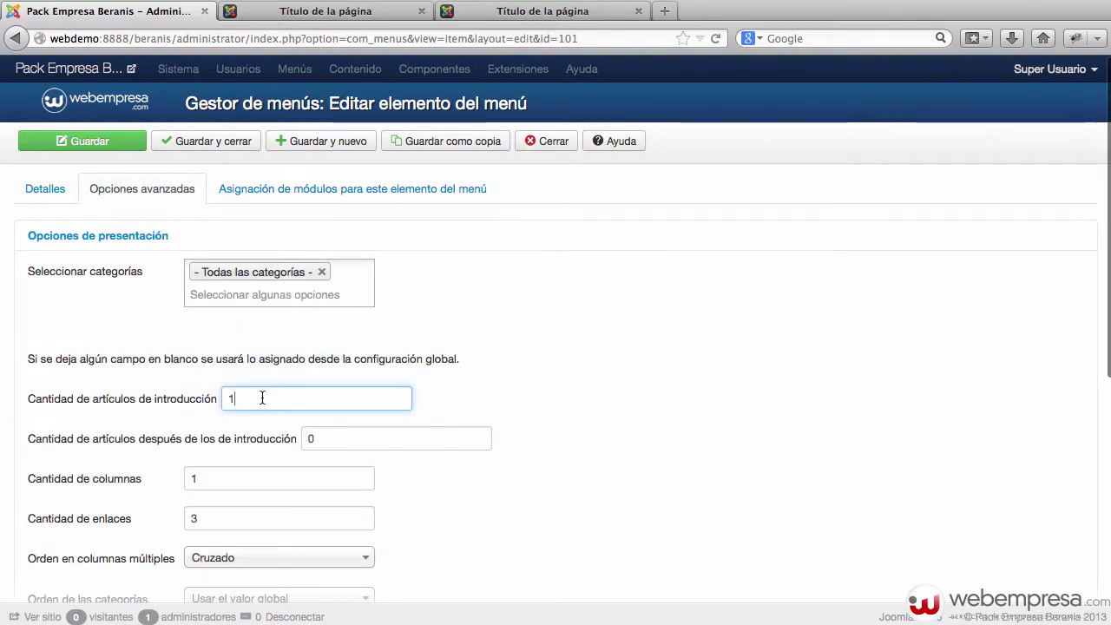
drag(261, 396, 227, 398)
drag(211, 474, 128, 473)
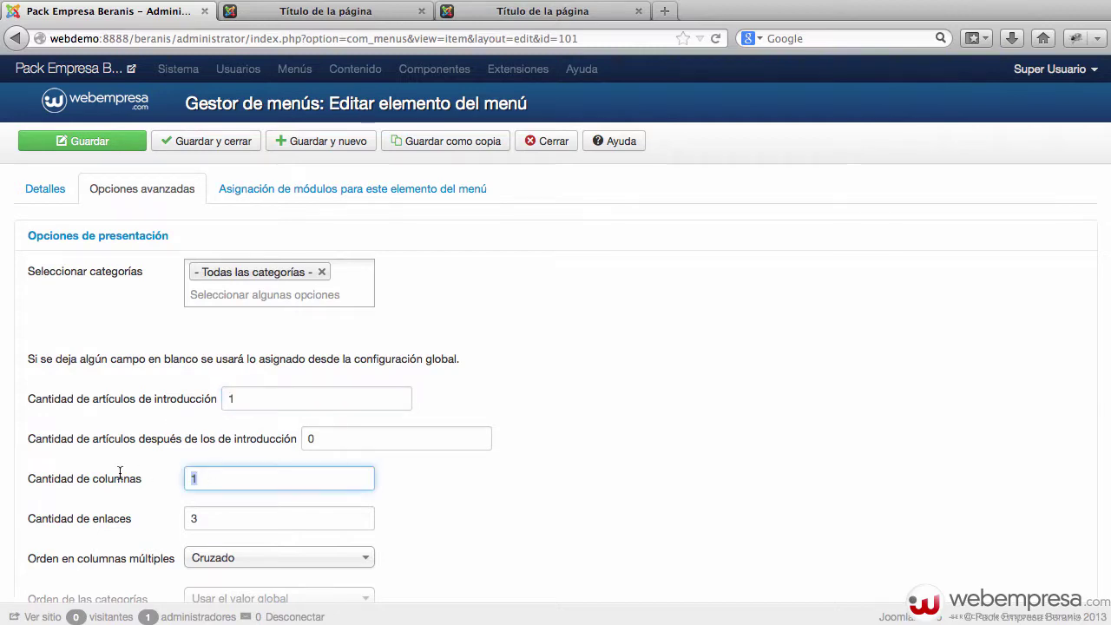
drag(209, 518, 136, 514)
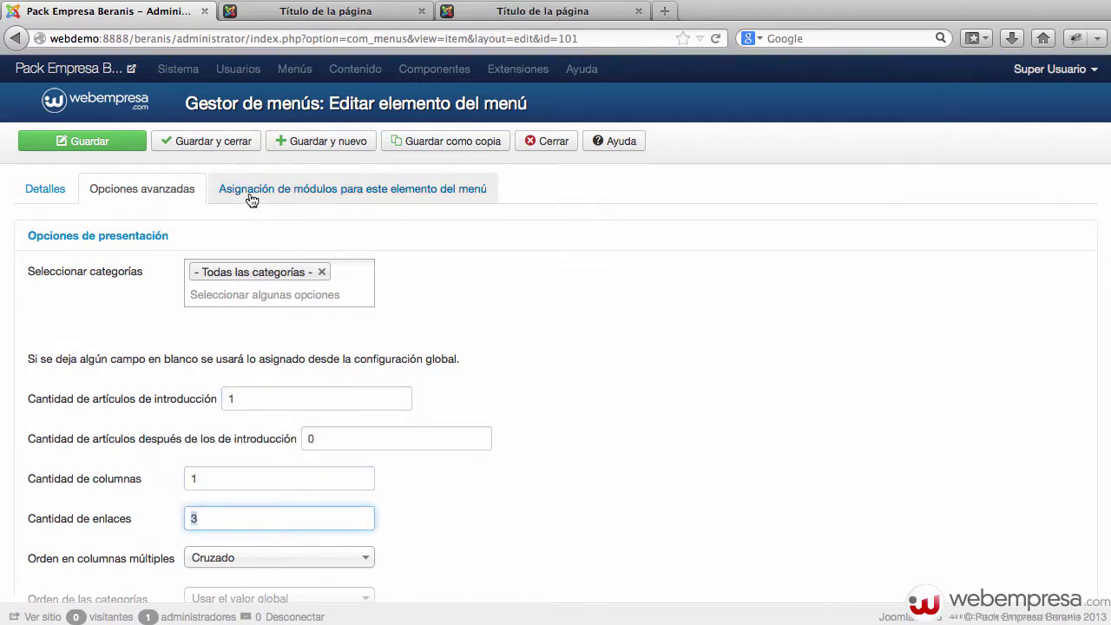
click(323, 15)
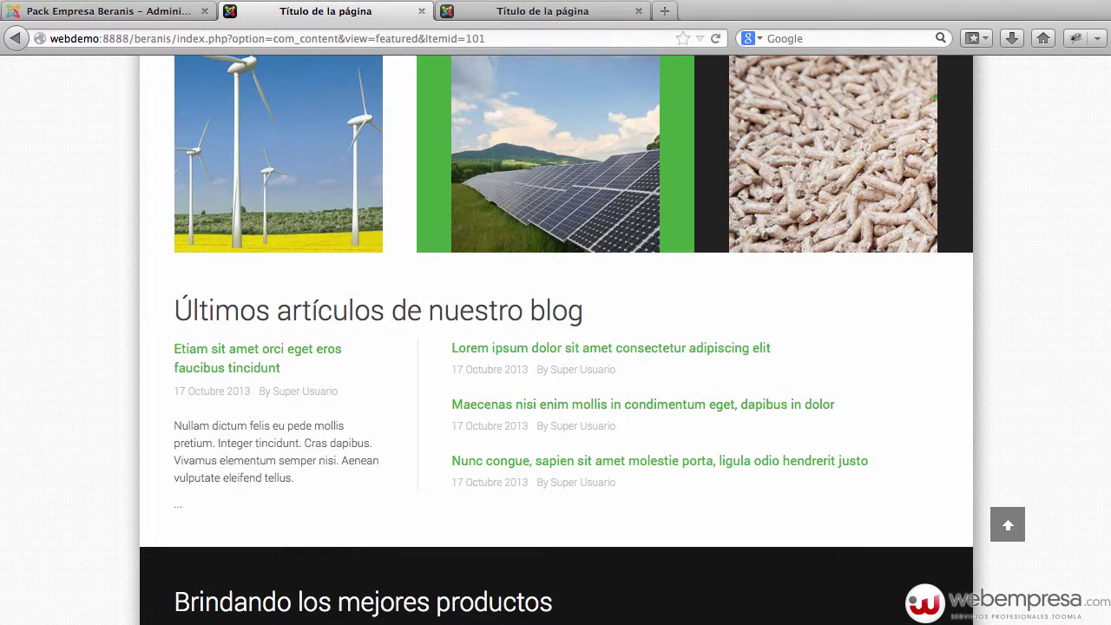
click(130, 16)
Set the Inicio item's number of introduction articles to 2, save it, and check the blog section on the reloaded home page
click(158, 405)
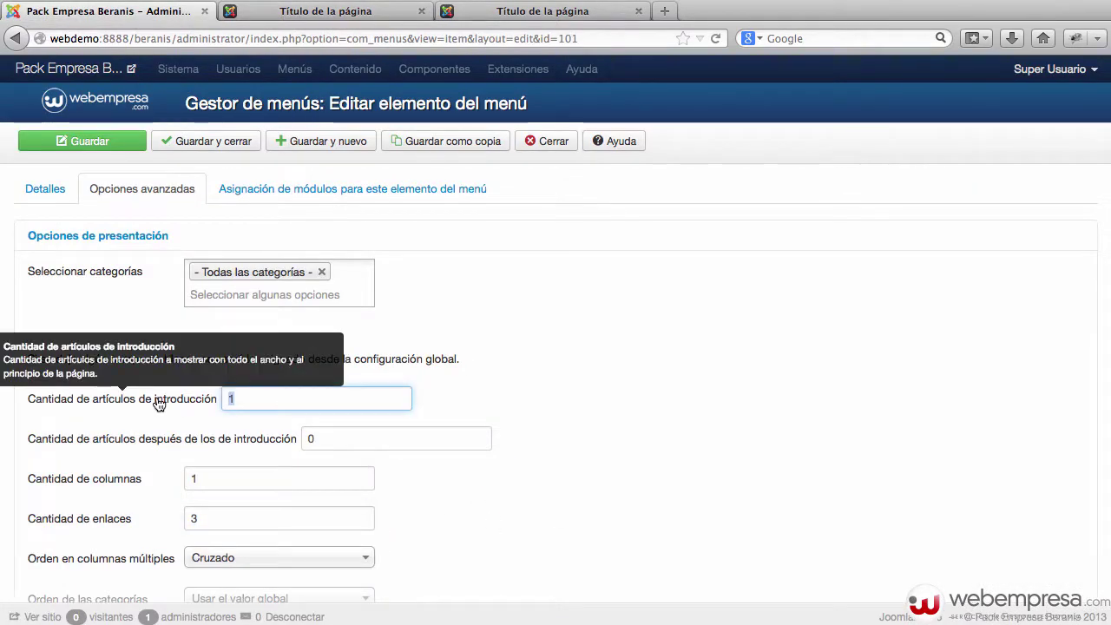
text(2)
click(502, 354)
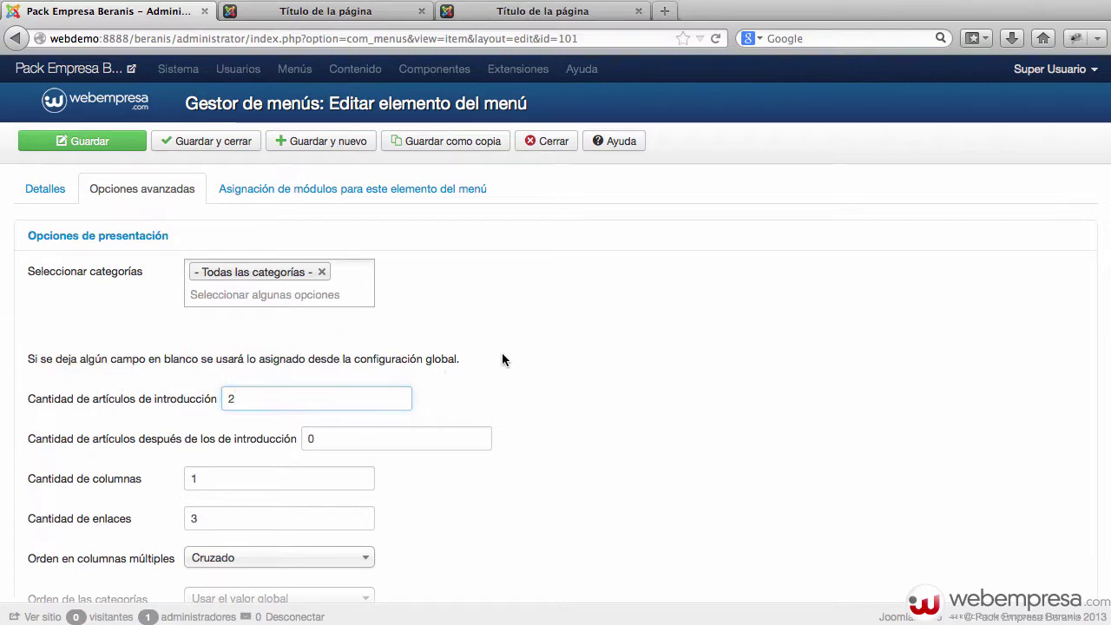
click(113, 144)
click(309, 9)
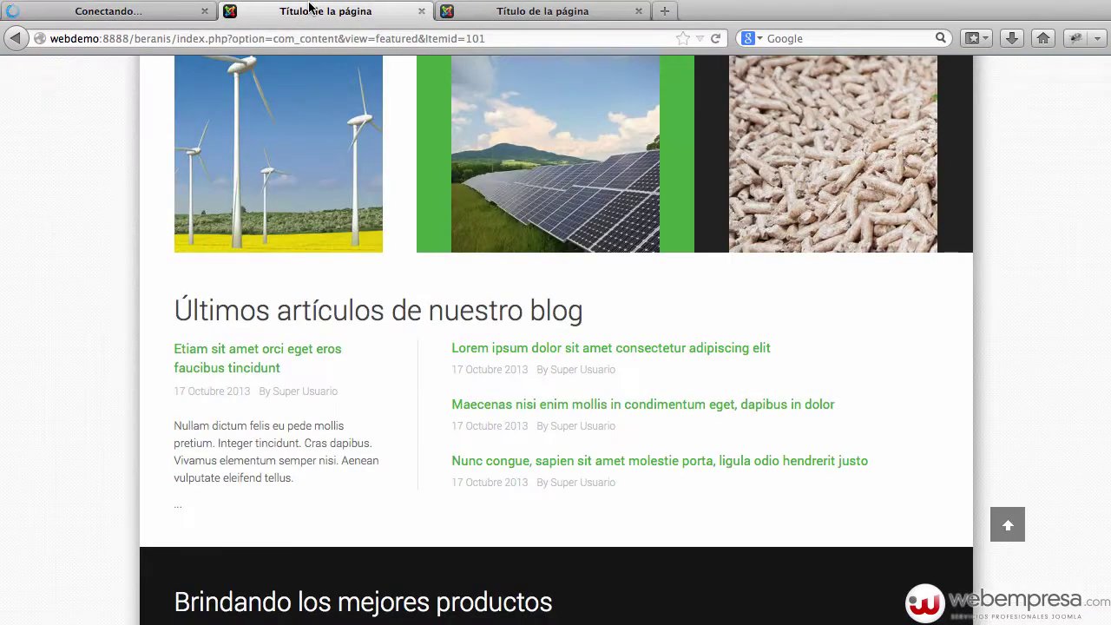
key(super+r)
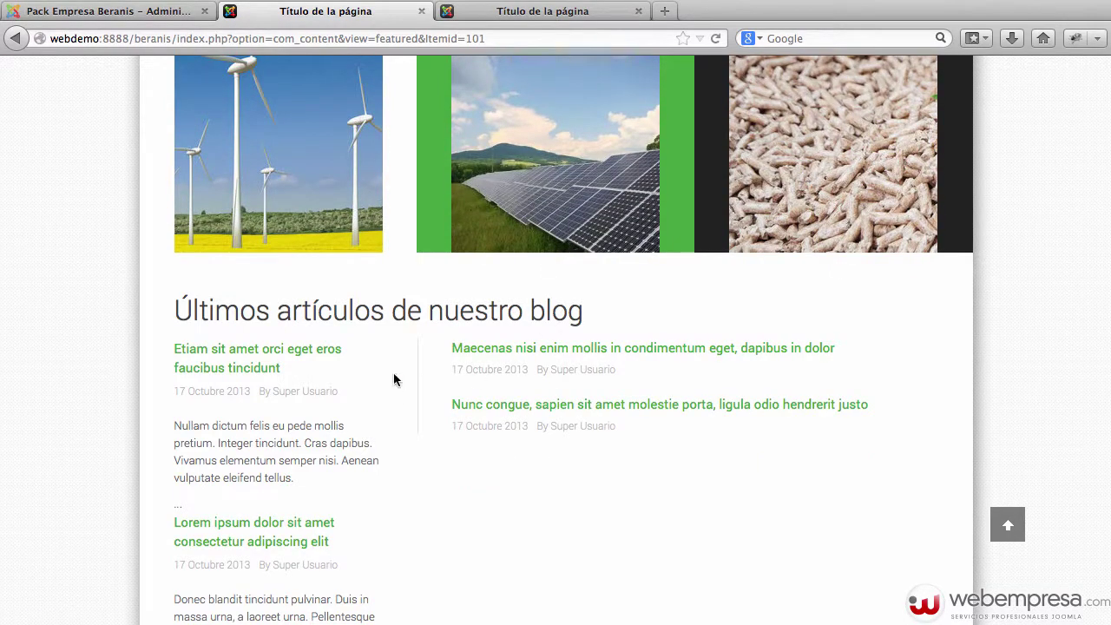
scroll(295, 434, down, 2)
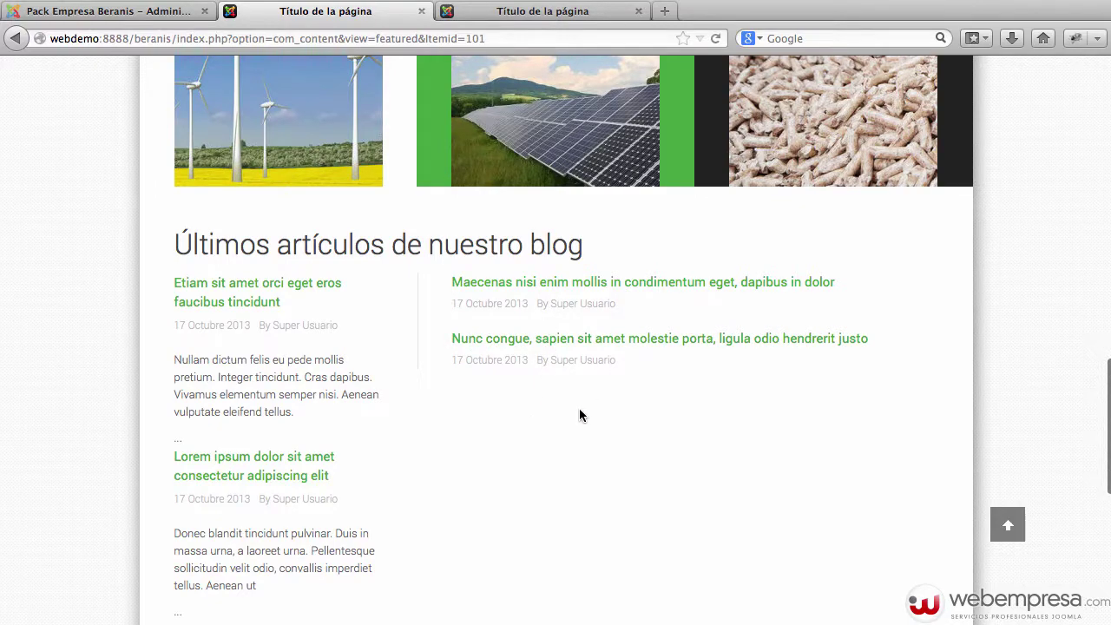
Set the Inicio item's number of introduction articles to 1, save it, and reload the public home page to check the blog section
click(170, 12)
scroll(227, 278, down, 1)
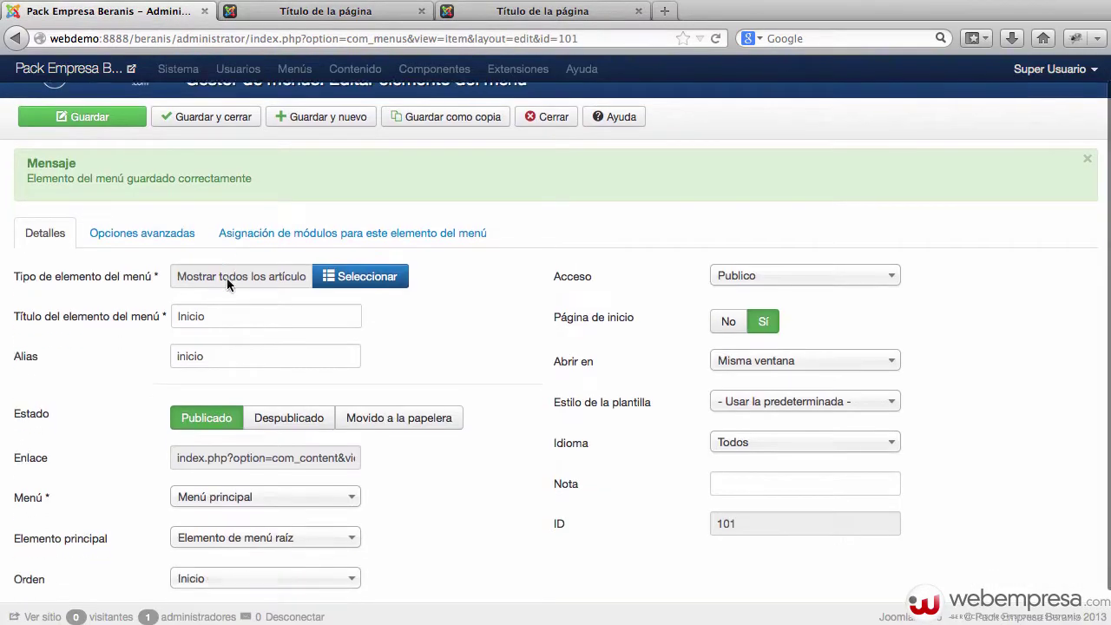
click(147, 232)
click(229, 443)
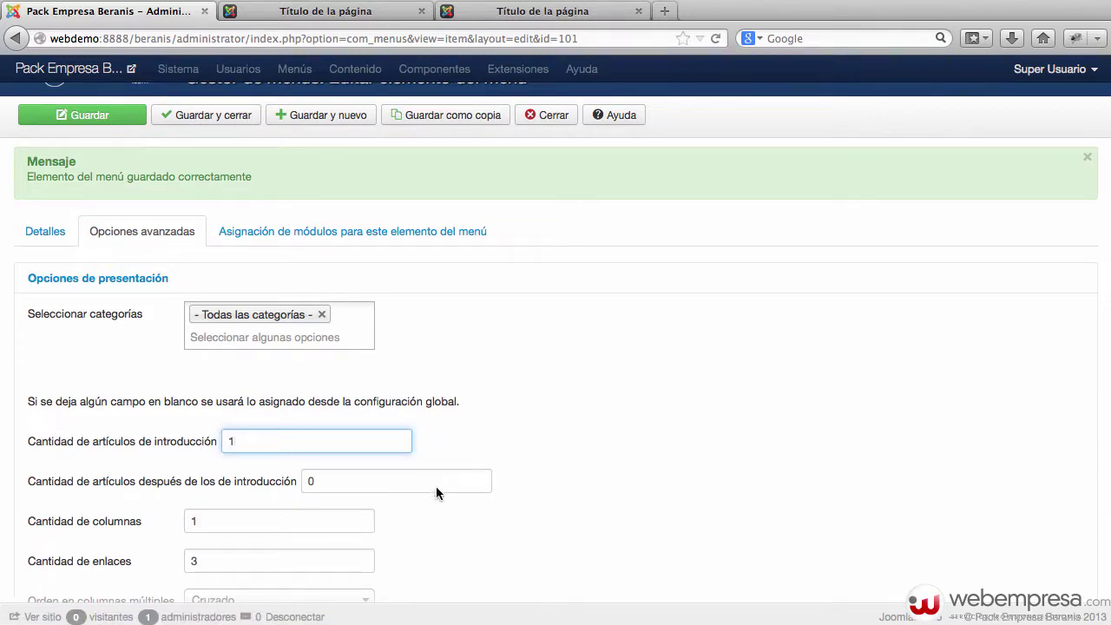
click(333, 21)
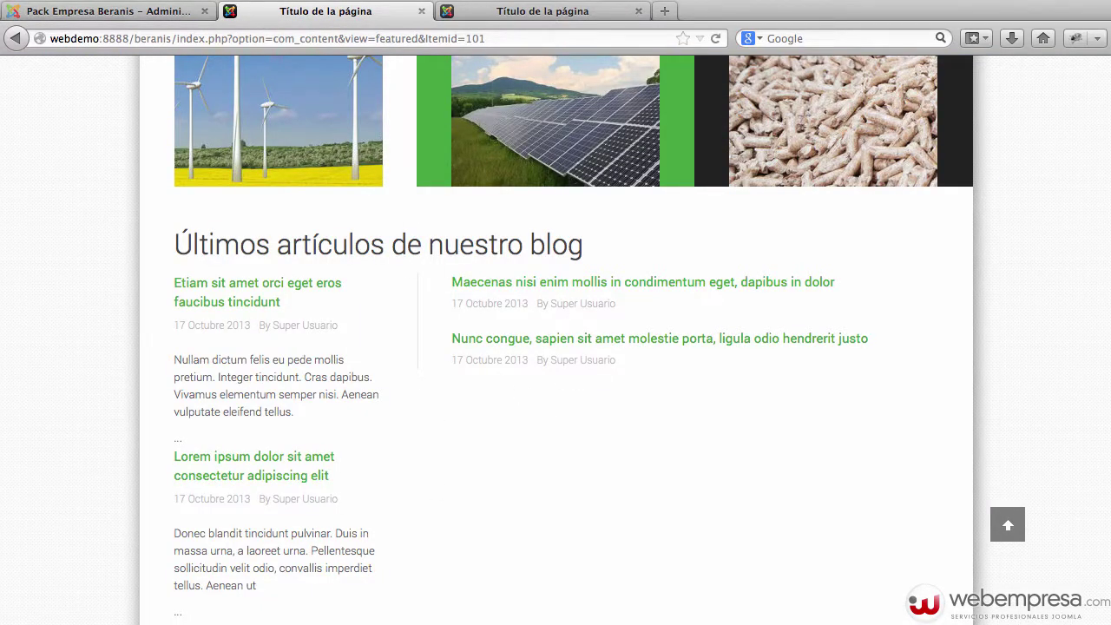
click(104, 10)
click(414, 351)
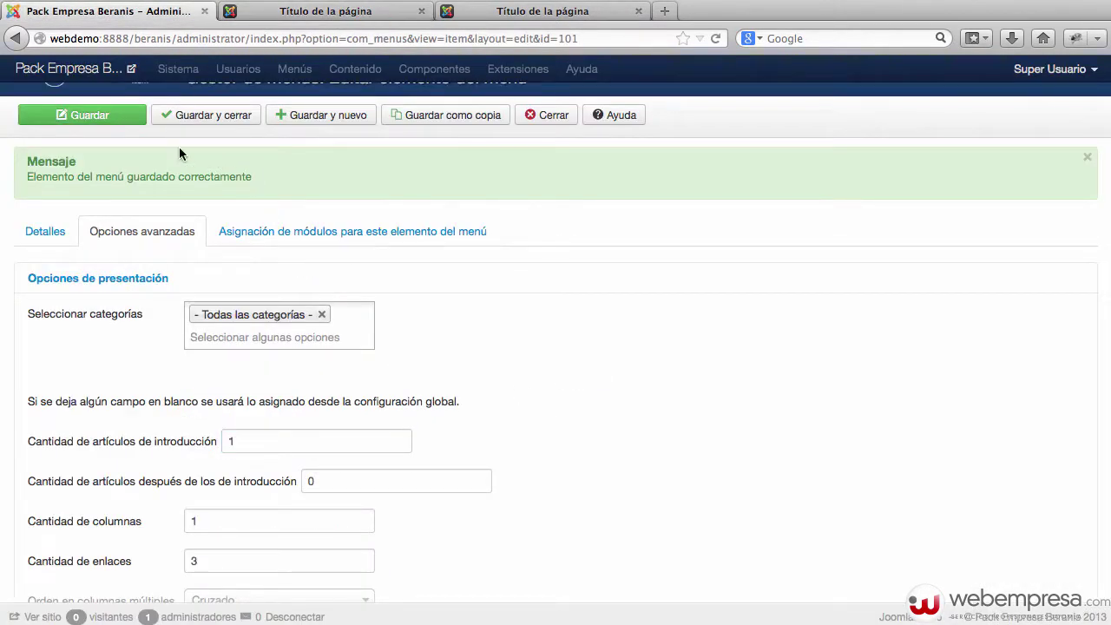
click(114, 117)
click(318, 12)
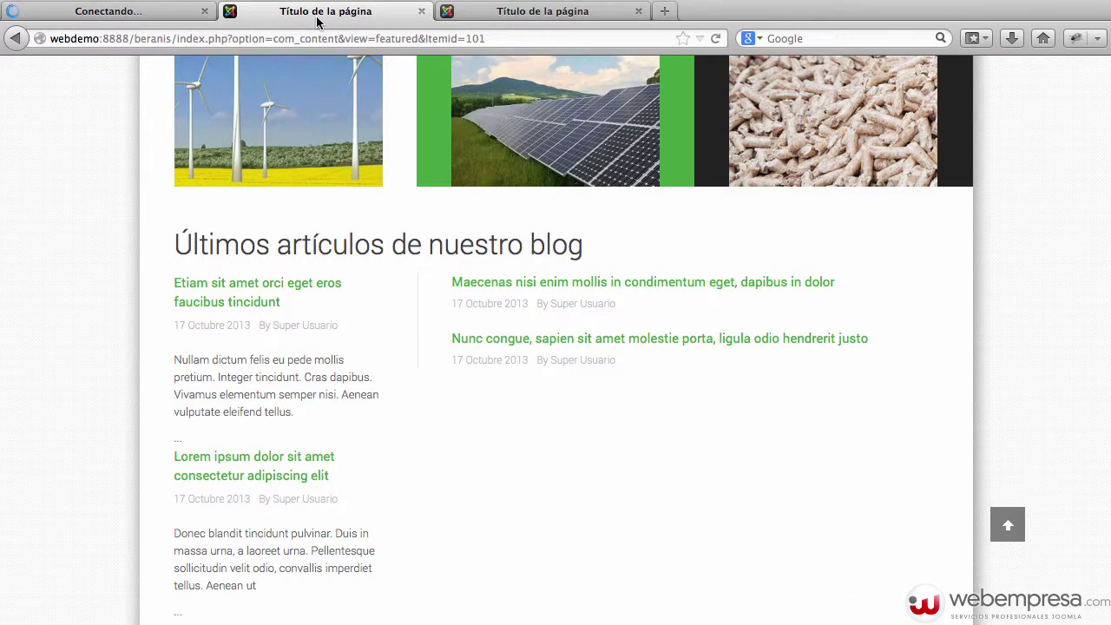
key(super+r)
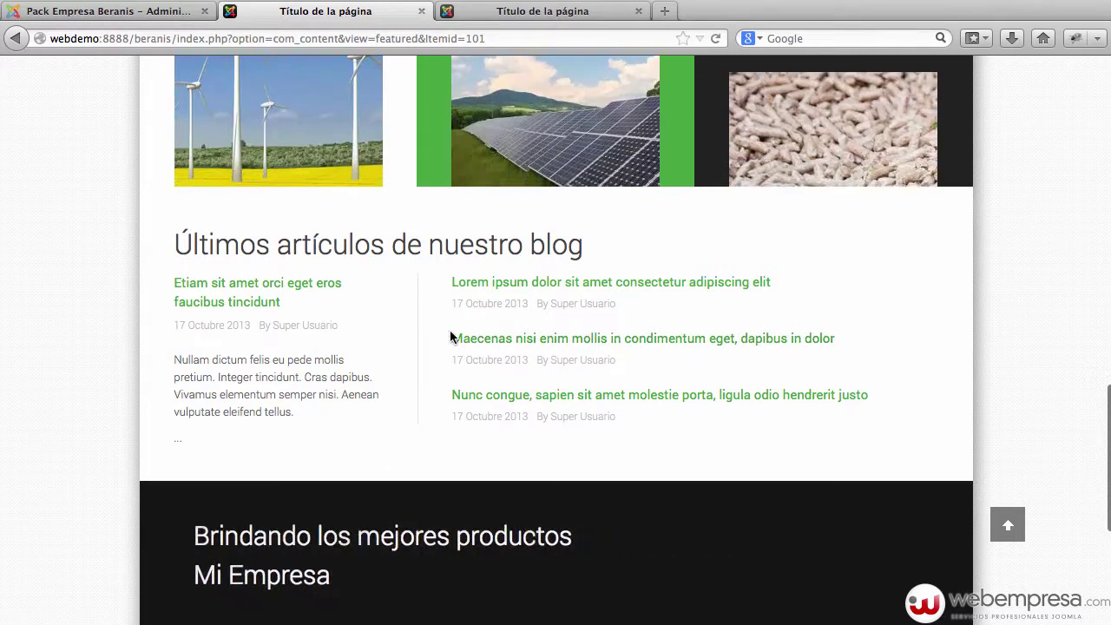
Examine the footer below the blog section on the home page, including the company slogan and the copyright text with its links
scroll(489, 344, down, 2)
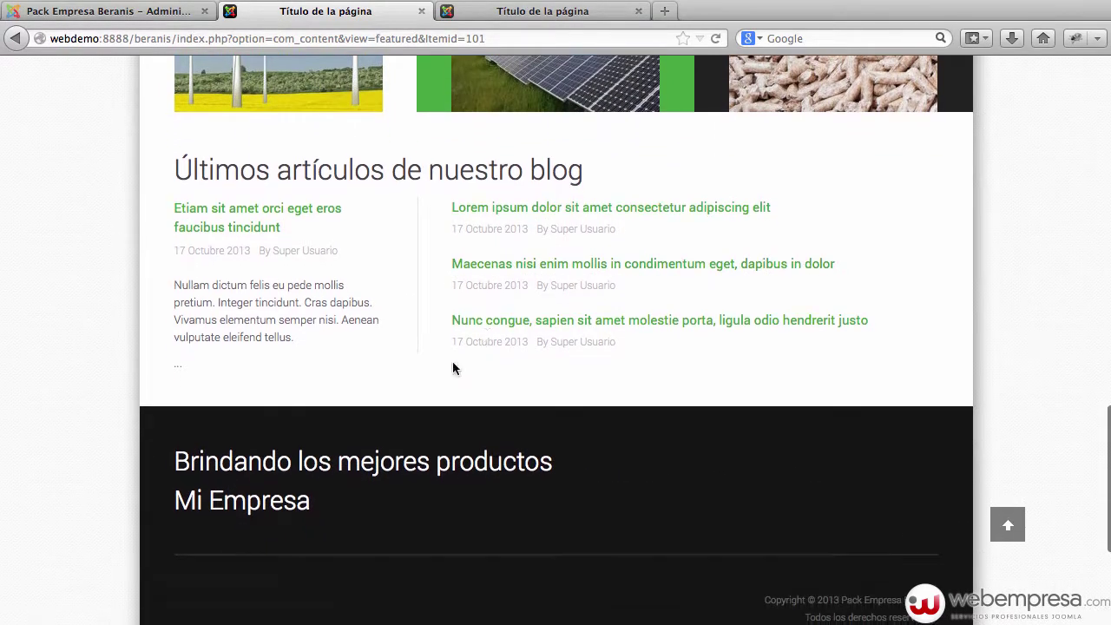
scroll(317, 438, down, 1)
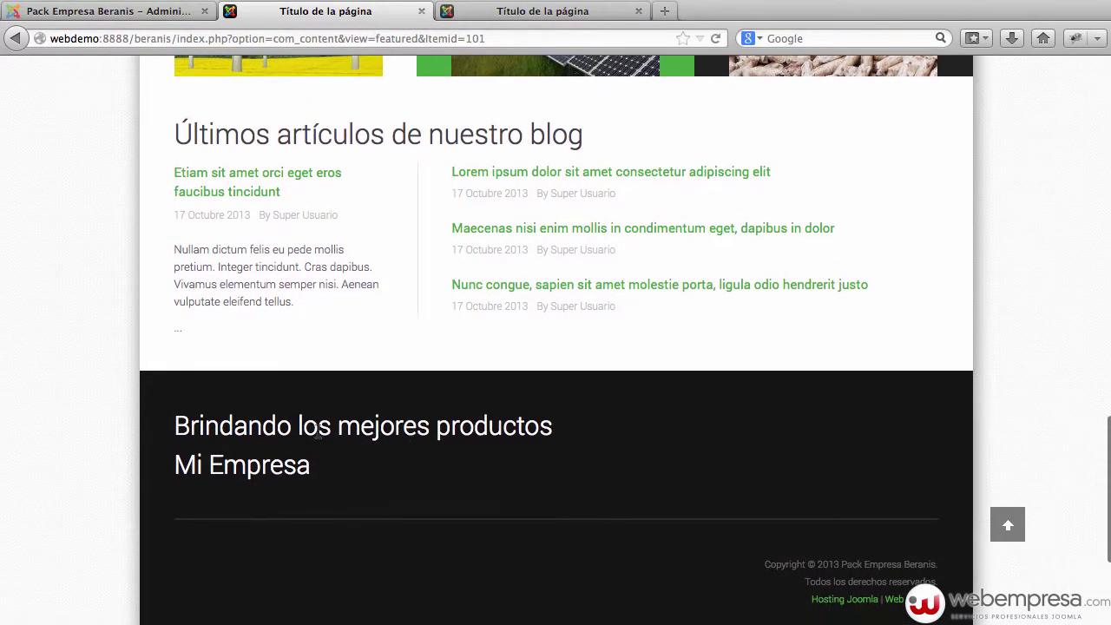
scroll(330, 430, down, 2)
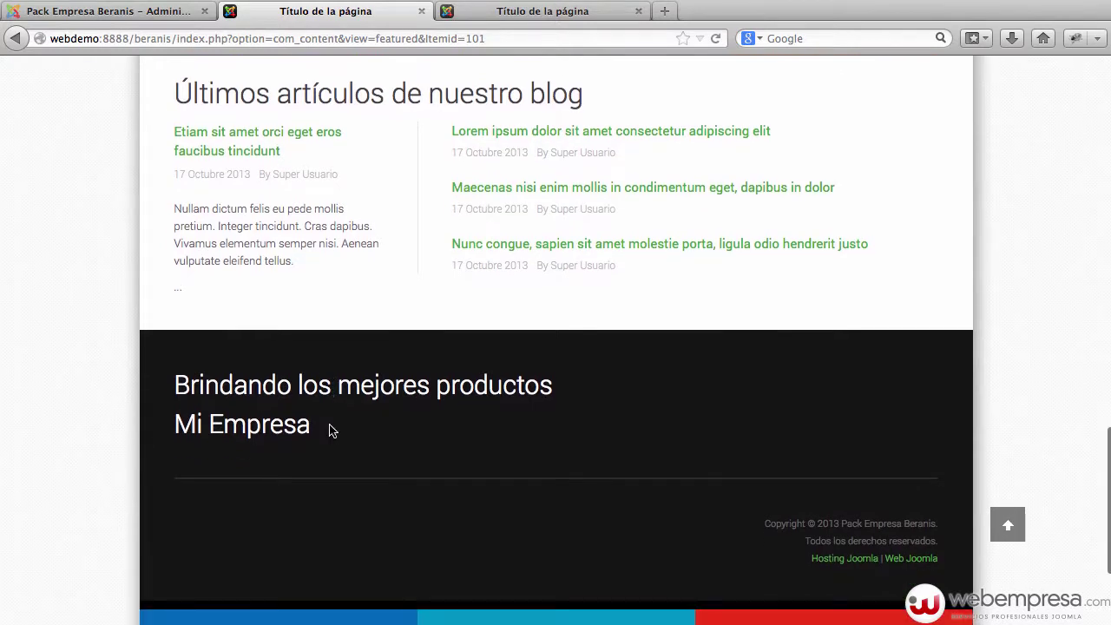
scroll(330, 429, down, 1)
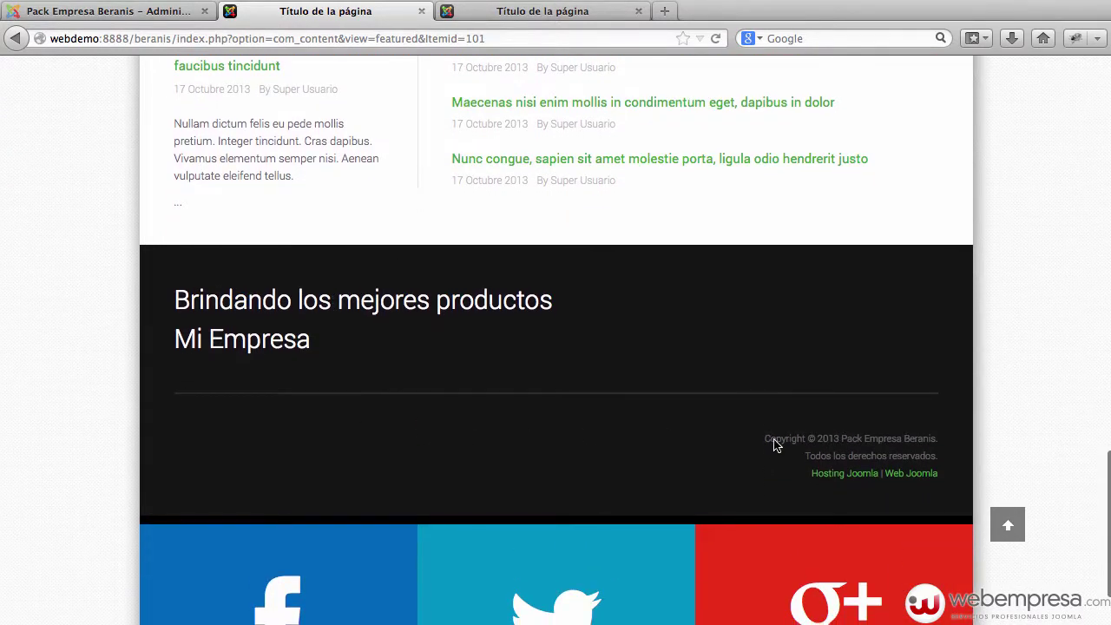
drag(765, 443, 946, 485)
click(851, 495)
Close the Inicio menu item and open the Pie de Página module in the footer position for editing
click(130, 13)
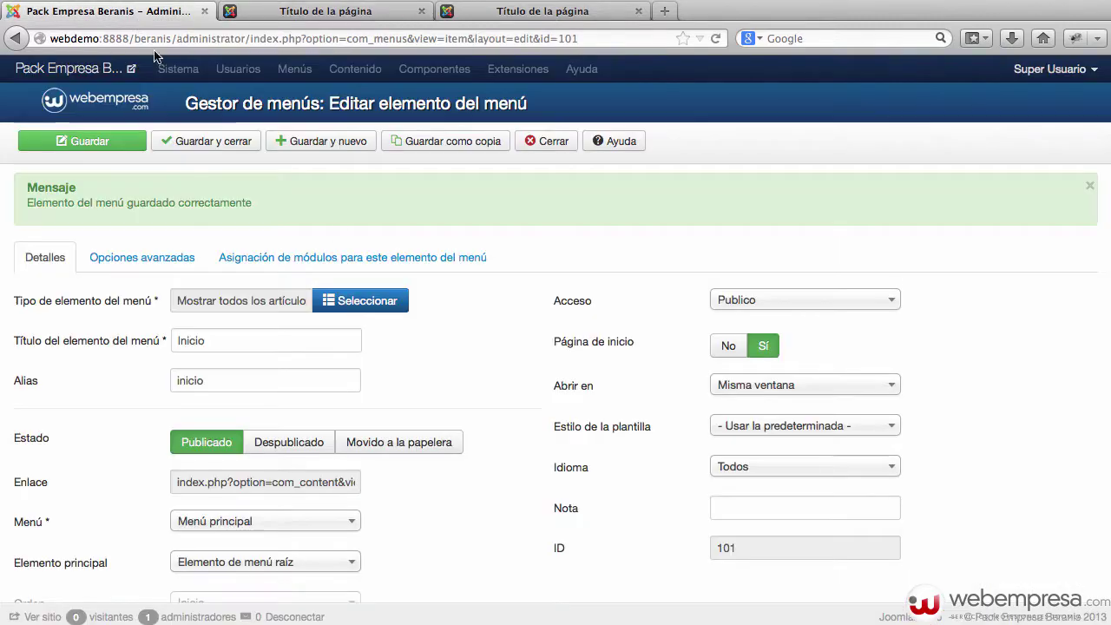
click(560, 148)
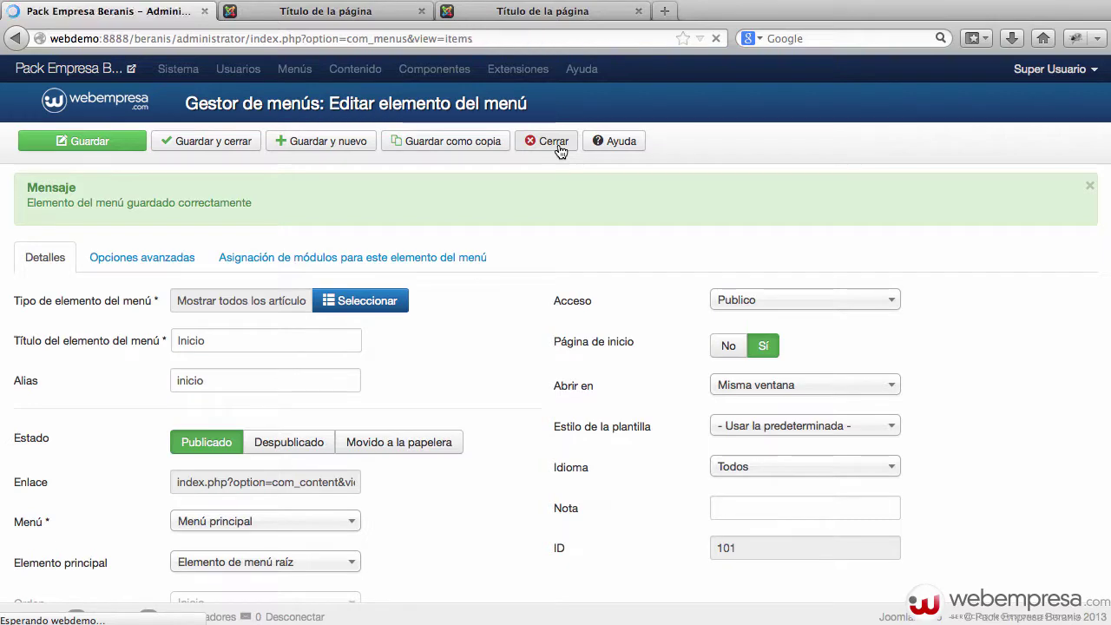
click(579, 70)
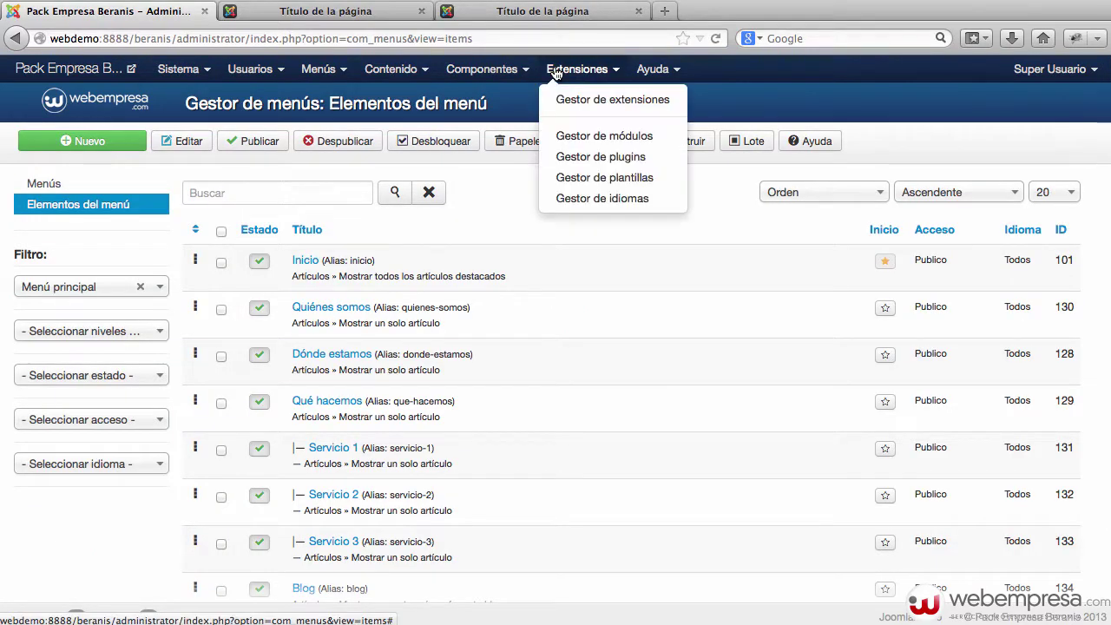
click(571, 136)
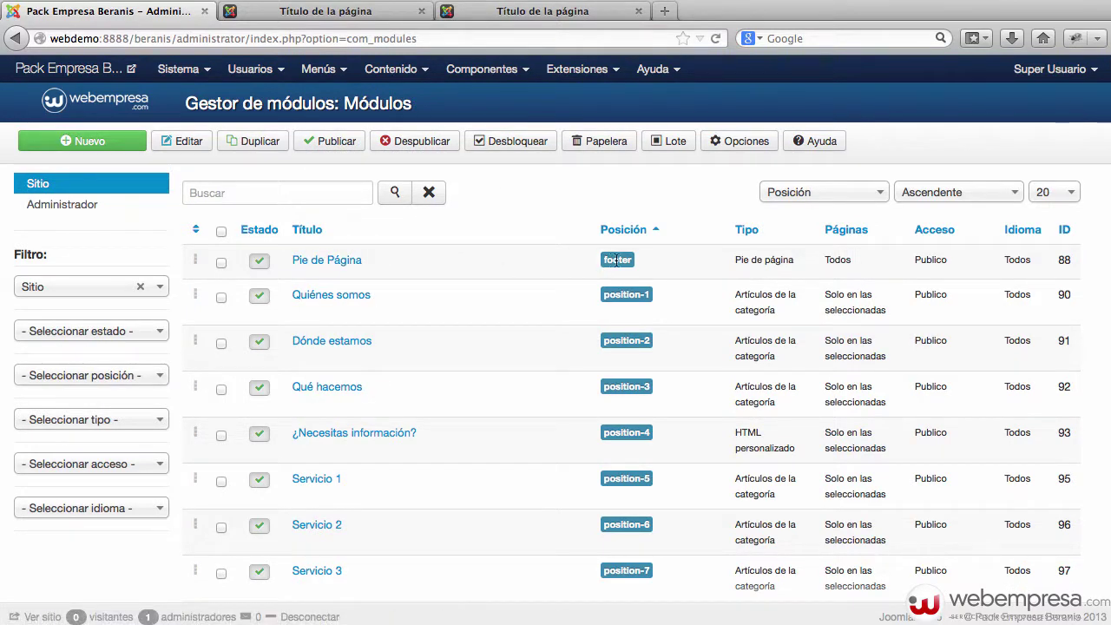
click(331, 263)
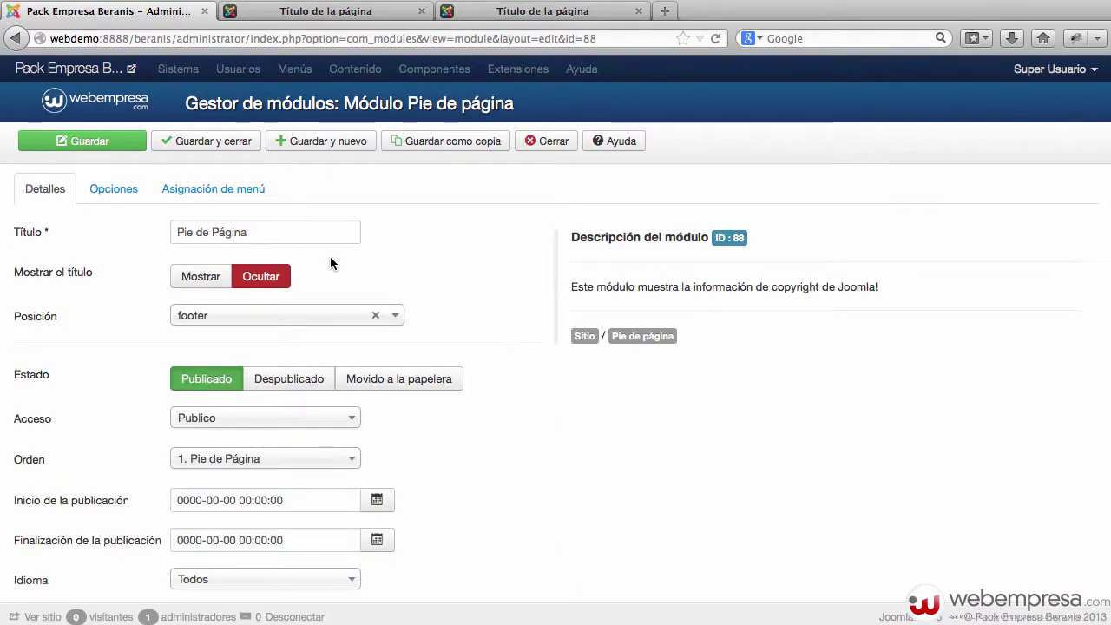
Review the Pie de Página module's options, menu assignment and details, close it, and compare with the copyright text on the home page
click(117, 188)
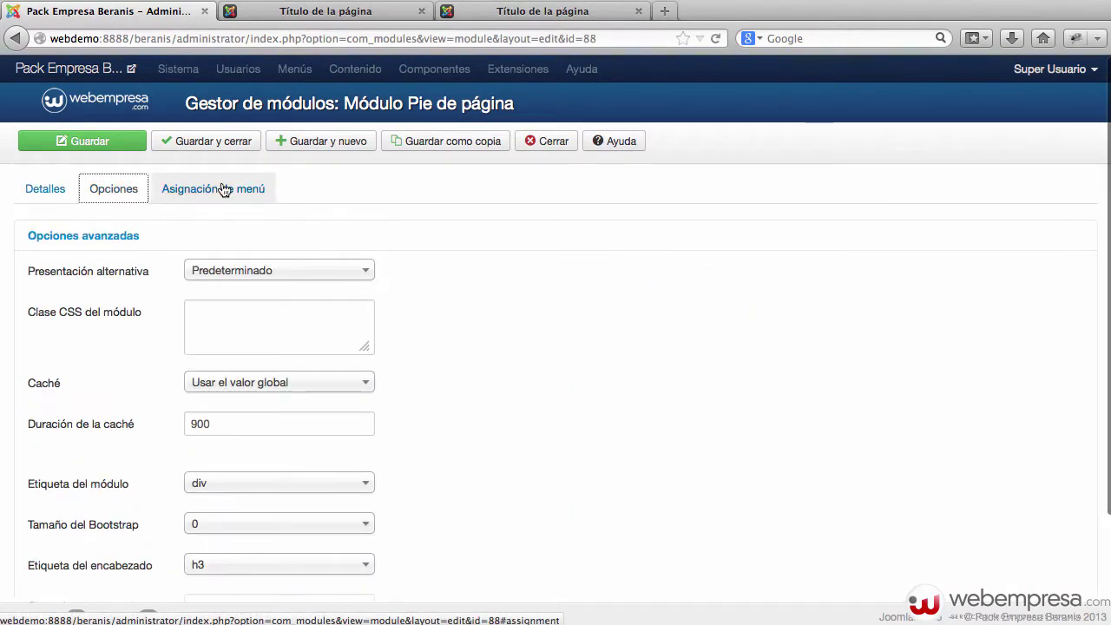
click(224, 190)
click(105, 191)
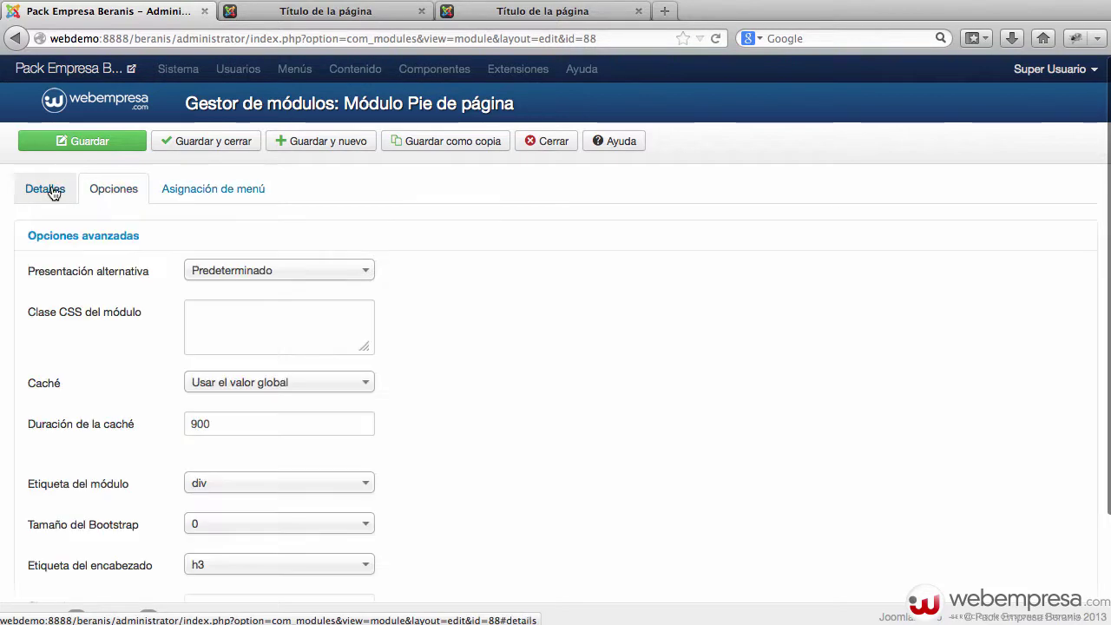
click(46, 188)
click(547, 141)
click(365, 14)
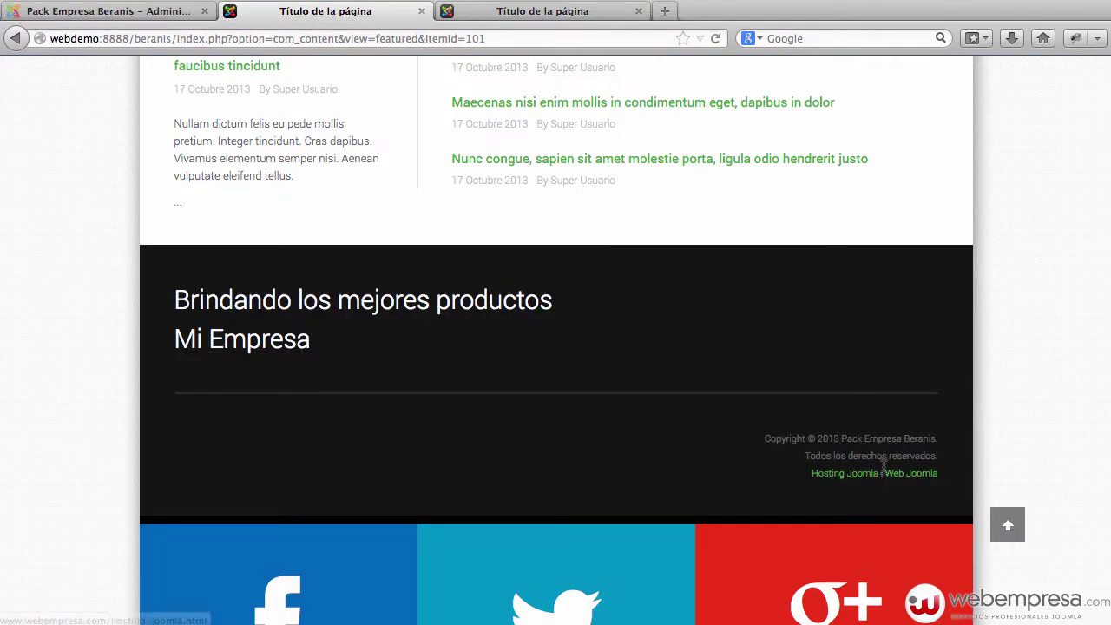
Open the eXtplorer component from the administrator and browse to the beranis/language/es-ES folder
click(130, 11)
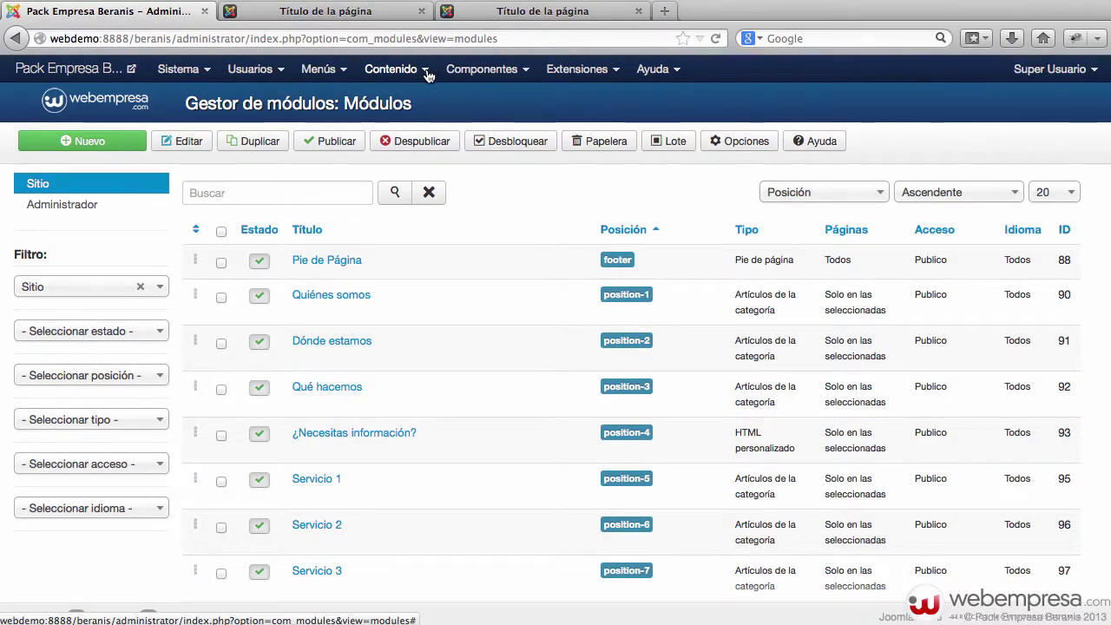
click(478, 70)
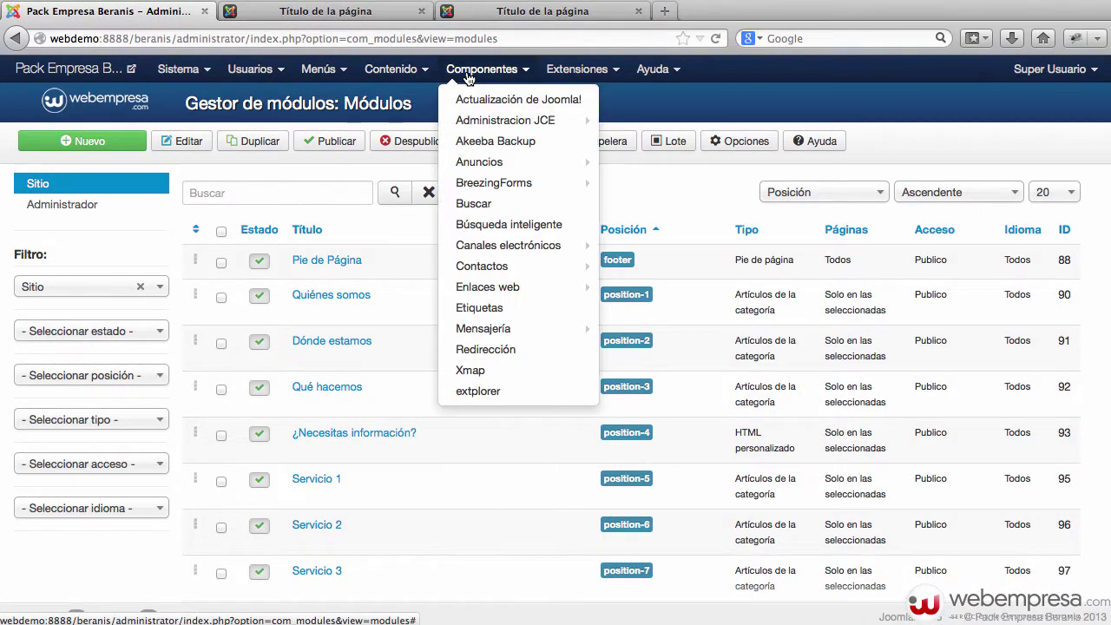
click(497, 391)
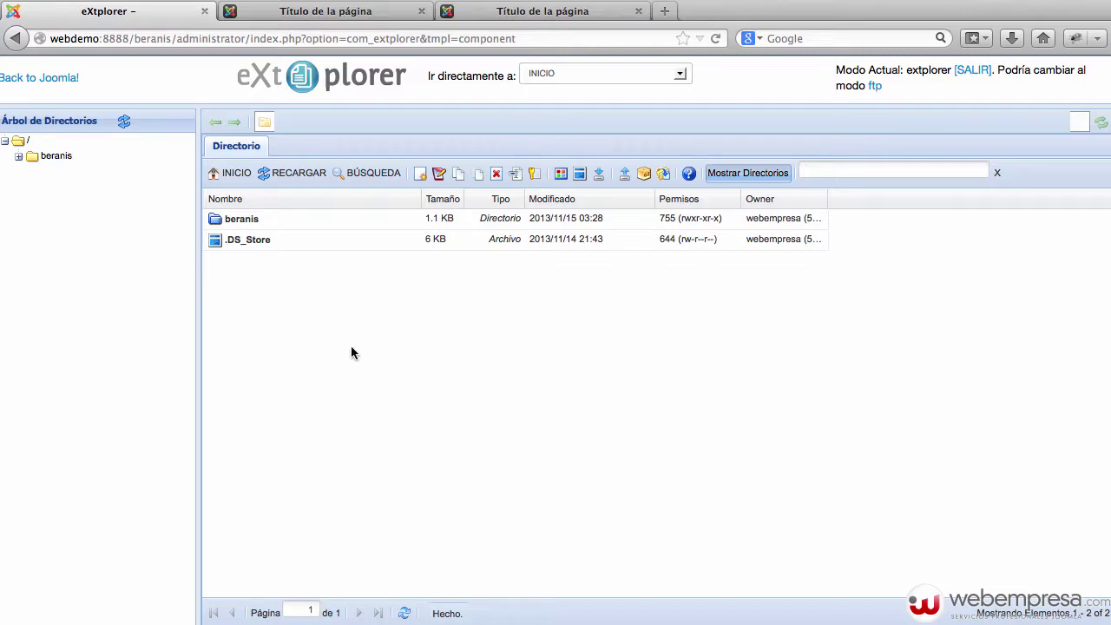
double_click(244, 219)
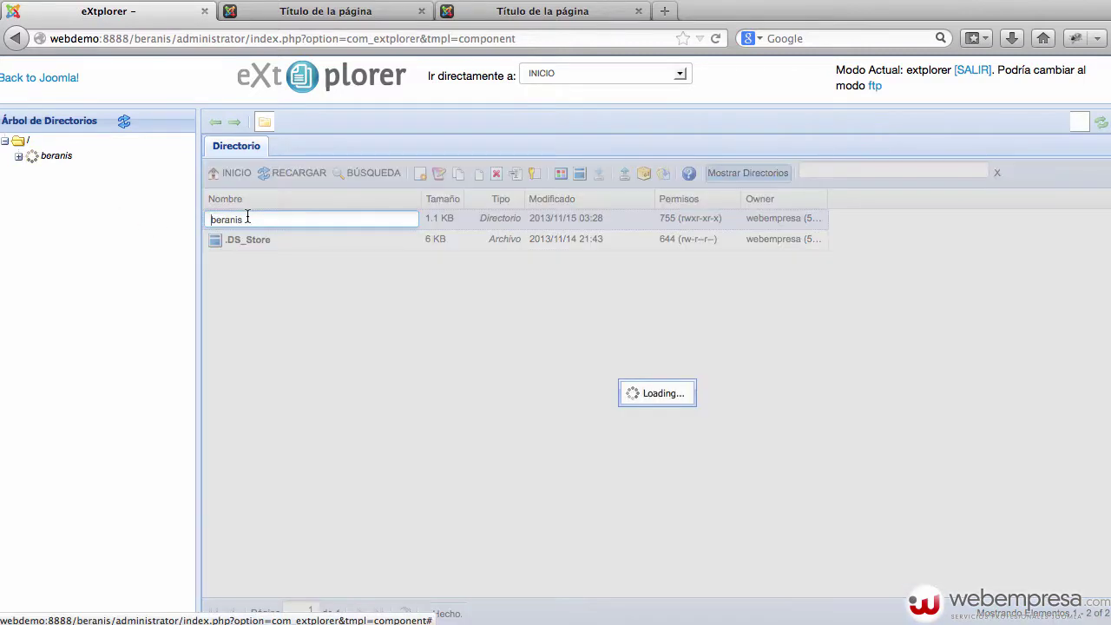
scroll(314, 311, down, 2)
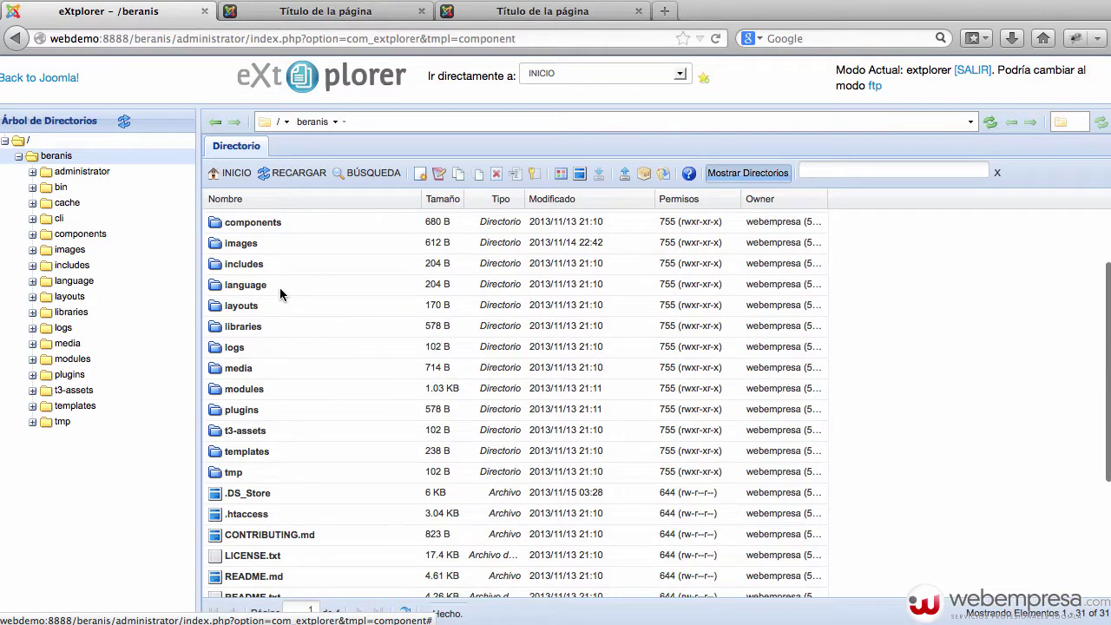
double_click(279, 287)
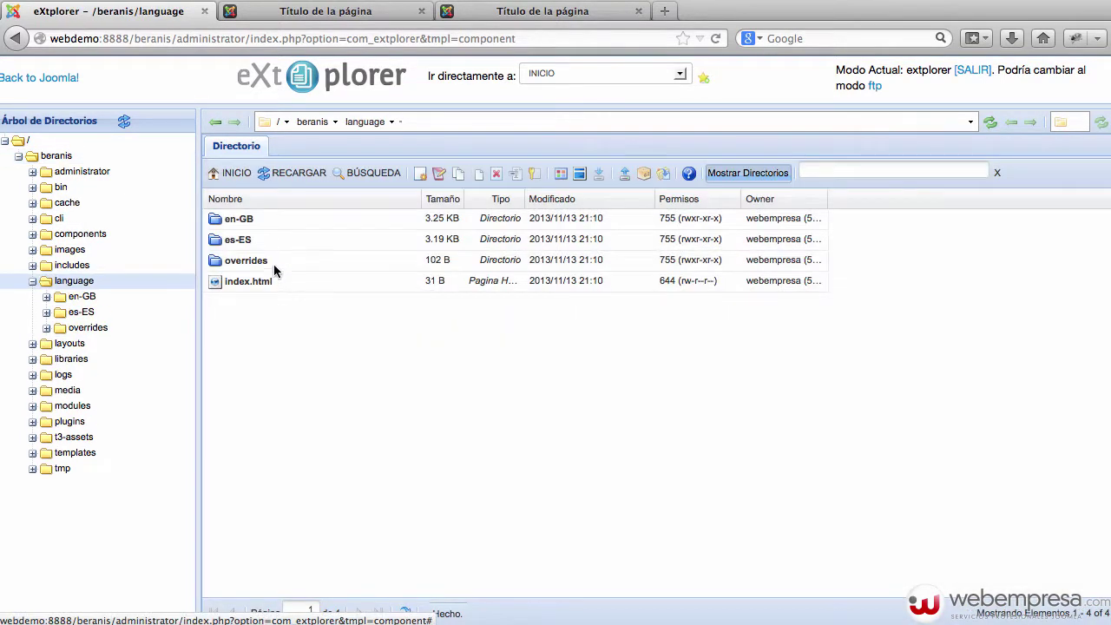
double_click(282, 239)
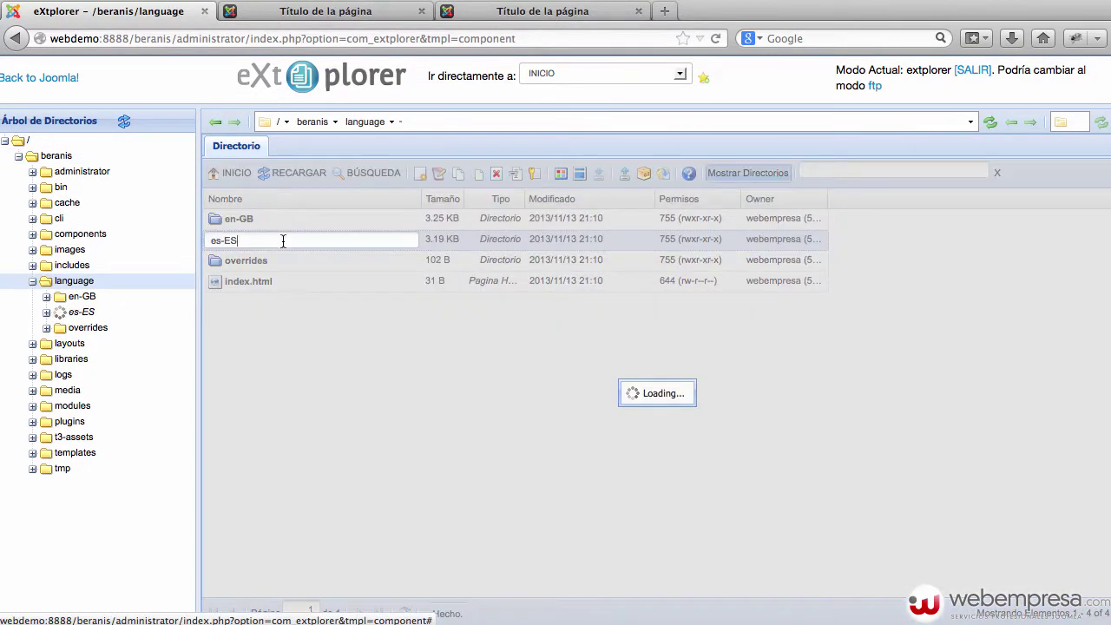
Find the file es-ES.mod_footer.ini in the es-ES folder and open it for editing
scroll(363, 319, down, 5)
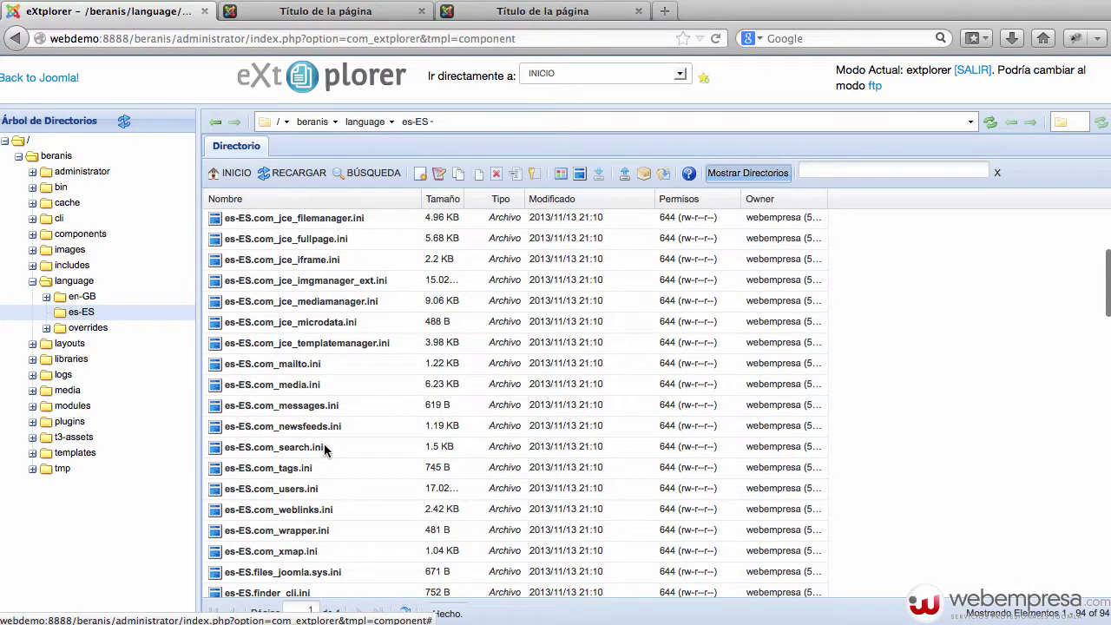
scroll(324, 447, down, 1)
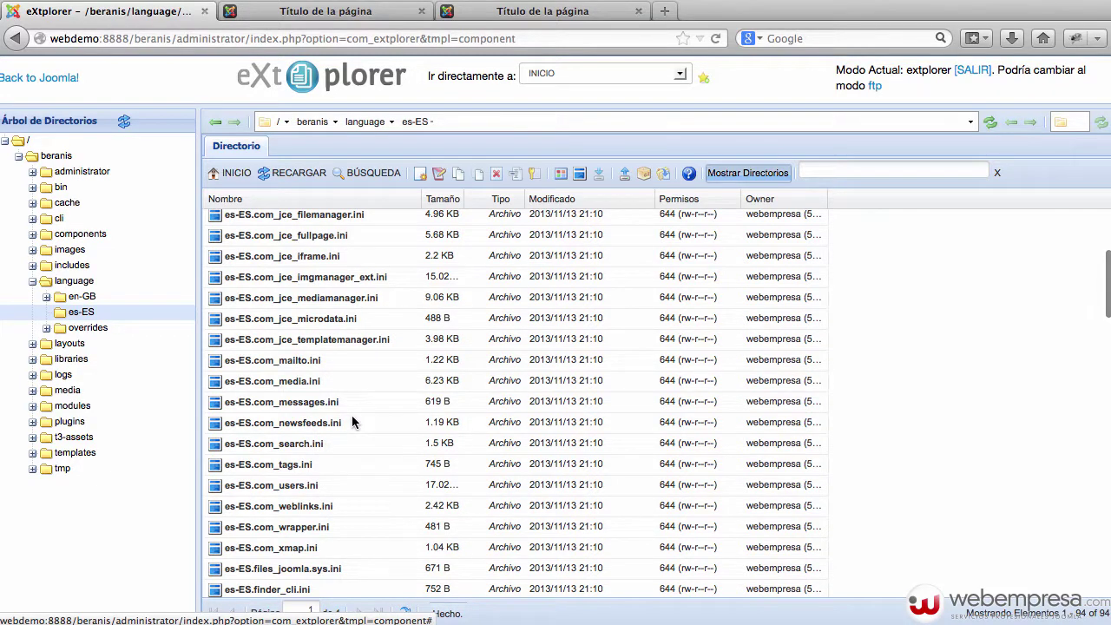
scroll(351, 422, down, 5)
scroll(352, 422, down, 5)
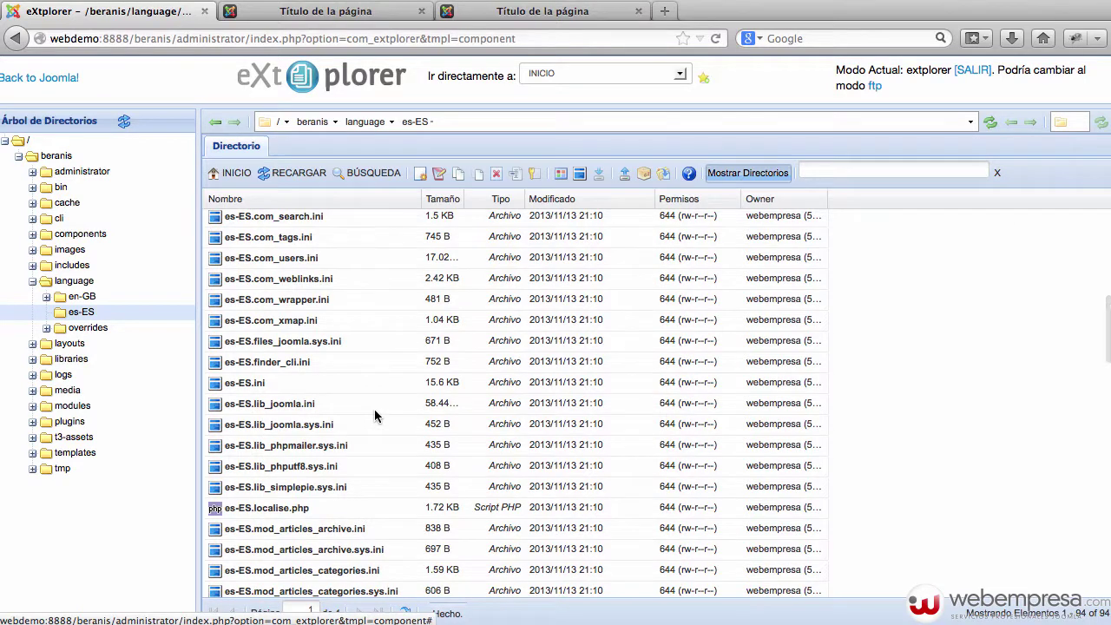
scroll(375, 412, down, 6)
scroll(337, 495, down, 12)
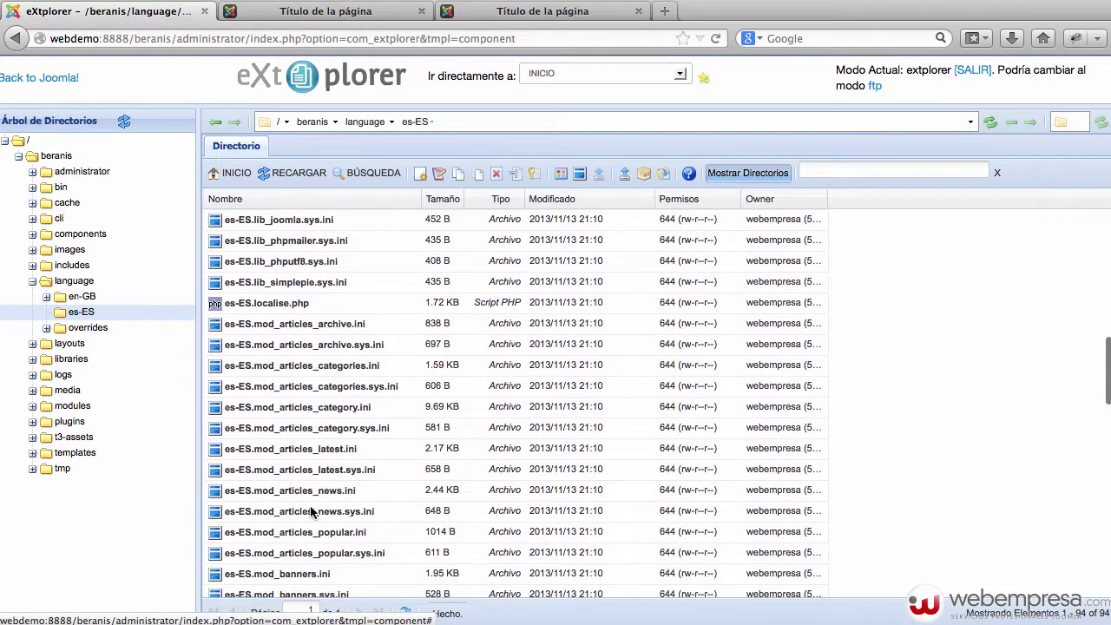
scroll(289, 519, down, 1)
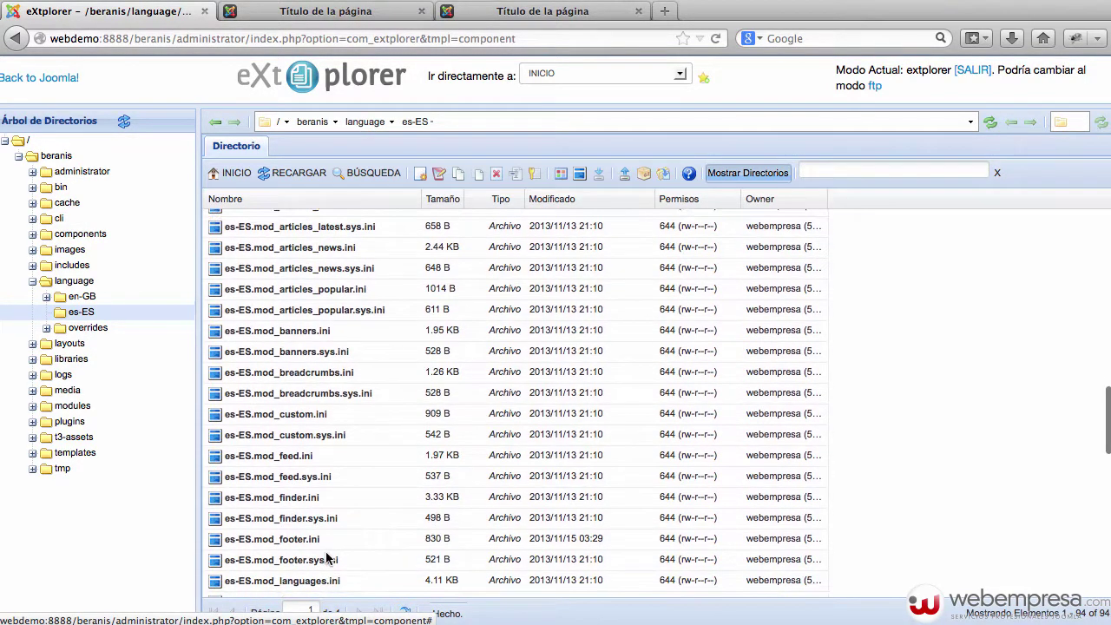
click(316, 544)
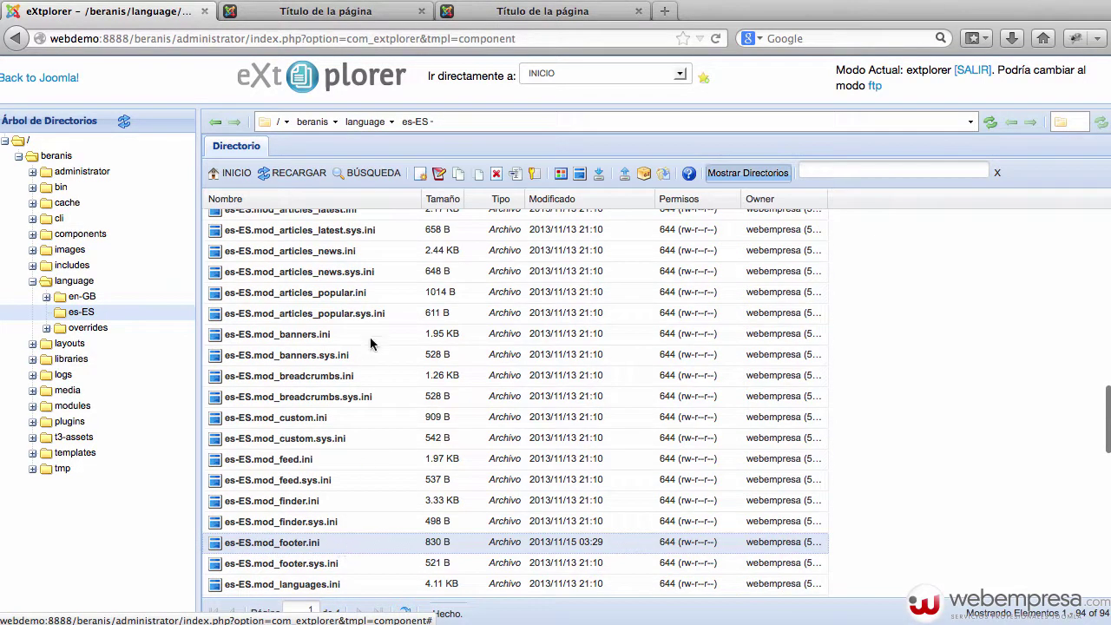
click(440, 176)
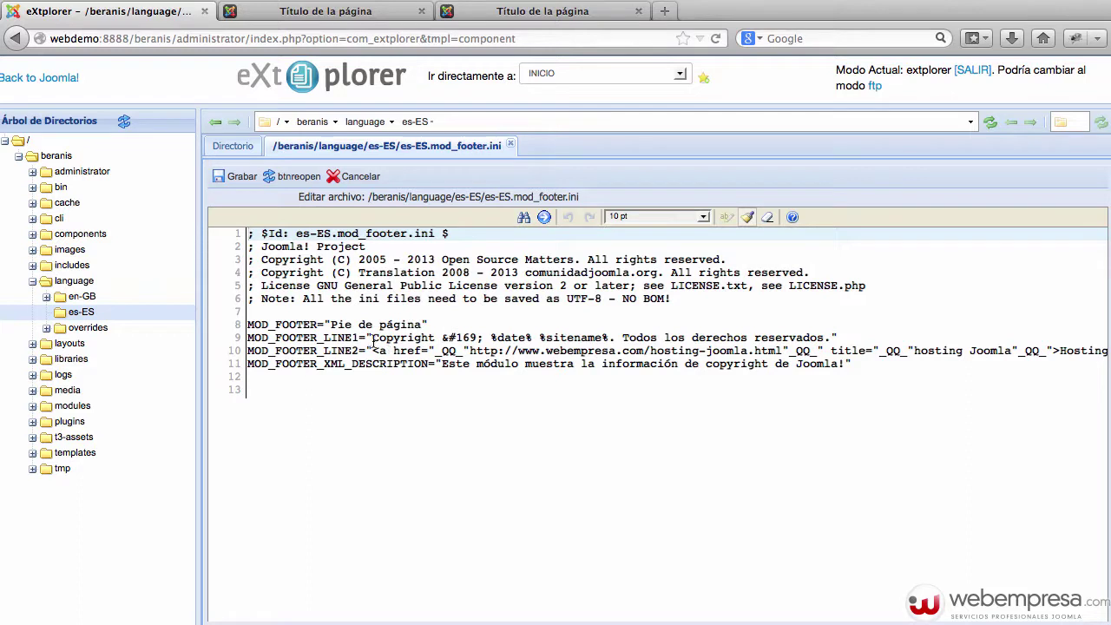
Examine the MOD_FOOTER_LINE1 text: the word Copyright, the &#169; symbol code, and the %date% and %sitename% variables
drag(375, 340, 588, 340)
click(500, 371)
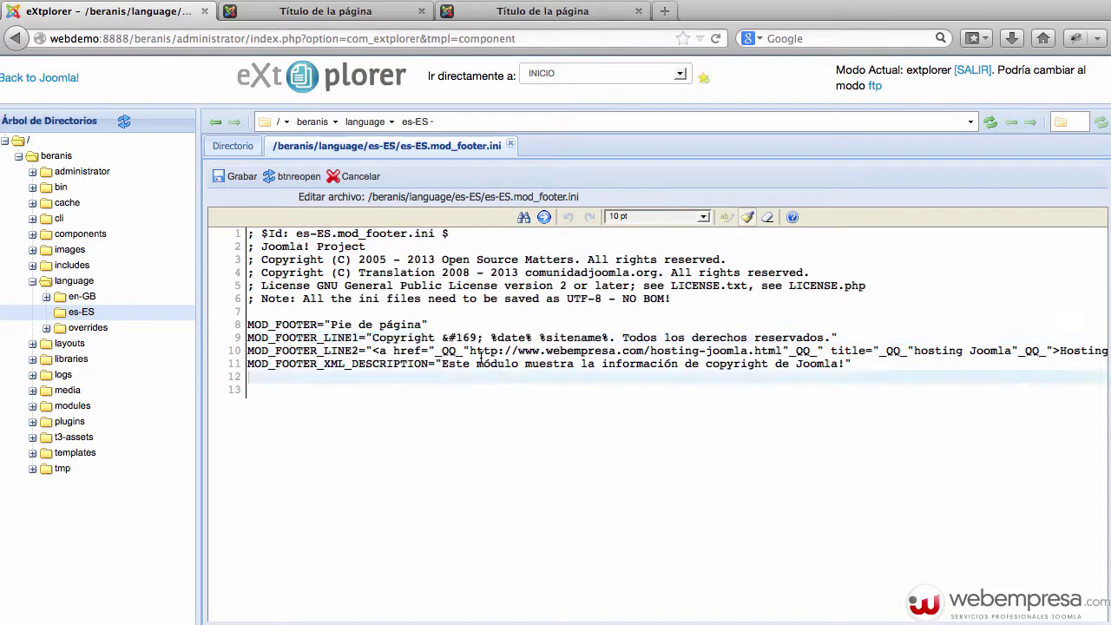
drag(440, 340, 482, 336)
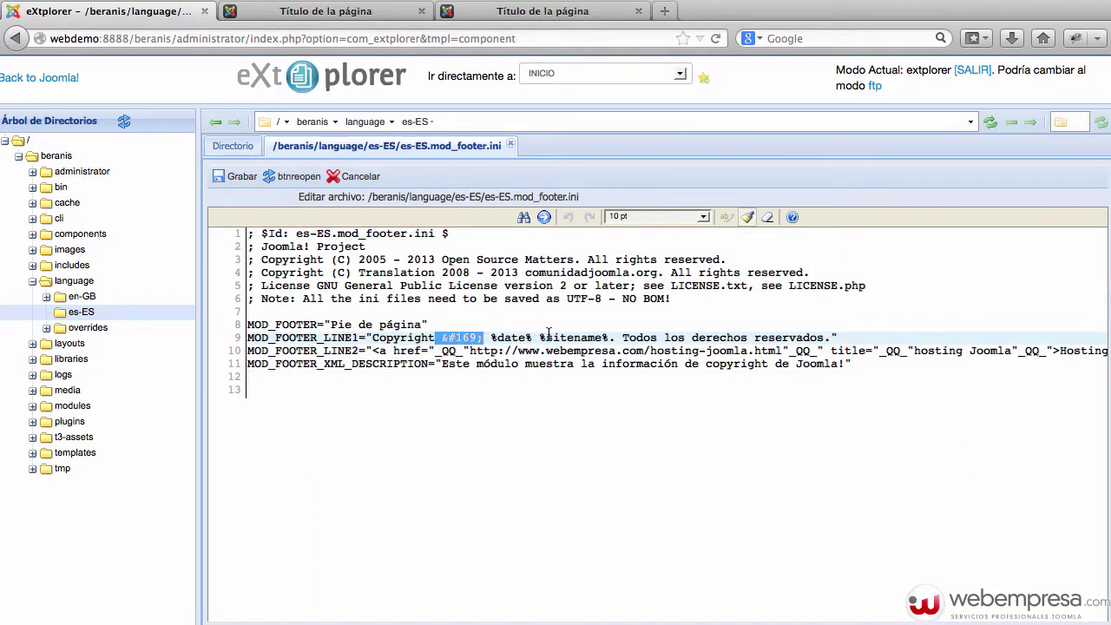
double_click(514, 339)
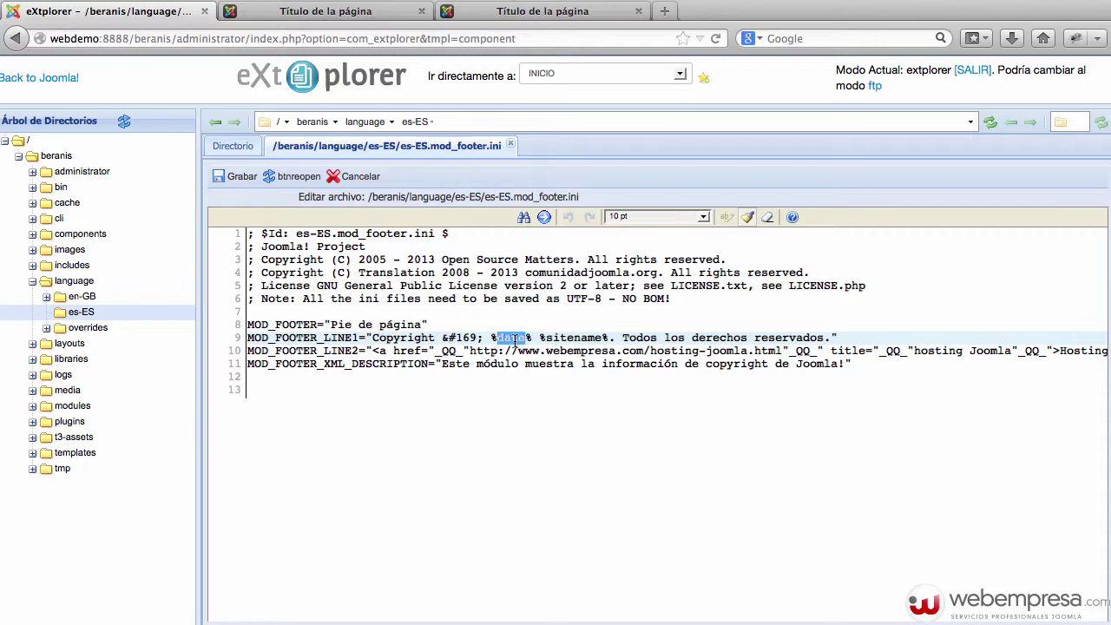
double_click(556, 337)
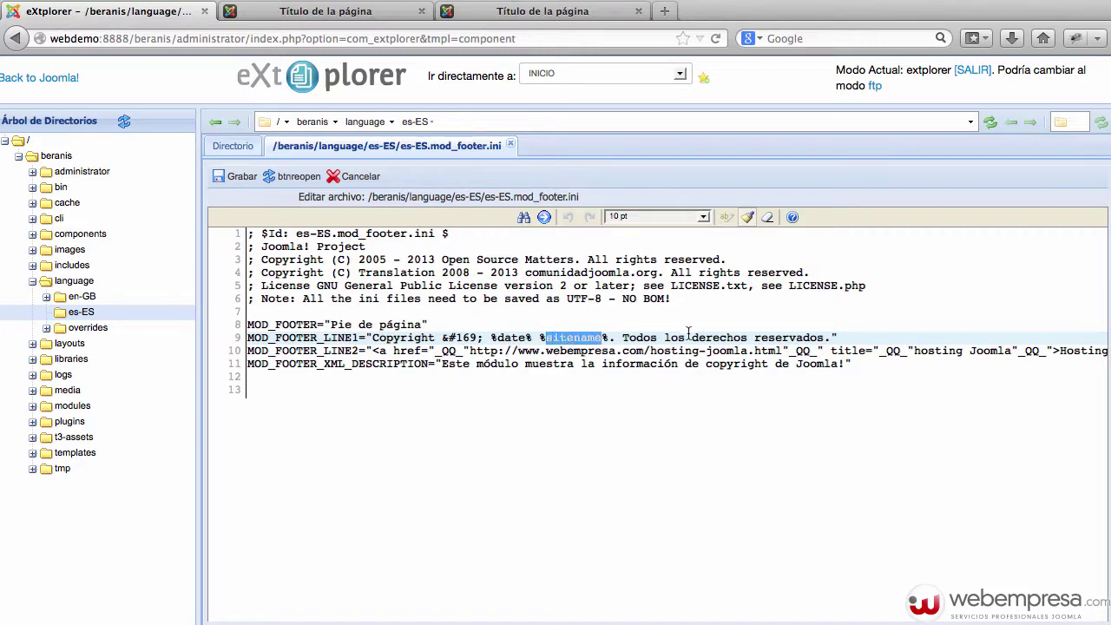
click(463, 375)
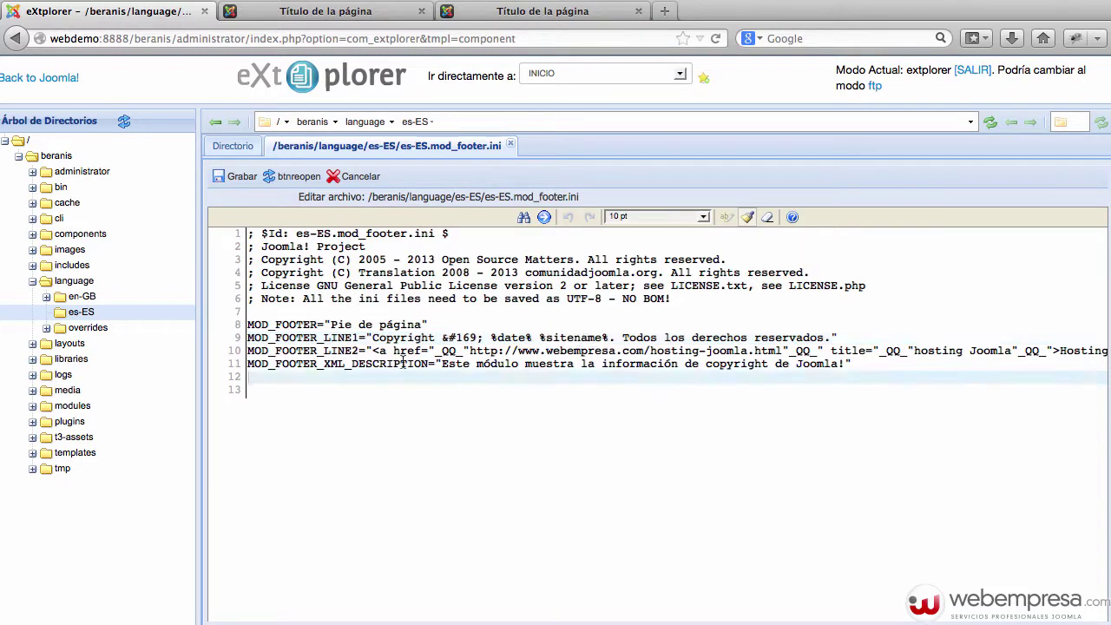
Examine the MOD_FOOTER_LINE2 link code, including the web address, the link text and the _QQ_ quote markers
double_click(606, 351)
scroll(969, 351, right, 10)
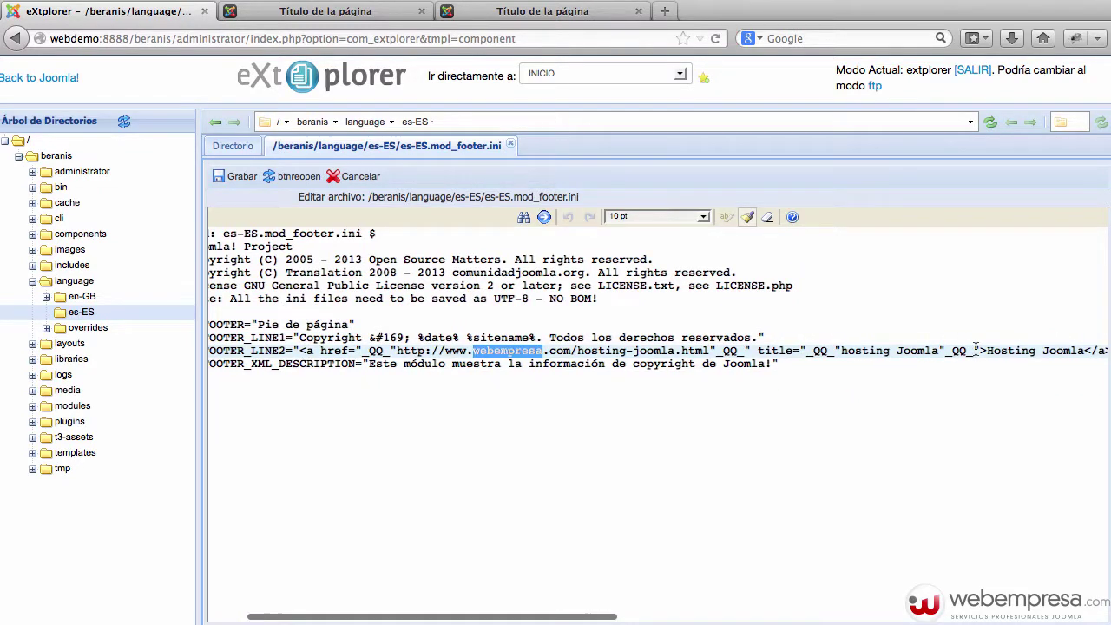
scroll(969, 347, left, 10)
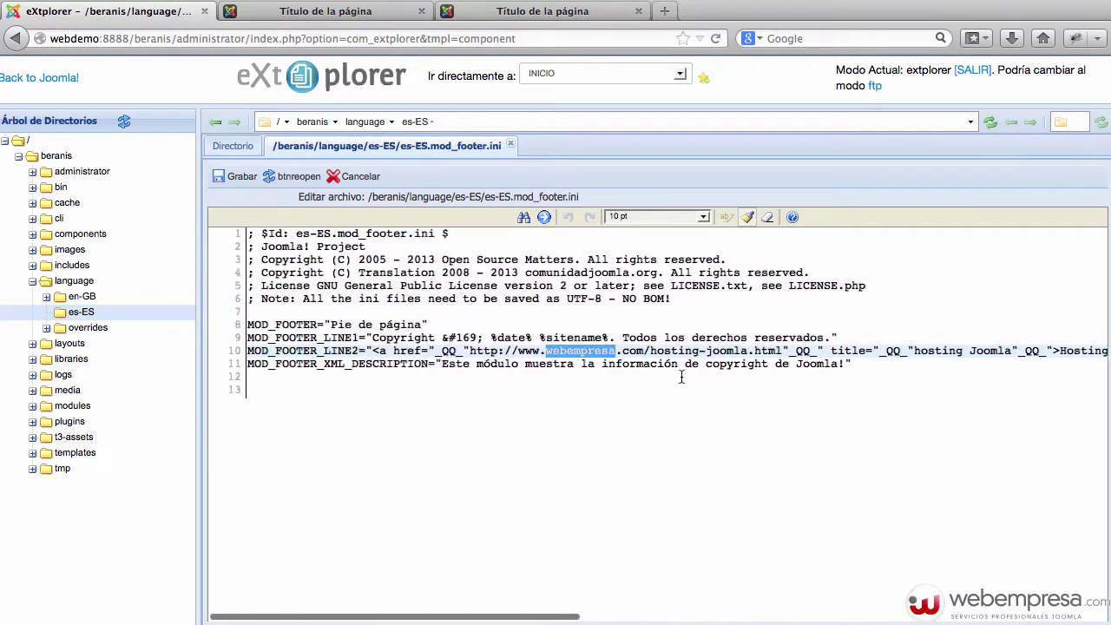
click(374, 351)
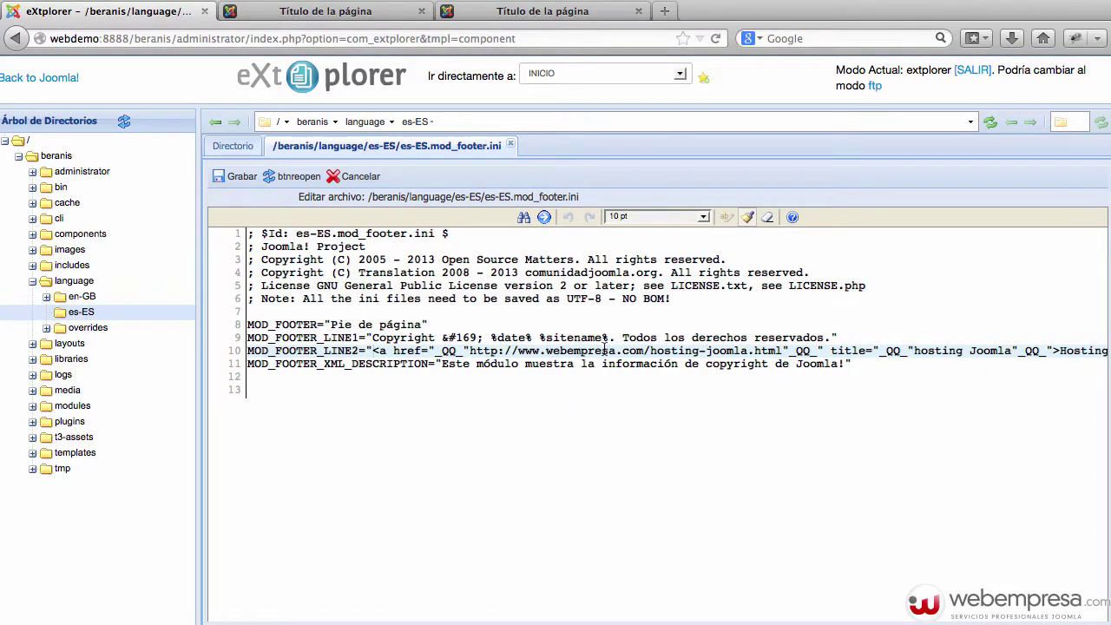
scroll(812, 351, right, 5)
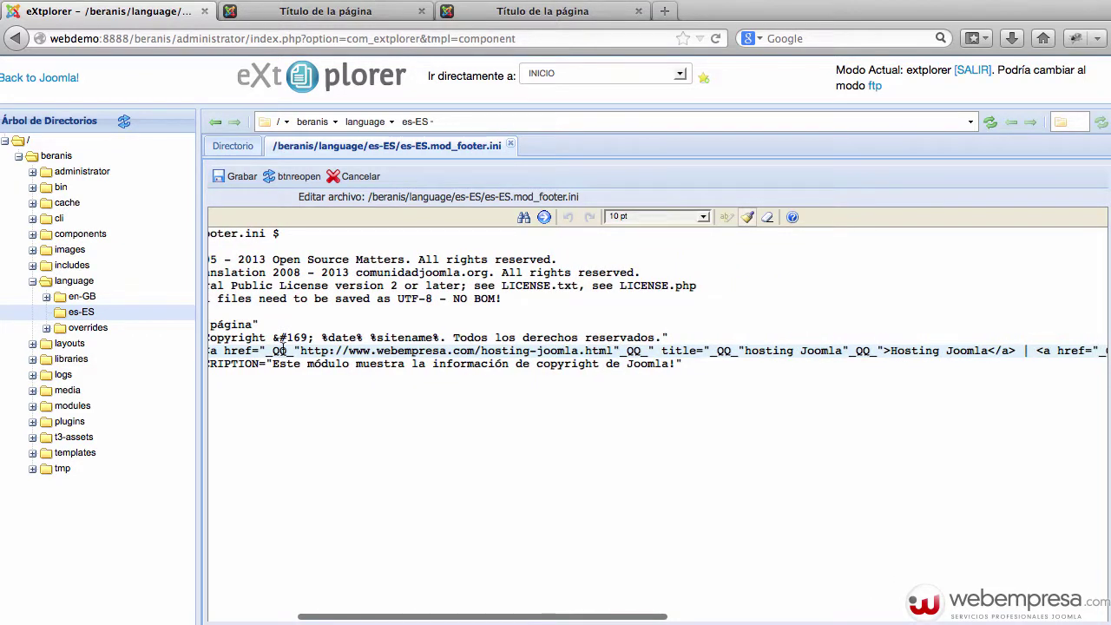
drag(268, 350, 296, 350)
scroll(310, 348, left, 4)
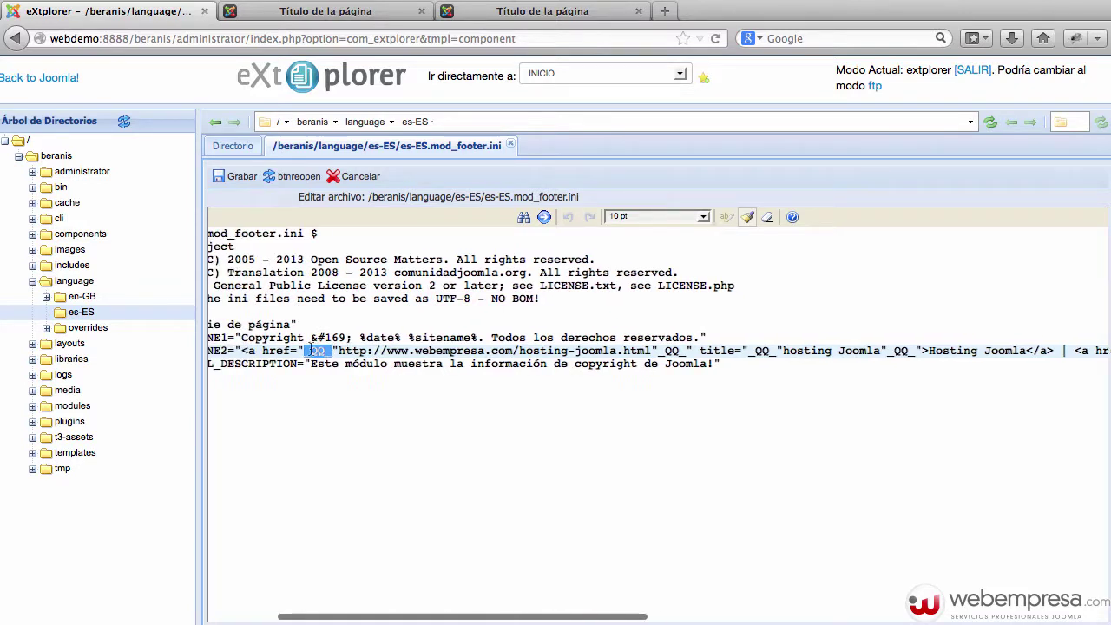
scroll(310, 350, right, 1)
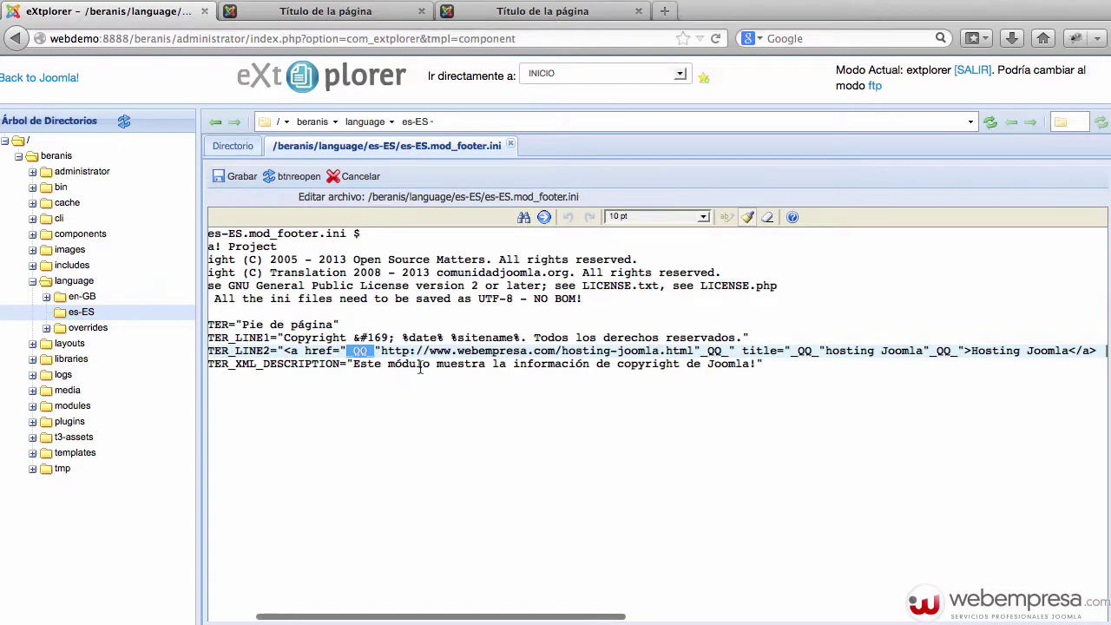
double_click(480, 351)
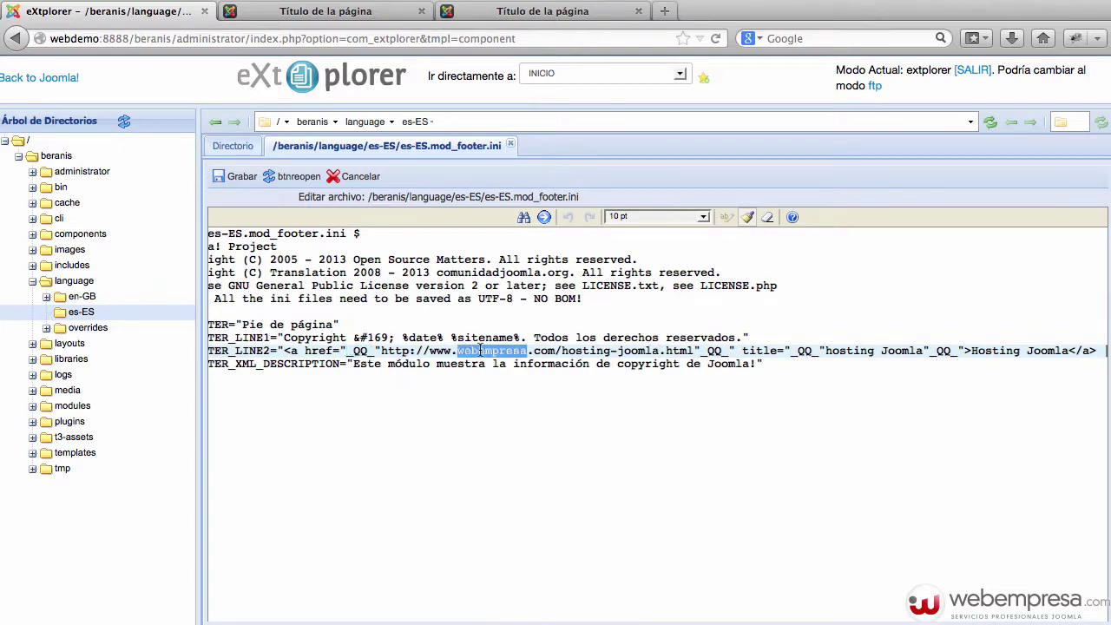
text(miempresa)
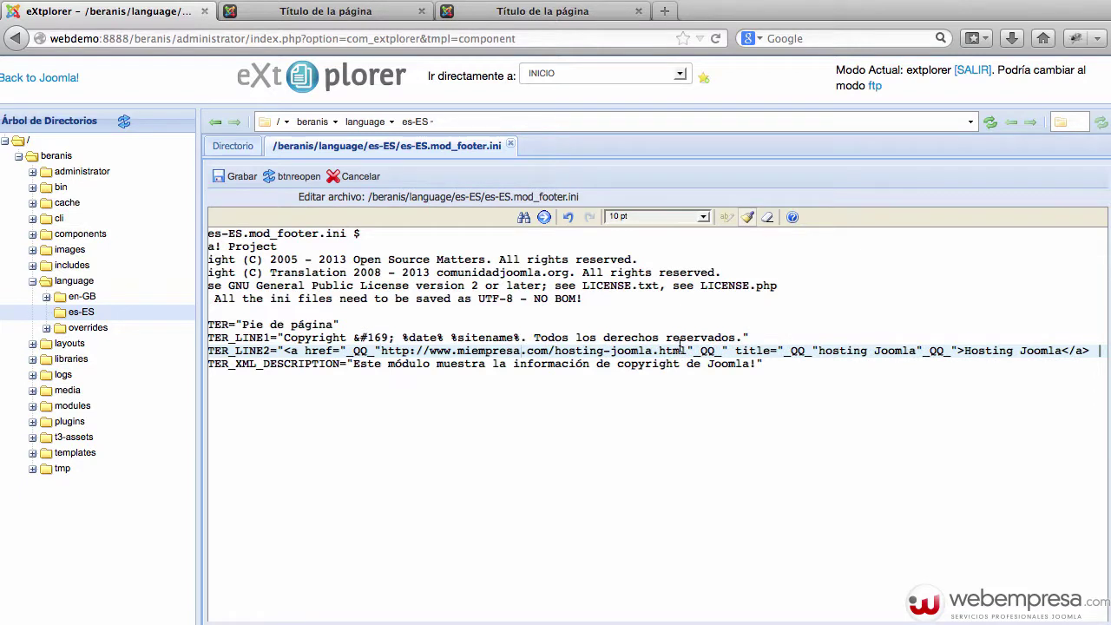
drag(553, 351, 688, 350)
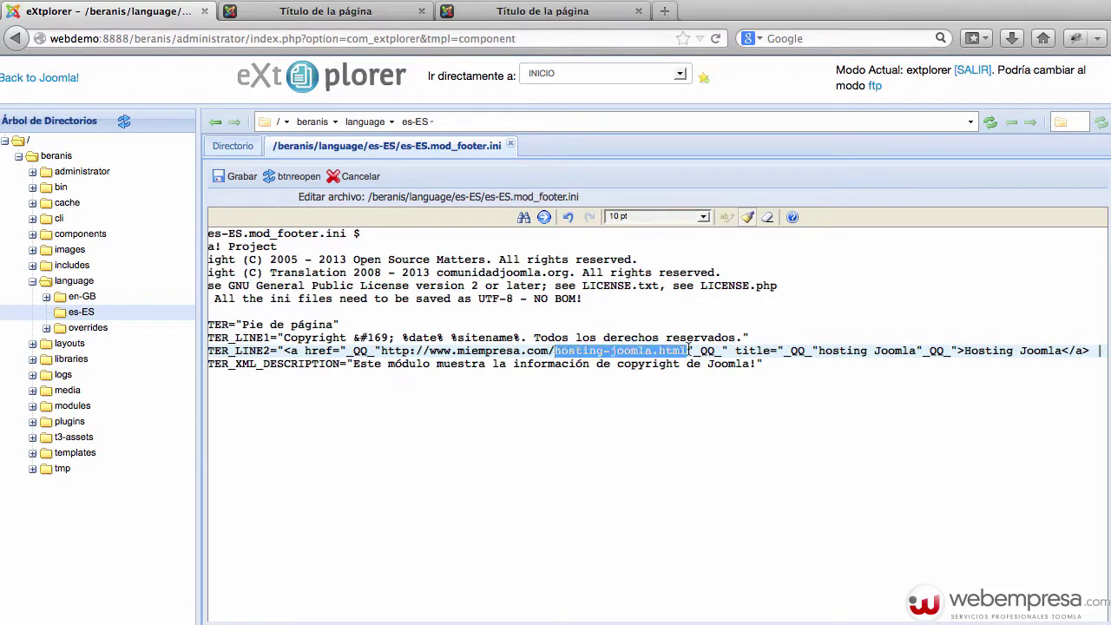
key(BackSpace)
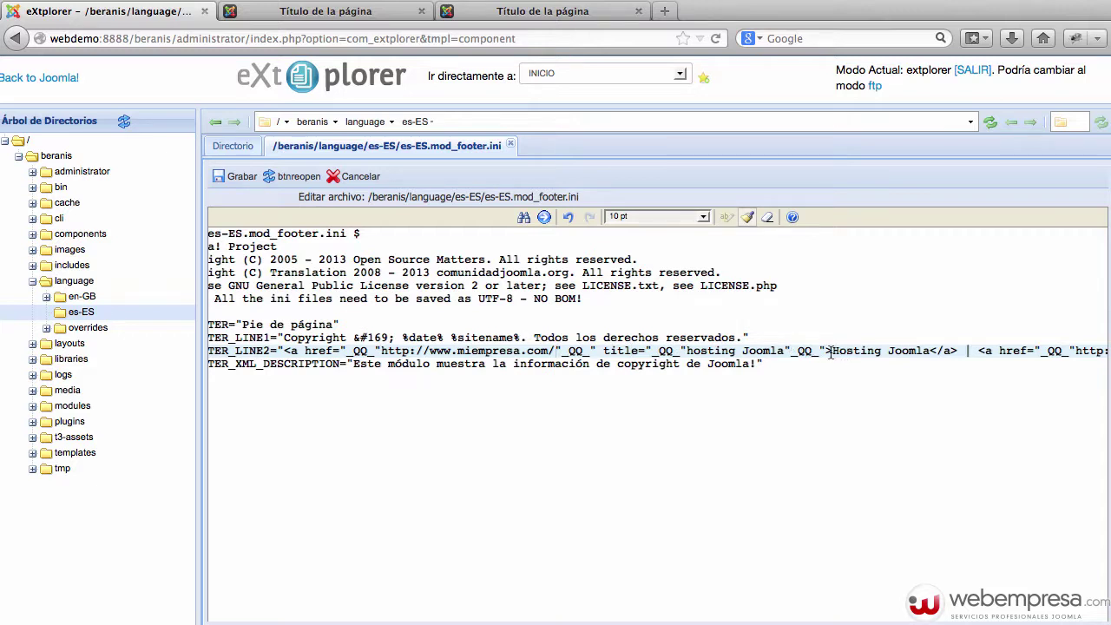
drag(831, 350, 934, 351)
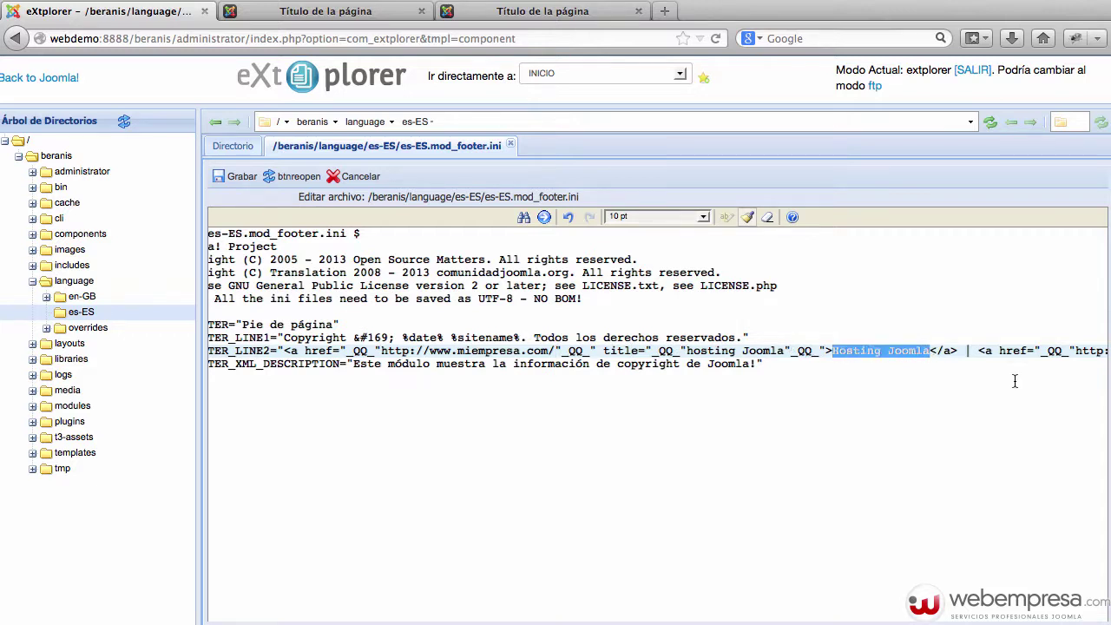
text(Mi Empresa)
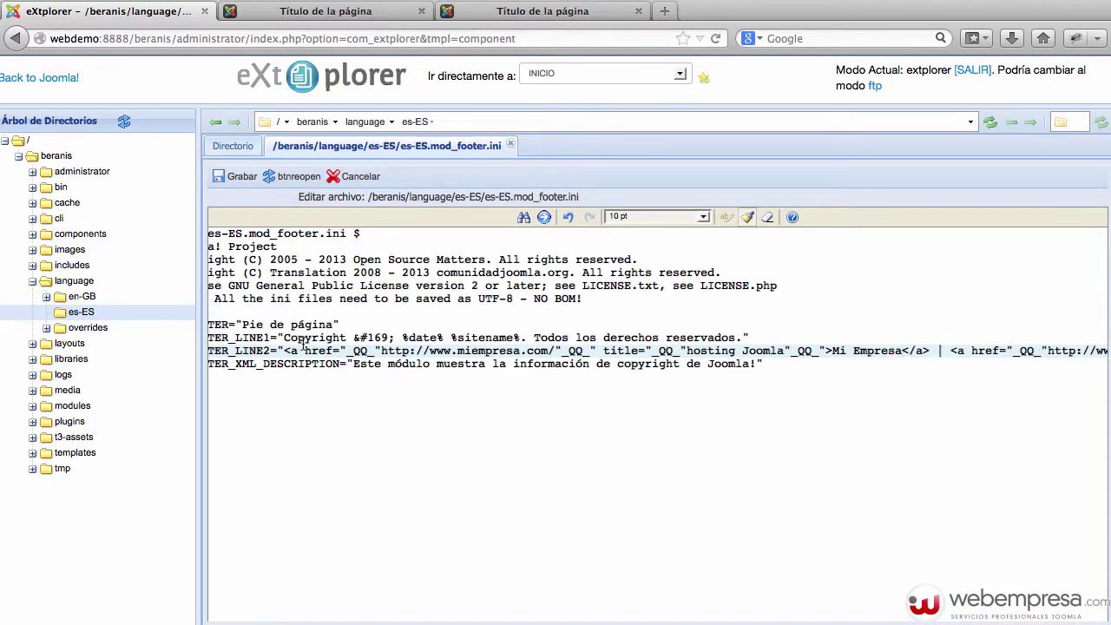
End the MOD_FOOTER_LINE1 text with "de mi empresa.", save the file, and reload the home page to check the footer
key(super+z)
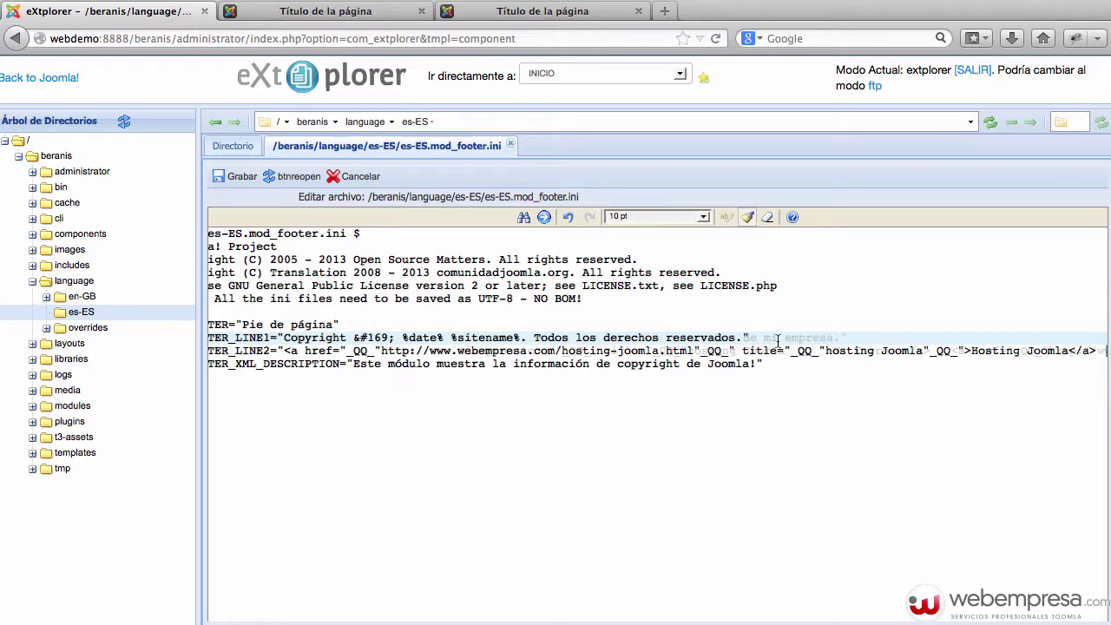
click(243, 176)
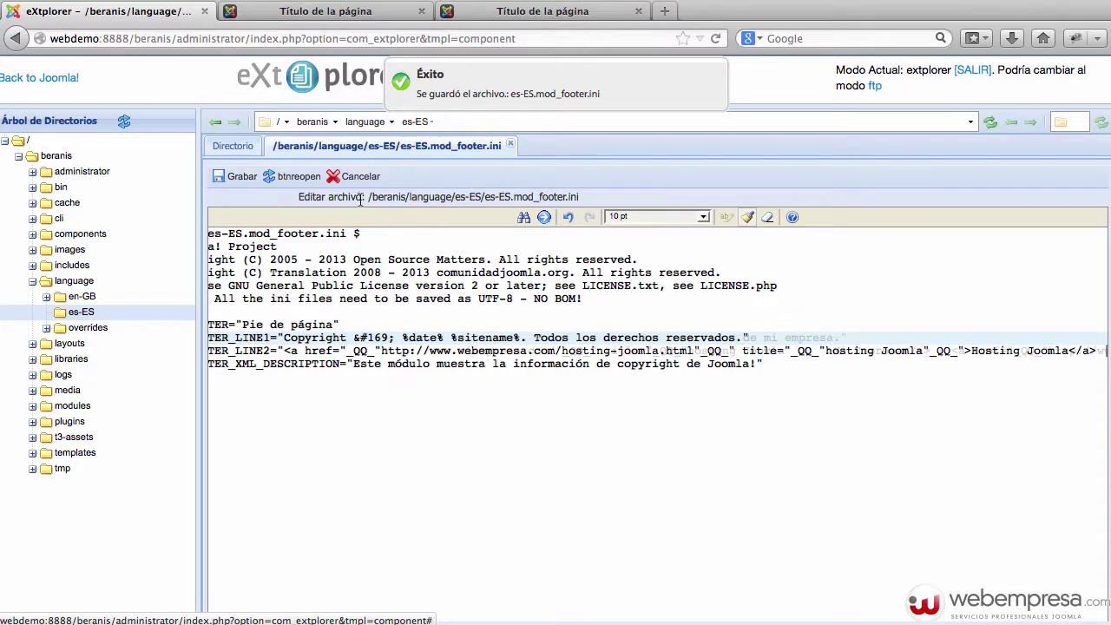
click(329, 11)
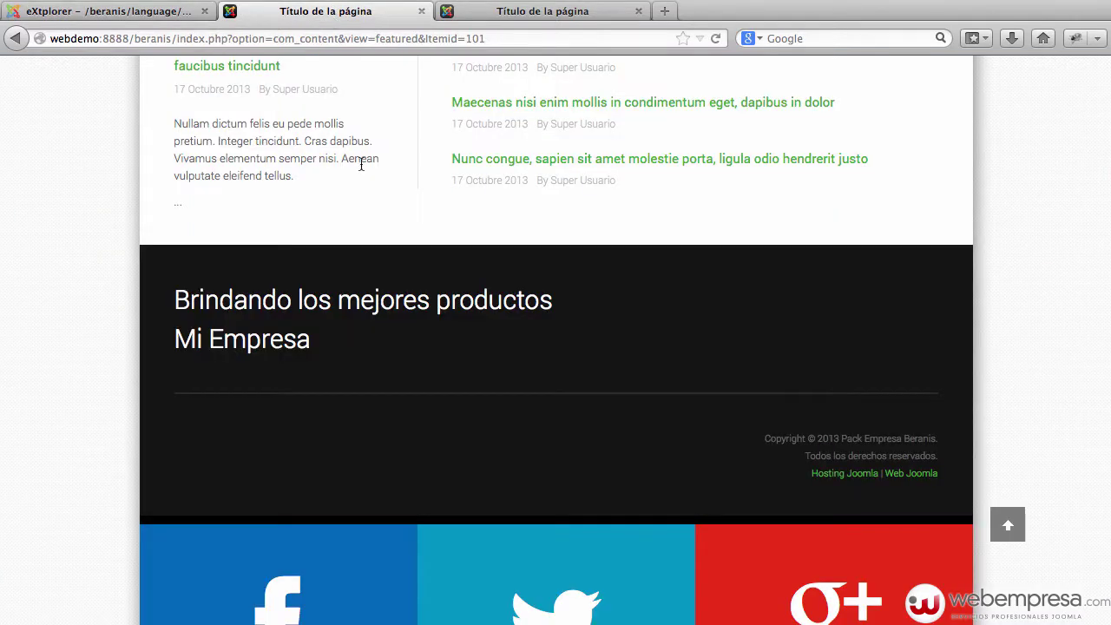
key(super+r)
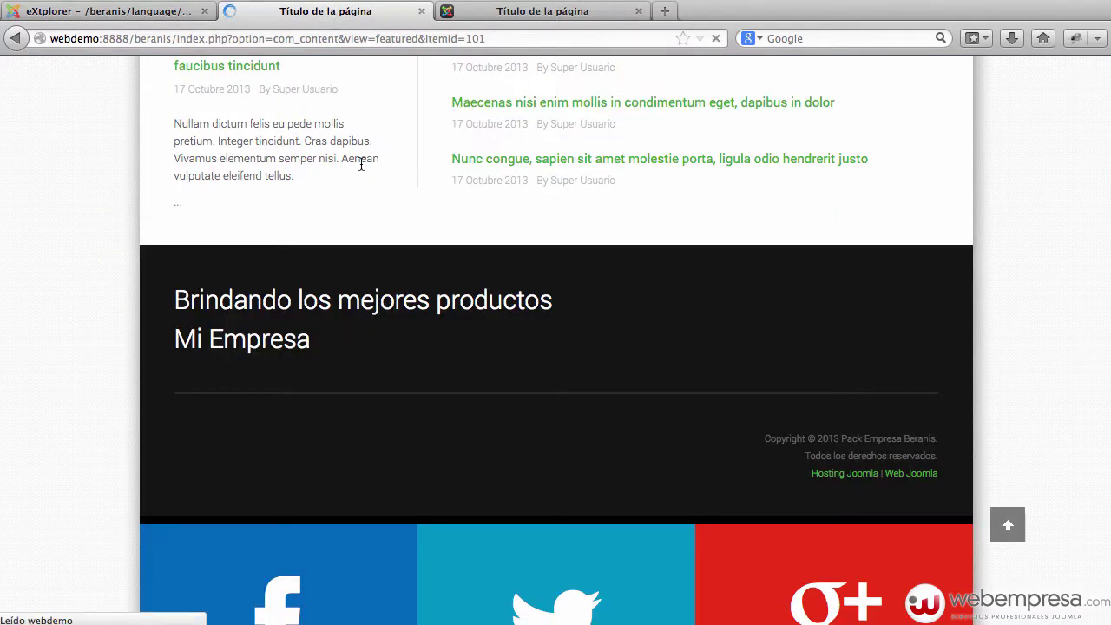
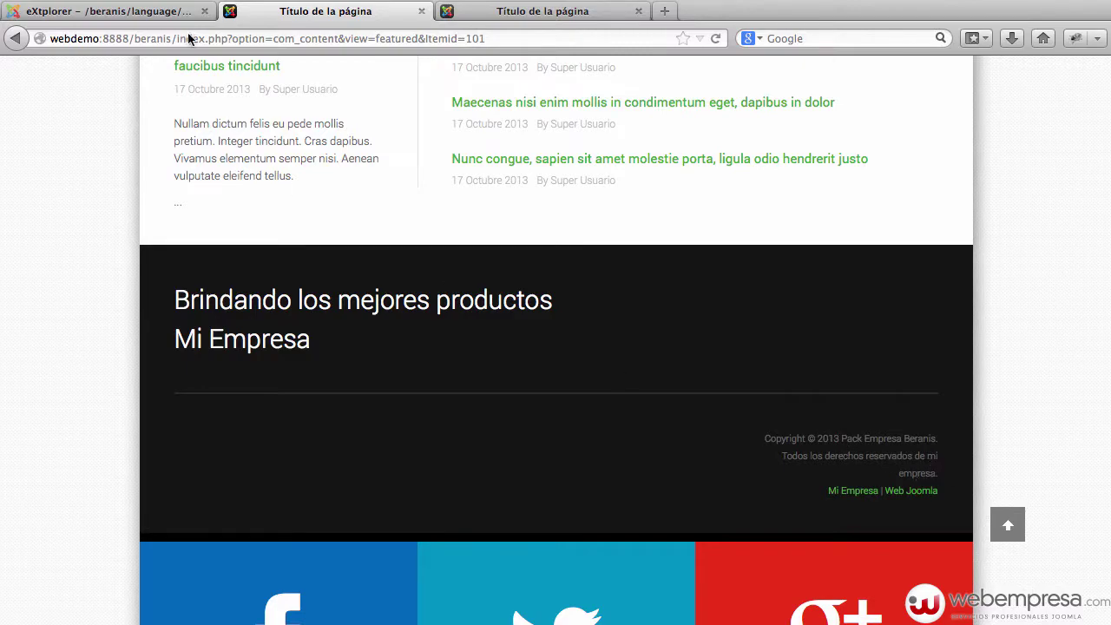
Return to eXtplorer, close the edited file, and reopen es-ES.mod_footer.ini from the es-ES folder for editing
click(148, 15)
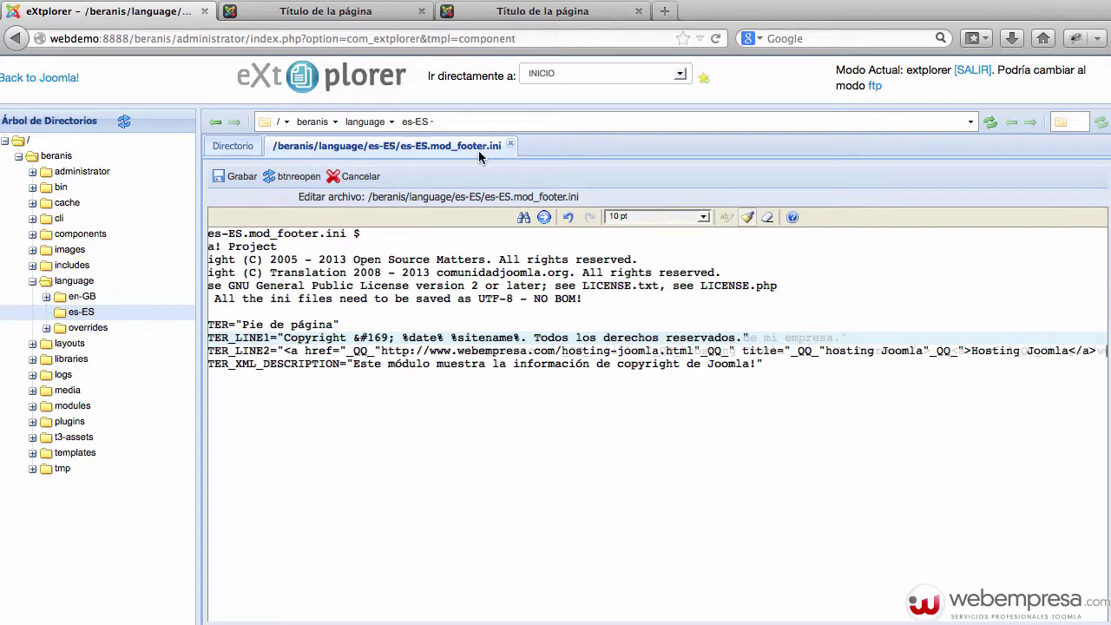
click(509, 146)
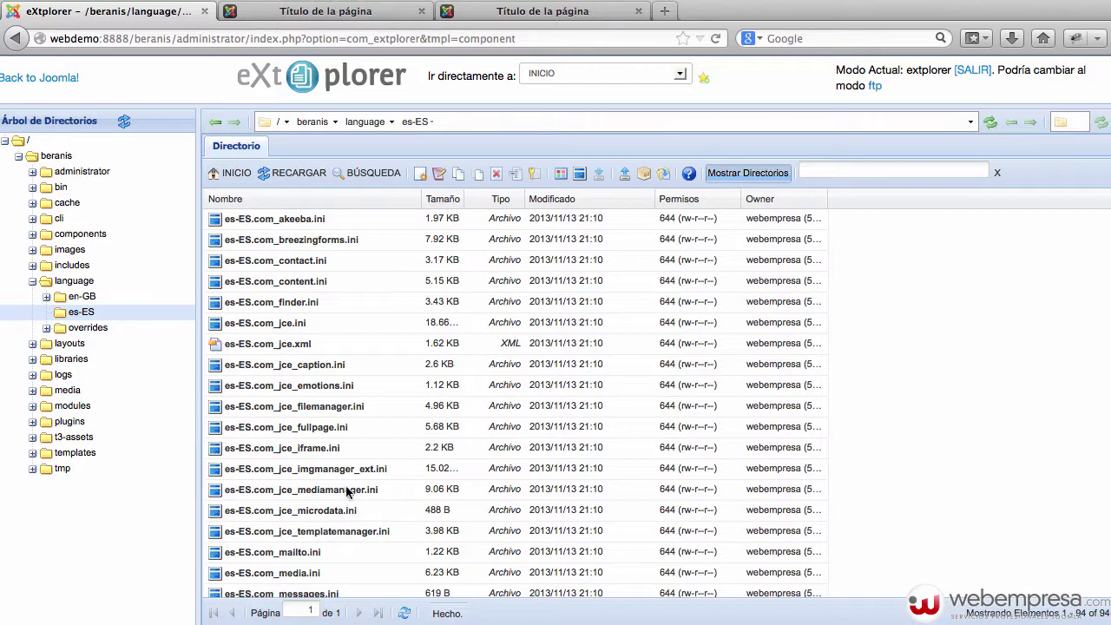
scroll(352, 488, down, 10)
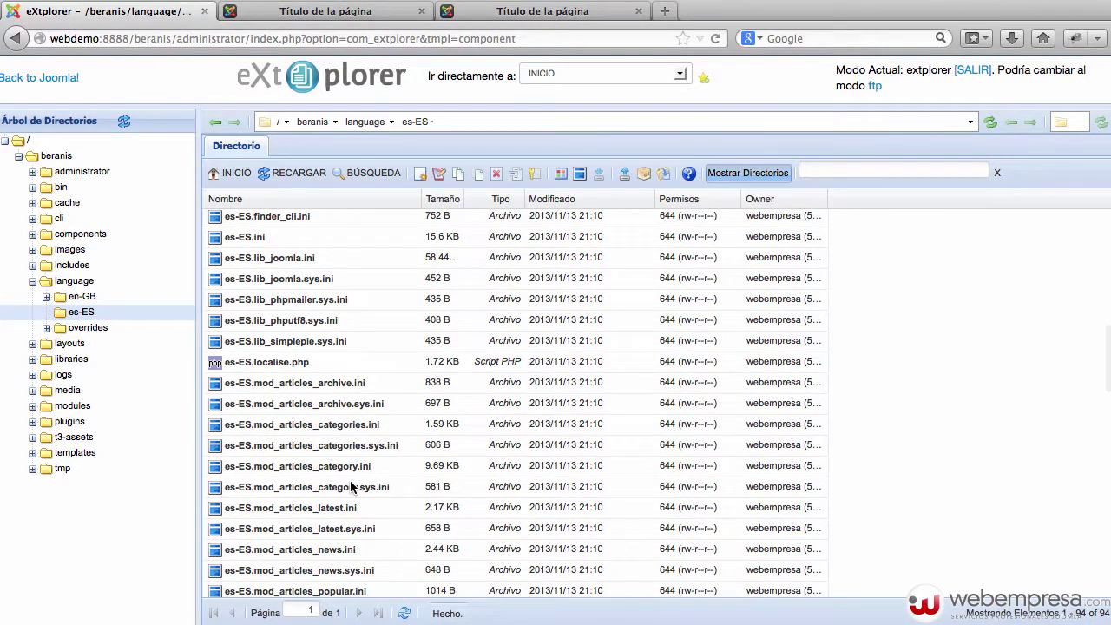
scroll(351, 487, down, 8)
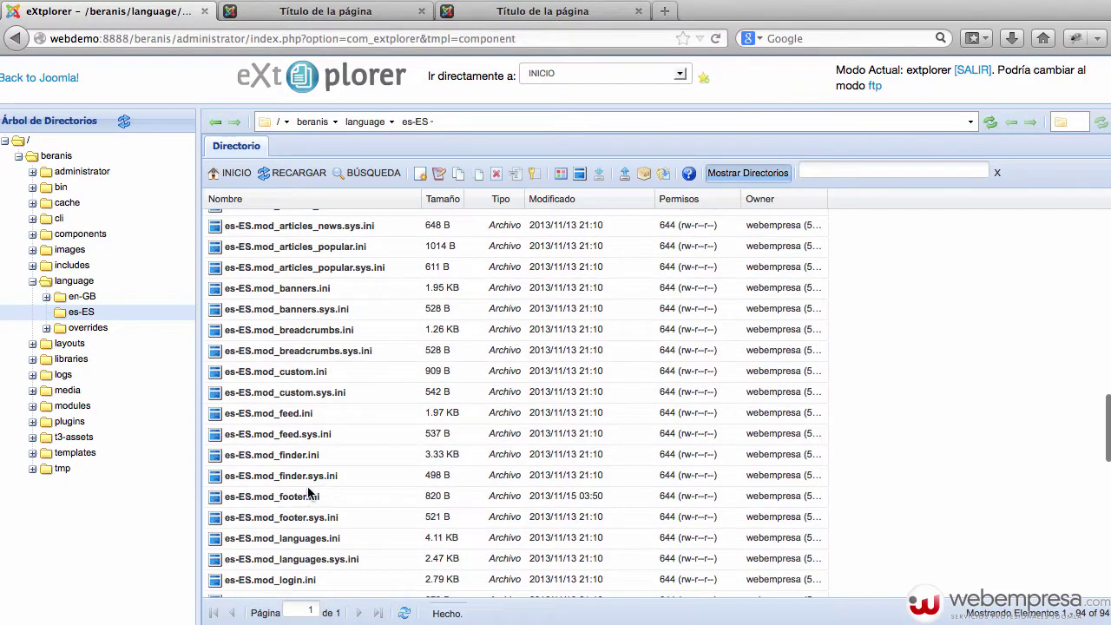
click(343, 494)
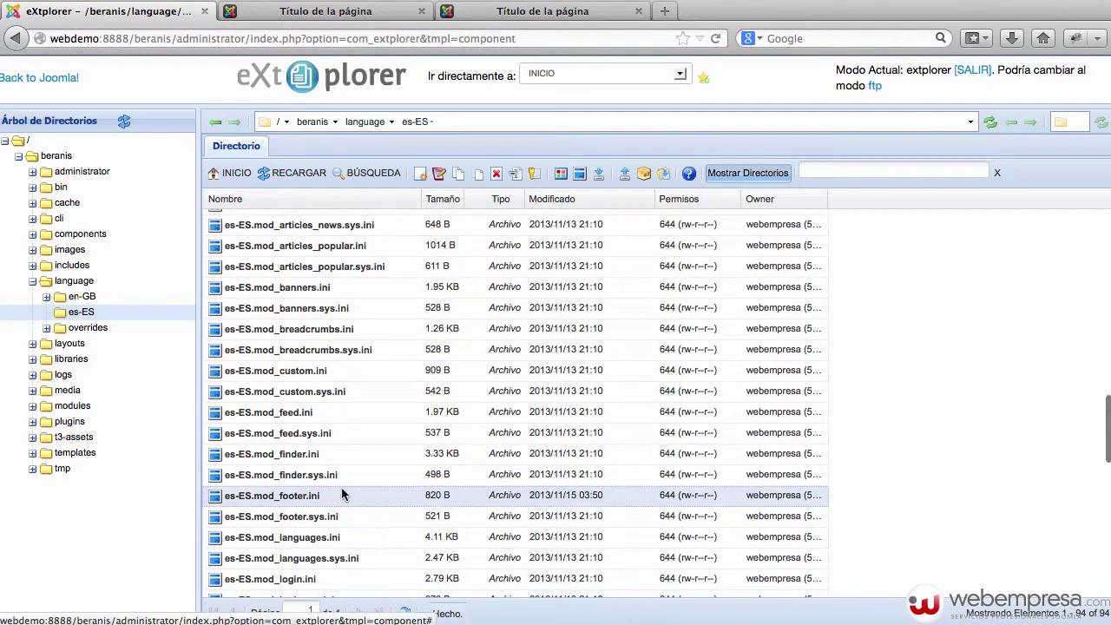
click(439, 173)
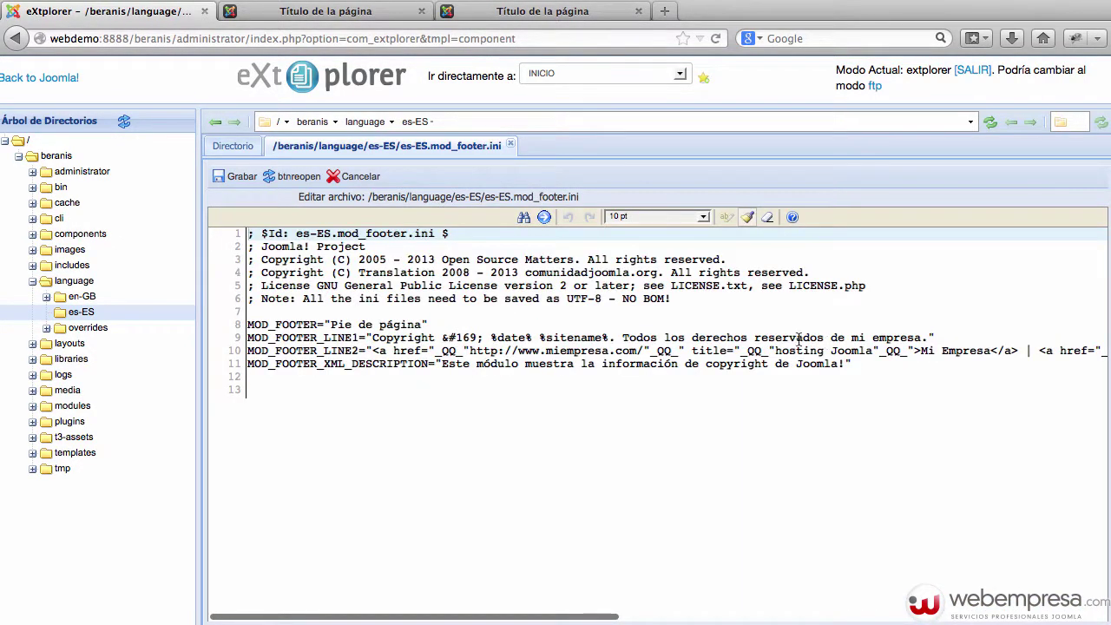
Replace the rights text after %sitename%. in MOD_FOOTER_LINE1 so it reads "Mi empresa.", and save the file
drag(617, 341, 858, 336)
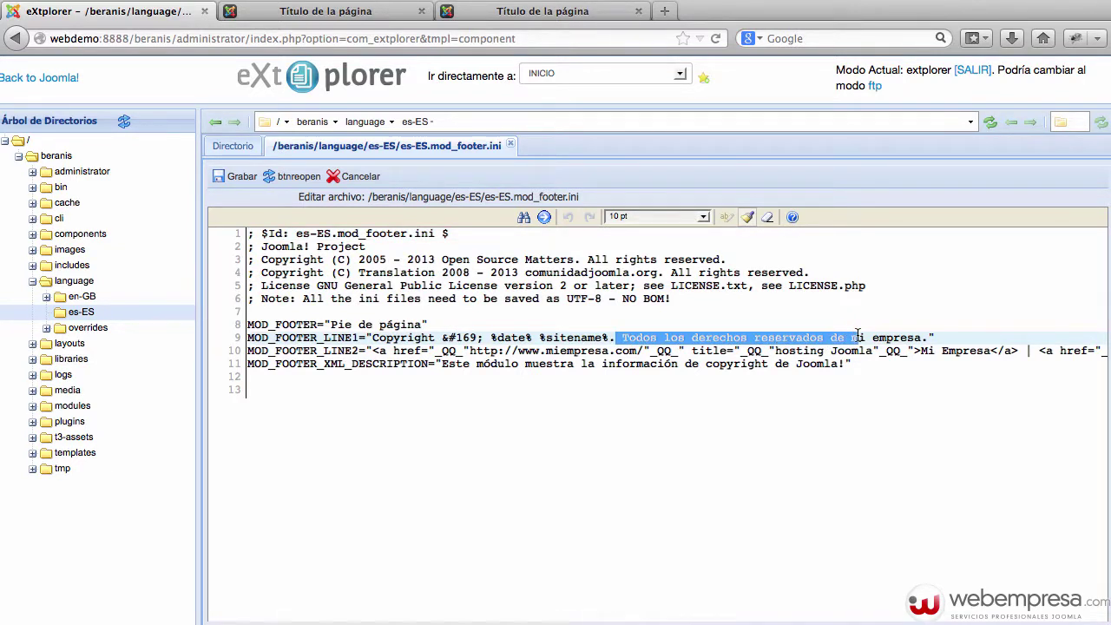
text(M)
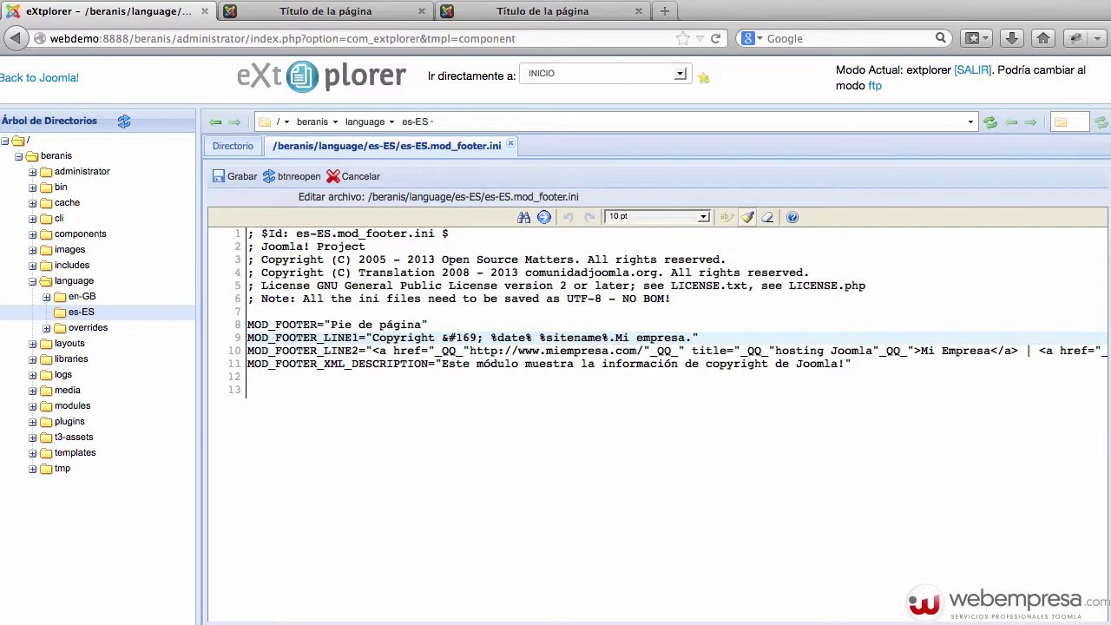
click(616, 338)
click(219, 176)
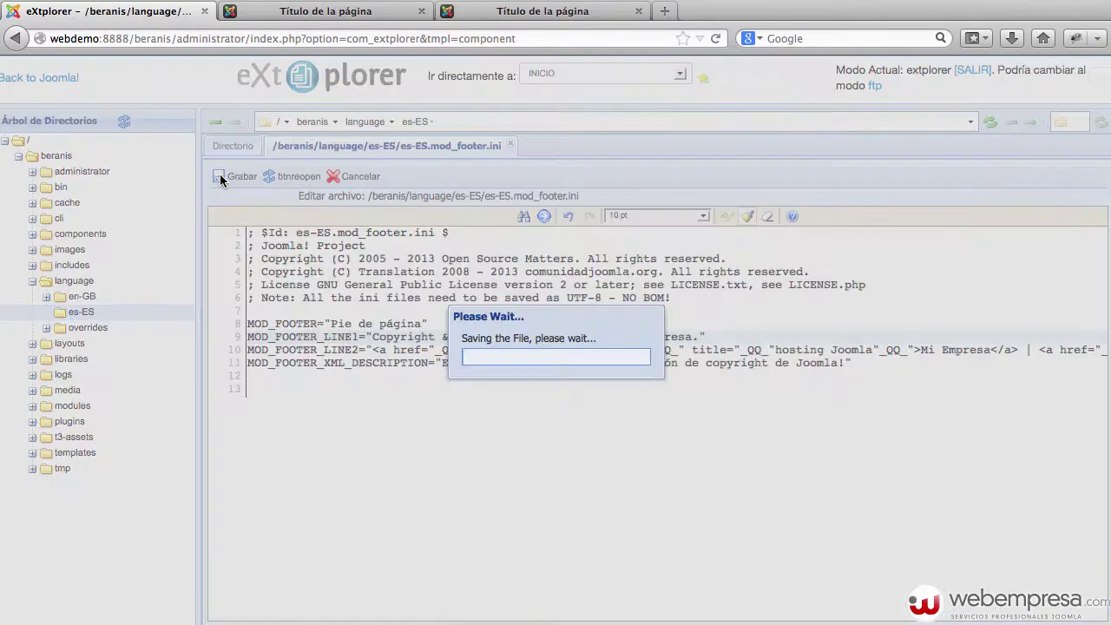
Reload the home page to check the footer text, and close the es-ES.mod_footer.ini editor in eXtplorer
click(345, 12)
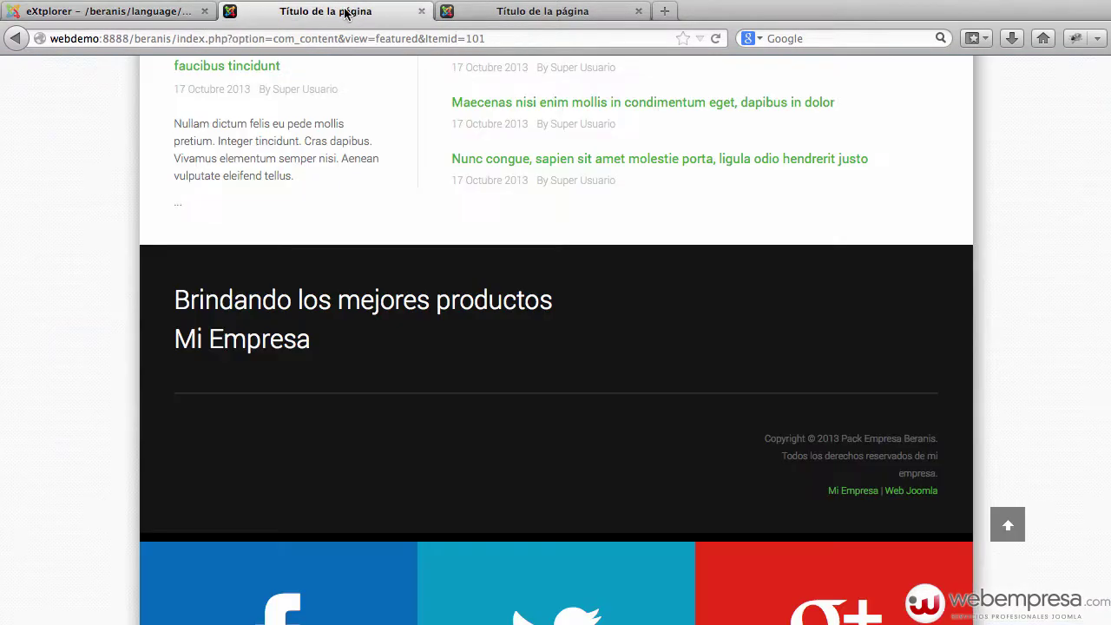
key(super+r)
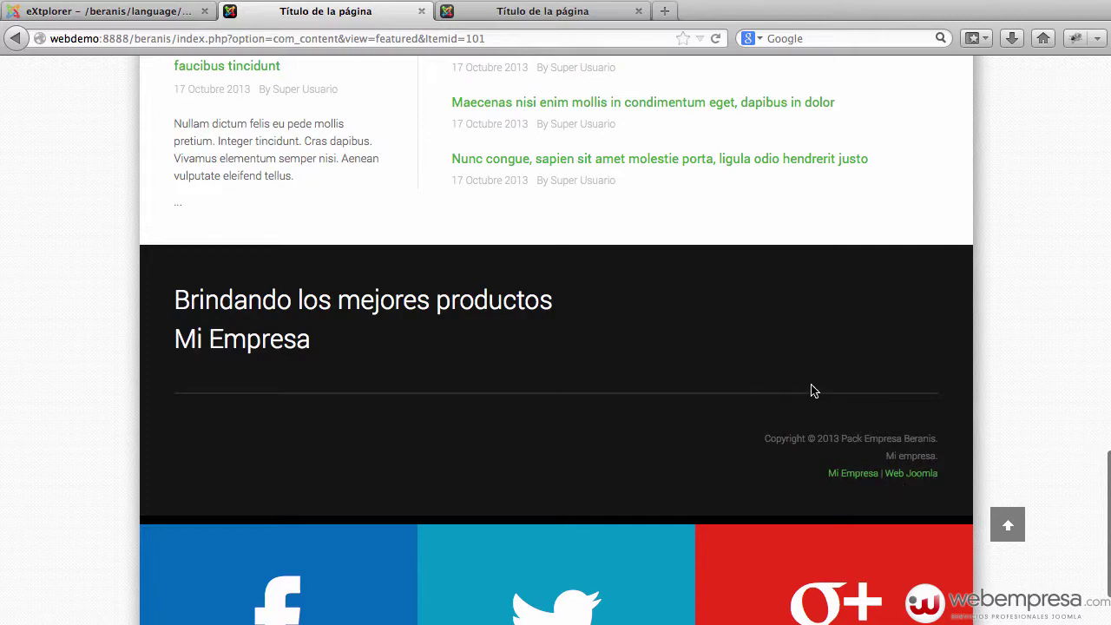
click(156, 12)
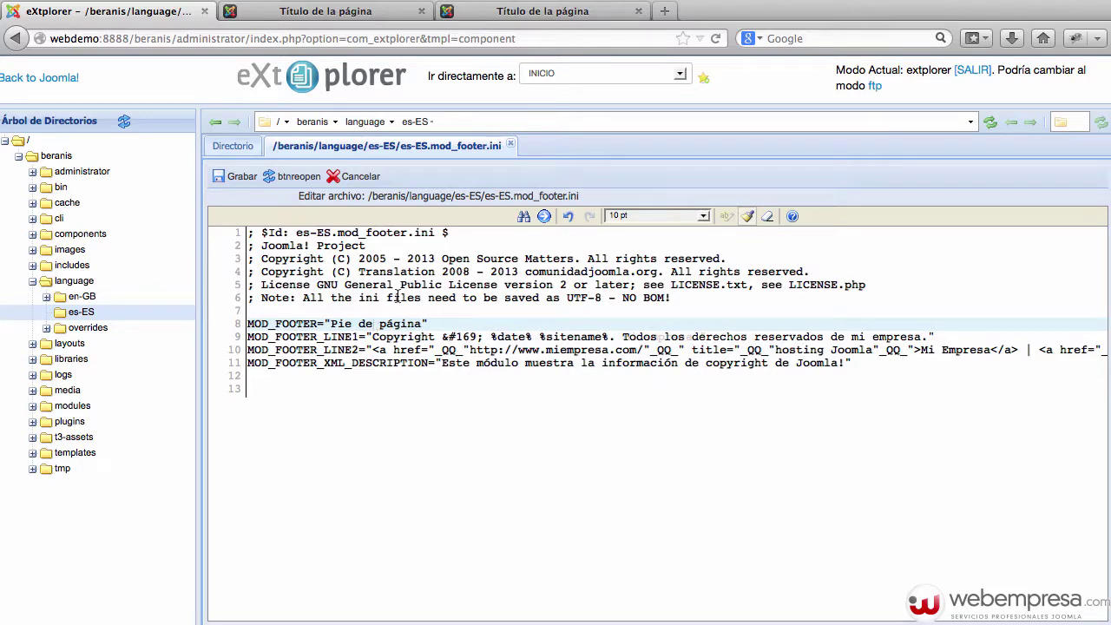
click(356, 177)
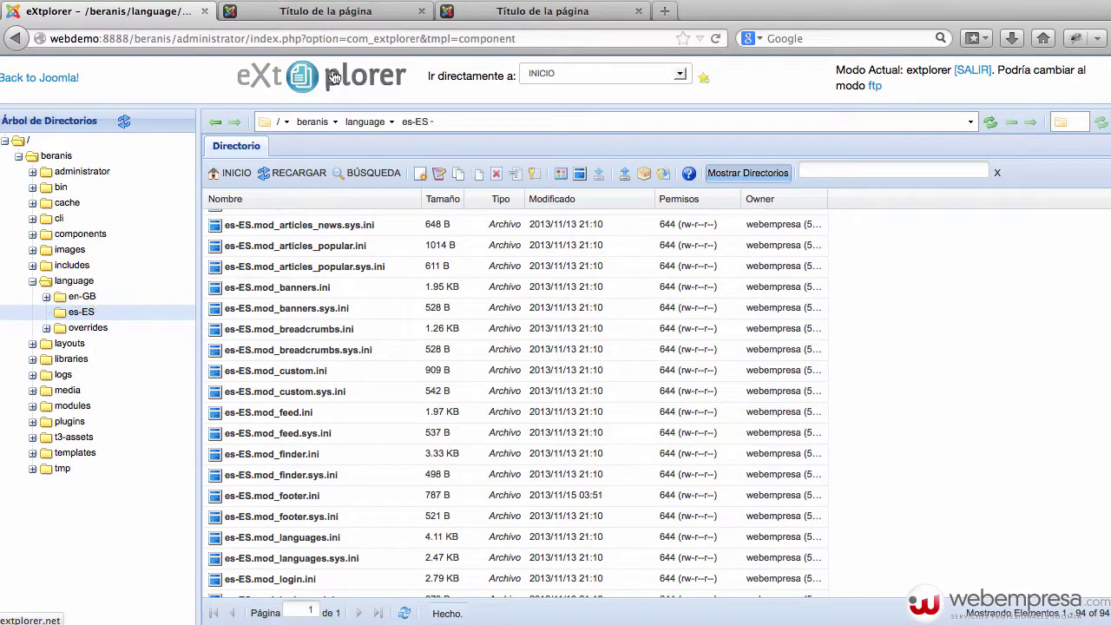
Leave eXtplorer for the Joomla administration, and check the home page's social icons and their module position in the positions preview
click(69, 78)
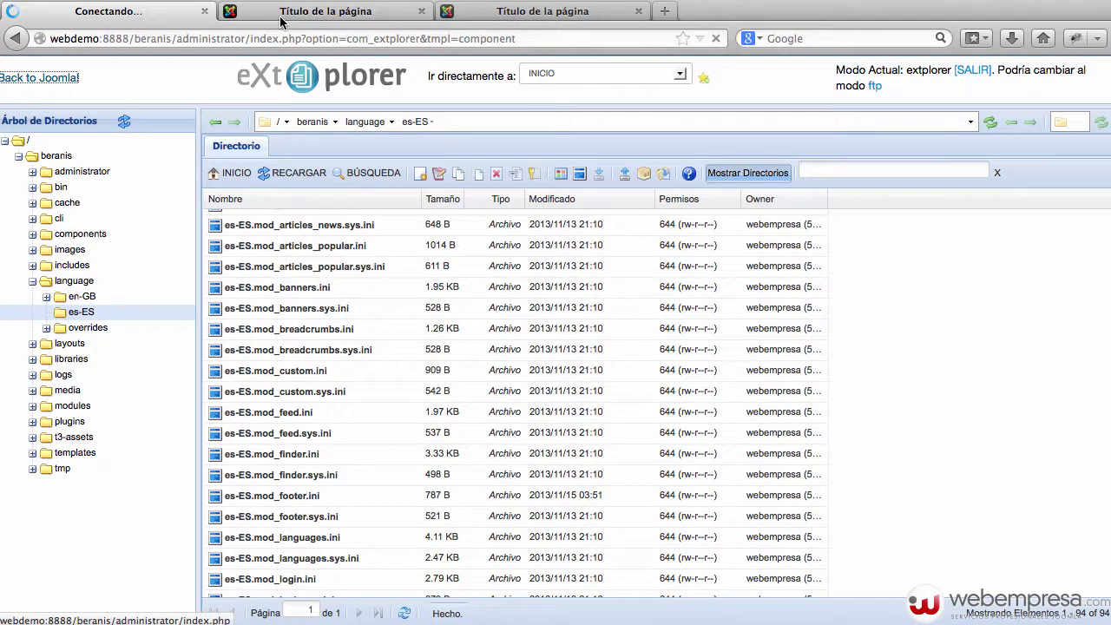
click(282, 17)
scroll(447, 243, down, 2)
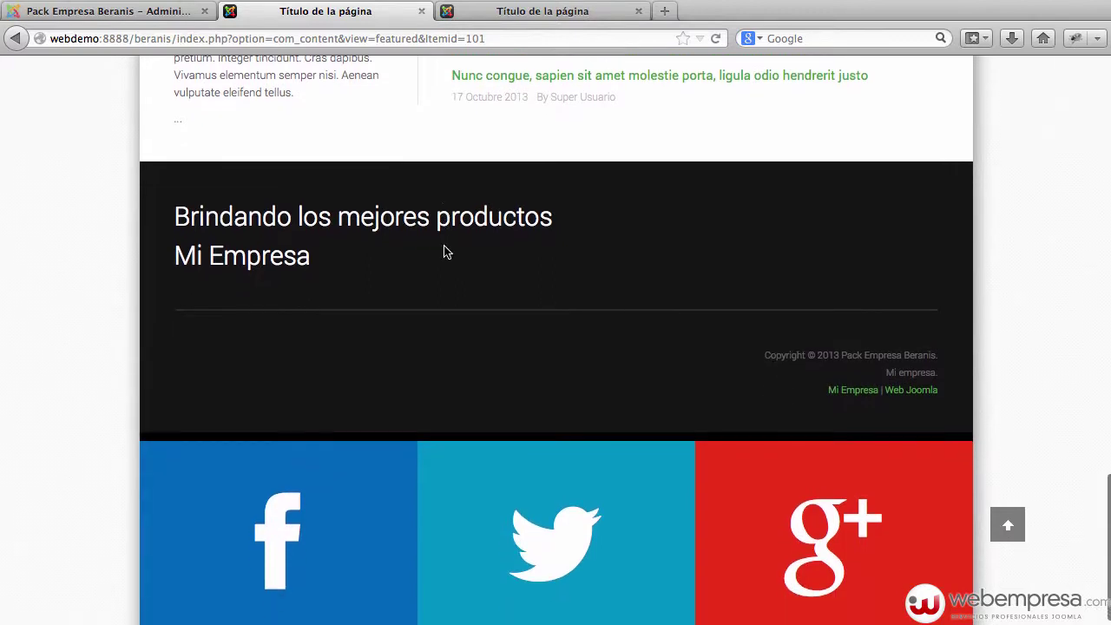
scroll(445, 252, down, 1)
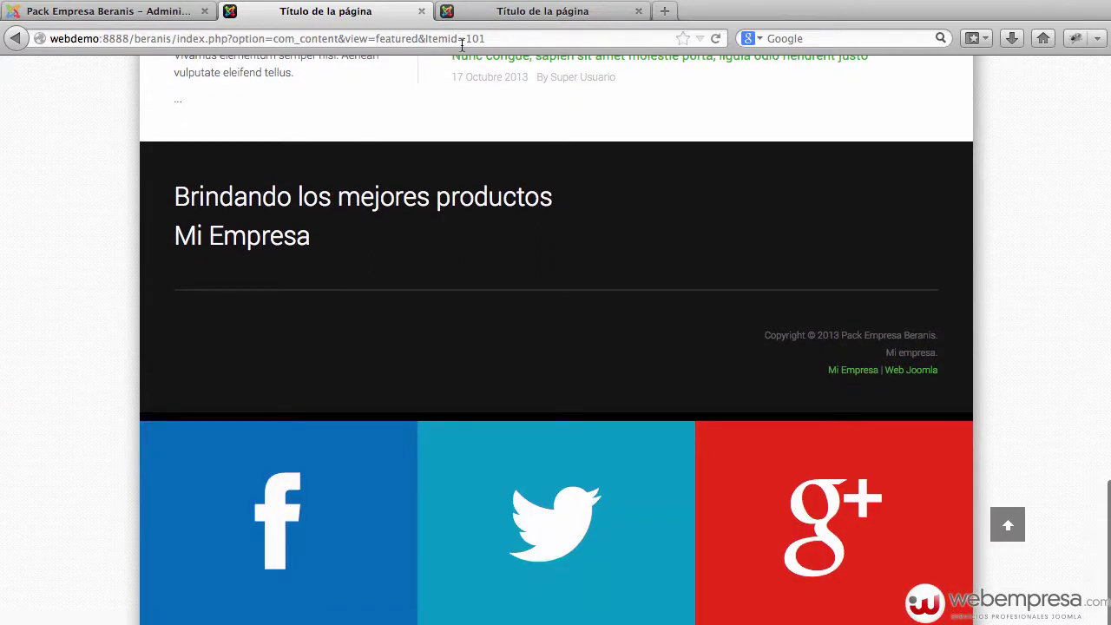
click(502, 12)
scroll(576, 278, down, 10)
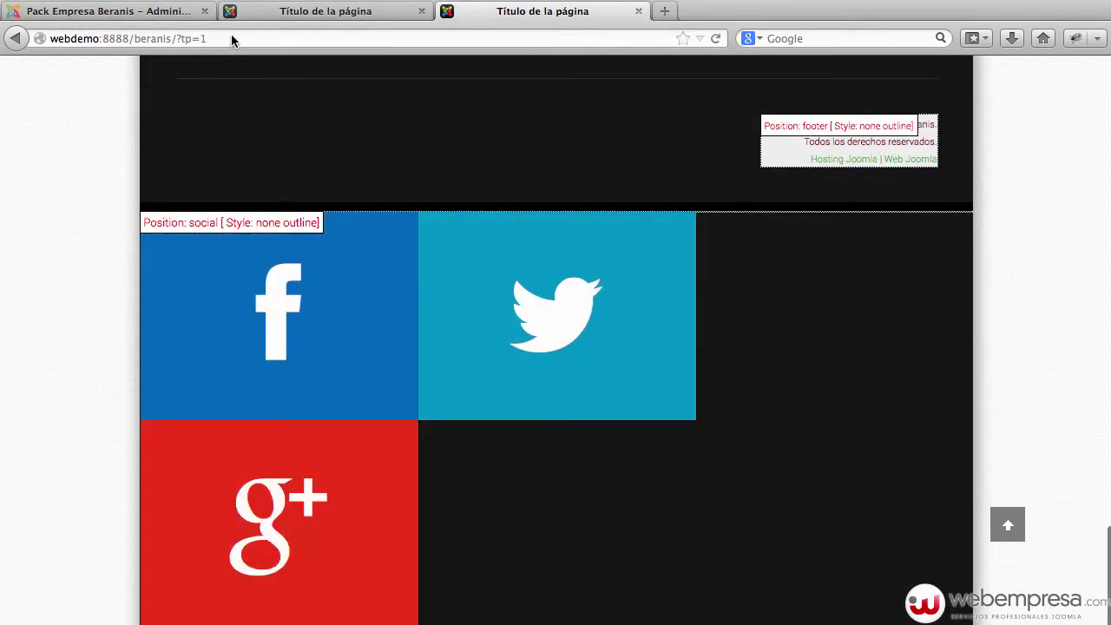
click(252, 12)
Open the Redes sociales module, assigned to the social position, from the administration's module manager
click(143, 13)
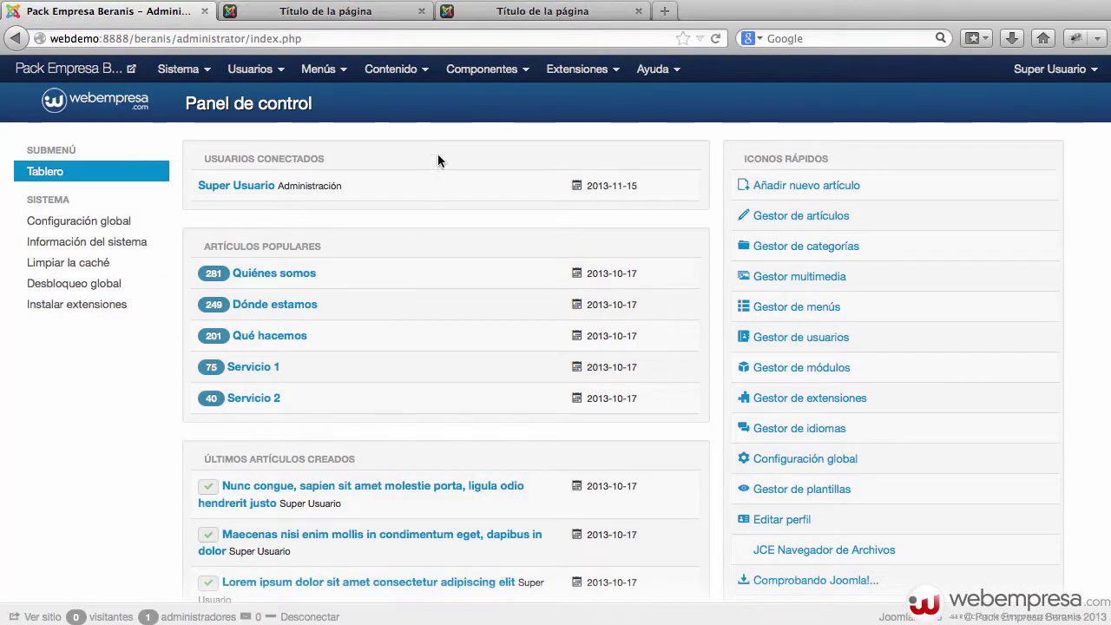
click(569, 69)
click(567, 135)
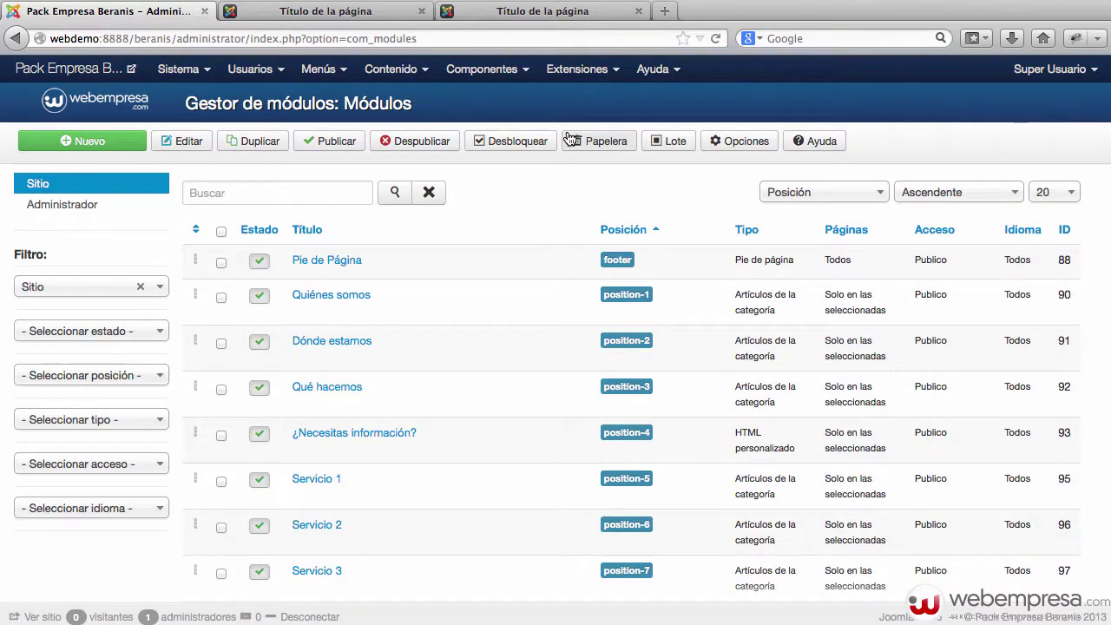
scroll(343, 395, down, 3)
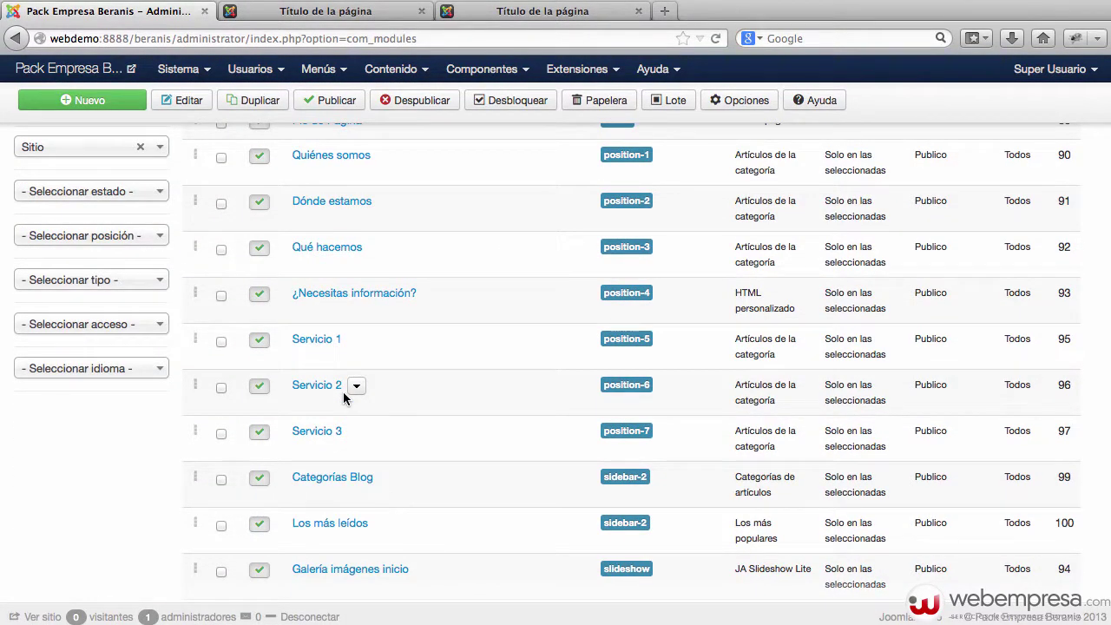
scroll(343, 395, down, 3)
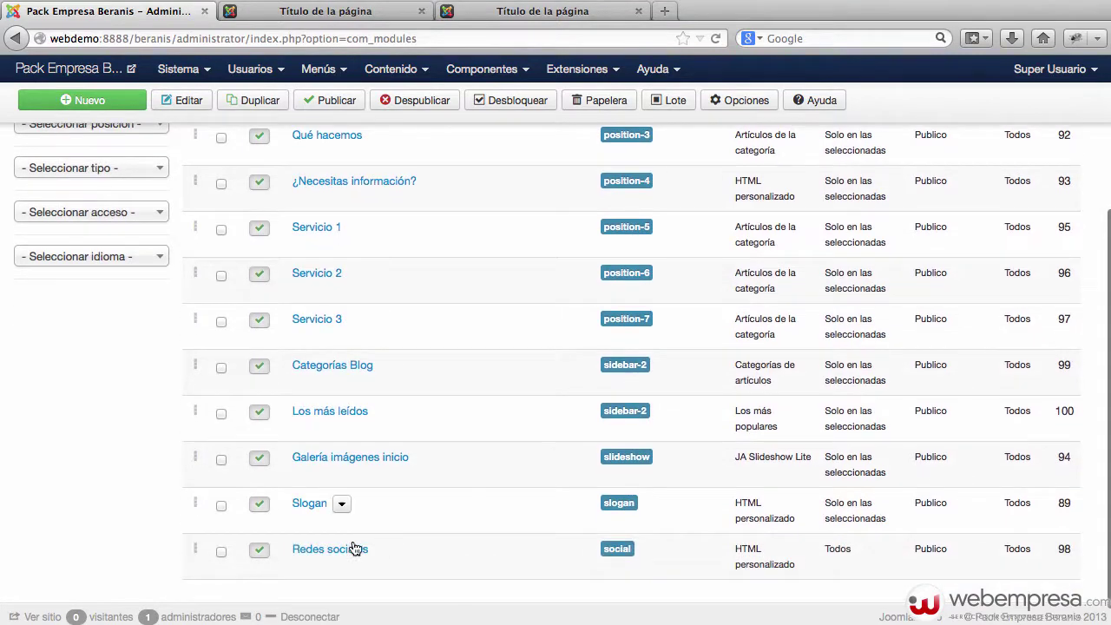
click(349, 550)
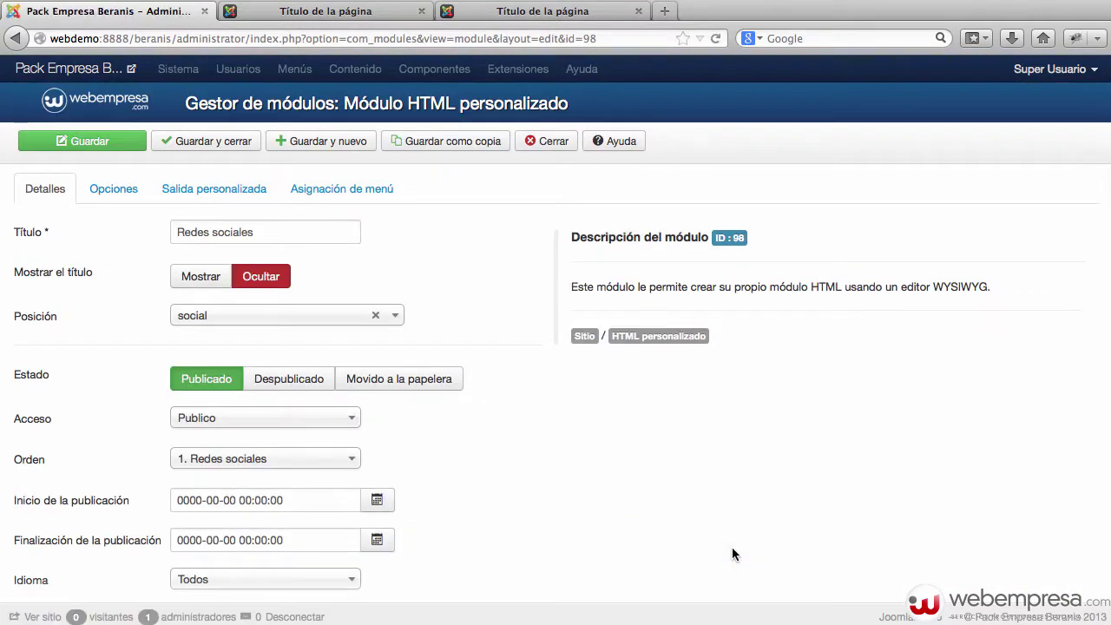
Show the module's custom output as HTML code and put each social link and the closing </p> tag on its own line
click(256, 188)
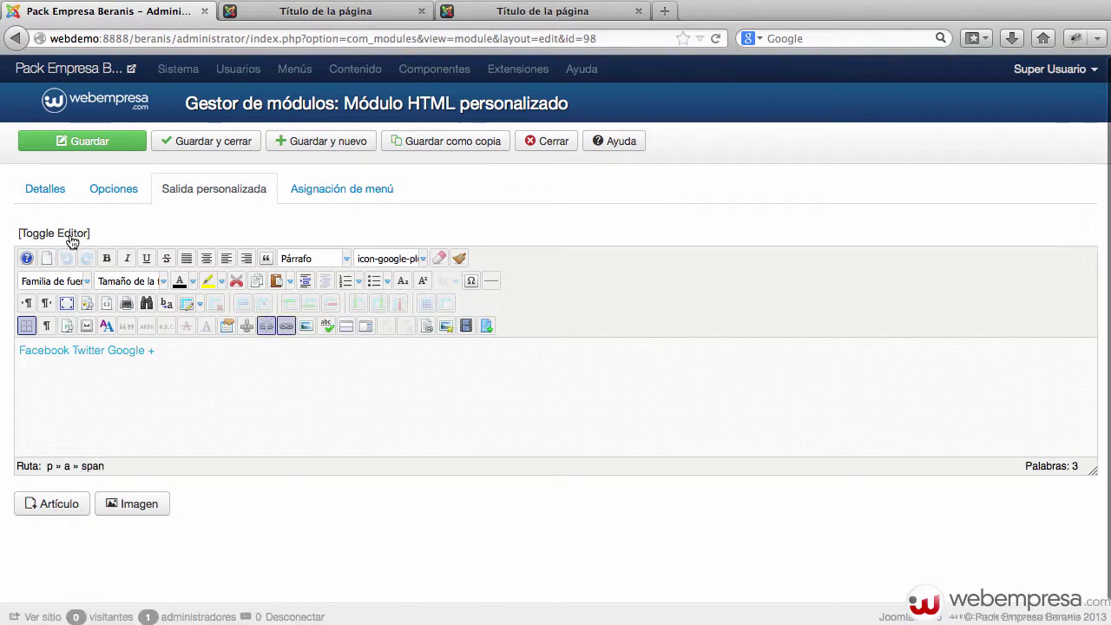
click(72, 235)
drag(613, 328, 8, 237)
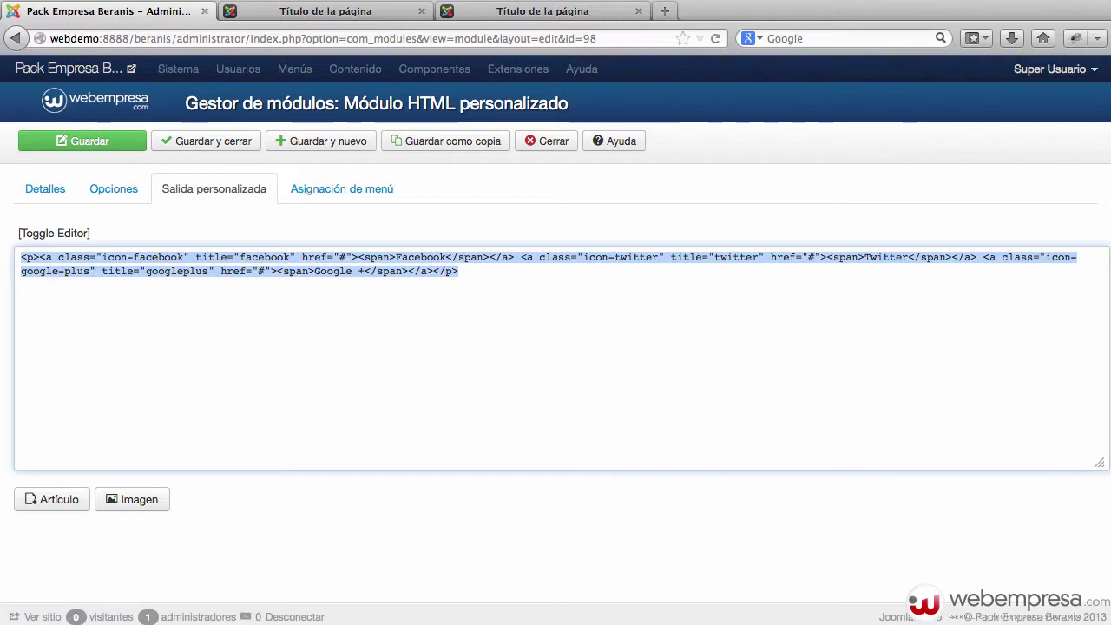
click(40, 257)
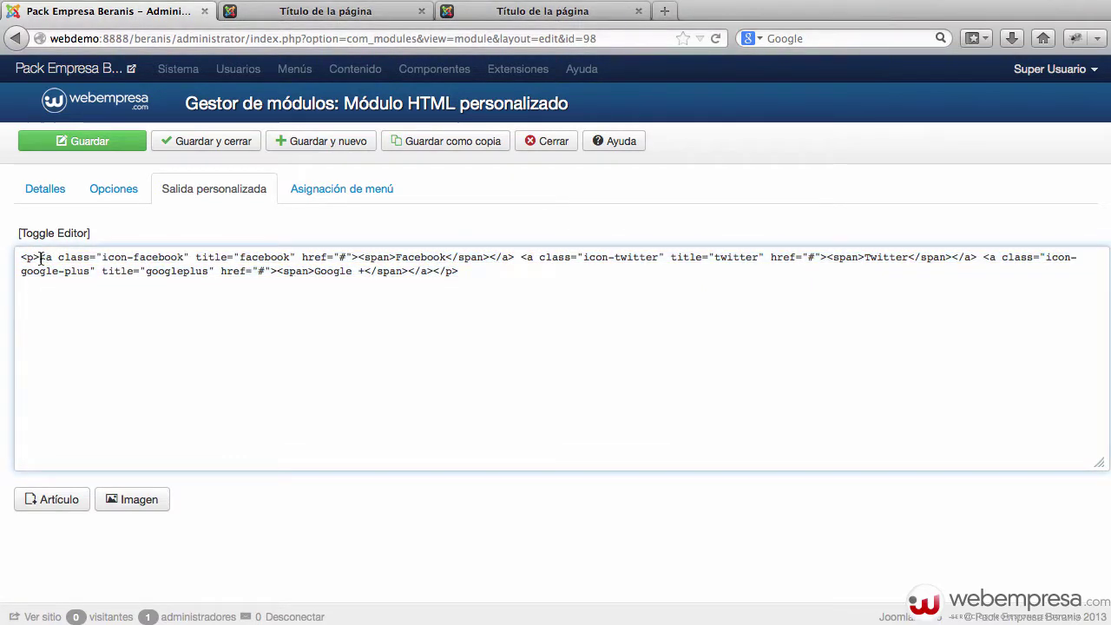
key(Return)
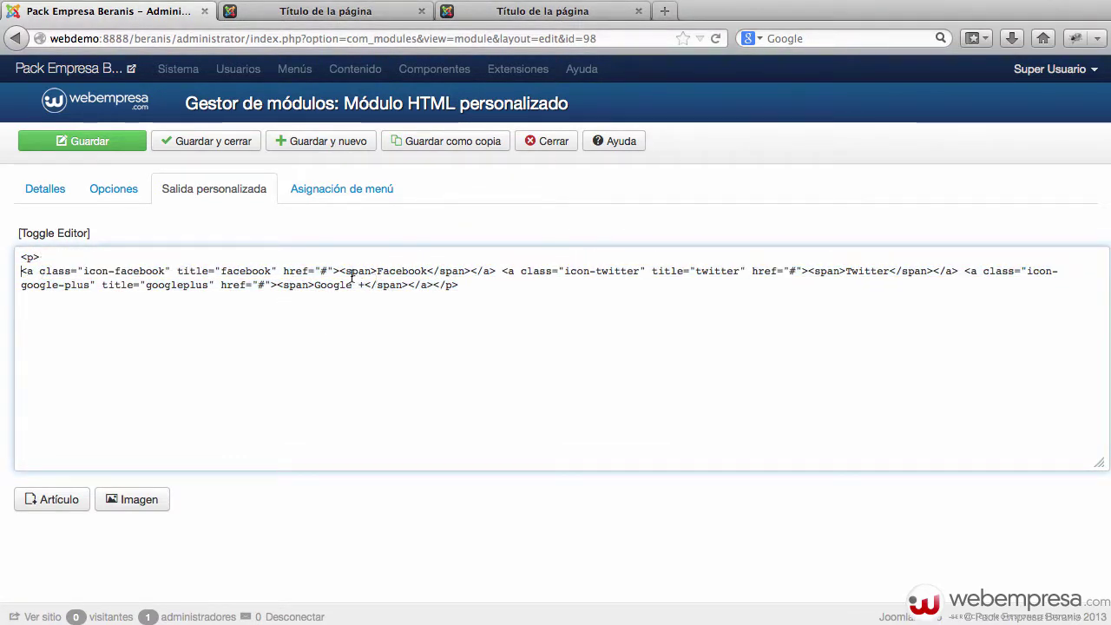
click(503, 272)
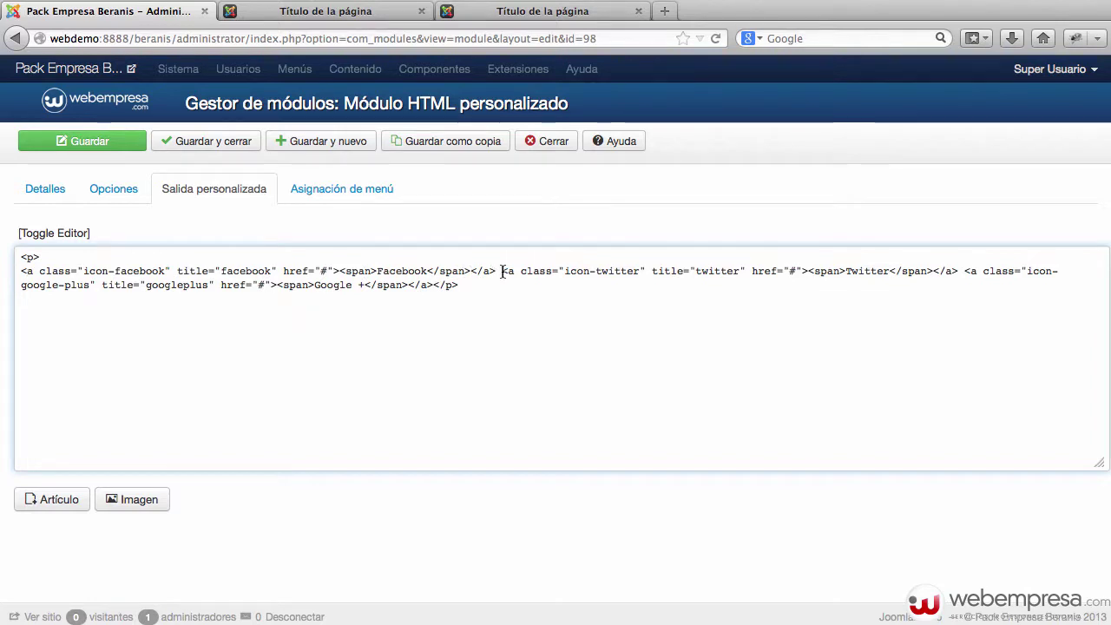
key(Return)
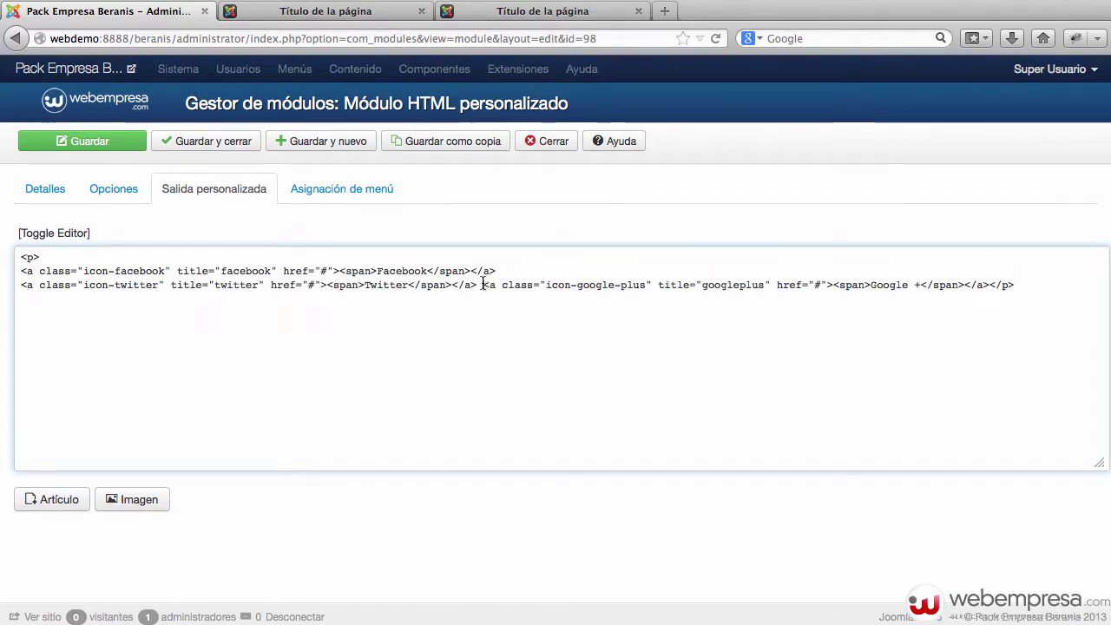
key(Return)
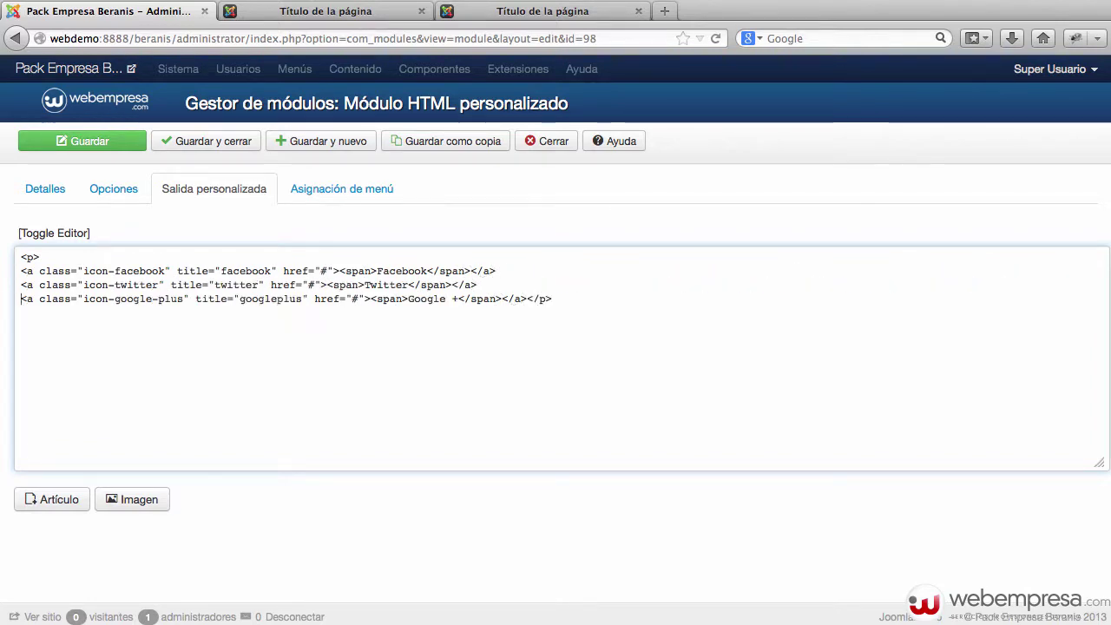
click(527, 299)
key(Return)
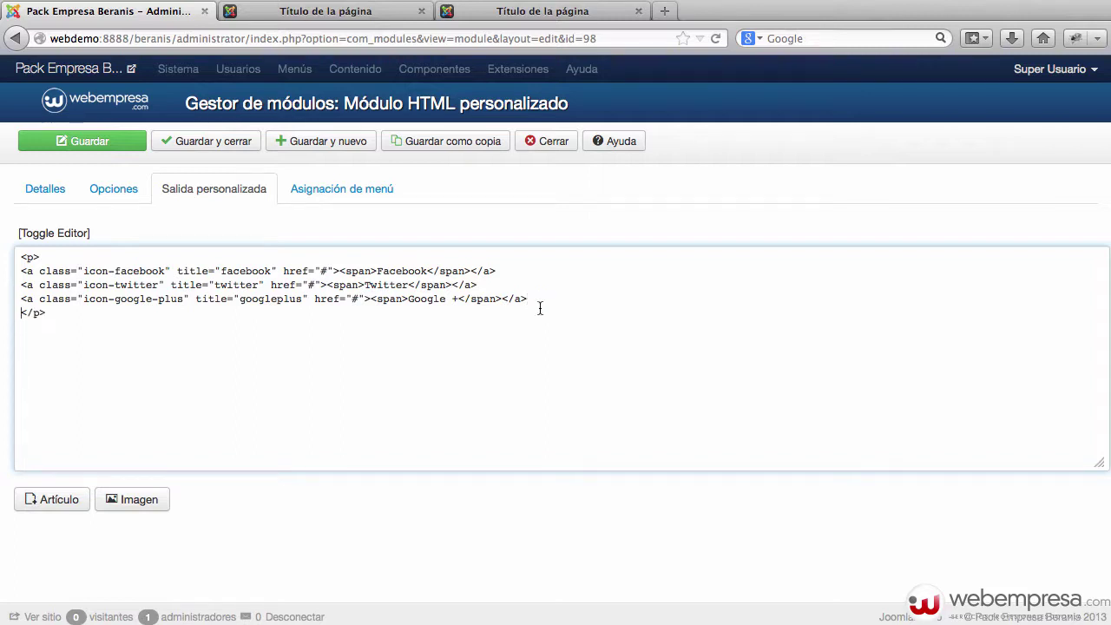
Examine the class, title and span texts of the Facebook, Twitter and Google + links, and compare them with the home page icons
double_click(120, 267)
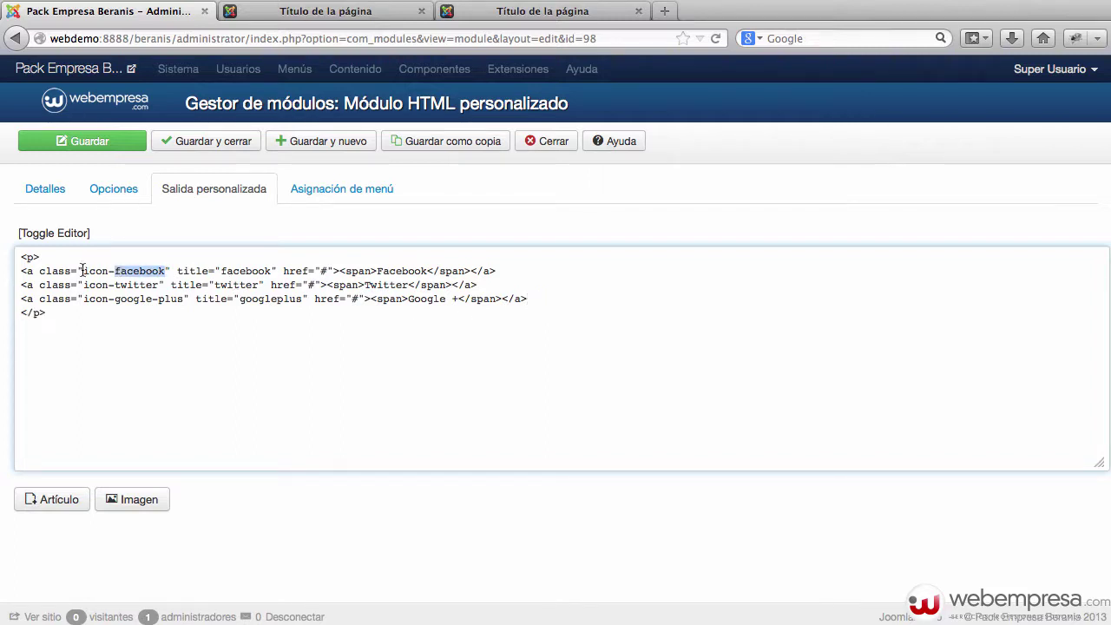
double_click(251, 272)
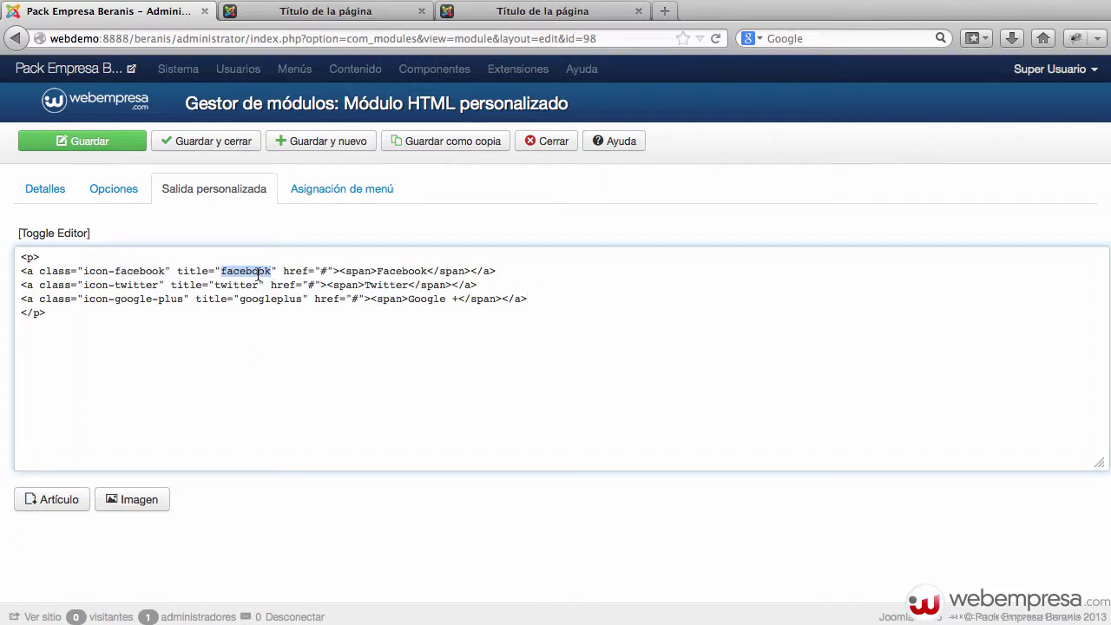
double_click(395, 270)
double_click(386, 285)
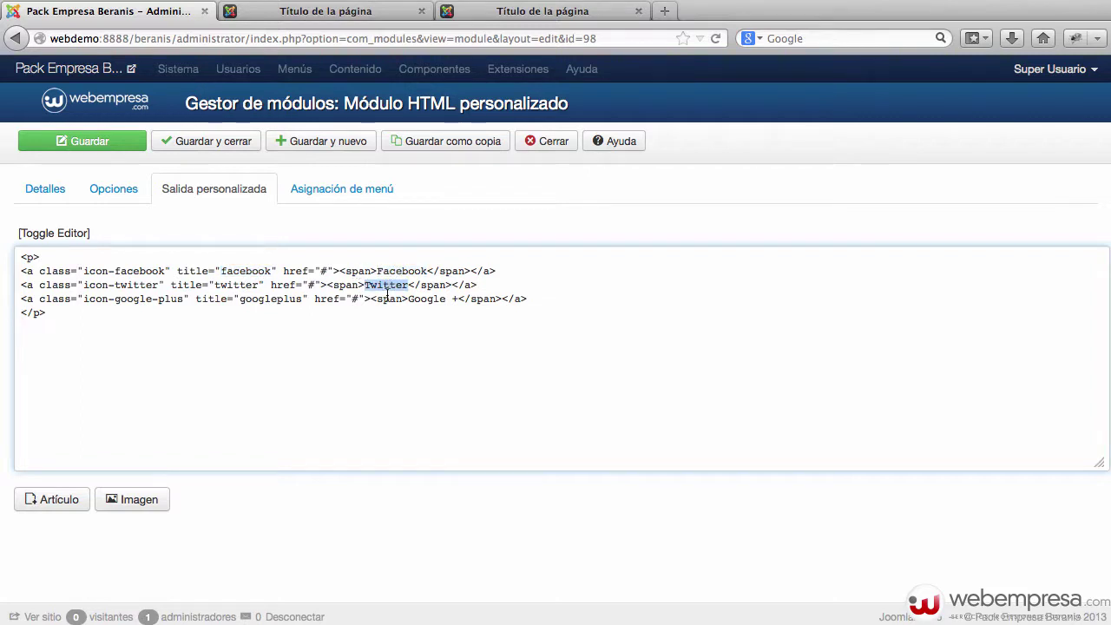
drag(471, 299, 408, 297)
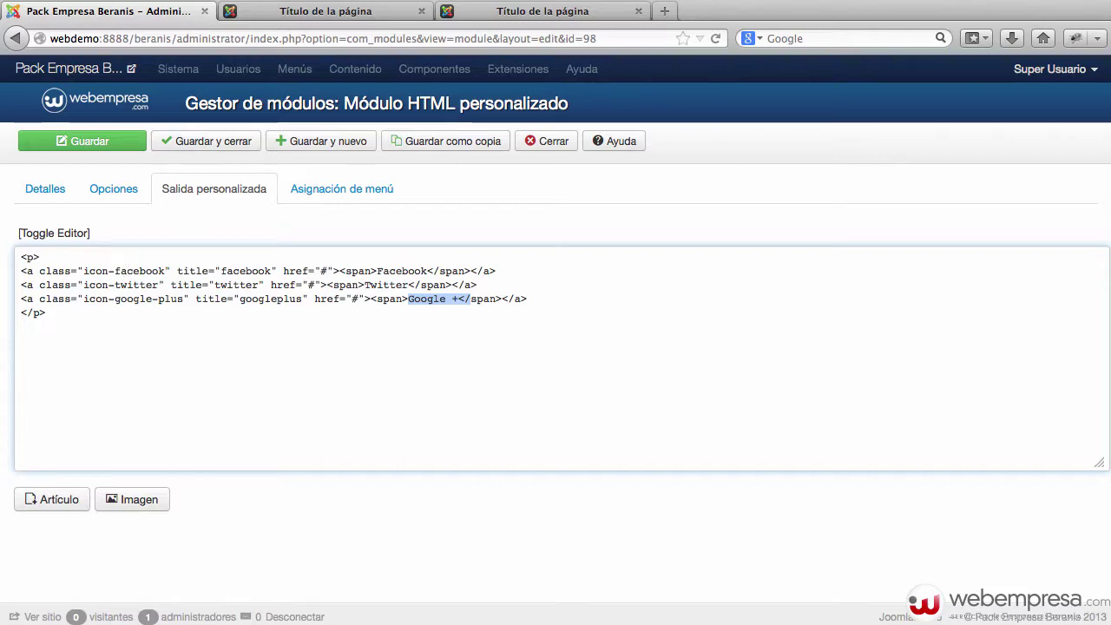
click(330, 11)
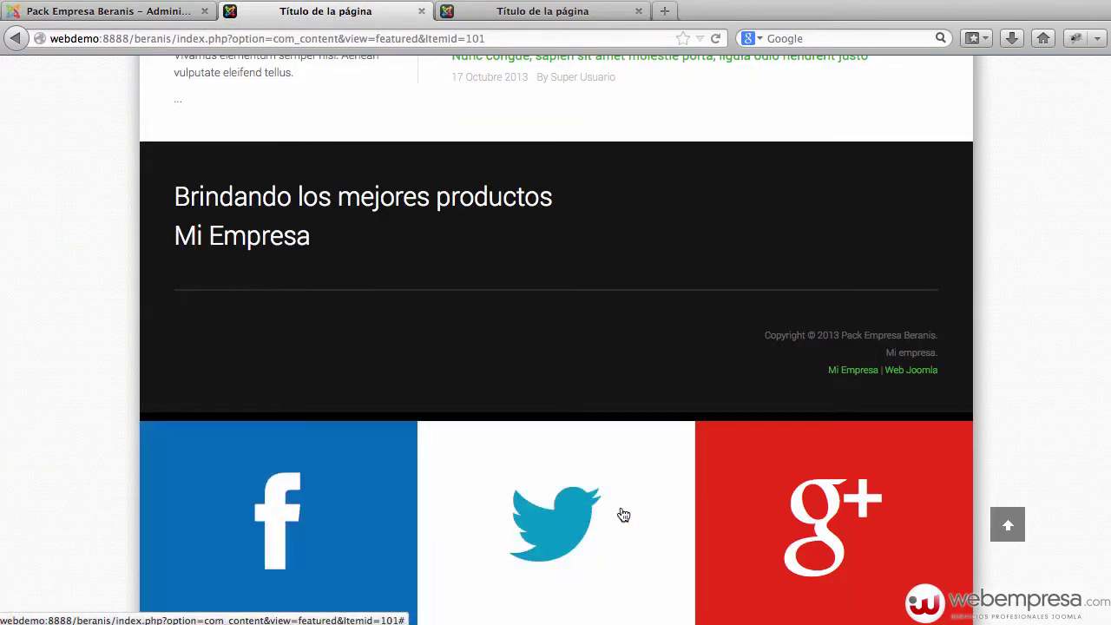
click(174, 11)
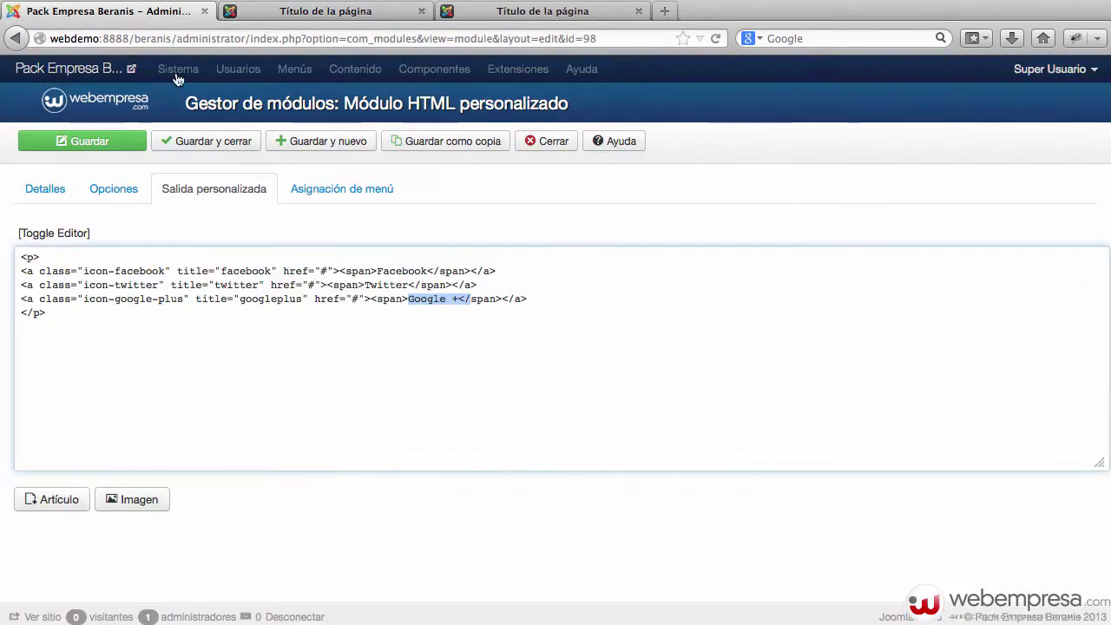
click(37, 234)
double_click(57, 349)
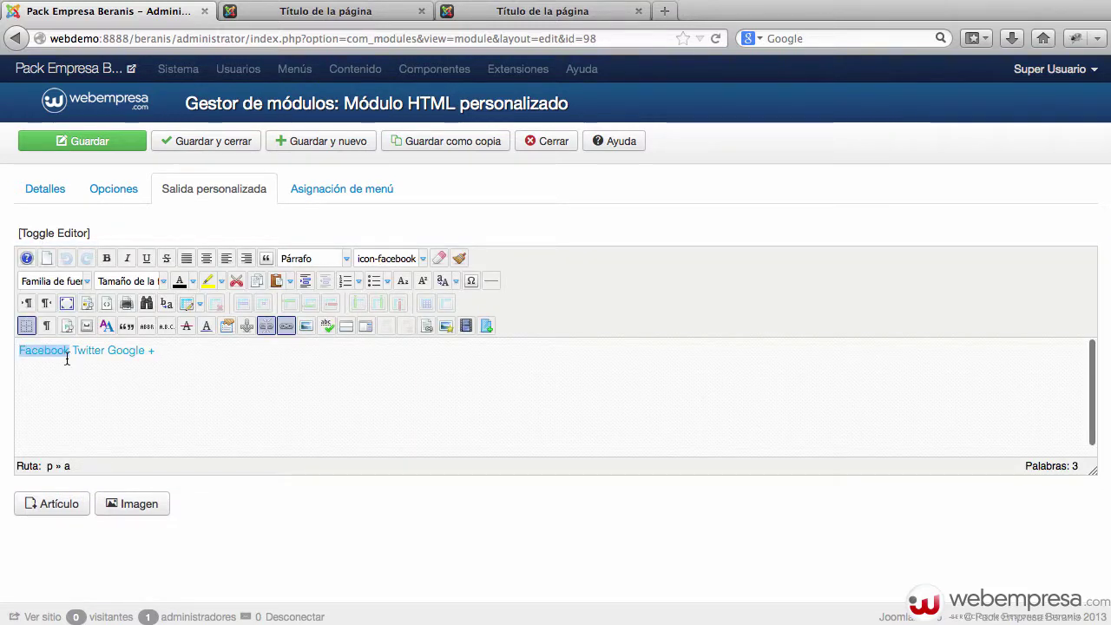
click(287, 328)
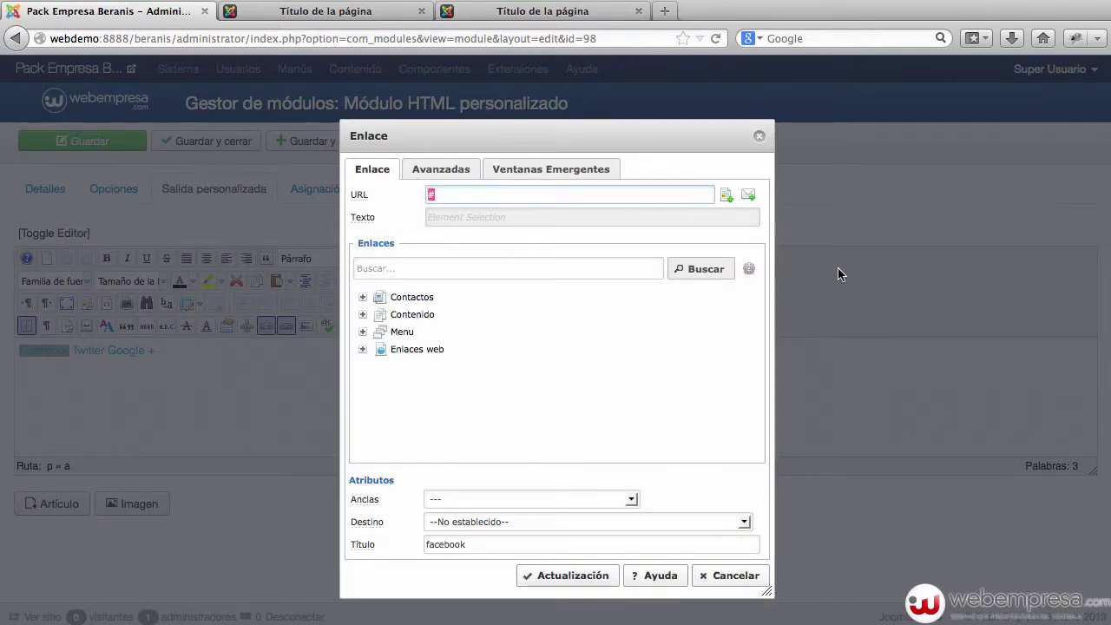
text(http://facebook.com/miempresa)
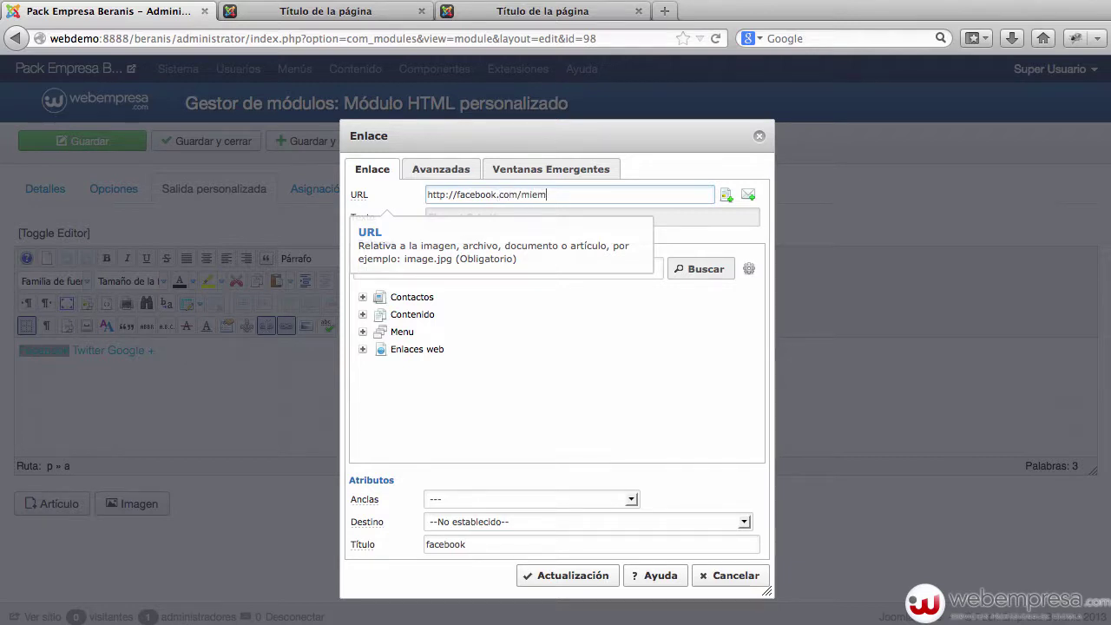
click(508, 521)
click(506, 565)
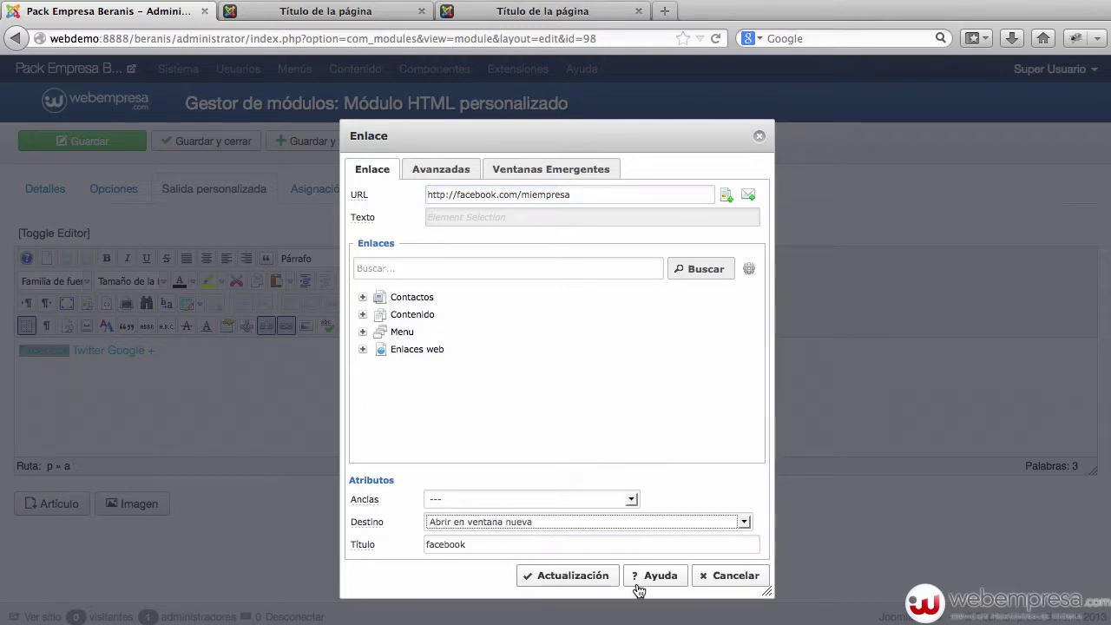
click(575, 578)
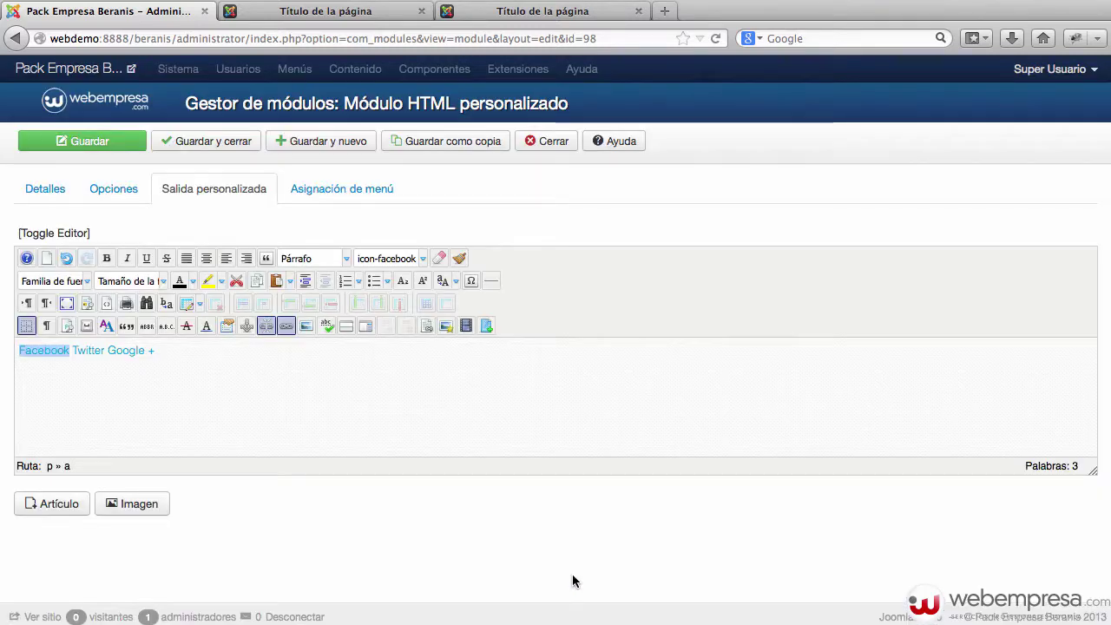
click(171, 143)
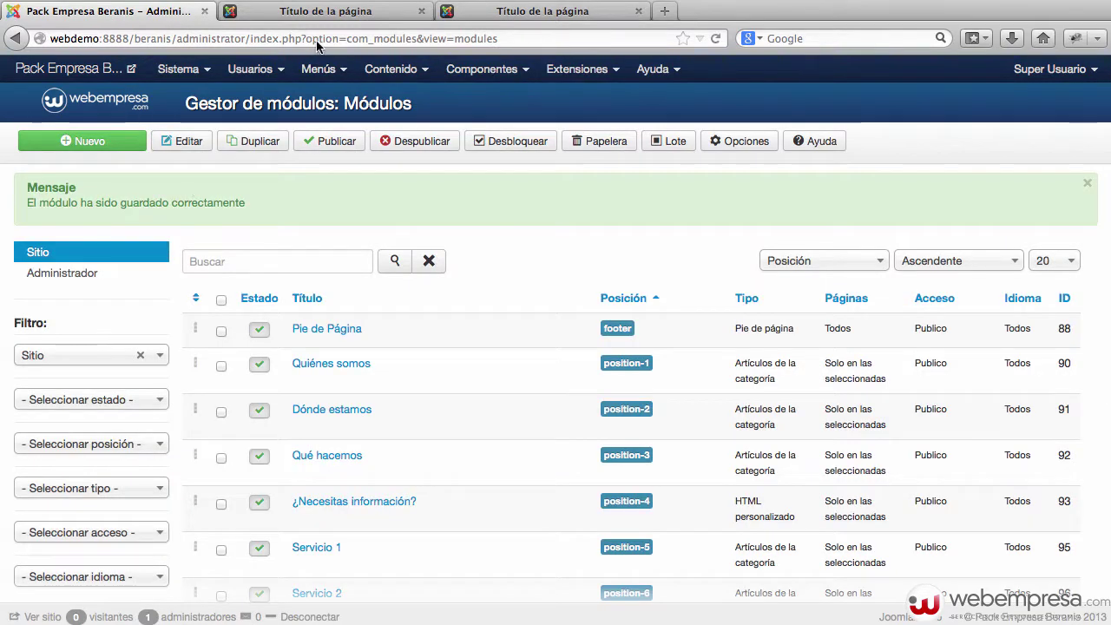
Reload the home page, test the Facebook icon's link, and return to the module manager
click(327, 12)
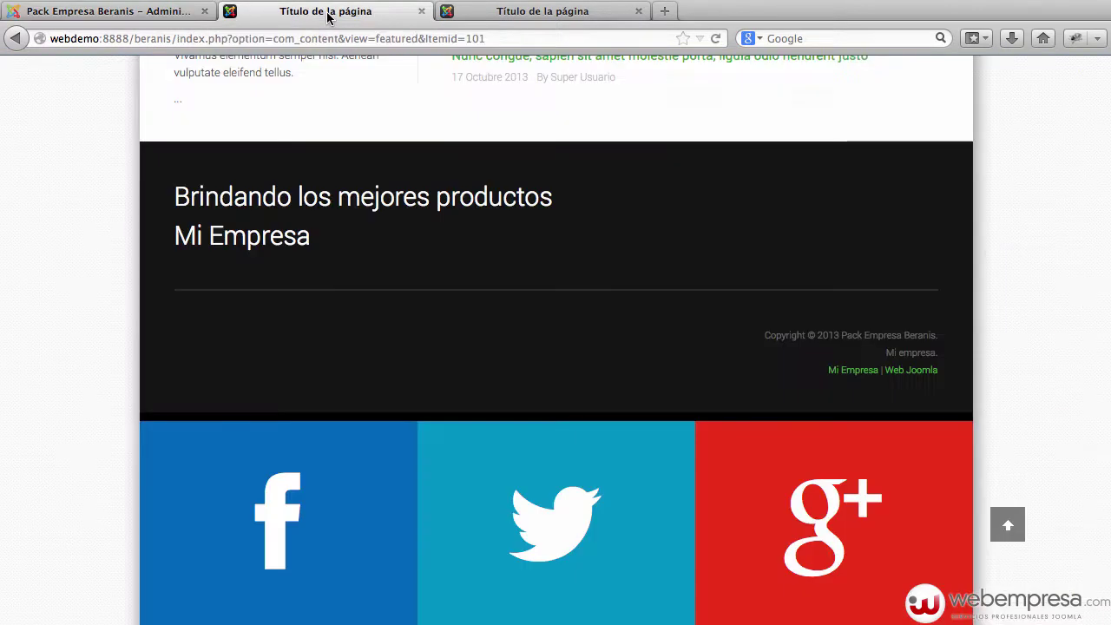
key(super+r)
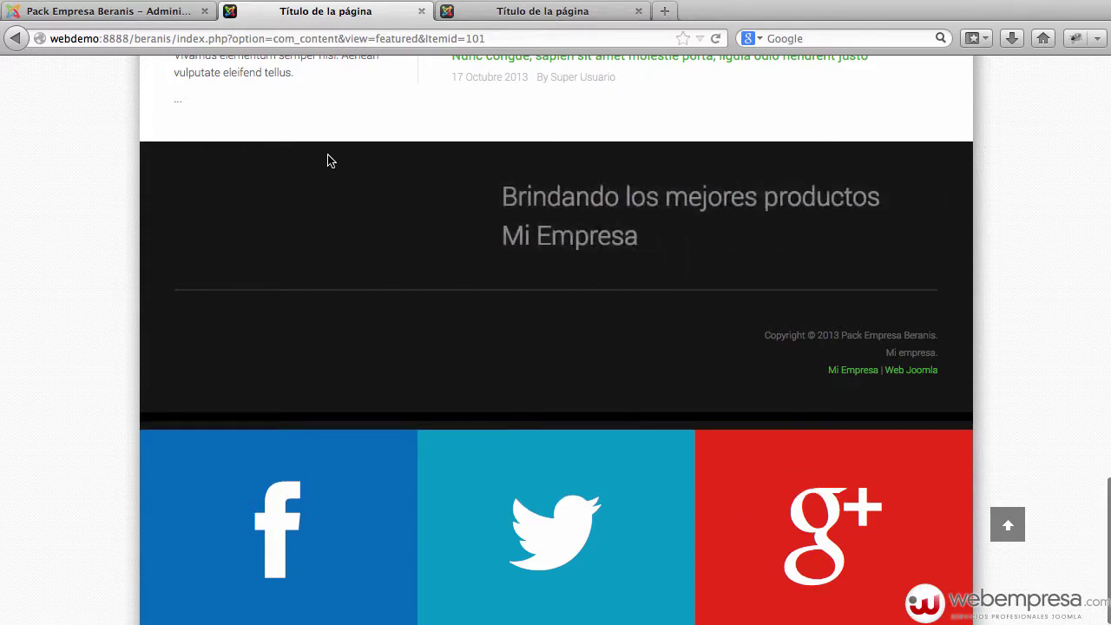
click(251, 556)
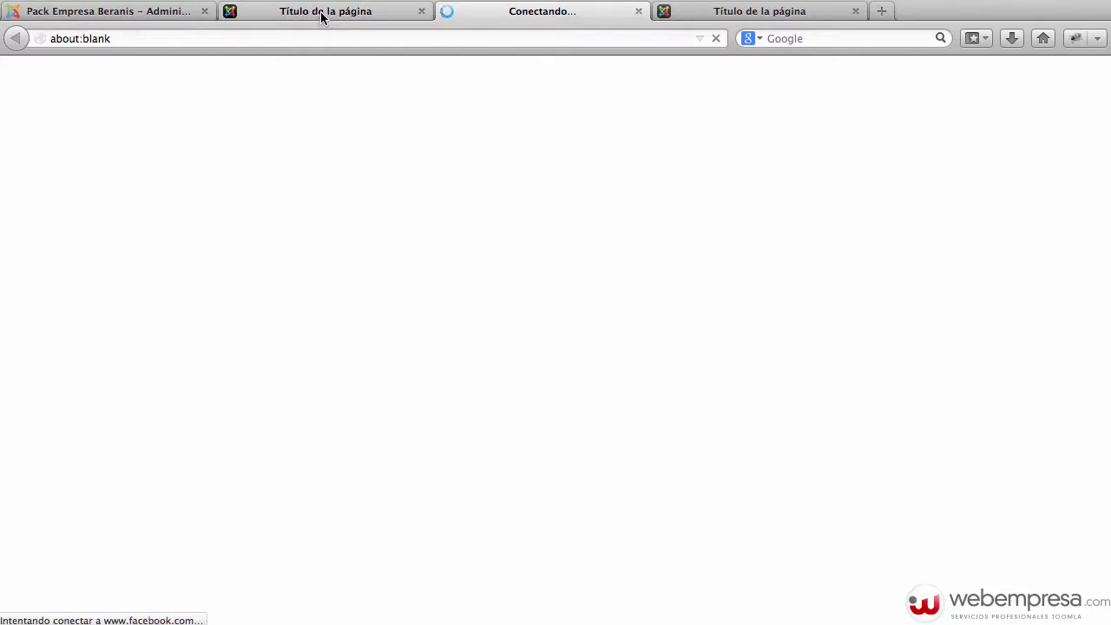
click(321, 19)
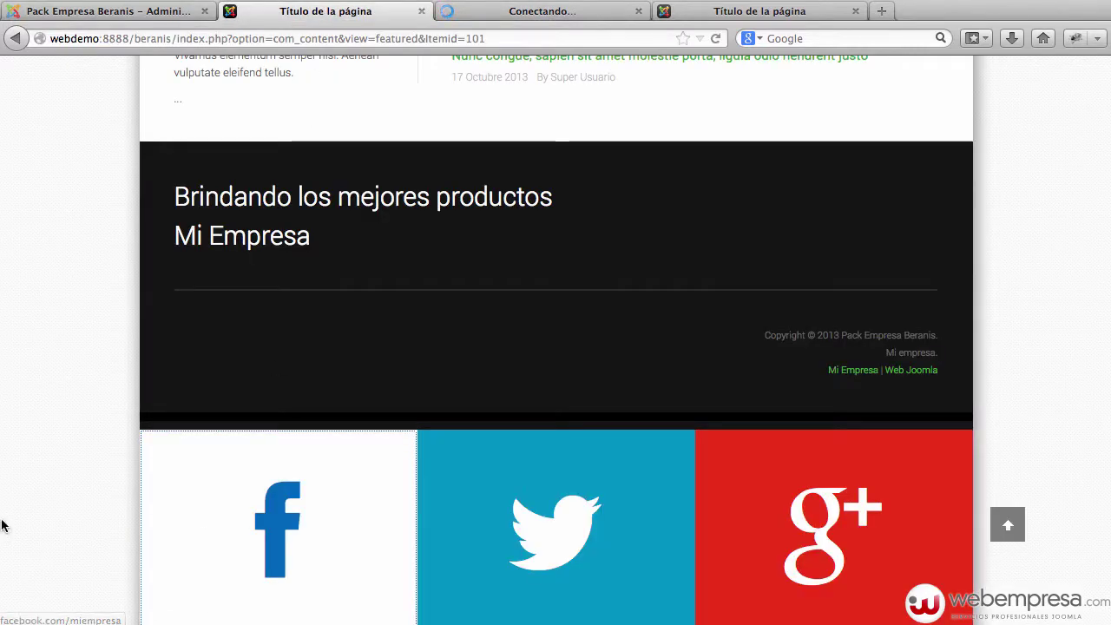
scroll(348, 377, up, 10)
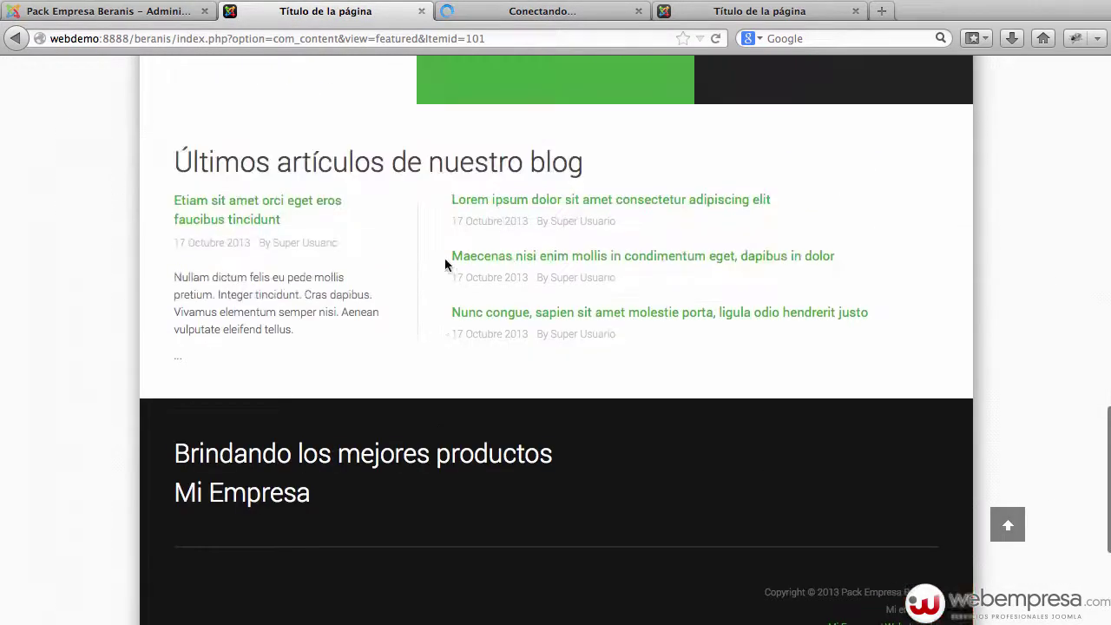
click(171, 15)
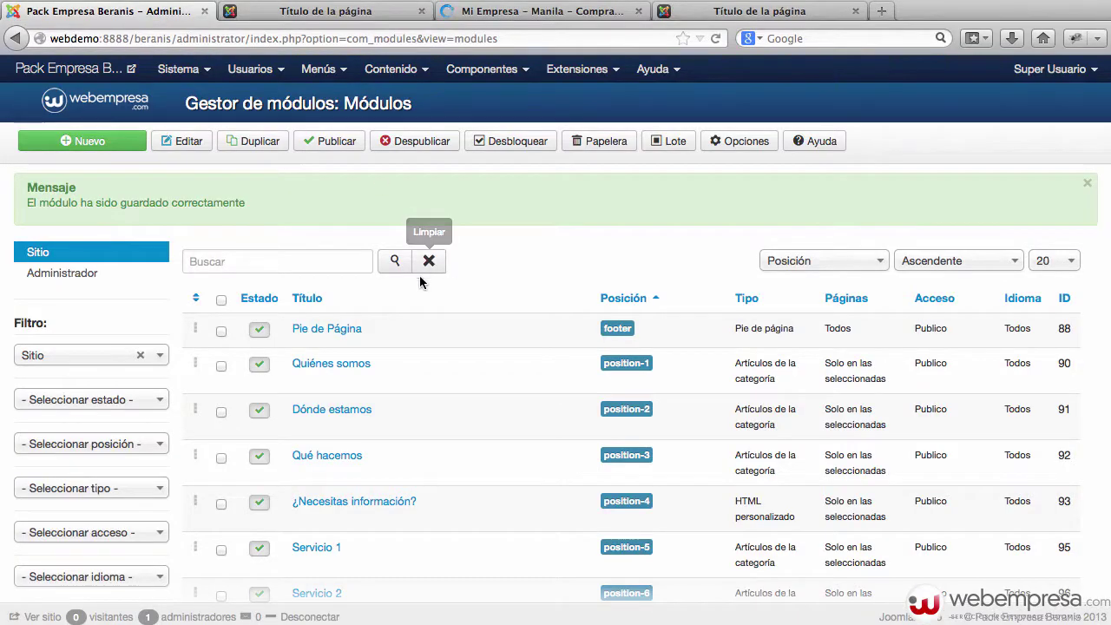
Locate the sidebar-2 modules in the module manager, and open the site's Blog page to view where they appear
scroll(386, 313, down, 3)
scroll(387, 393, down, 1)
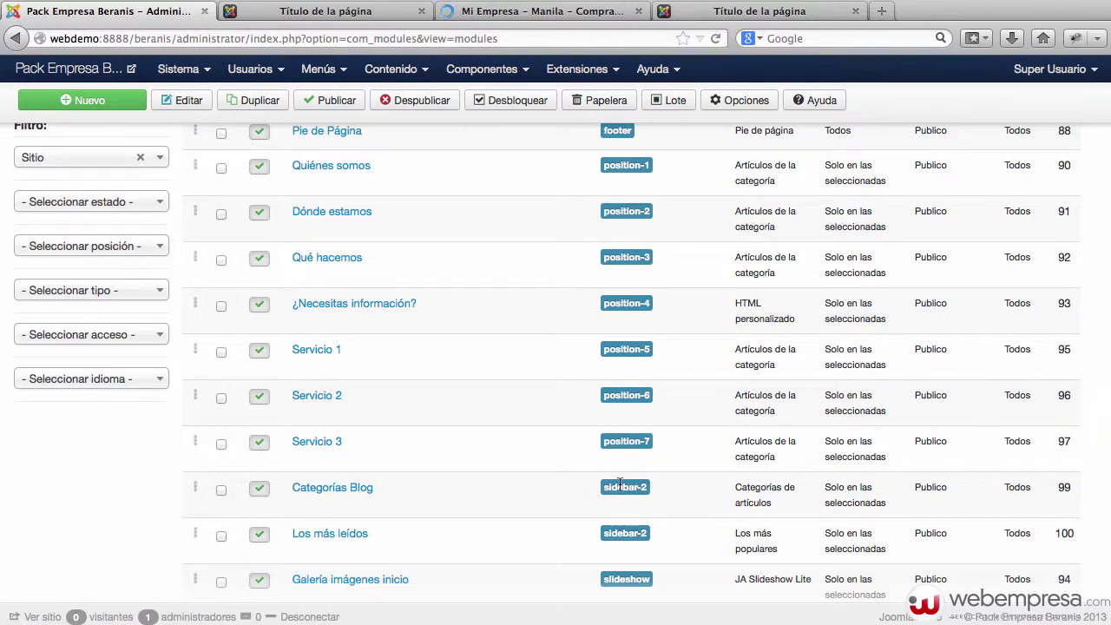
click(347, 14)
scroll(700, 180, up, 8)
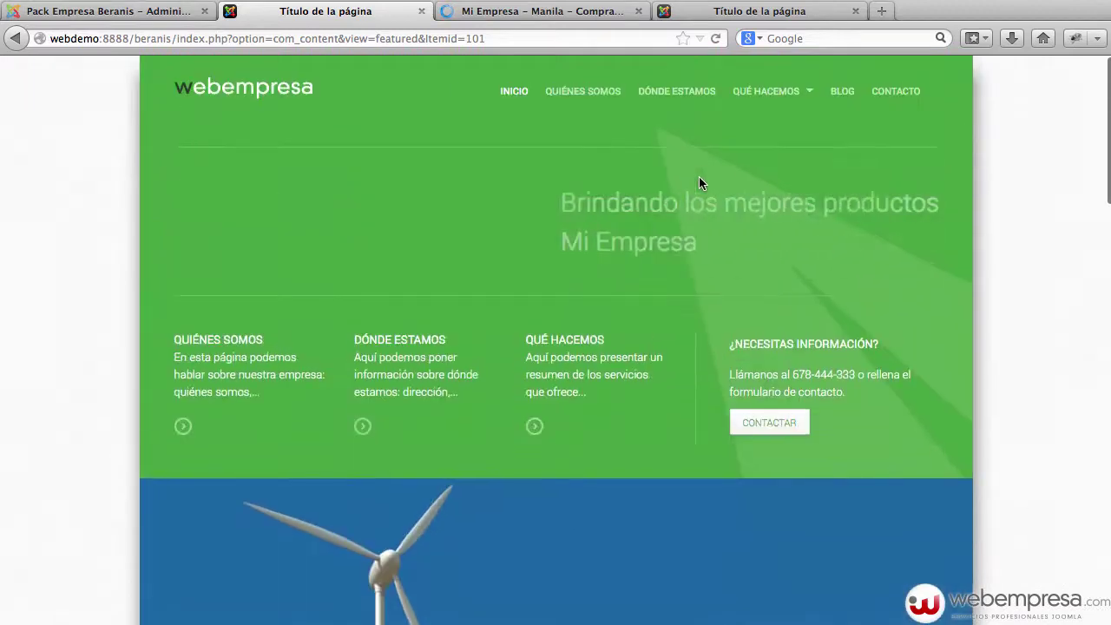
click(853, 94)
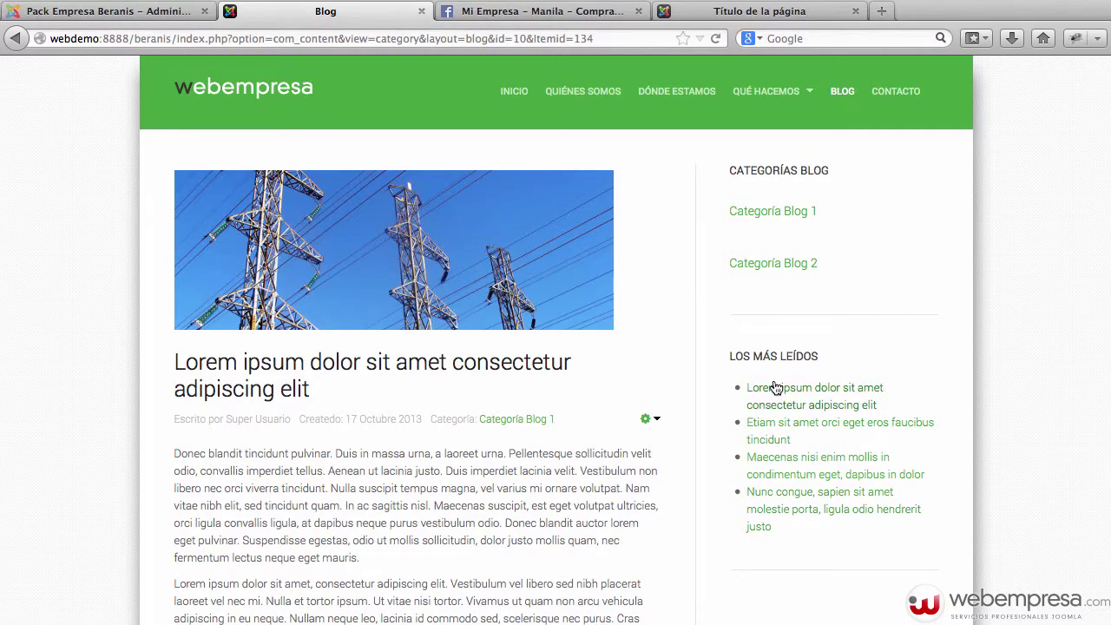
Open the Categorías Blog module, review its basic options and Categoría principal choices against the Blog page, and close it without saving
click(122, 13)
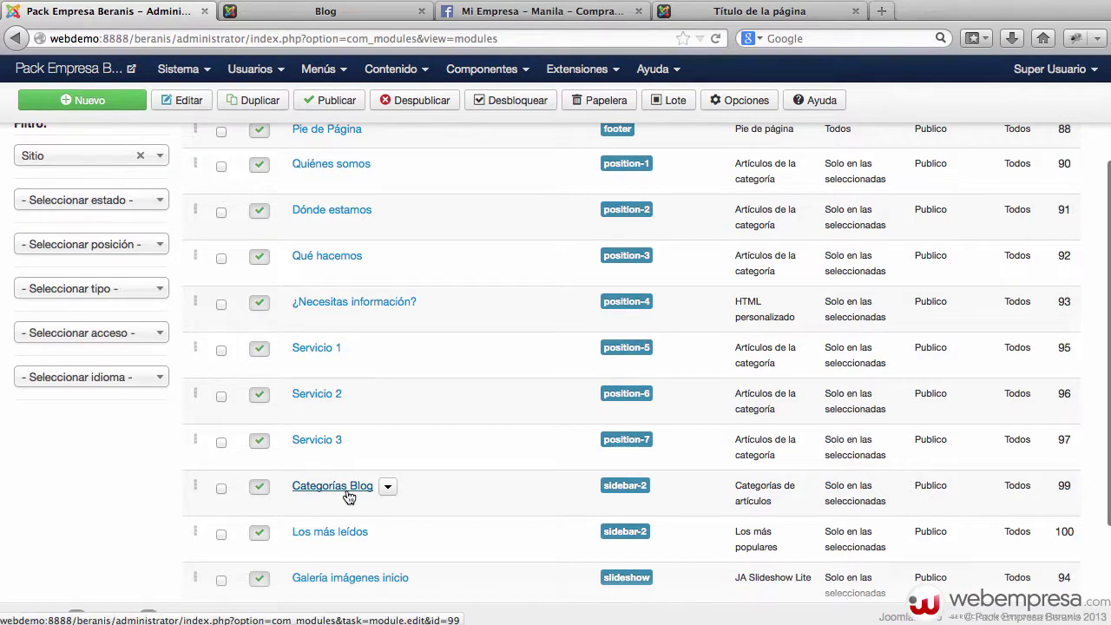
scroll(348, 497, down, 1)
scroll(348, 497, down, 1)
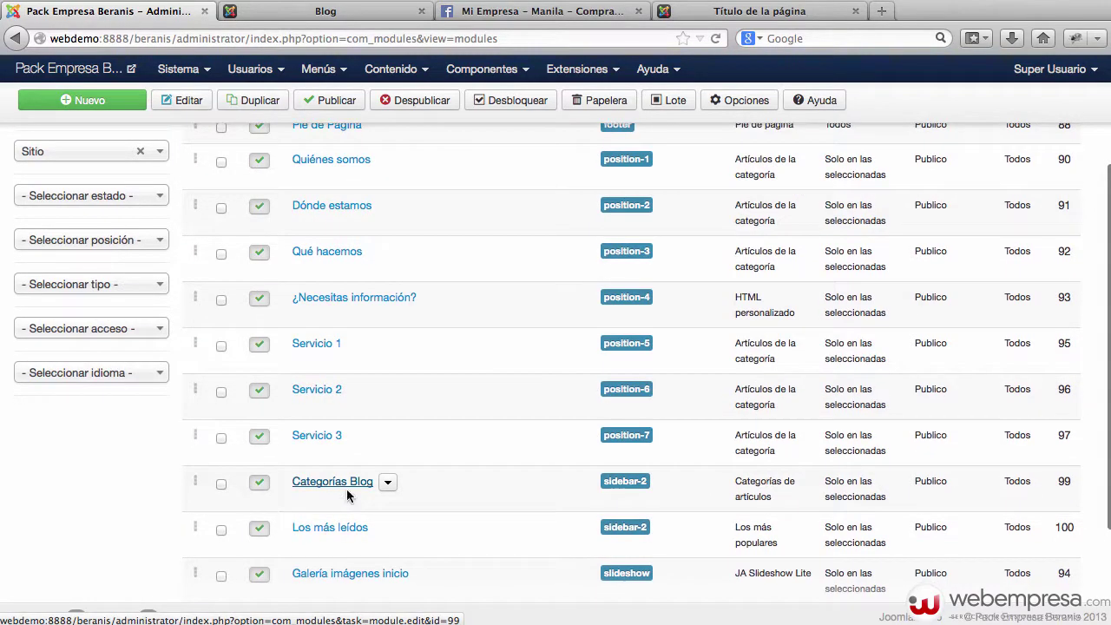
click(347, 490)
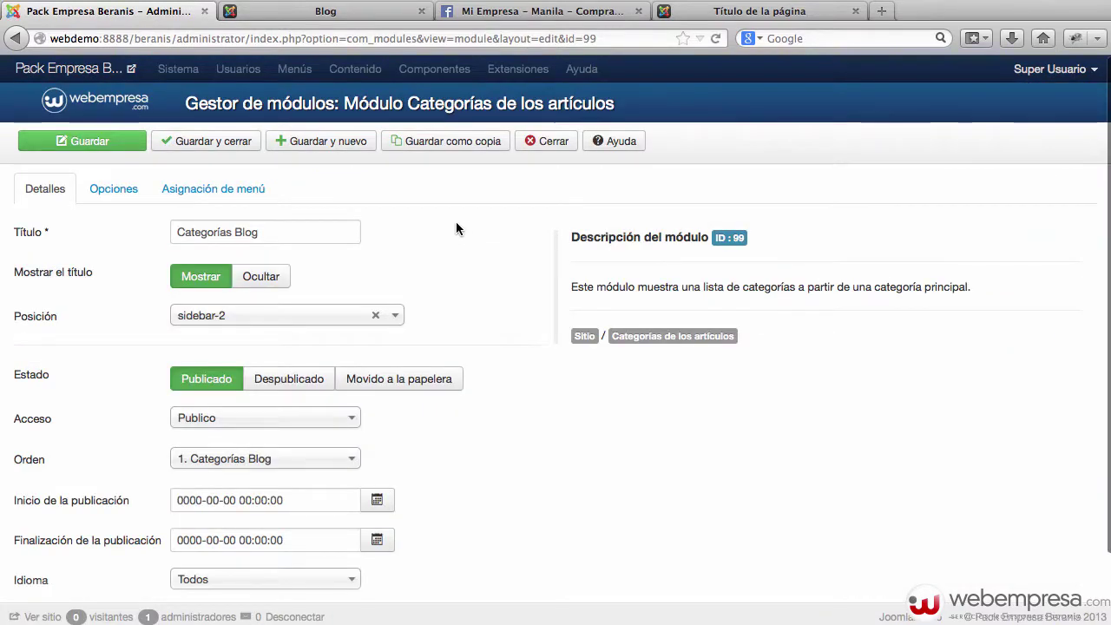
click(114, 189)
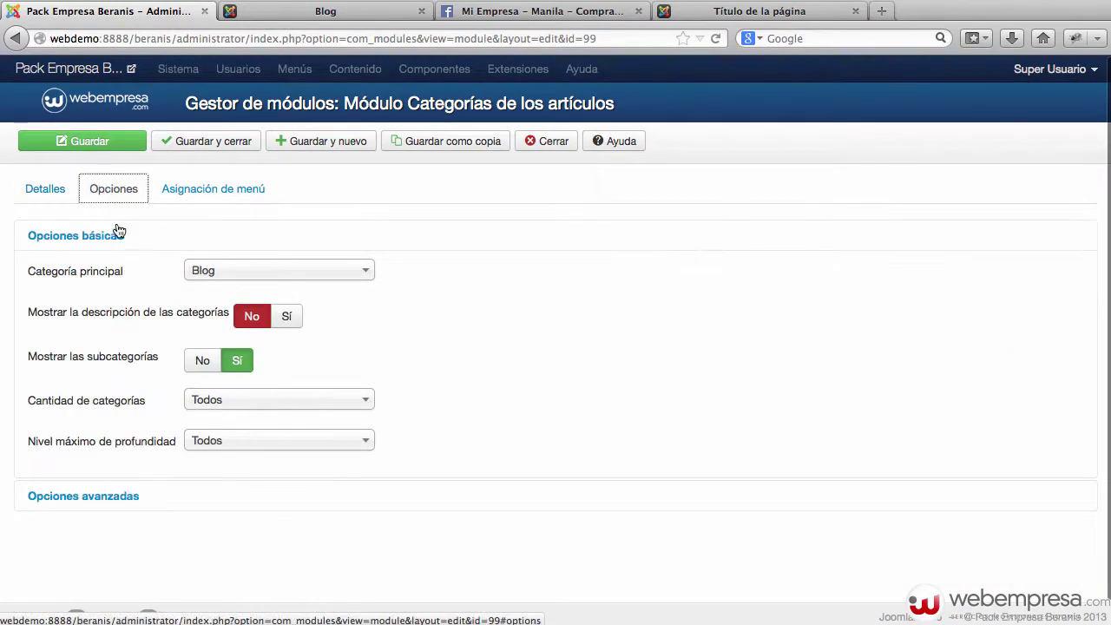
click(213, 276)
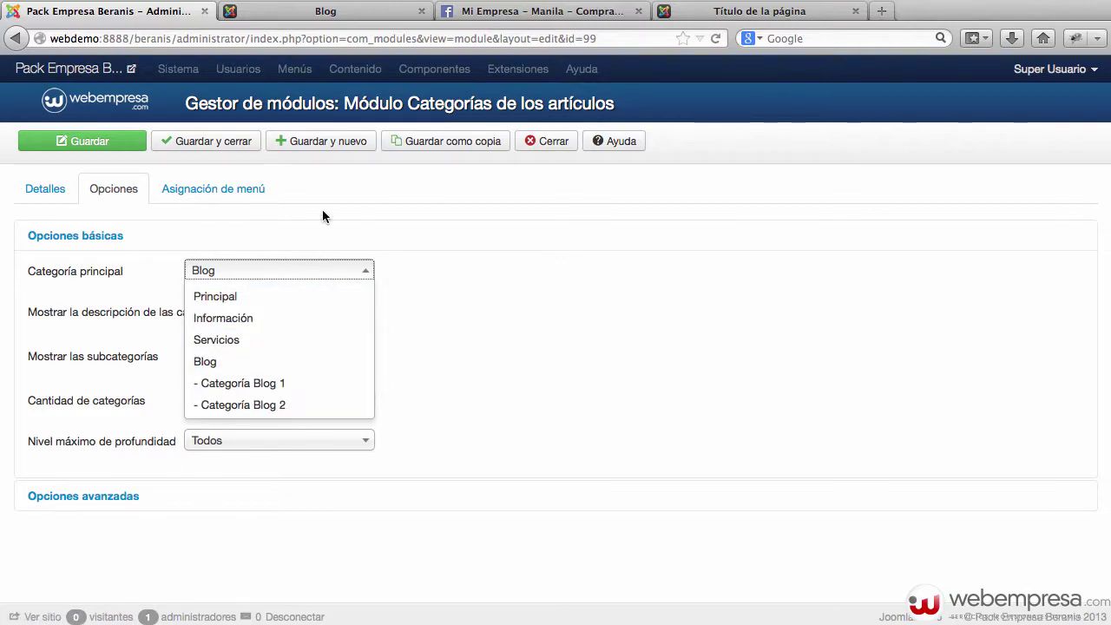
click(350, 15)
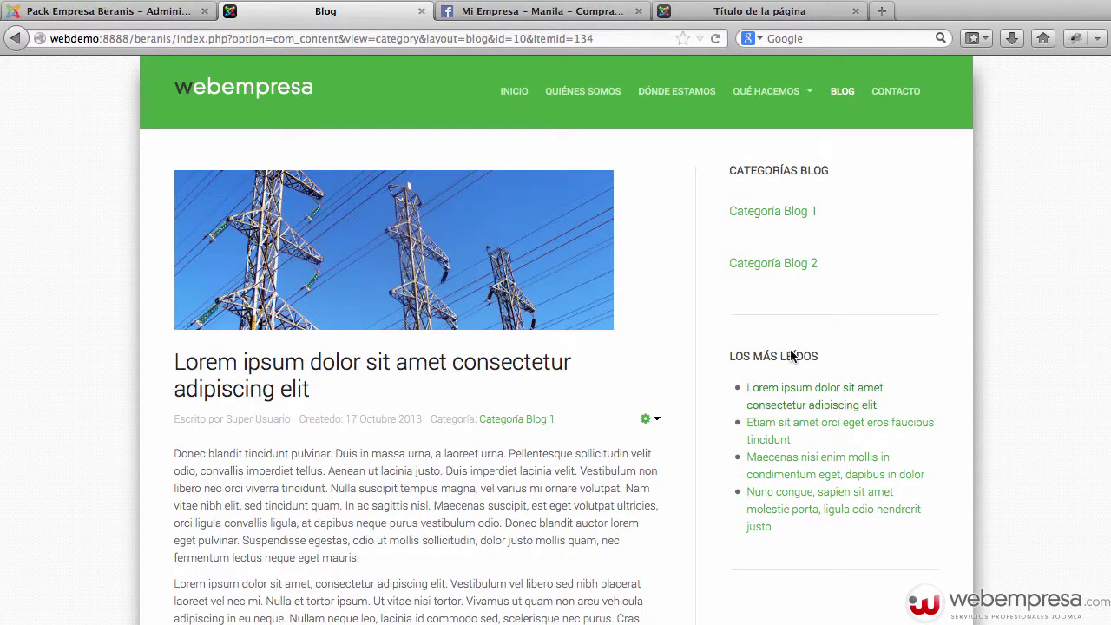
click(179, 15)
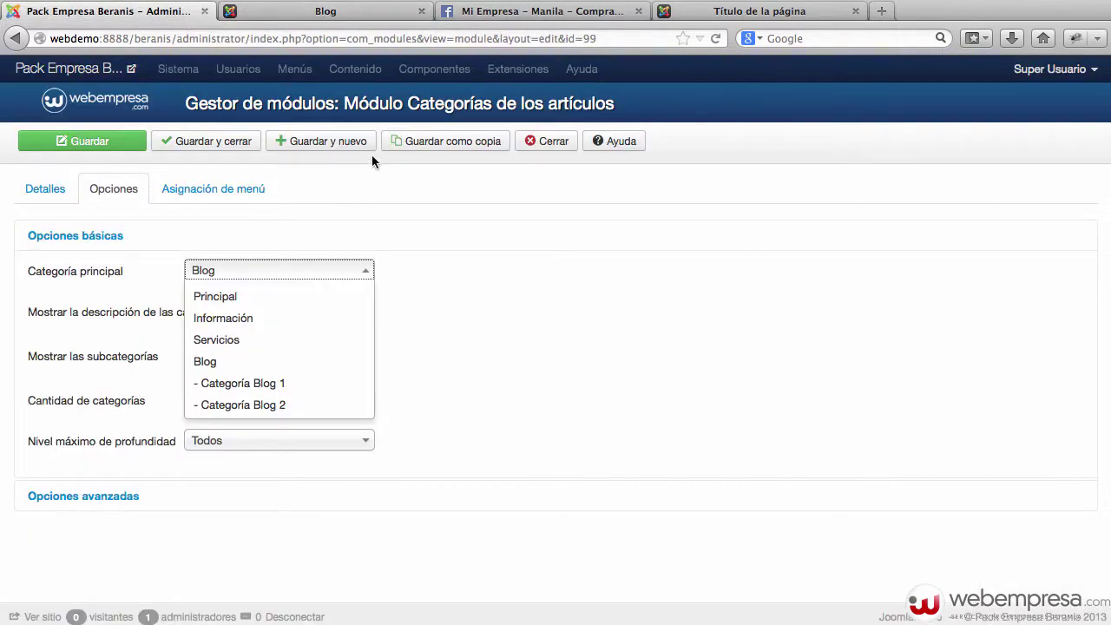
click(557, 144)
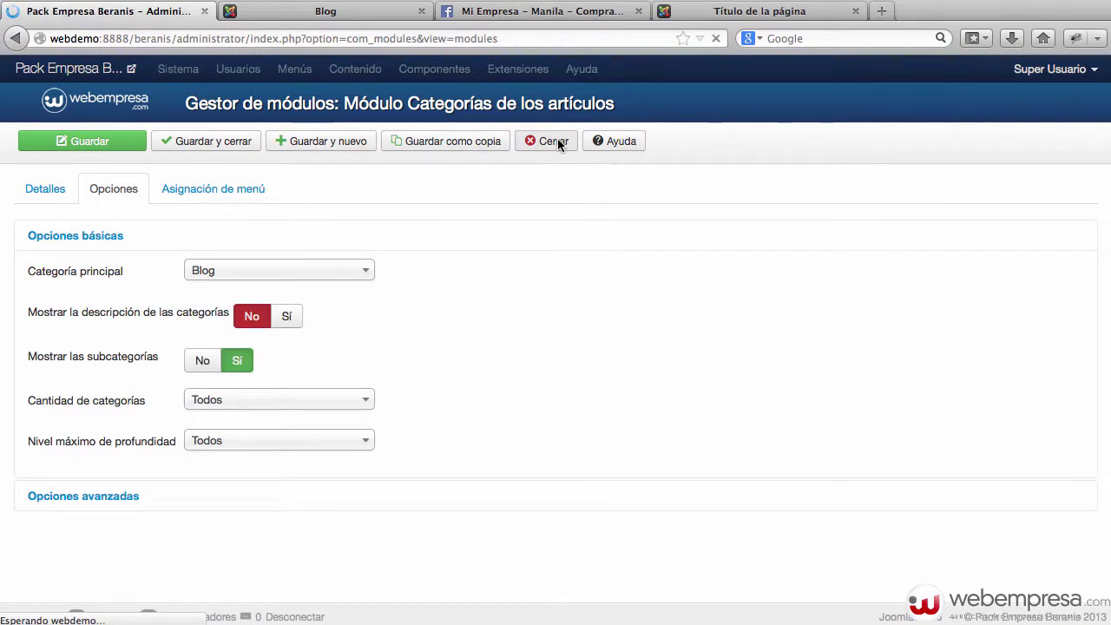
Review the Los más leídos module's menu assignment and basic options, compare them with the Blog page, and return to the site's home page
scroll(386, 486, down, 5)
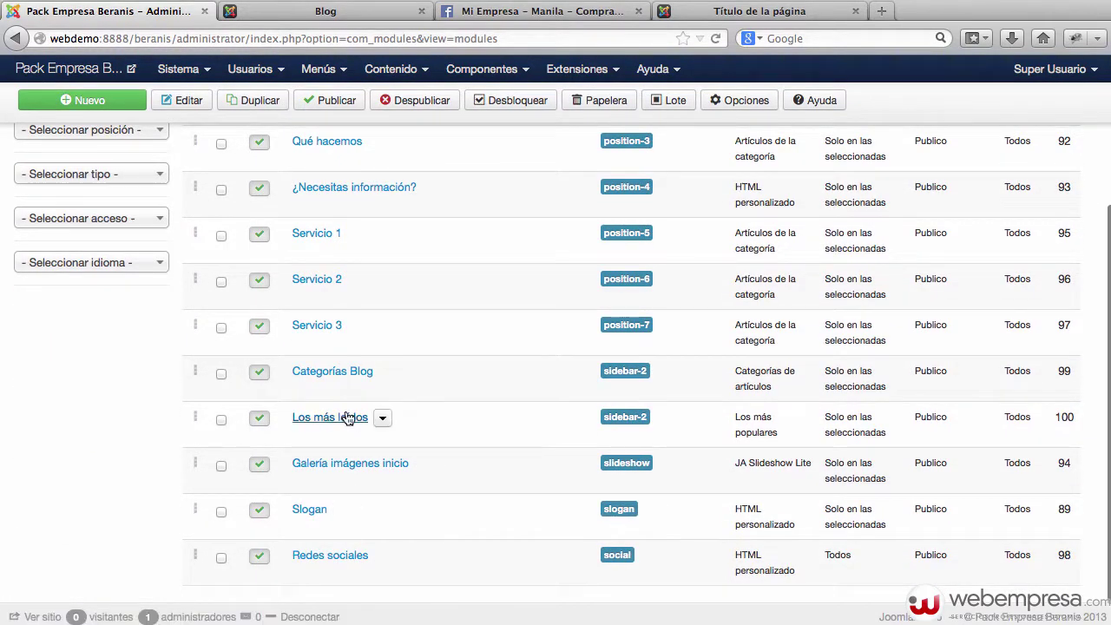
click(348, 418)
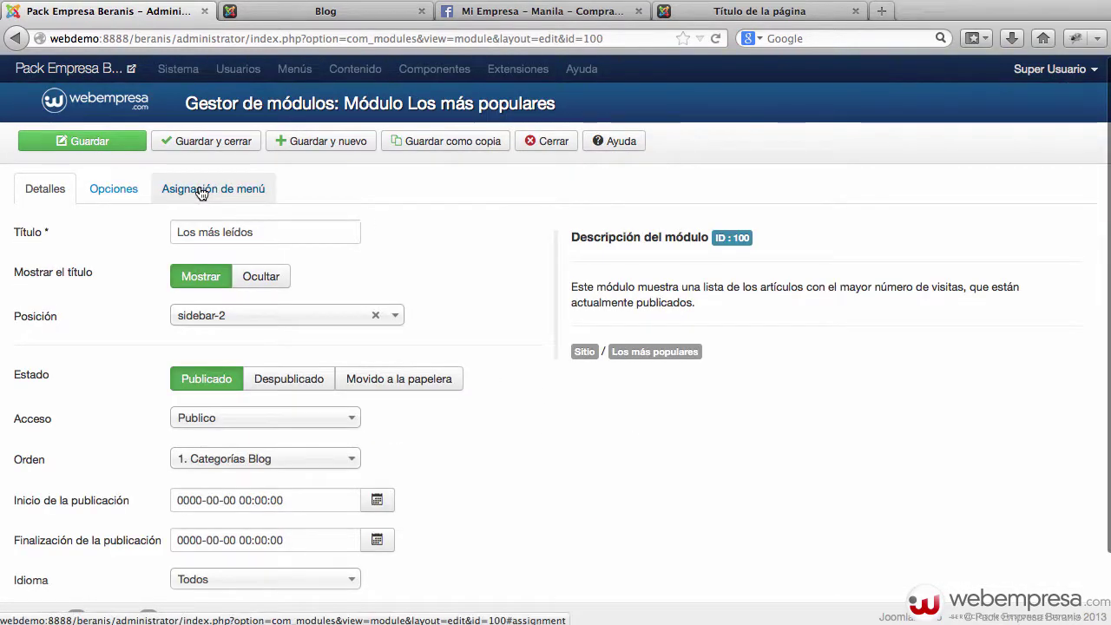
click(201, 191)
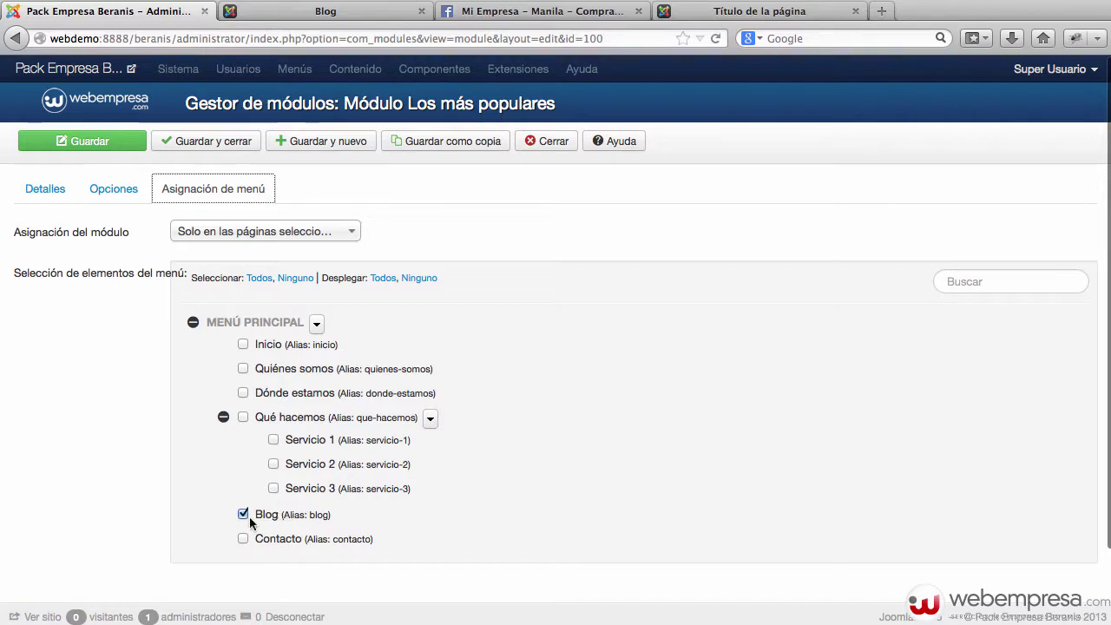
click(112, 188)
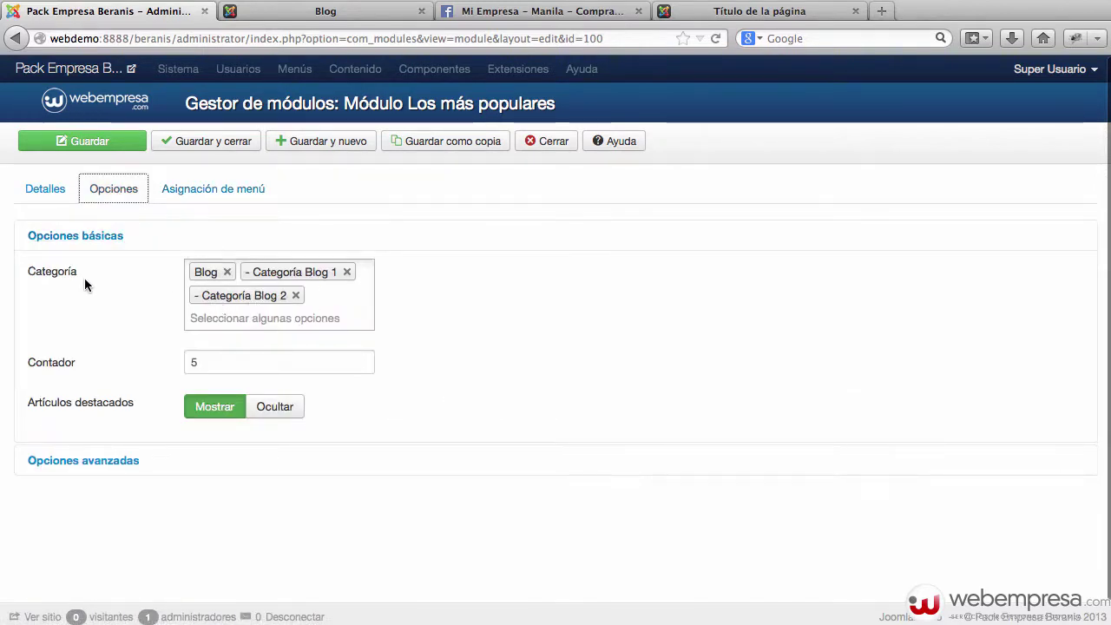
double_click(237, 363)
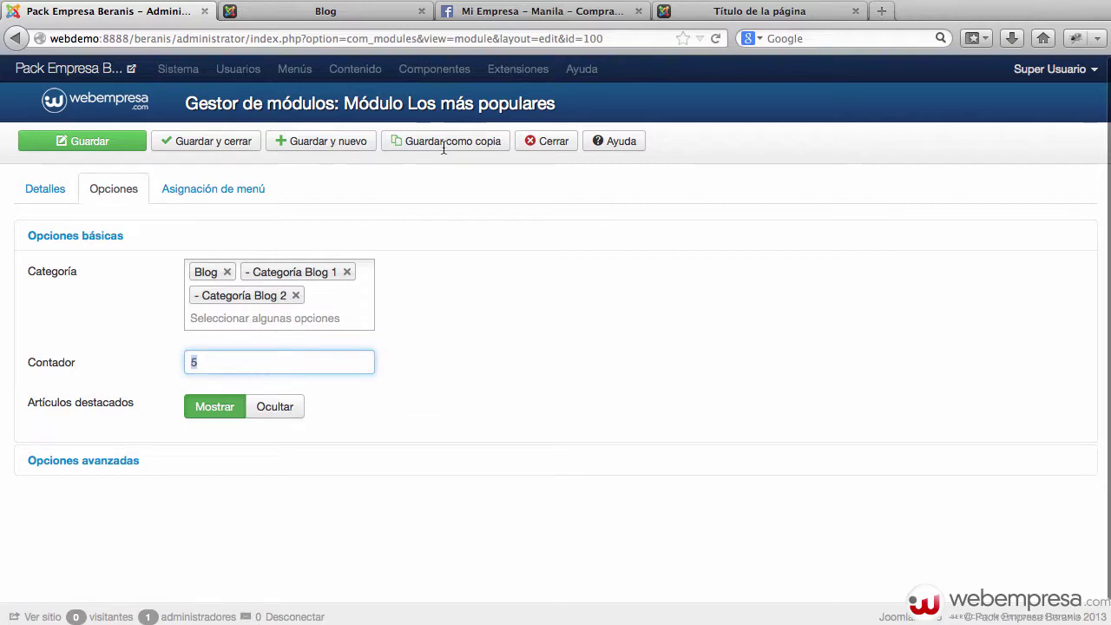
click(347, 12)
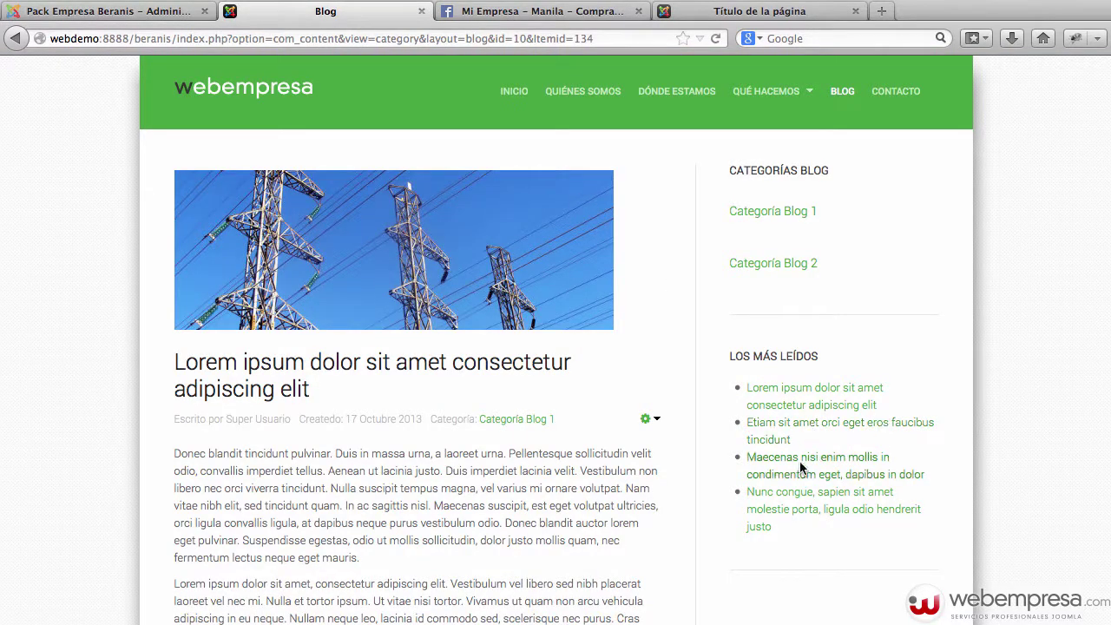
click(514, 95)
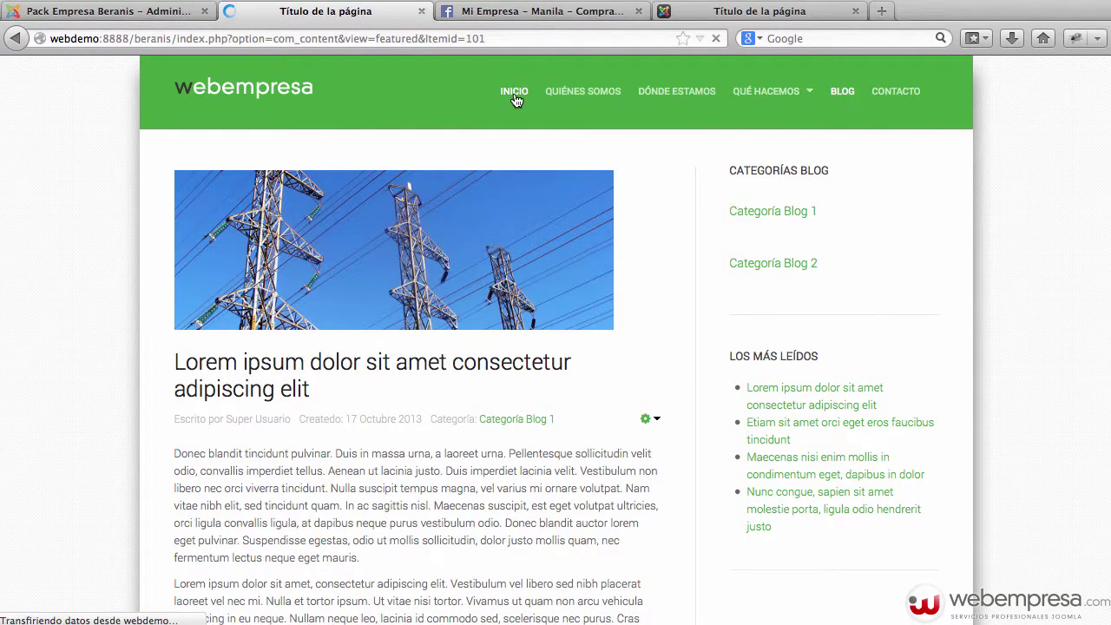